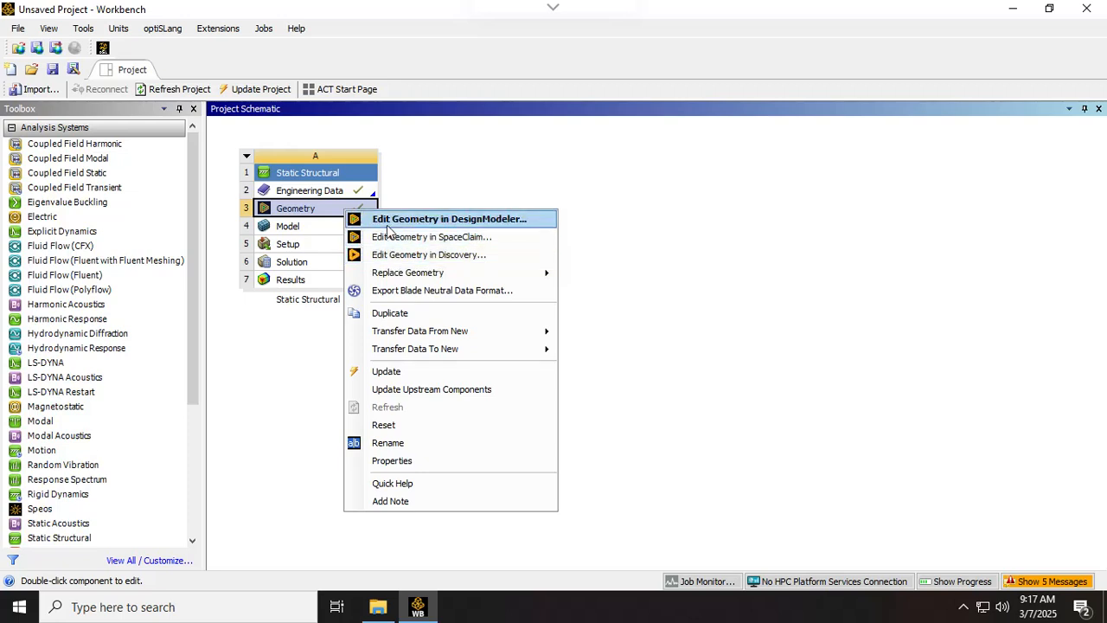
Open the Static Structural system's geometry in DesignModeler
{"action": "left_click", "coordinate": [387, 223]}
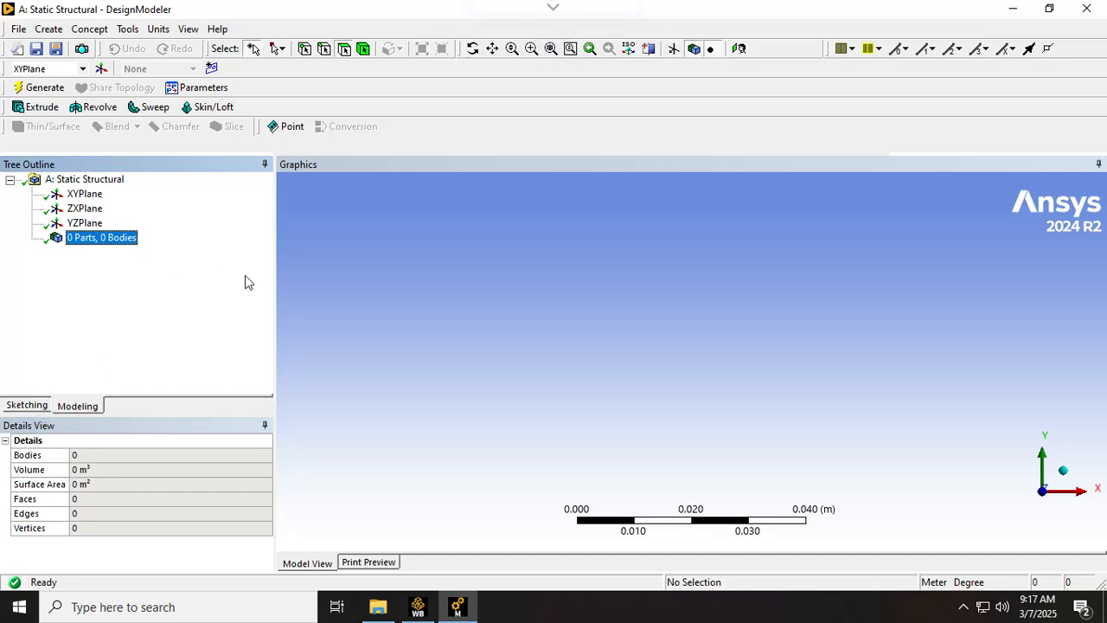
{"action": "key", "text": "Escape"}
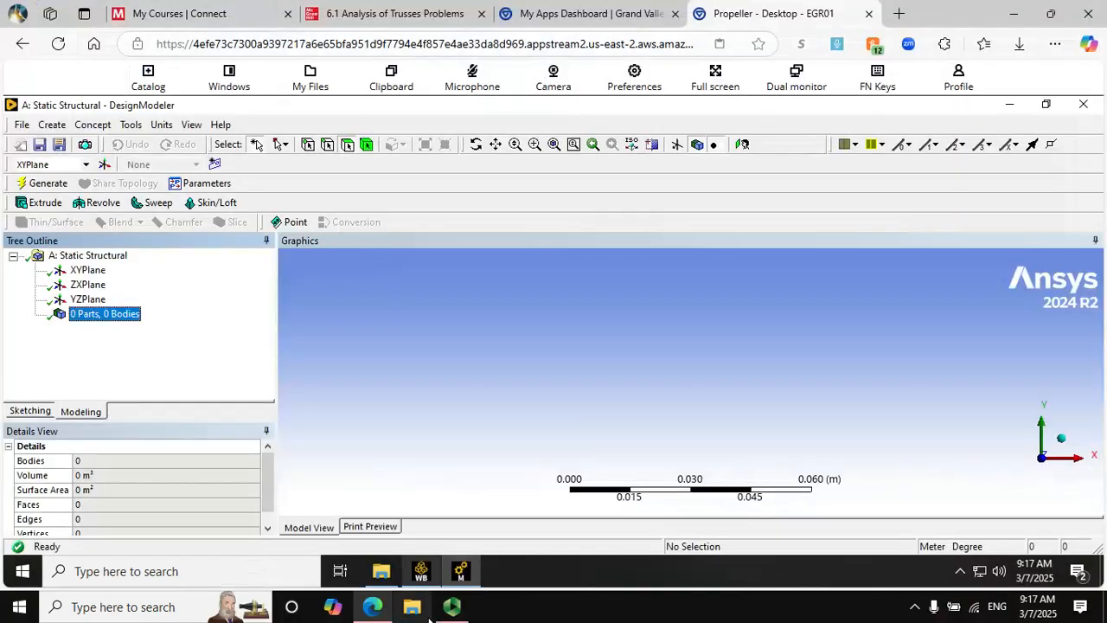
{"action": "left_click", "coordinate": [452, 608]}
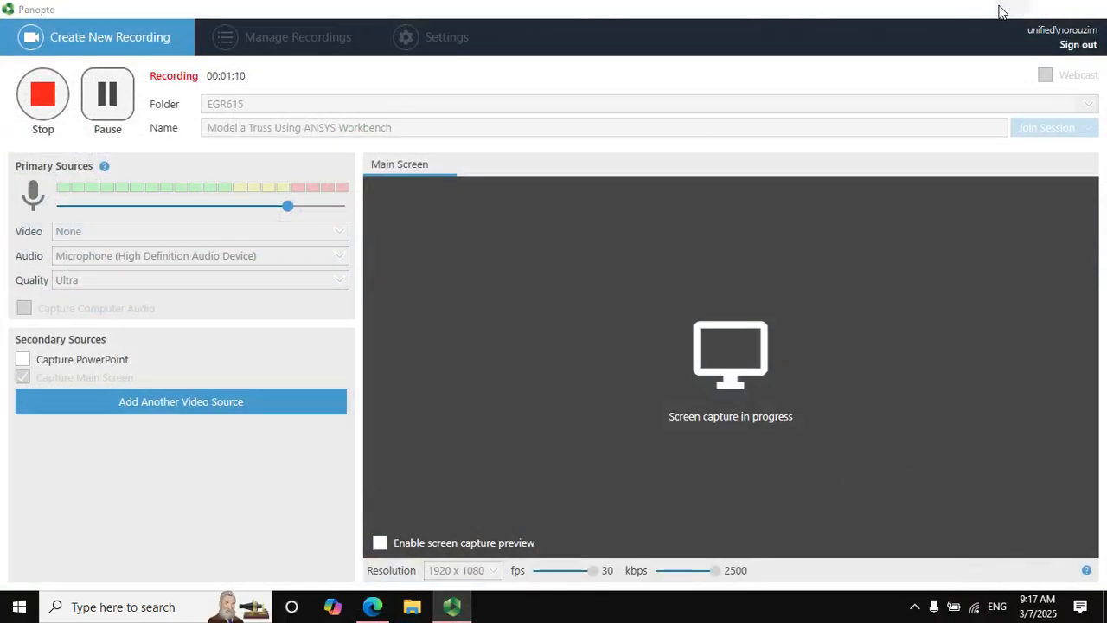
{"action": "left_click", "coordinate": [1010, 10]}
{"action": "left_click", "coordinate": [718, 86]}
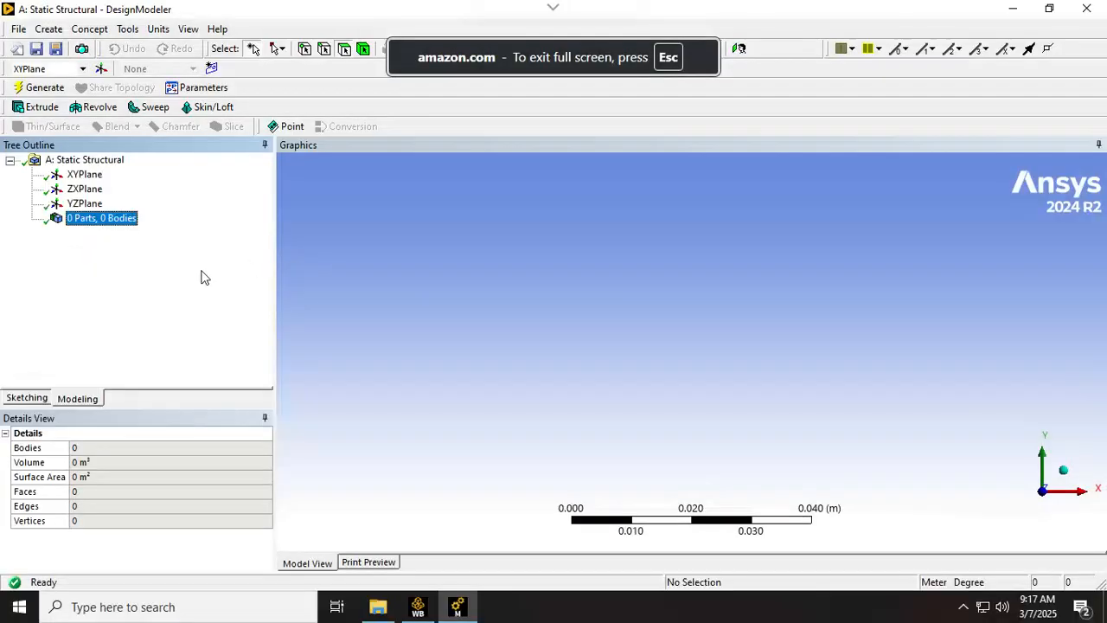
On the XY plane, sketch a line from about 0.026 m up the Y axis to about 0.022 m along the X axis
{"action": "left_click", "coordinate": [85, 176]}
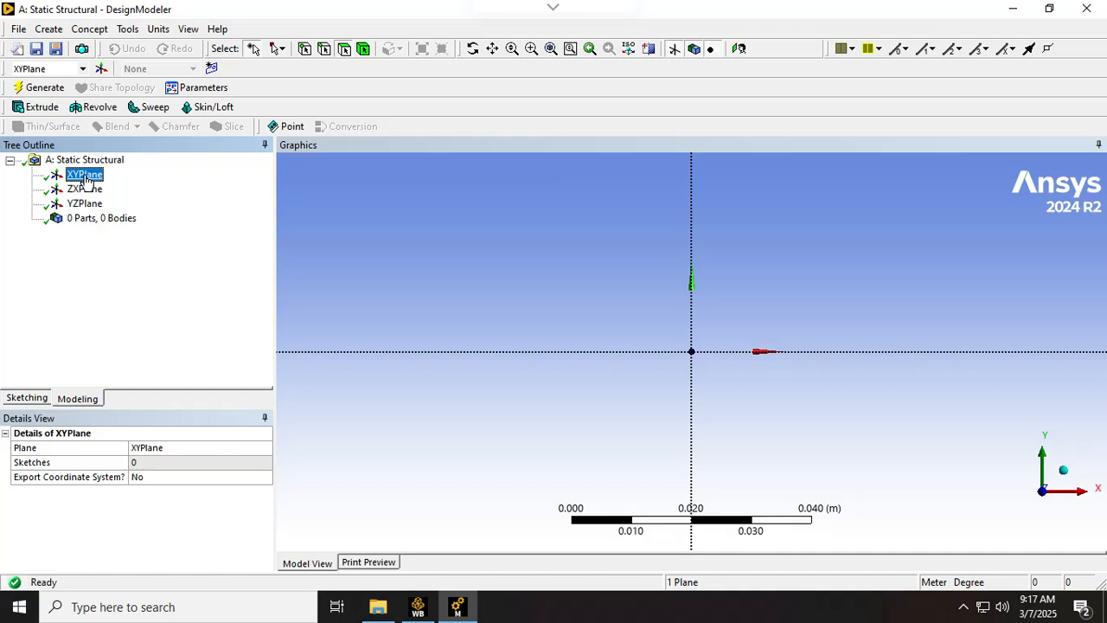
{"action": "left_click", "coordinate": [36, 398]}
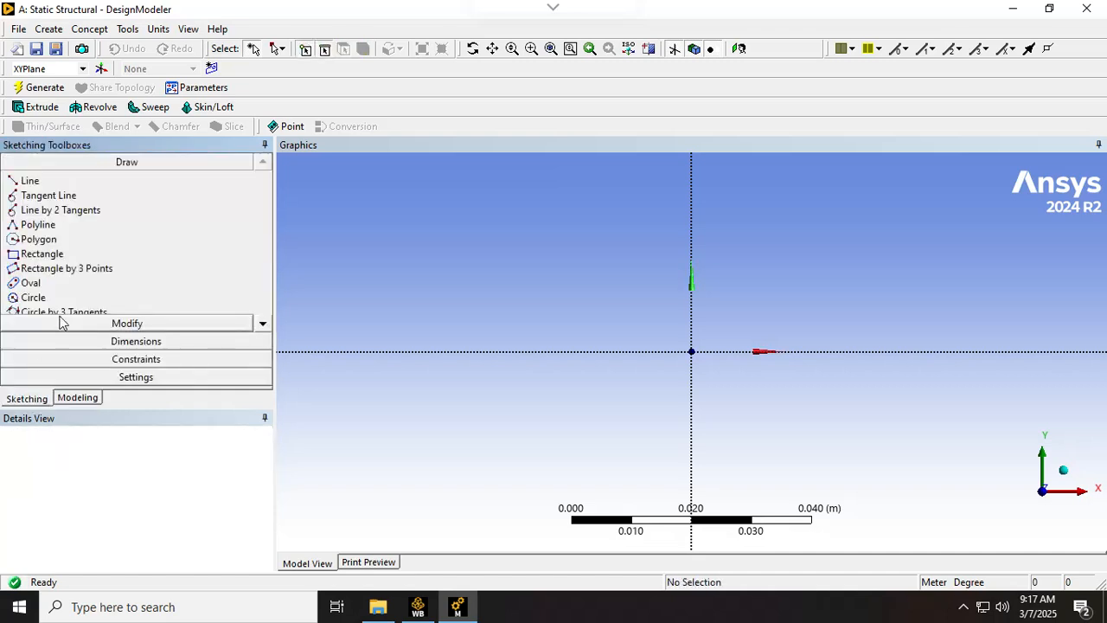
{"action": "left_click", "coordinate": [33, 182]}
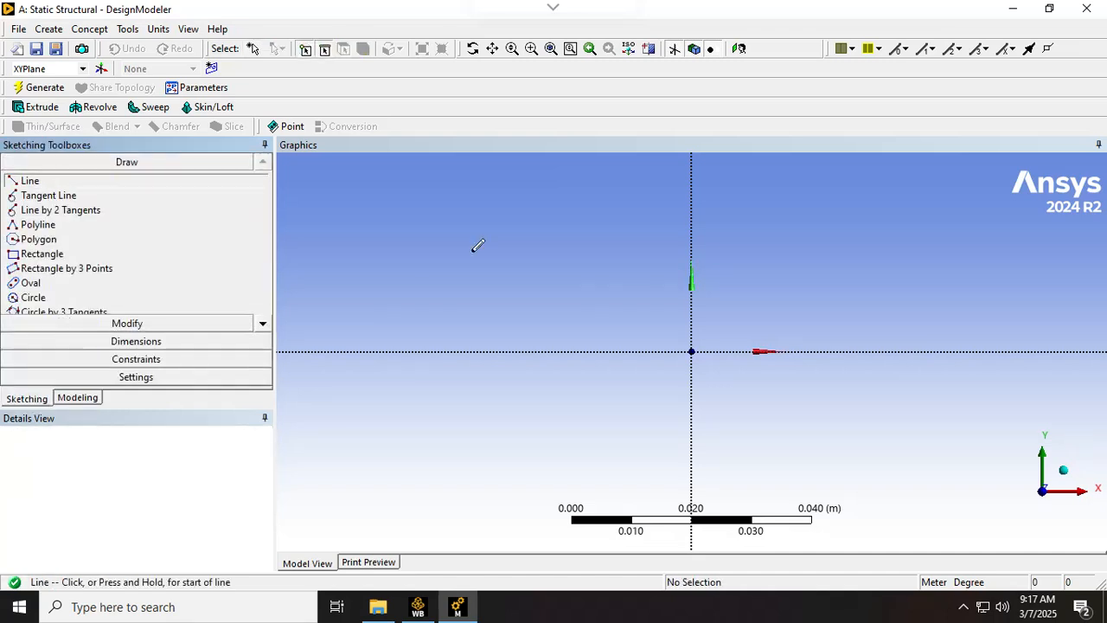
{"action": "left_click", "coordinate": [701, 215]}
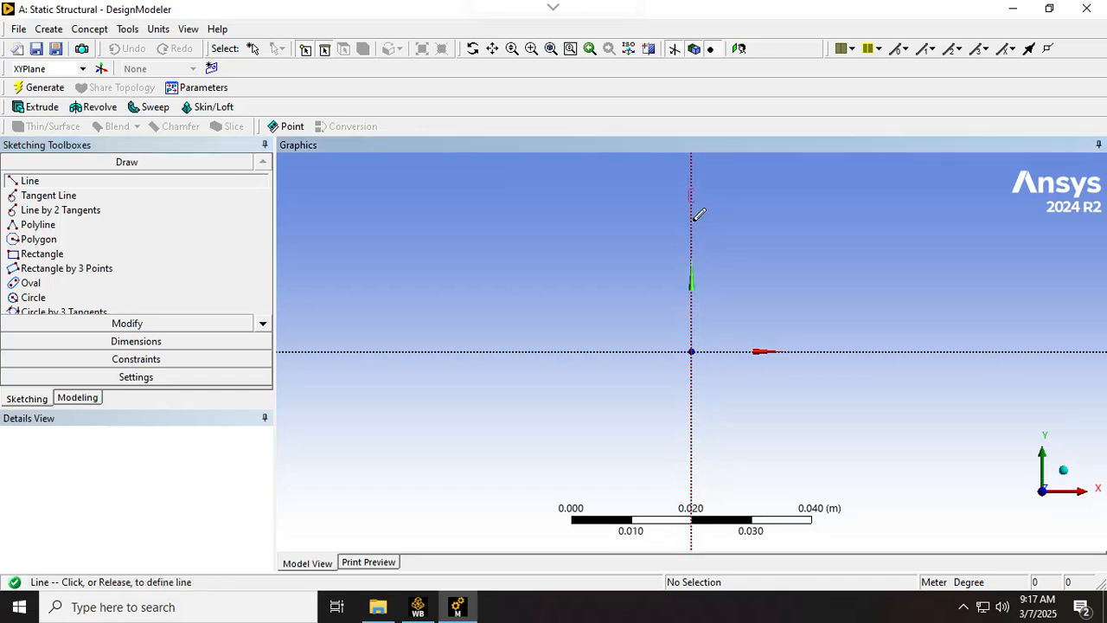
{"action": "left_click", "coordinate": [832, 368]}
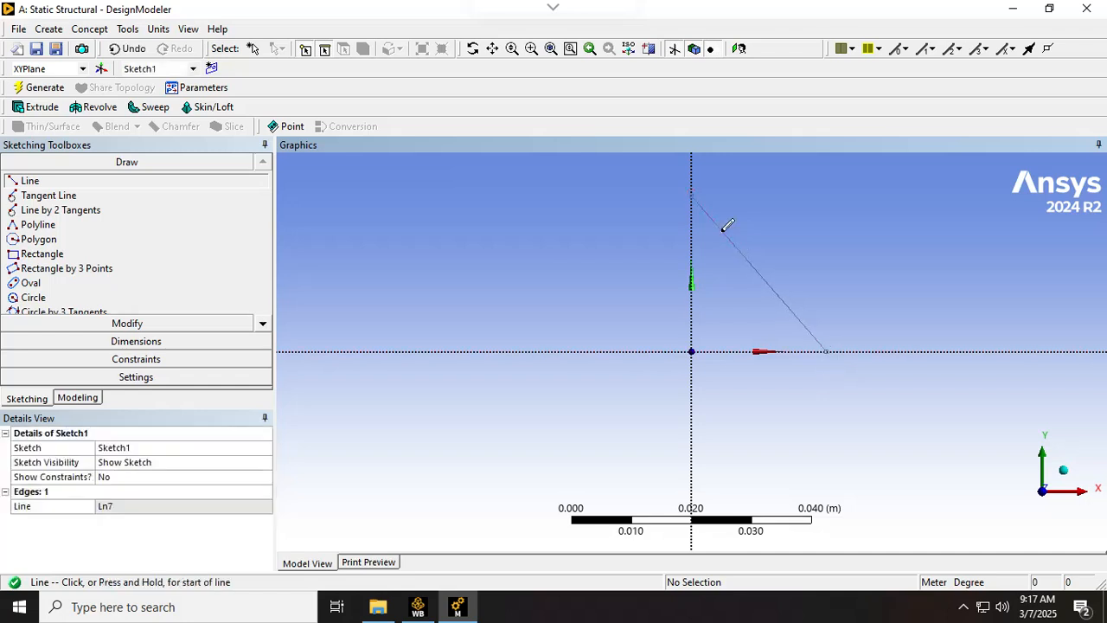
Complete the truss triangle with a longer line from the apex to the X axis and a base line about 0.025 m long
{"action": "left_click", "coordinate": [692, 194]}
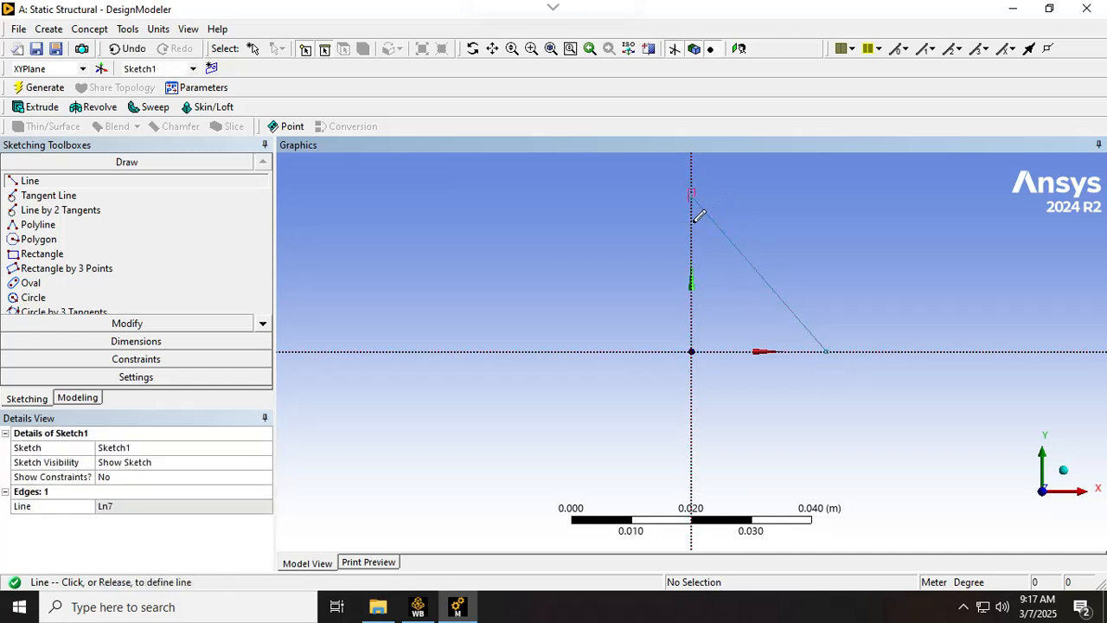
{"action": "left_click", "coordinate": [987, 370]}
{"action": "left_click", "coordinate": [986, 371]}
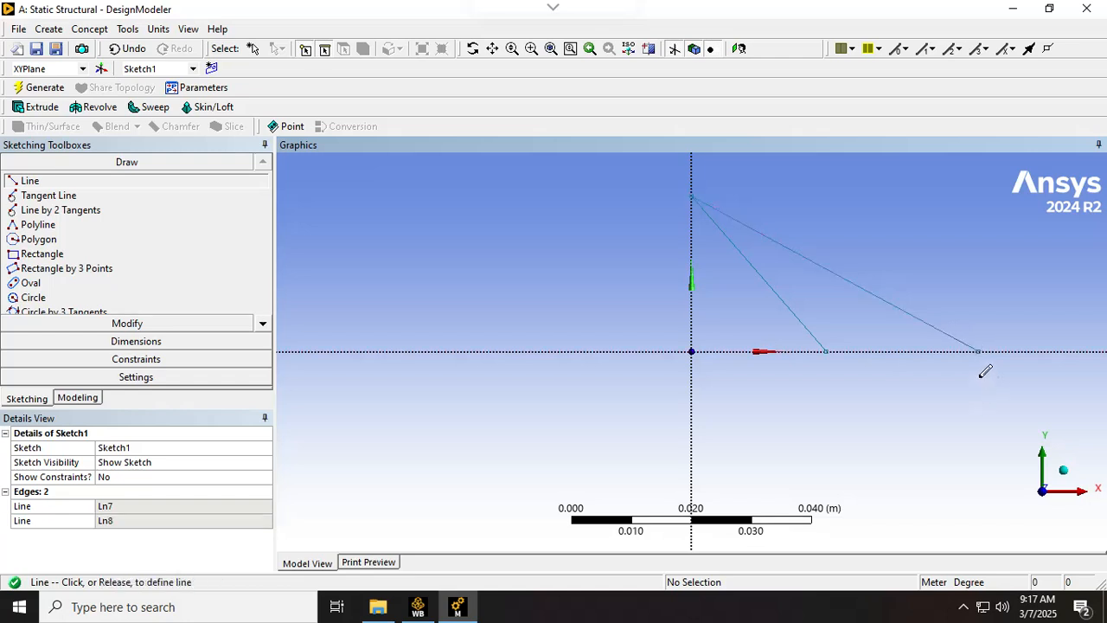
{"action": "left_click", "coordinate": [832, 372]}
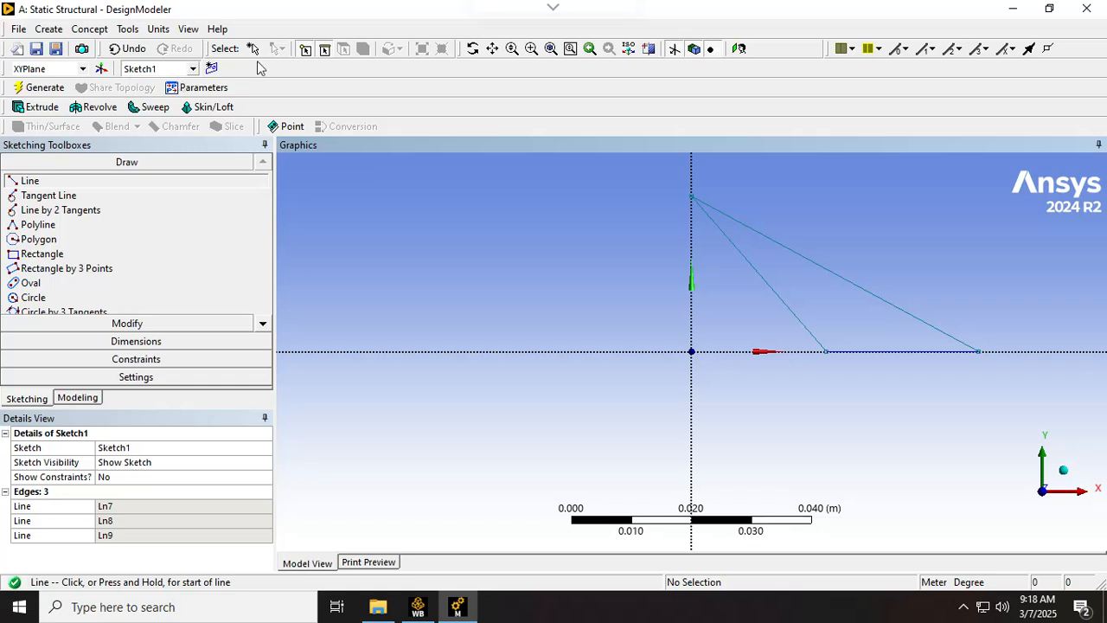
Dimension the horizontal base member and set its length to 4.5 m, following the textbook truss figure
{"action": "left_click", "coordinate": [137, 342]}
{"action": "left_click", "coordinate": [863, 353]}
{"action": "left_click", "coordinate": [863, 412]}
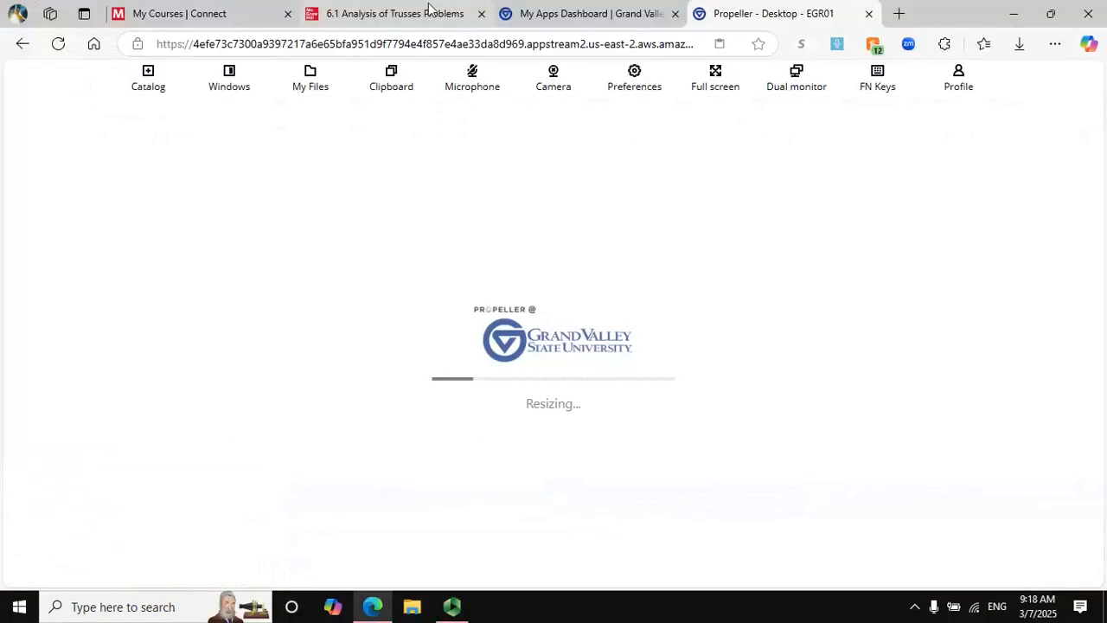
{"action": "left_click", "coordinate": [428, 12]}
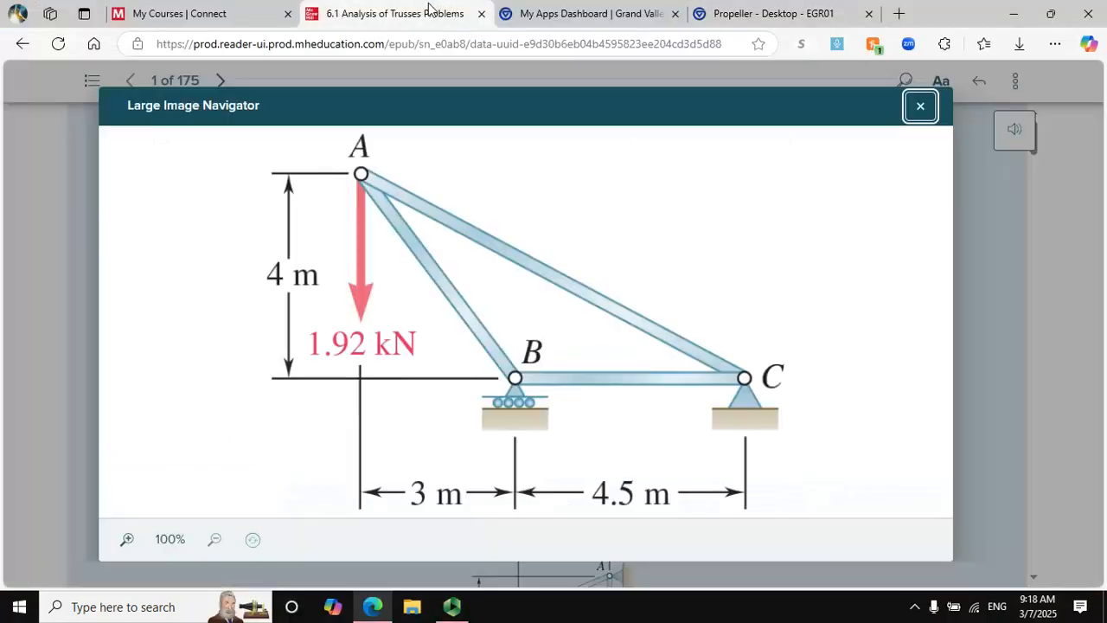
{"action": "left_click", "coordinate": [715, 21]}
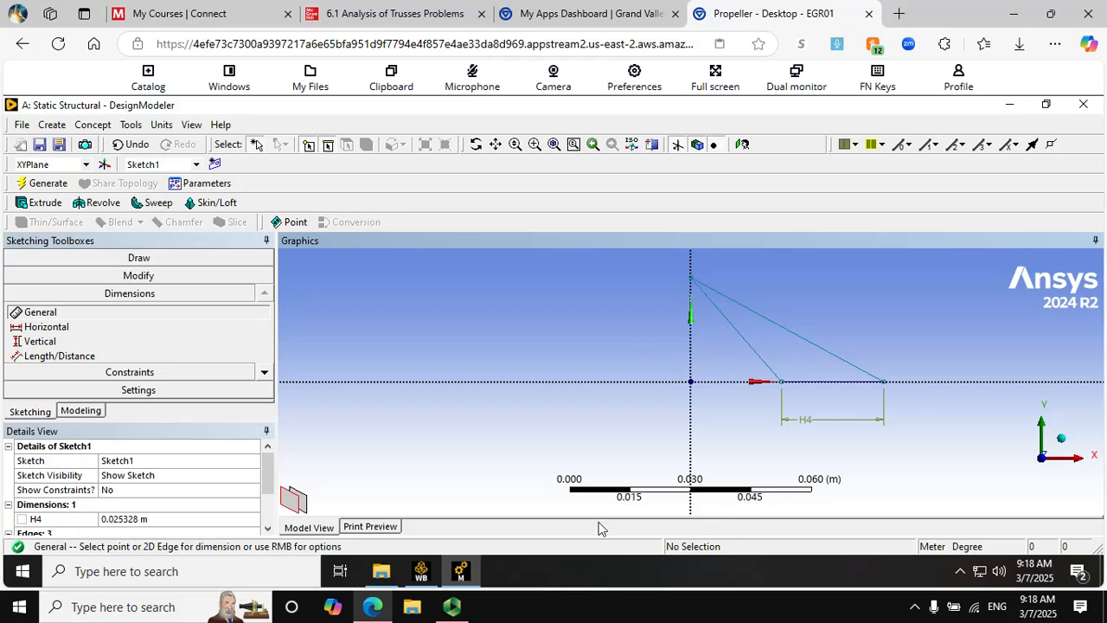
{"action": "left_click", "coordinate": [206, 521]}
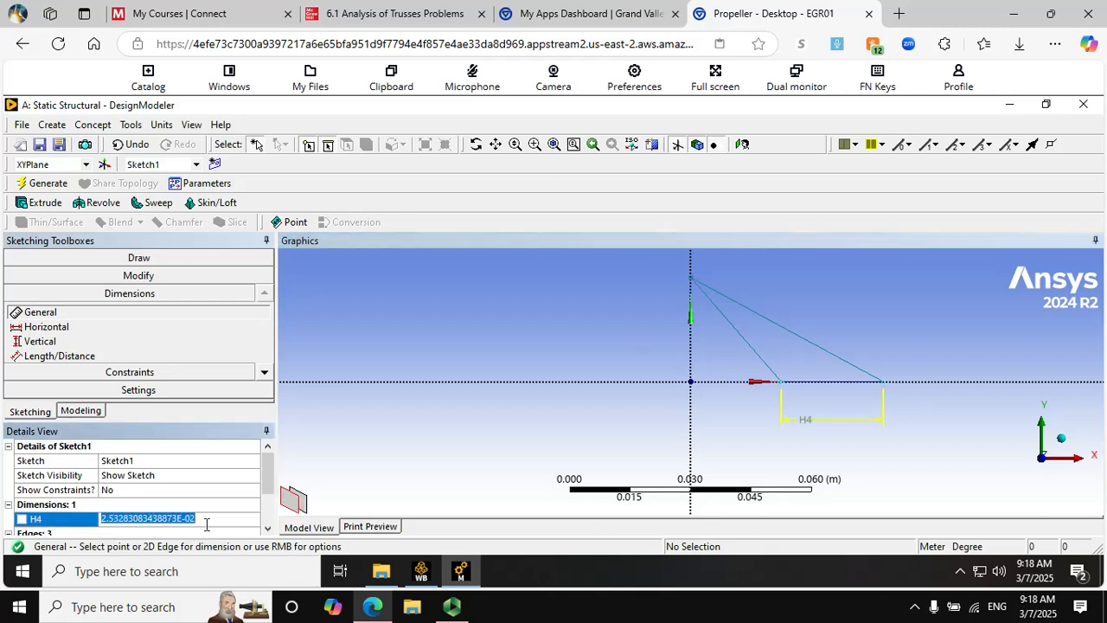
{"action": "type", "text": "4.5"}
{"action": "key", "text": "Return"}
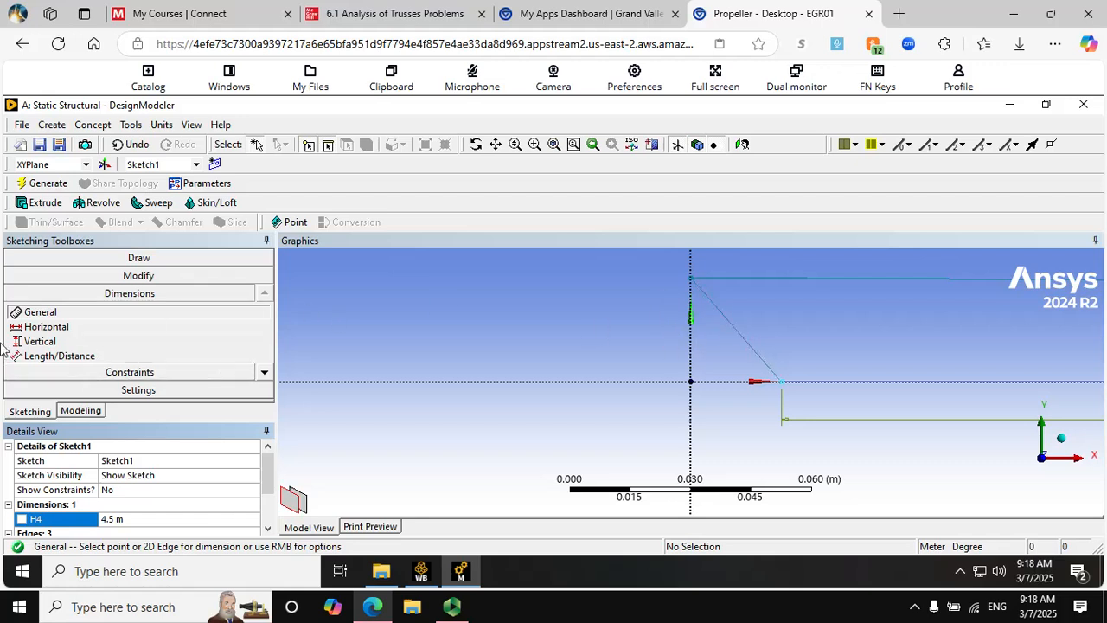
Add a vertical dimension between the apex and the base member's inner end, and set it to 4 m as in the figure
{"action": "left_click", "coordinate": [40, 341]}
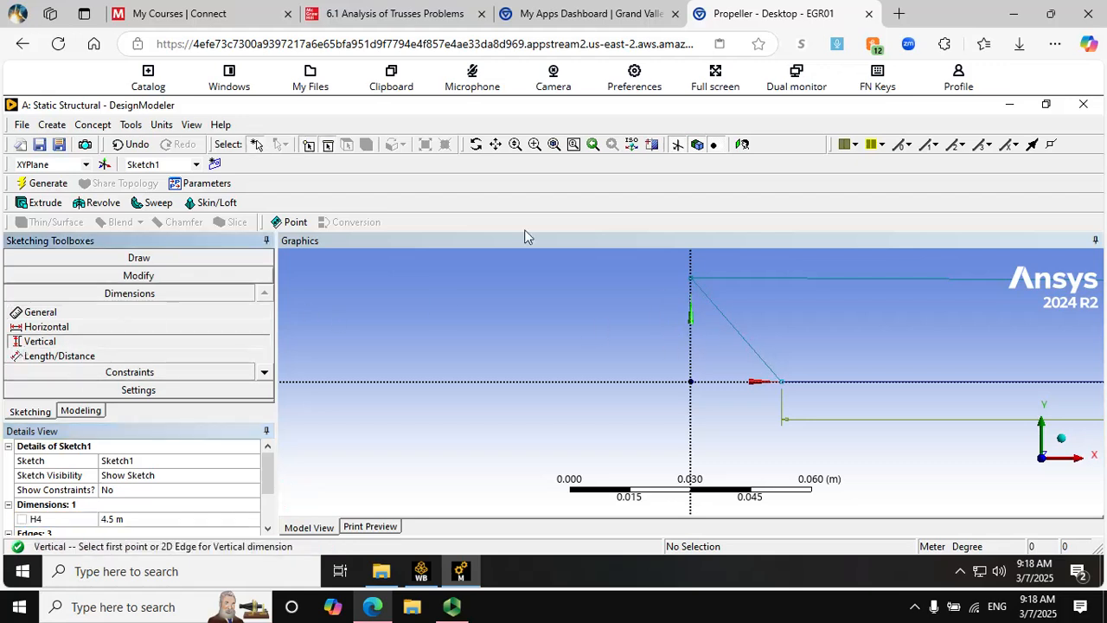
{"action": "left_click", "coordinate": [691, 283]}
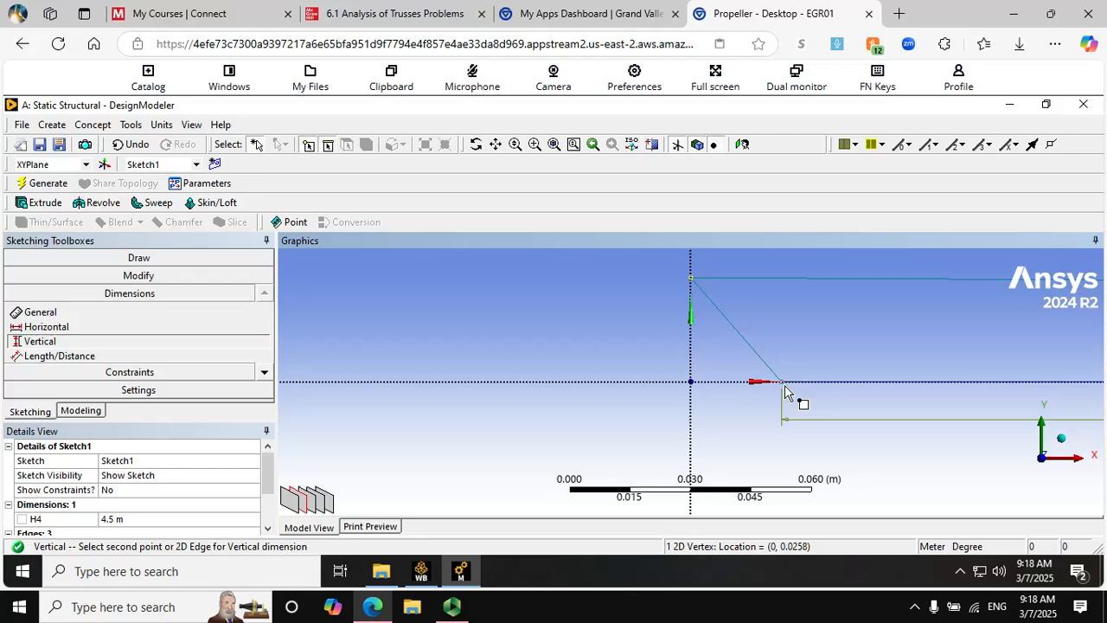
{"action": "left_click", "coordinate": [785, 391]}
{"action": "left_click", "coordinate": [542, 368]}
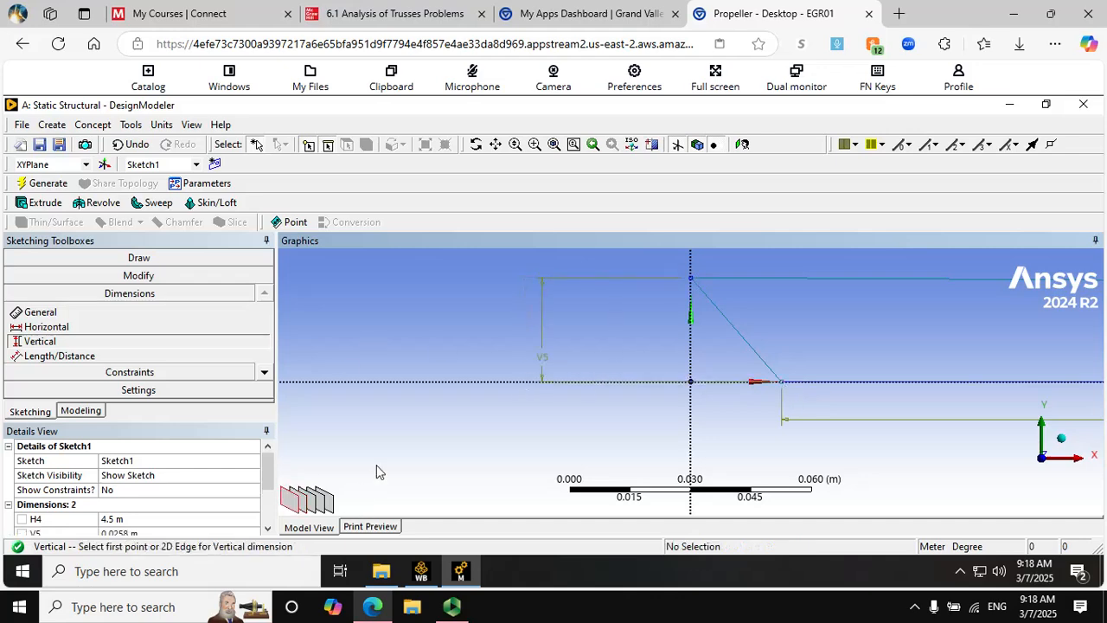
{"action": "left_click", "coordinate": [358, 12]}
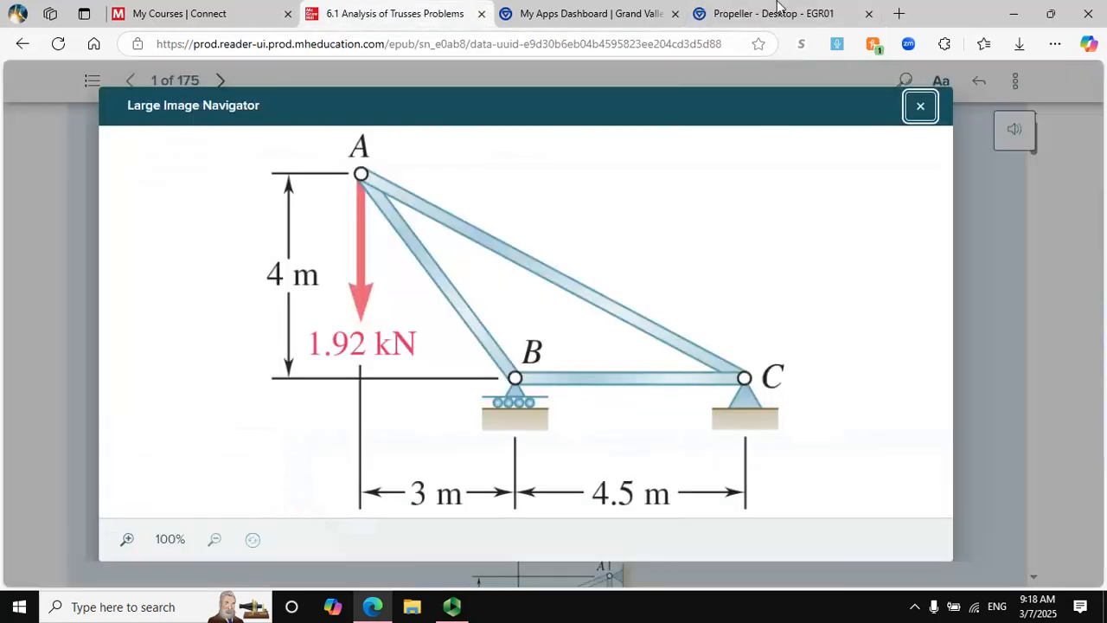
{"action": "left_click", "coordinate": [800, 13]}
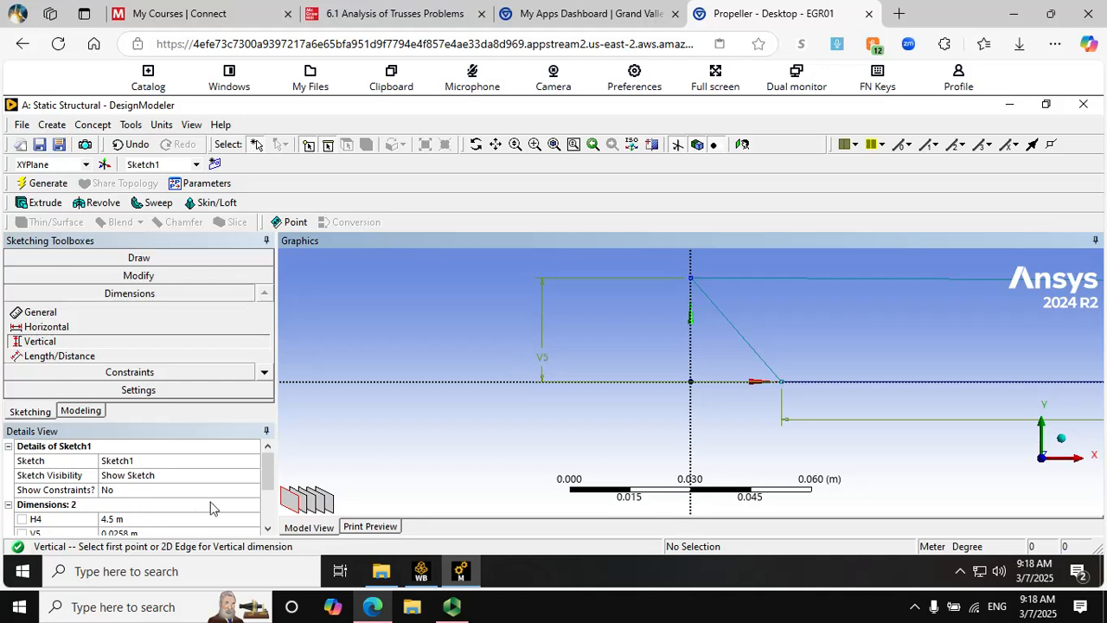
{"action": "left_click", "coordinate": [268, 515]}
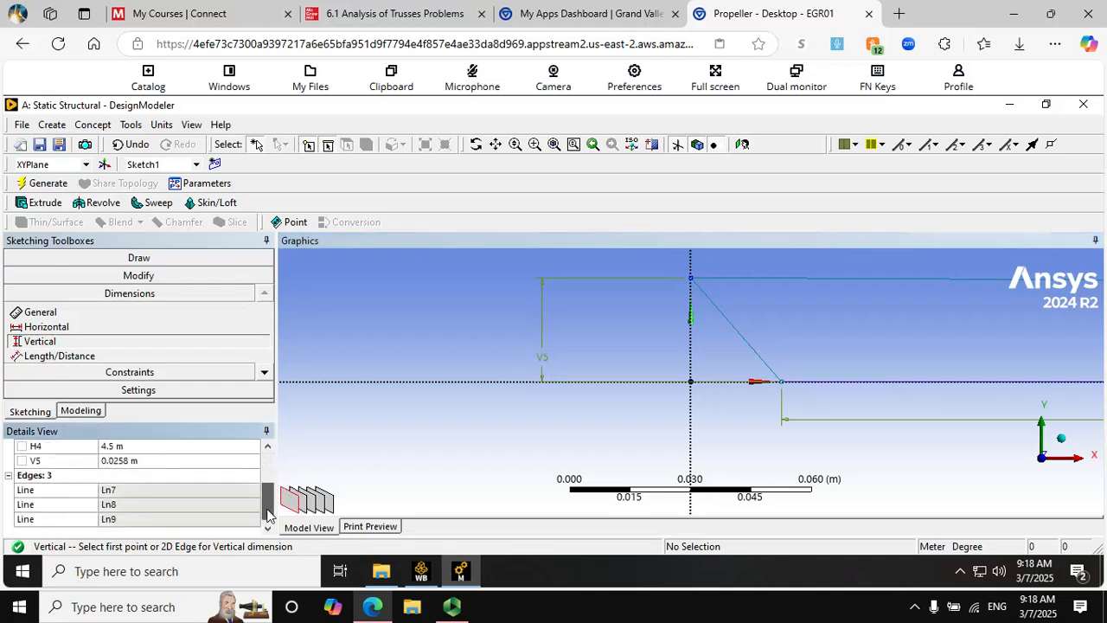
{"action": "left_click", "coordinate": [185, 463]}
{"action": "type", "text": "4"}
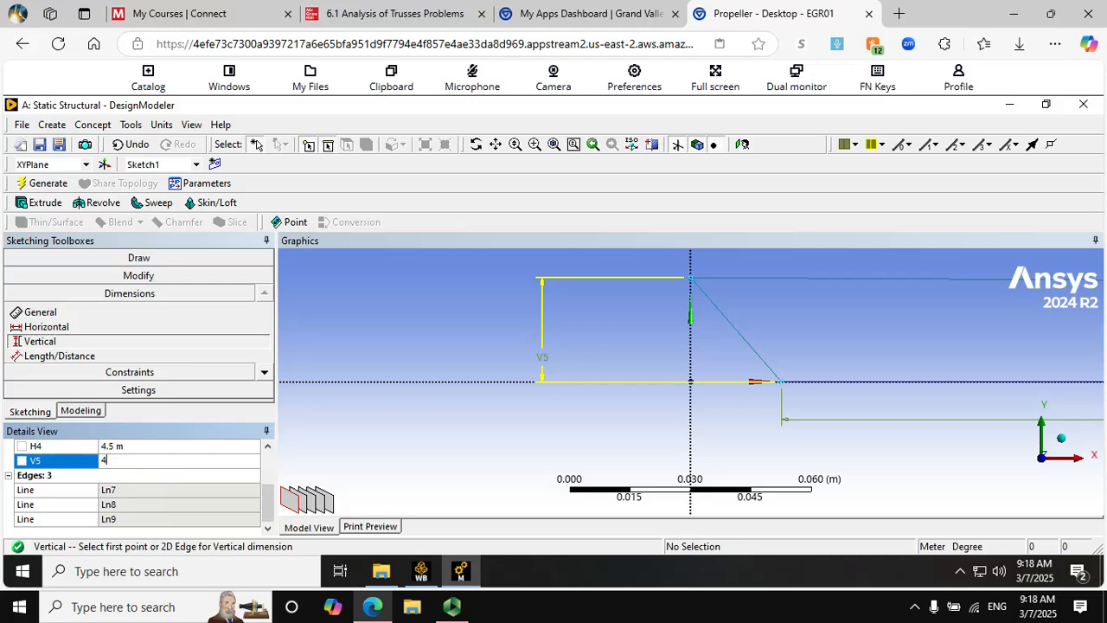
{"action": "key", "text": "Return"}
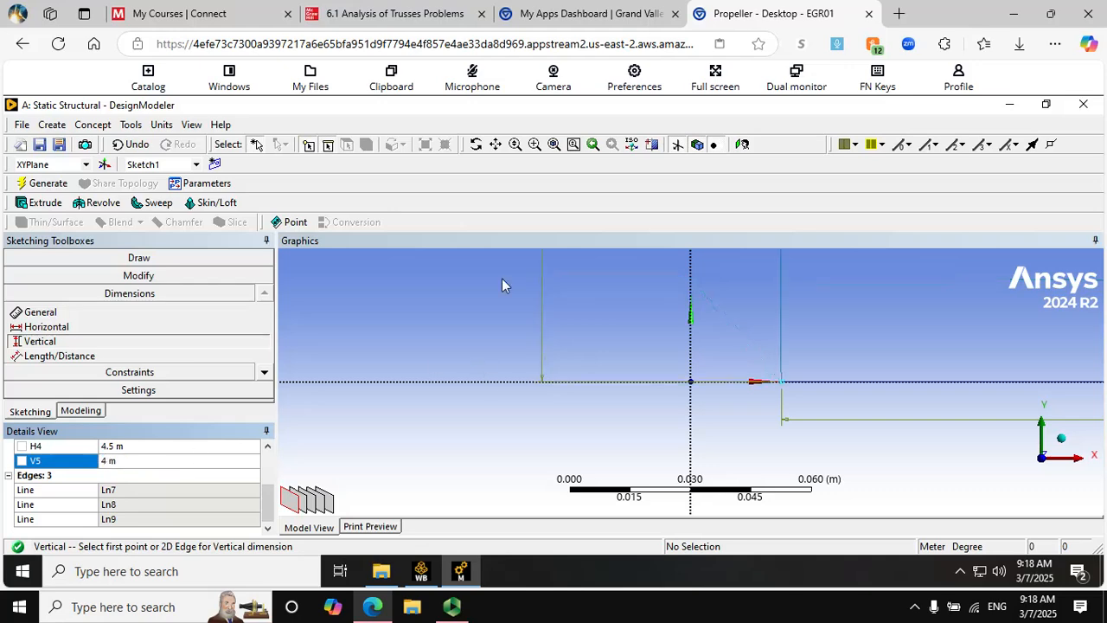
Add a horizontal dimension between the base member's inner end and the truss apex
{"action": "left_click", "coordinate": [705, 79]}
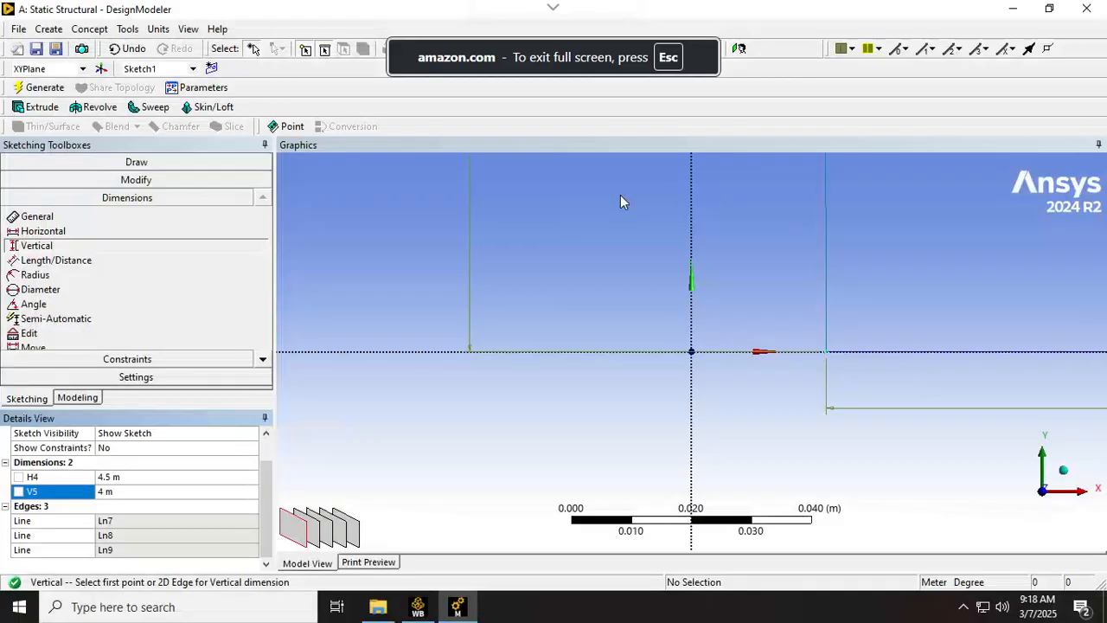
{"action": "right_click", "coordinate": [371, 208]}
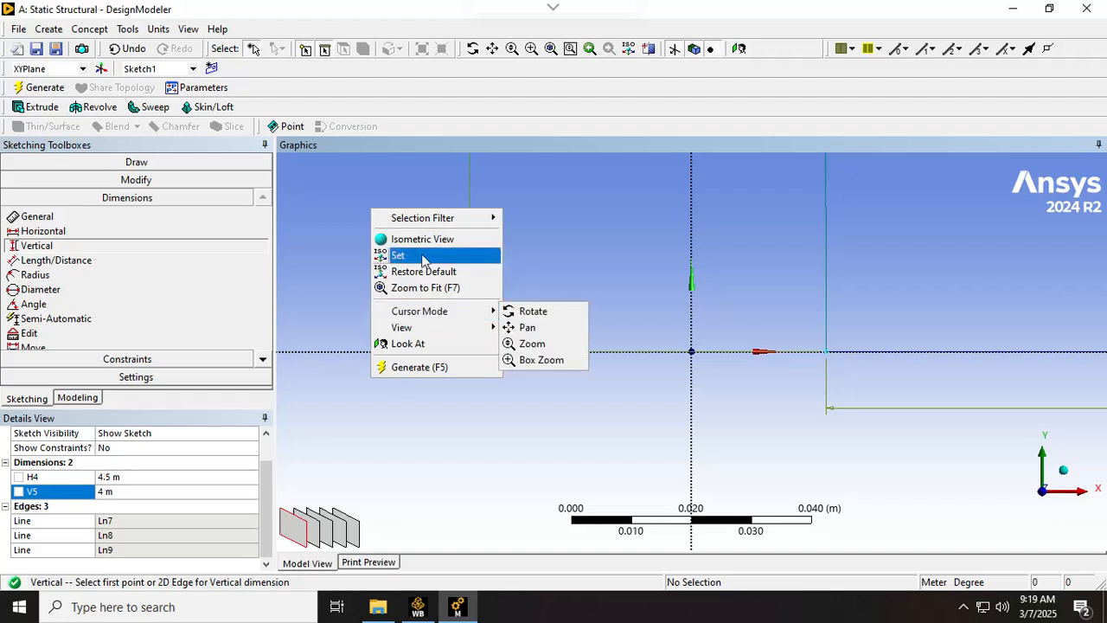
{"action": "mouse_move", "coordinate": [430, 218]}
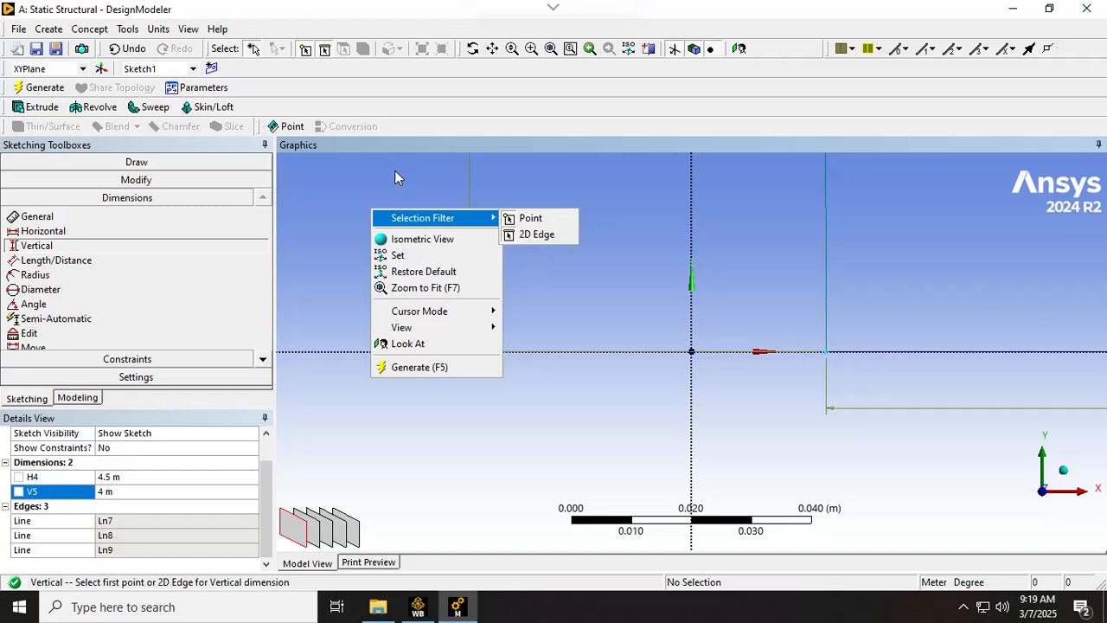
{"action": "left_click", "coordinate": [395, 173]}
{"action": "right_click", "coordinate": [395, 173]}
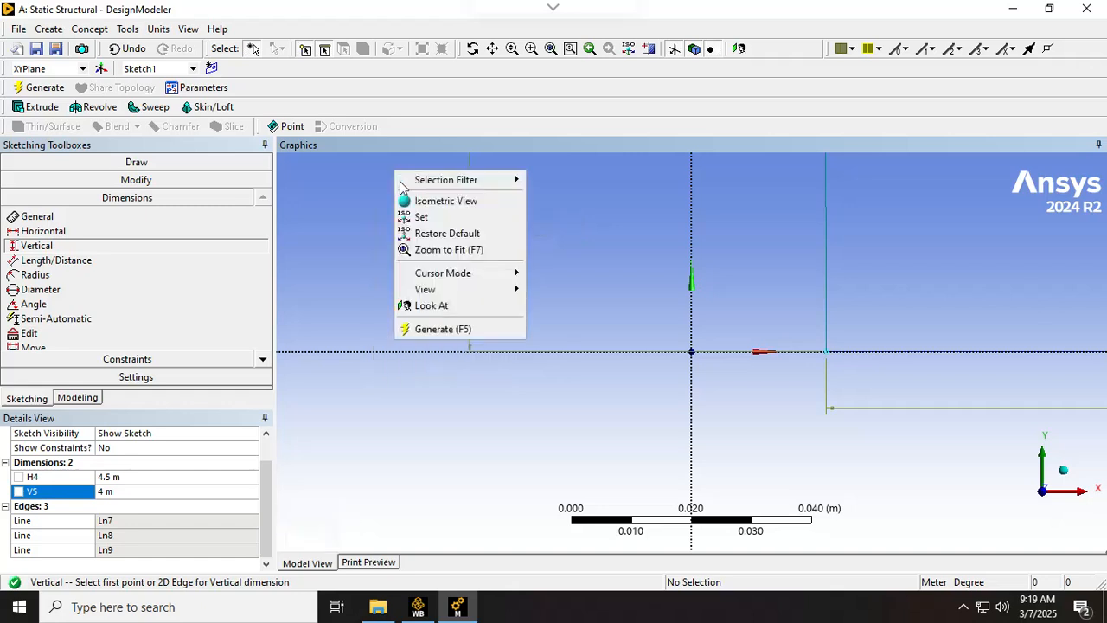
{"action": "left_click", "coordinate": [423, 250]}
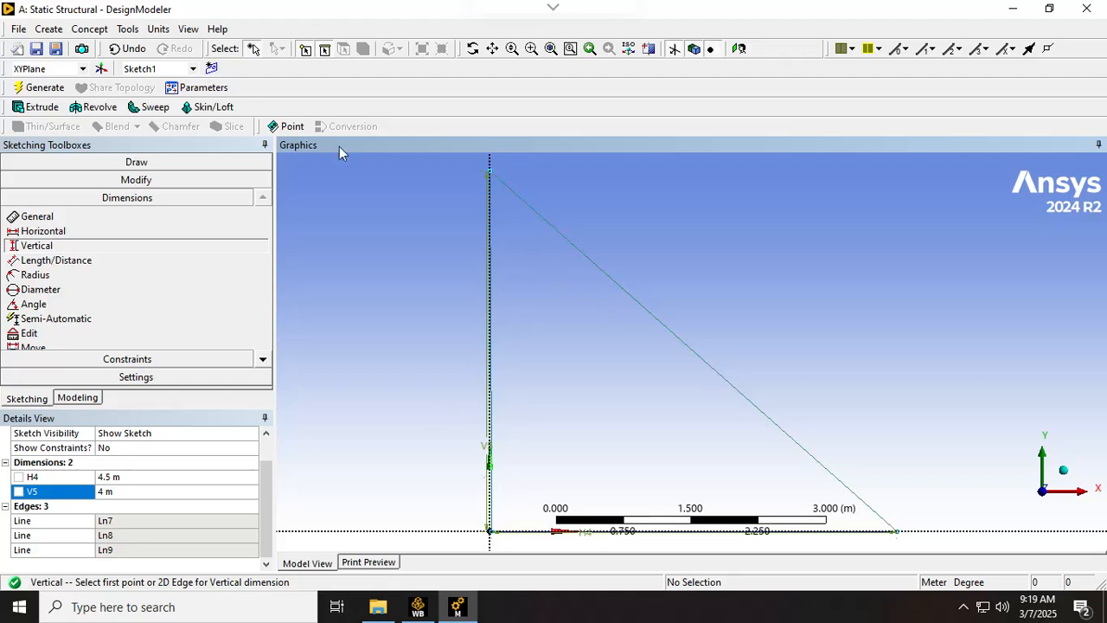
{"action": "left_click", "coordinate": [536, 49]}
{"action": "left_click_drag", "start_coordinate": [462, 514], "coordinate": [531, 561]}
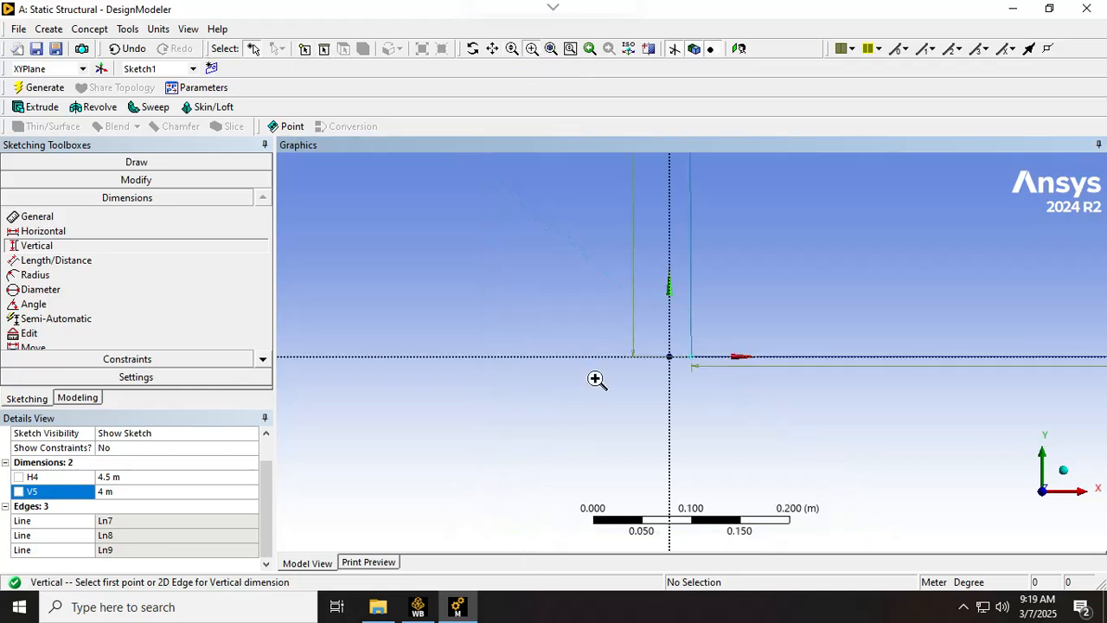
{"action": "left_click_drag", "start_coordinate": [605, 296], "coordinate": [865, 402]}
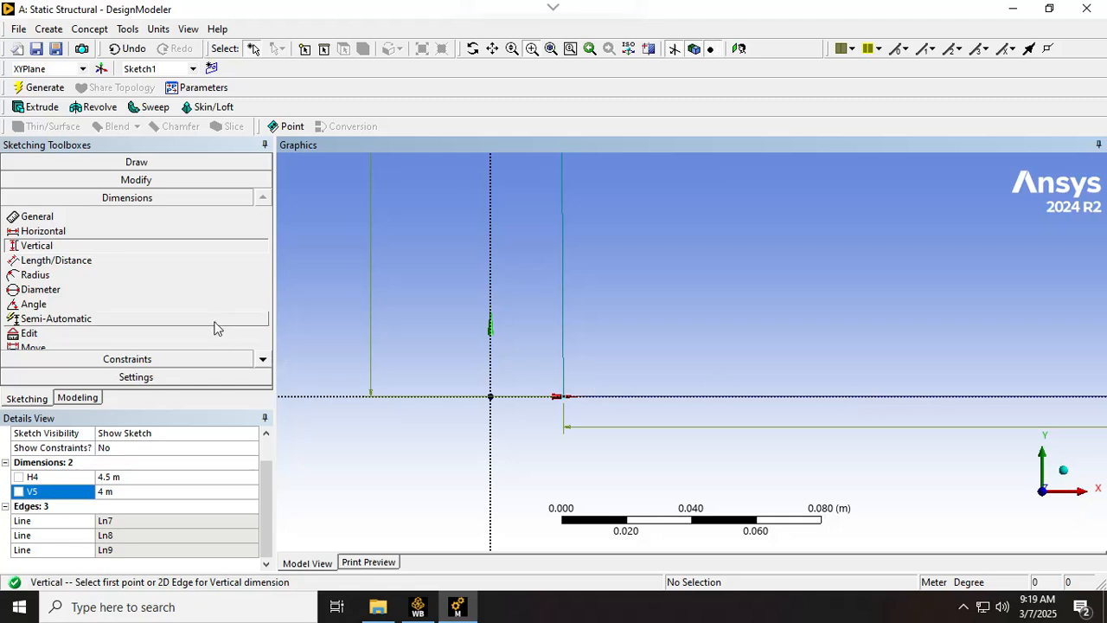
{"action": "left_click", "coordinate": [52, 231]}
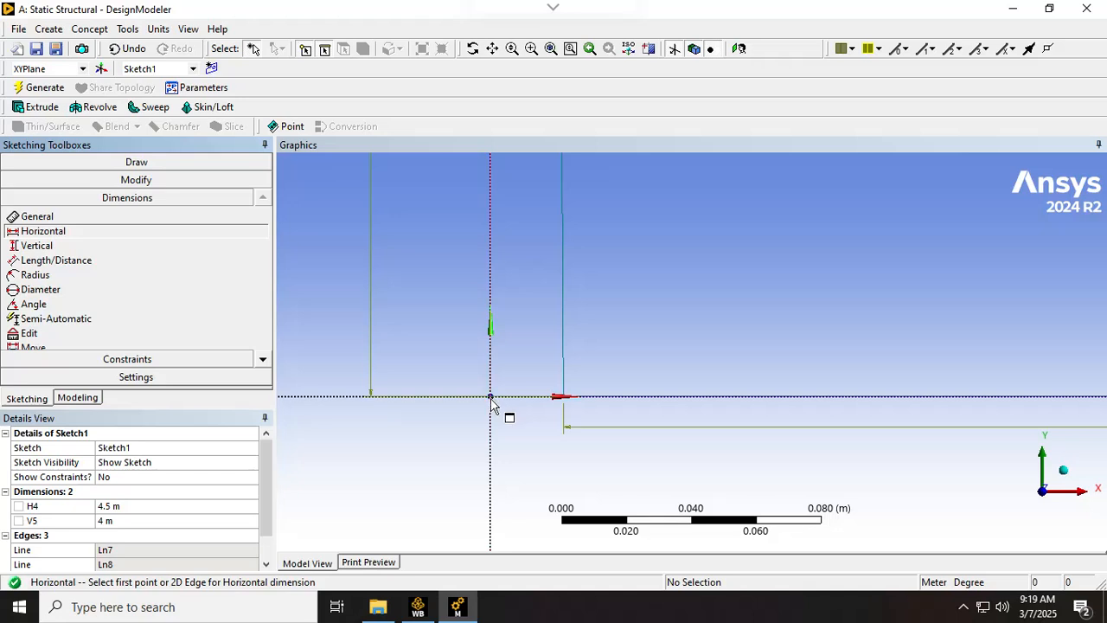
{"action": "left_click", "coordinate": [564, 398]}
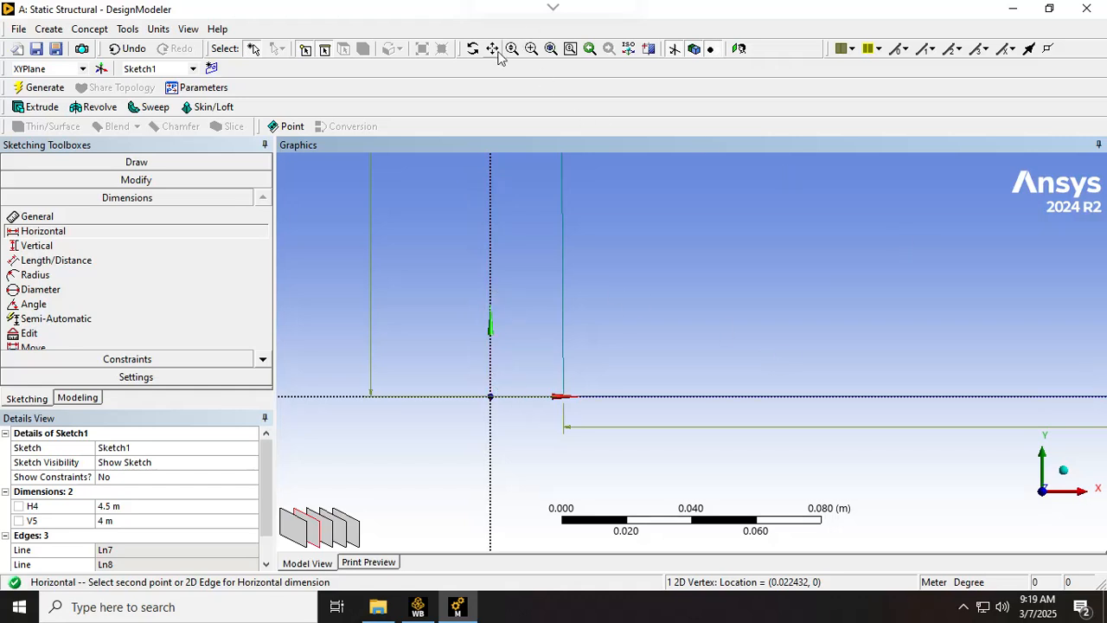
{"action": "left_click", "coordinate": [550, 50]}
{"action": "left_click", "coordinate": [489, 174]}
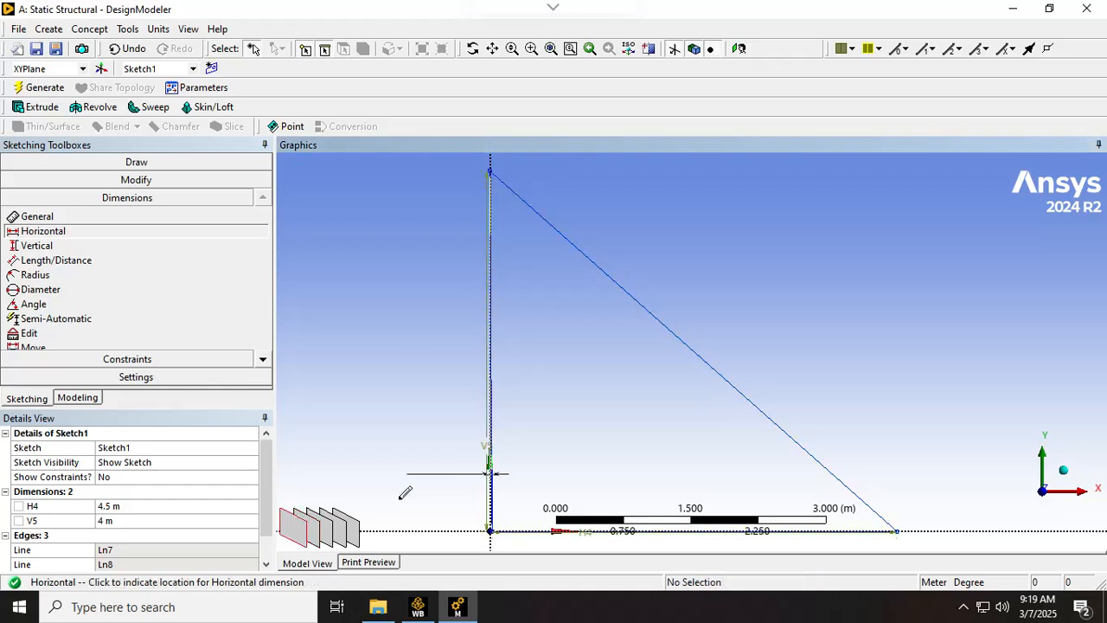
{"action": "left_click", "coordinate": [396, 486]}
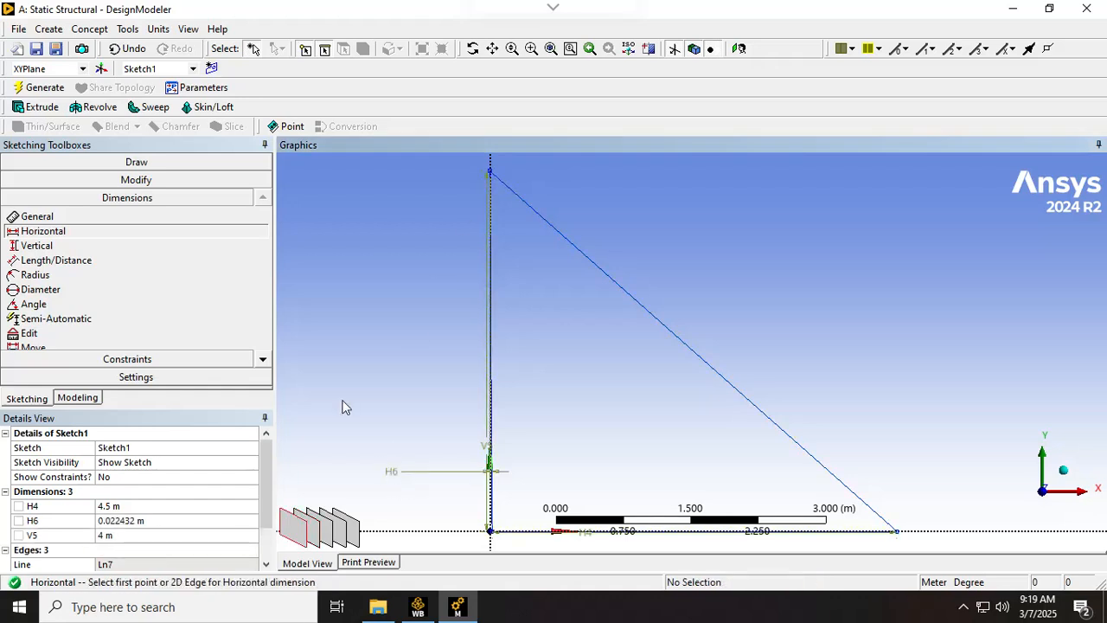
Set the horizontal distance from the apex to the base member's inner end to 3 m, following the textbook truss figure
{"action": "left_click", "coordinate": [151, 529]}
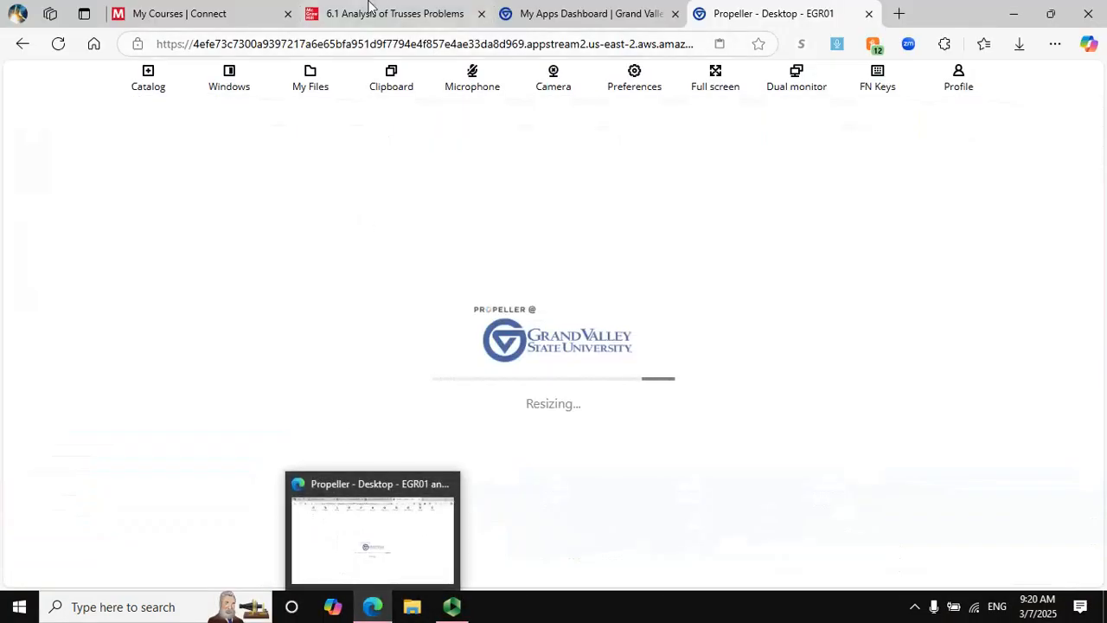
{"action": "left_click", "coordinate": [370, 12]}
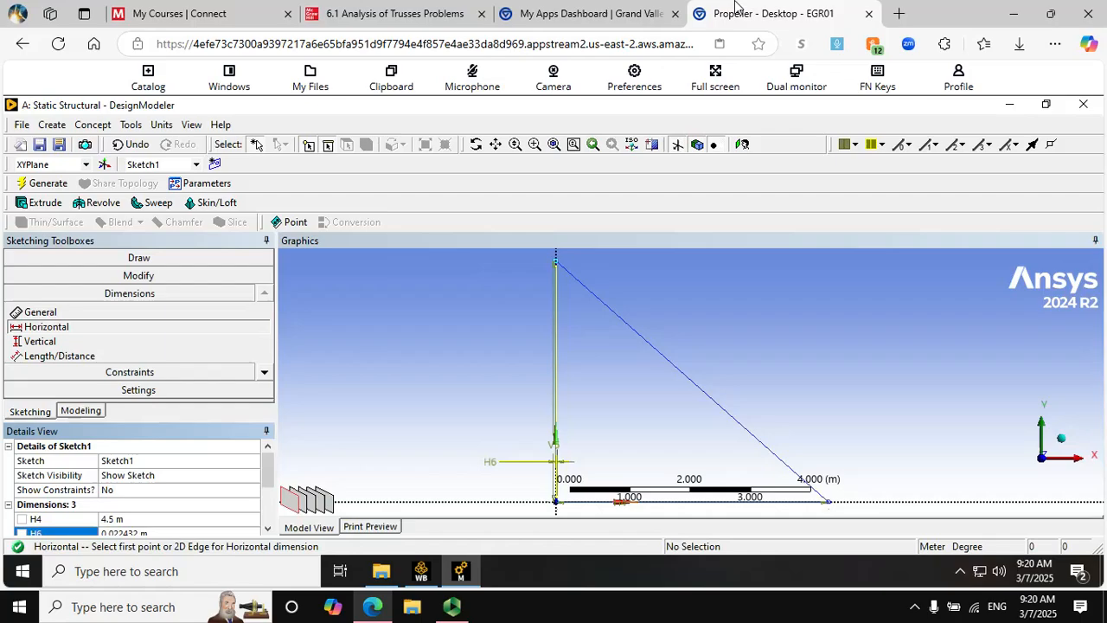
{"action": "left_click", "coordinate": [719, 13]}
{"action": "left_click", "coordinate": [715, 78]}
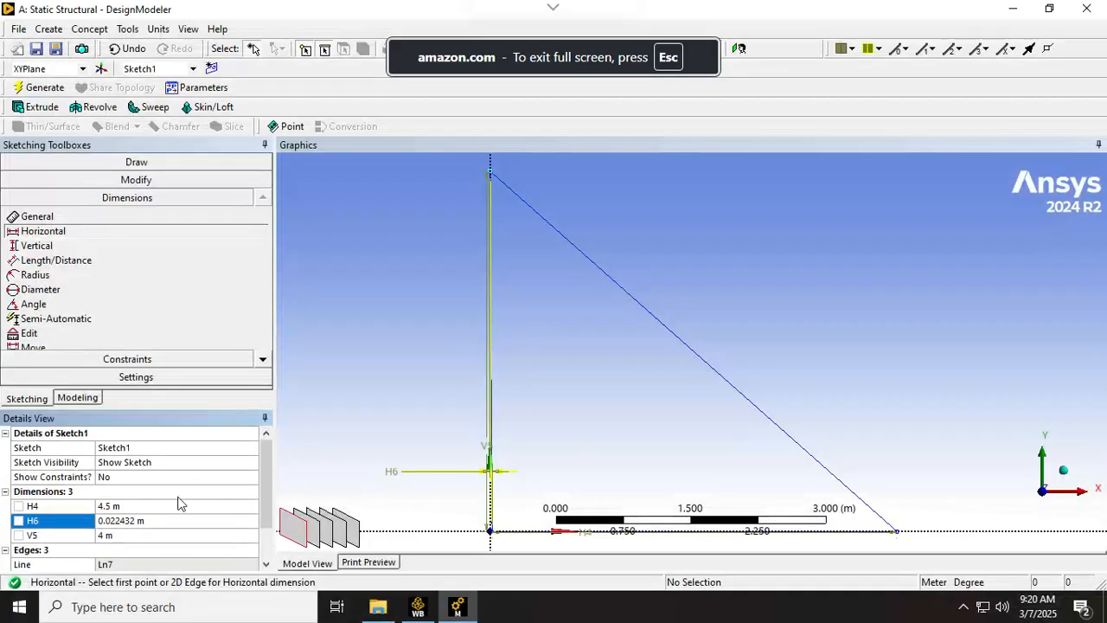
{"action": "left_click", "coordinate": [188, 521]}
{"action": "type", "text": "3"}
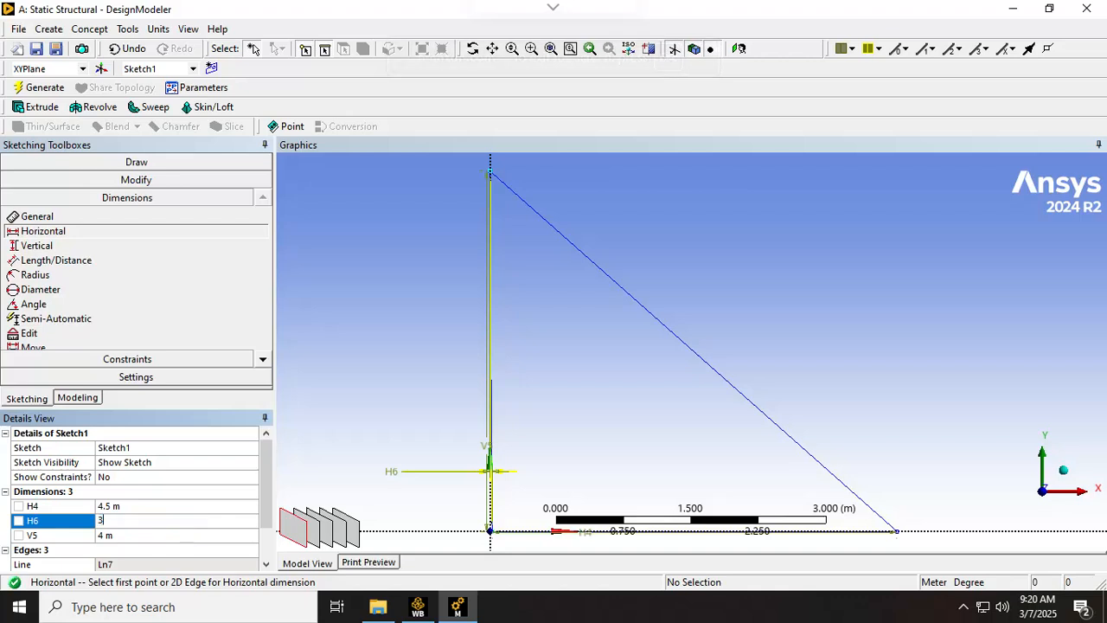
{"action": "key", "text": "Return"}
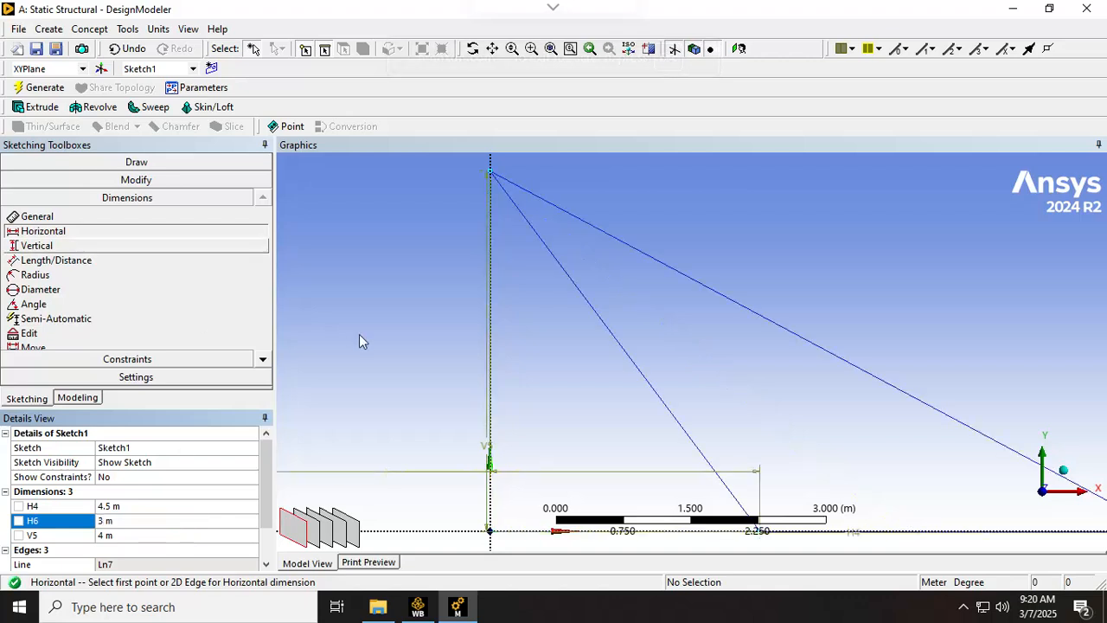
Delete the 3 m horizontal dimension, whose line extends far beyond the truss sketch
{"action": "left_click", "coordinate": [552, 50]}
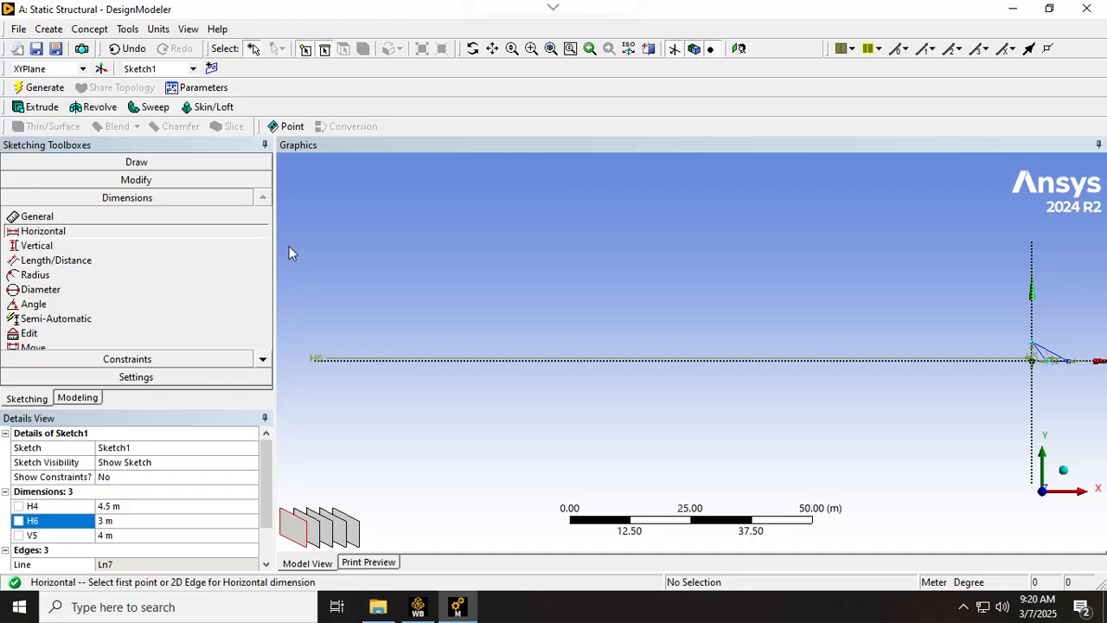
{"action": "left_click", "coordinate": [316, 362]}
{"action": "key", "text": "Delete"}
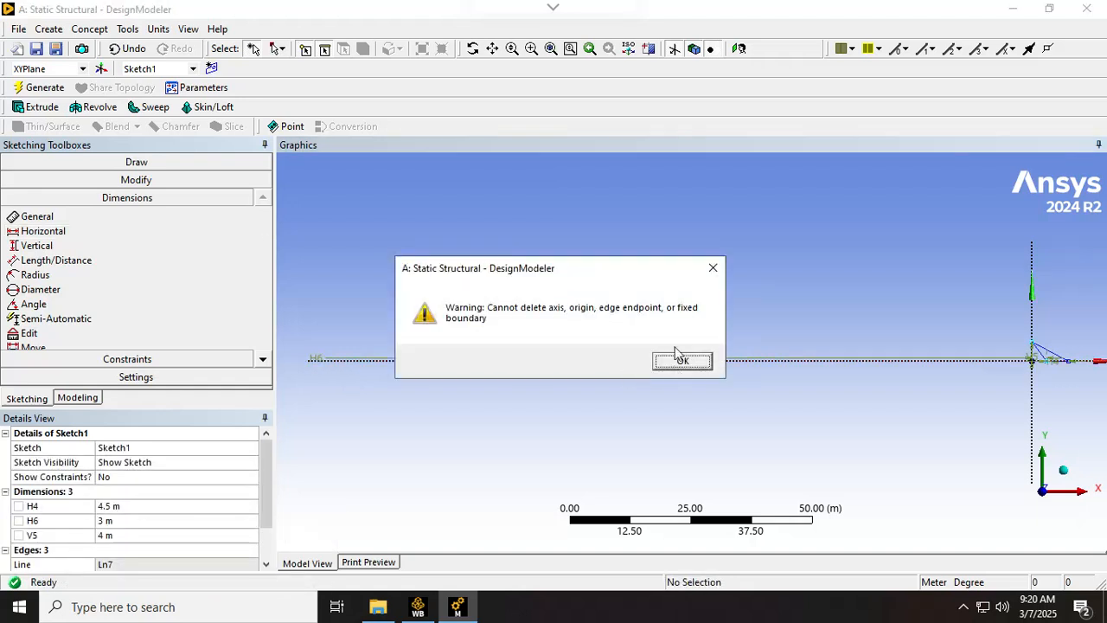
{"action": "left_click", "coordinate": [712, 268]}
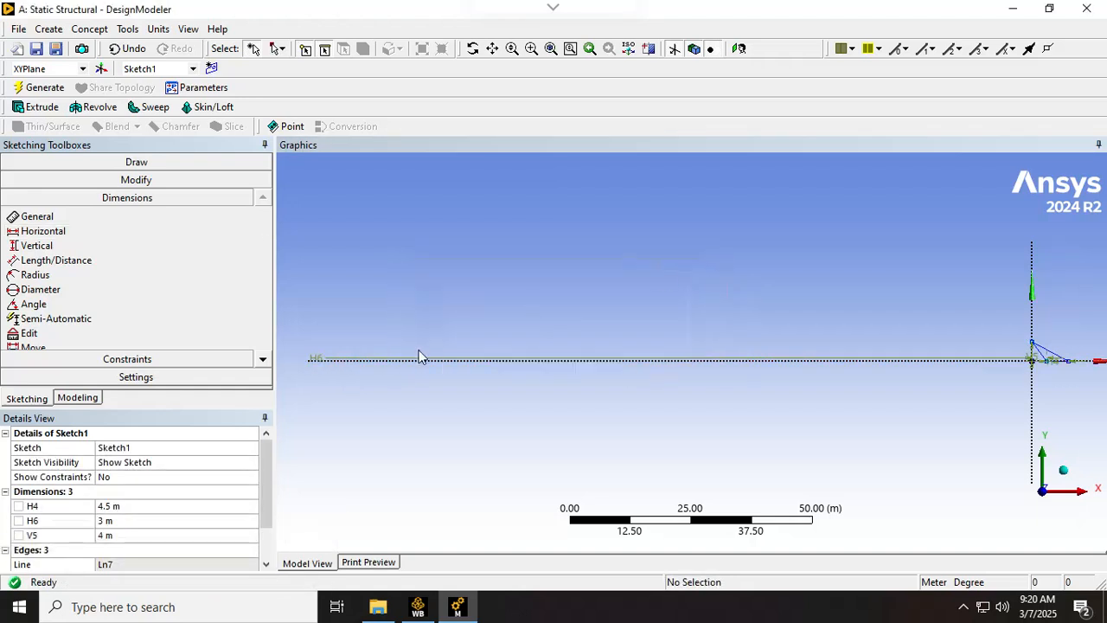
{"action": "left_click", "coordinate": [317, 358]}
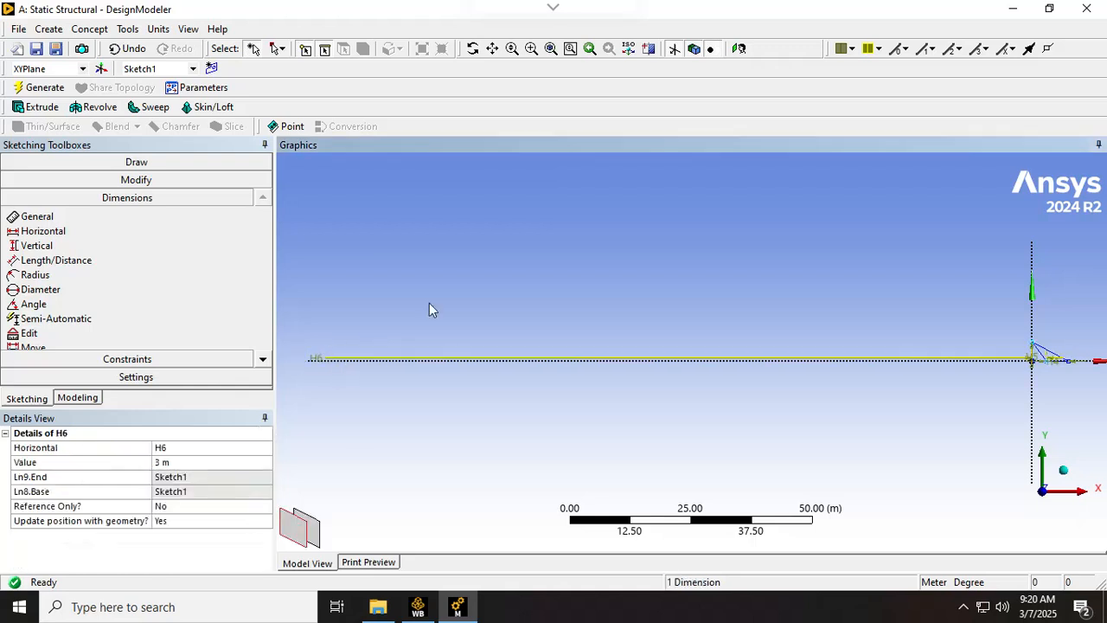
{"action": "key", "text": "Delete"}
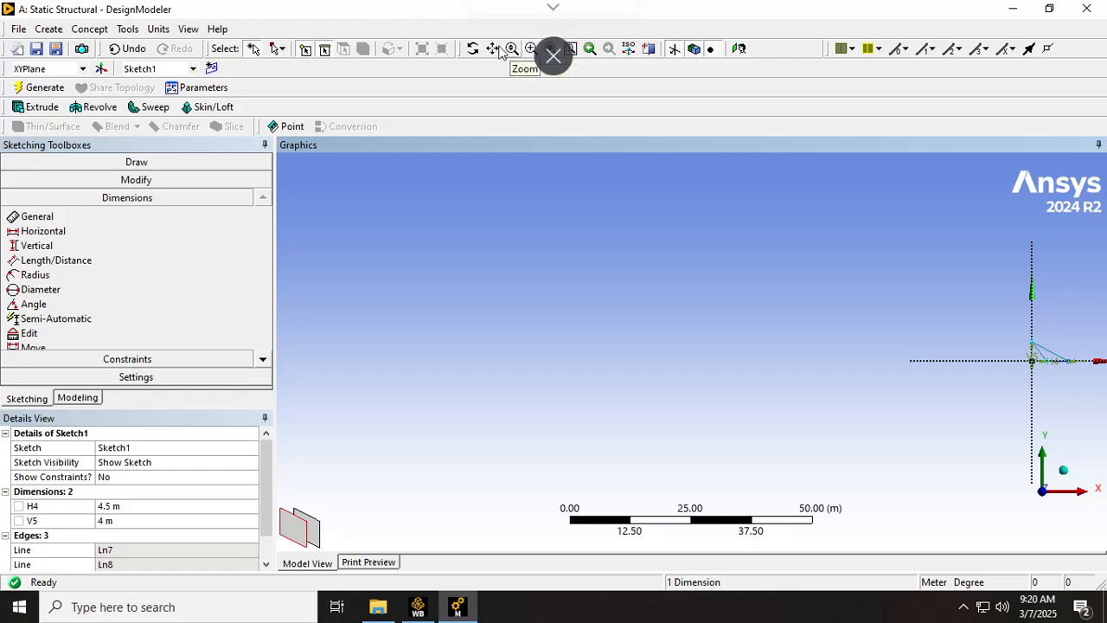
{"action": "left_click", "coordinate": [570, 48]}
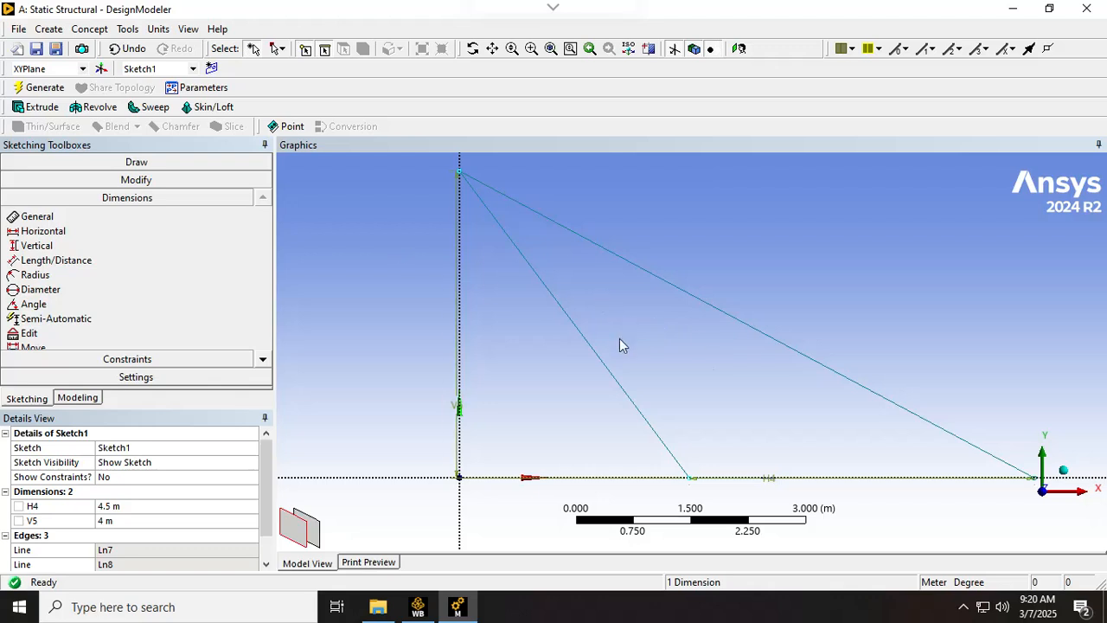
Create a Lines From Sketches feature with Sketch1 as its base object and the Add Material operation, and generate it
{"action": "left_click", "coordinate": [90, 29]}
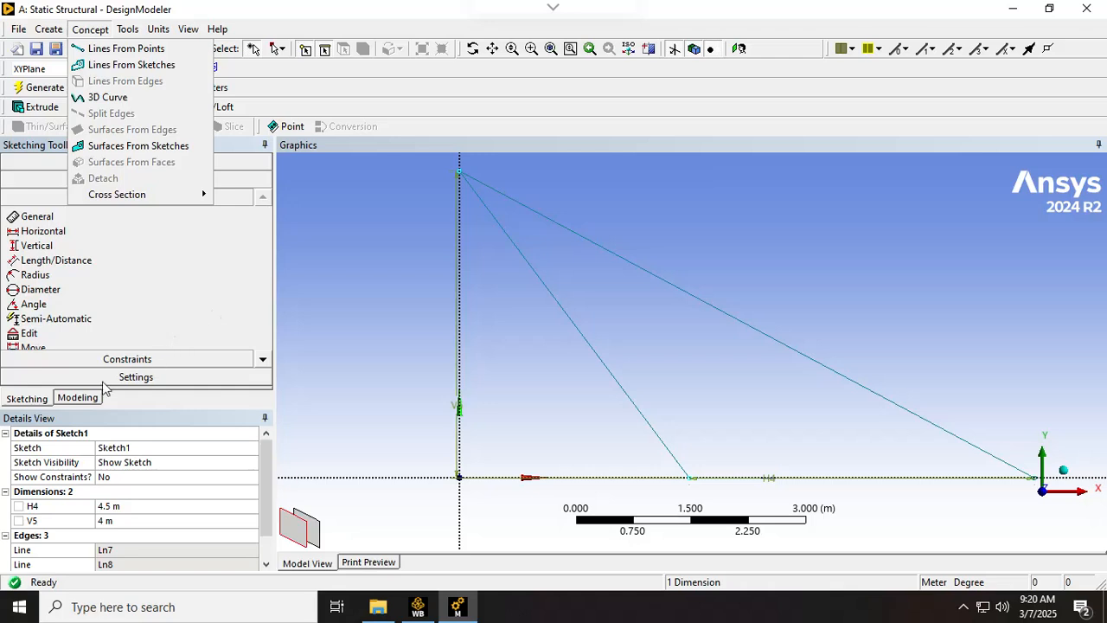
{"action": "left_click", "coordinate": [93, 395]}
{"action": "left_click", "coordinate": [90, 397]}
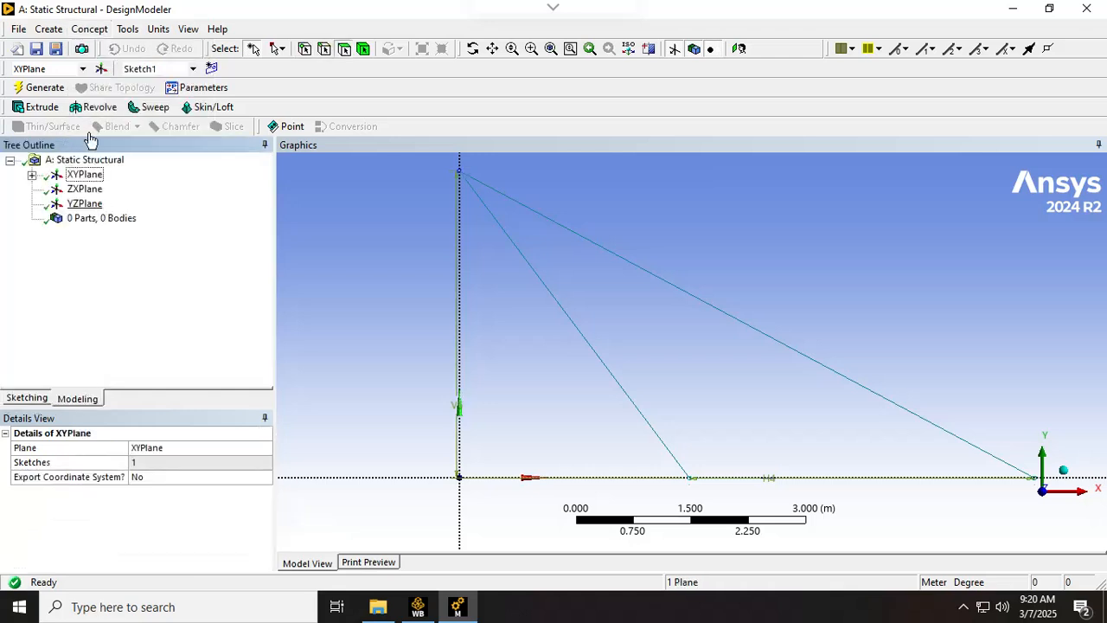
{"action": "left_click", "coordinate": [32, 175]}
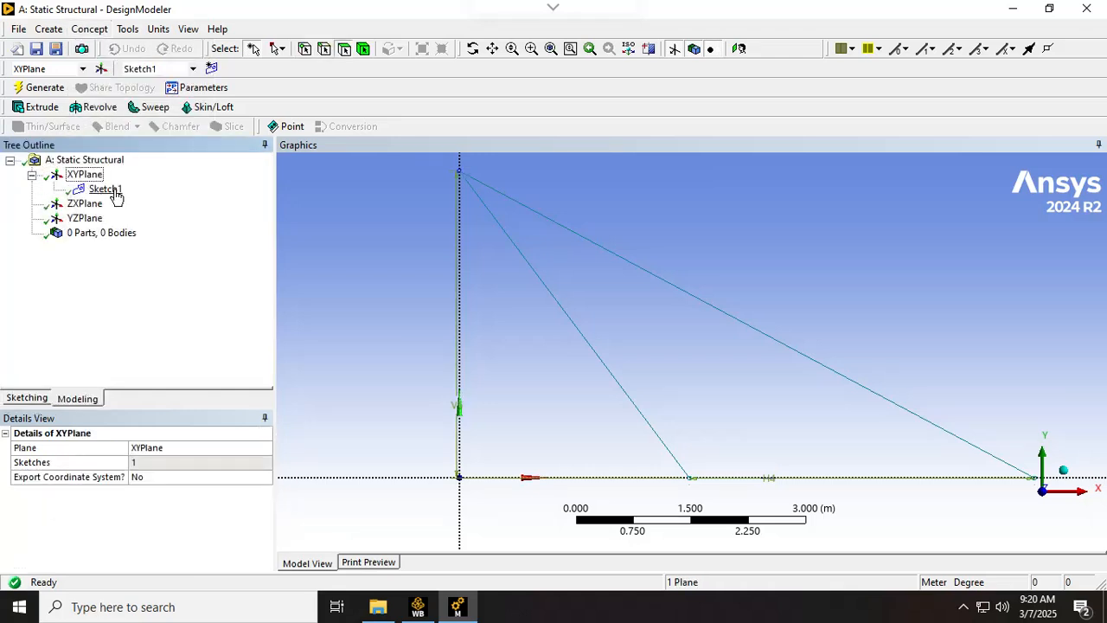
{"action": "left_click", "coordinate": [90, 29]}
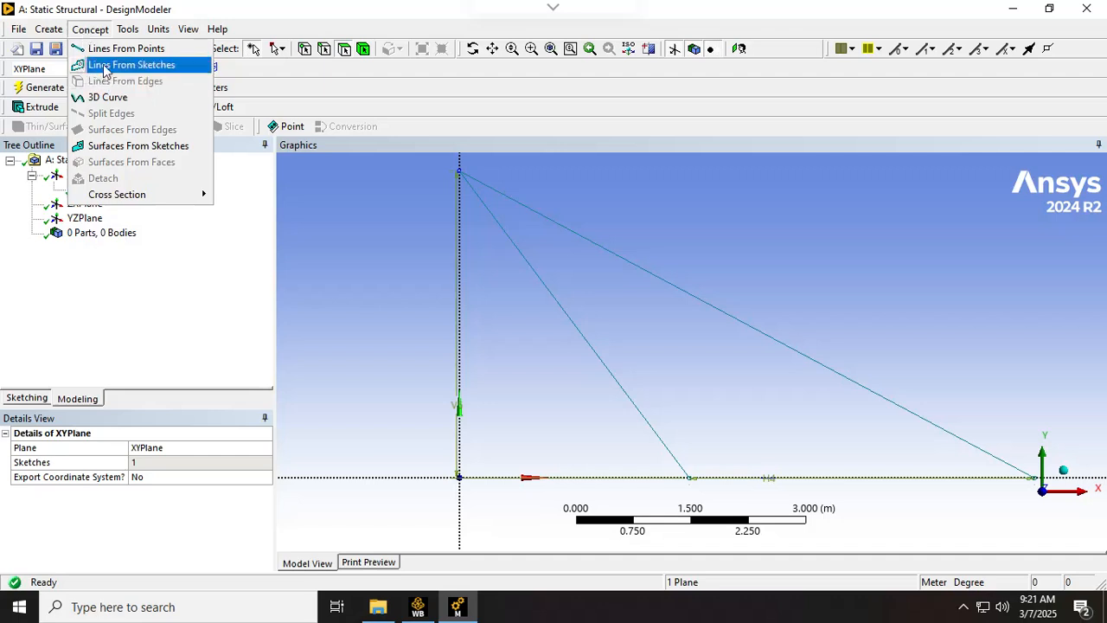
{"action": "left_click", "coordinate": [104, 70]}
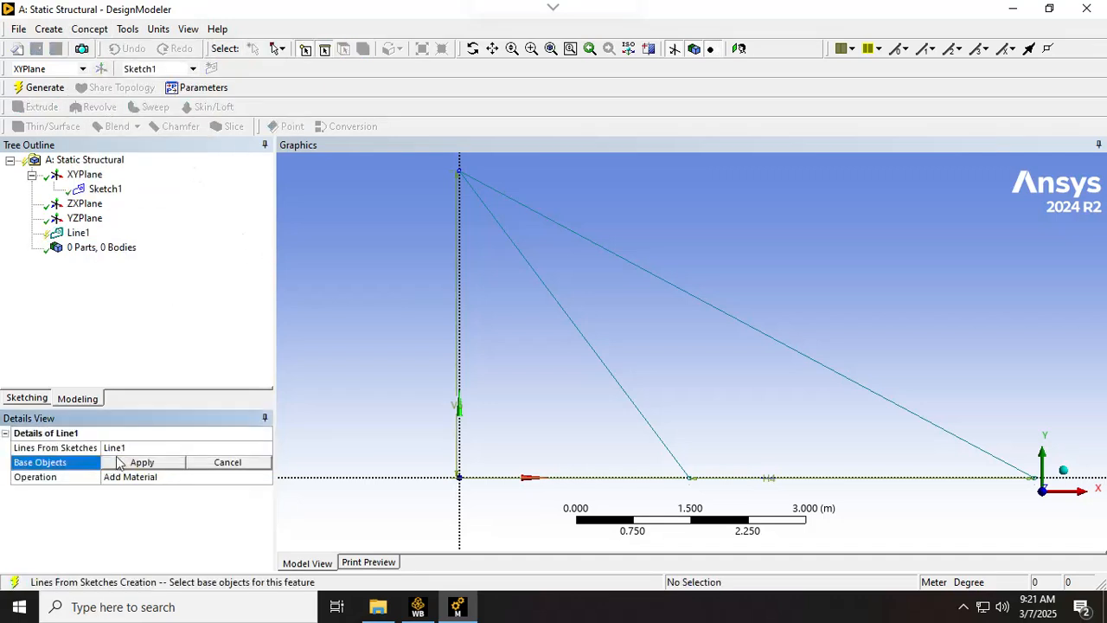
{"action": "left_click", "coordinate": [106, 188]}
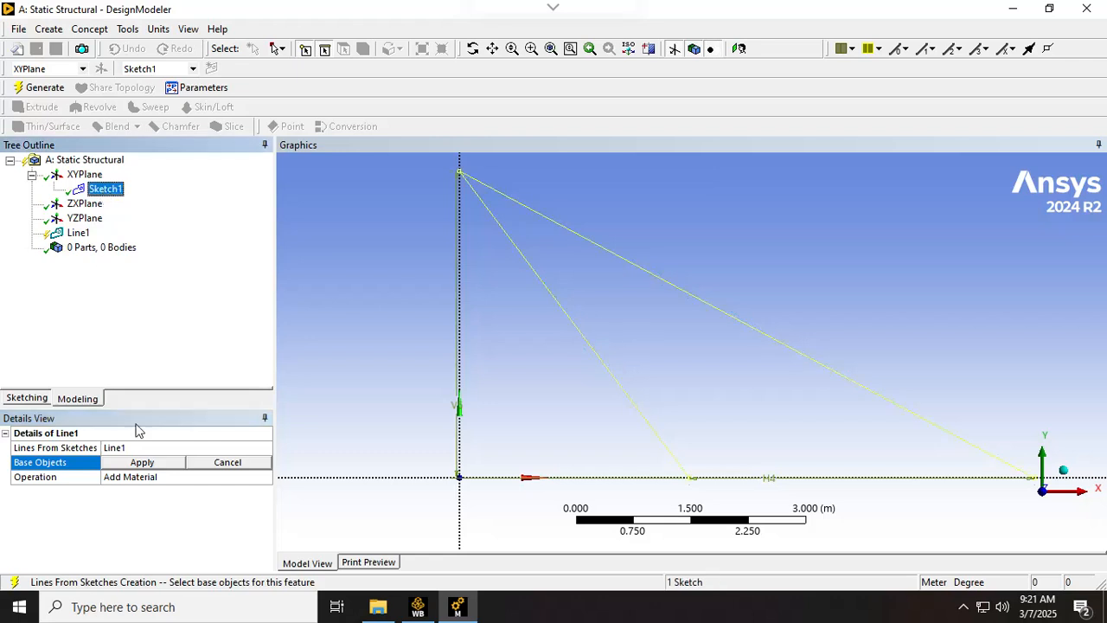
{"action": "left_click", "coordinate": [143, 464]}
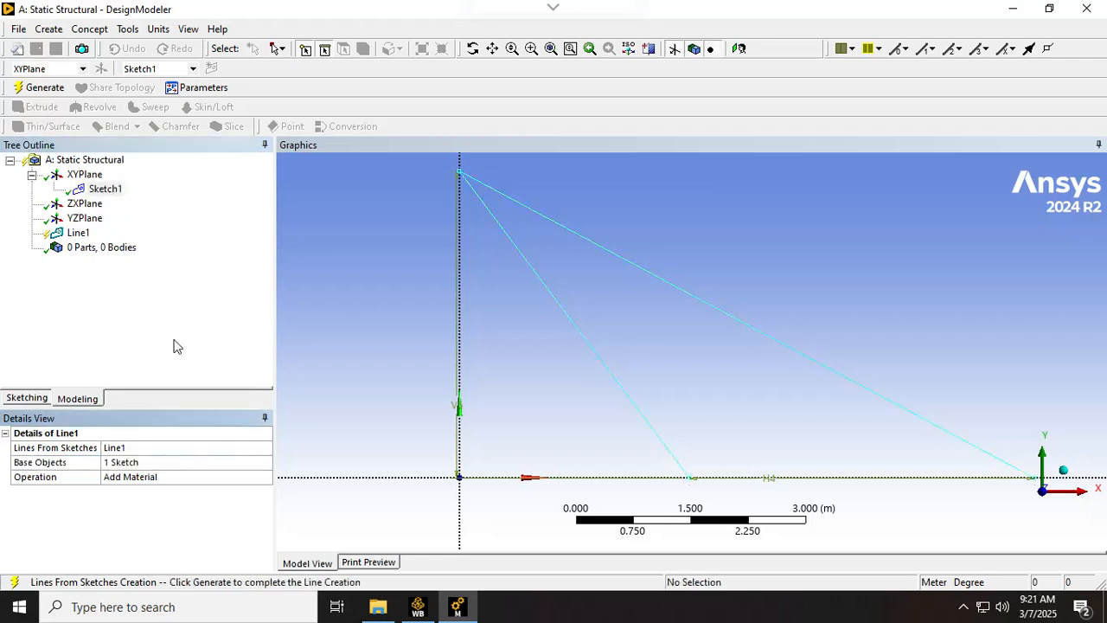
{"action": "left_click", "coordinate": [73, 235]}
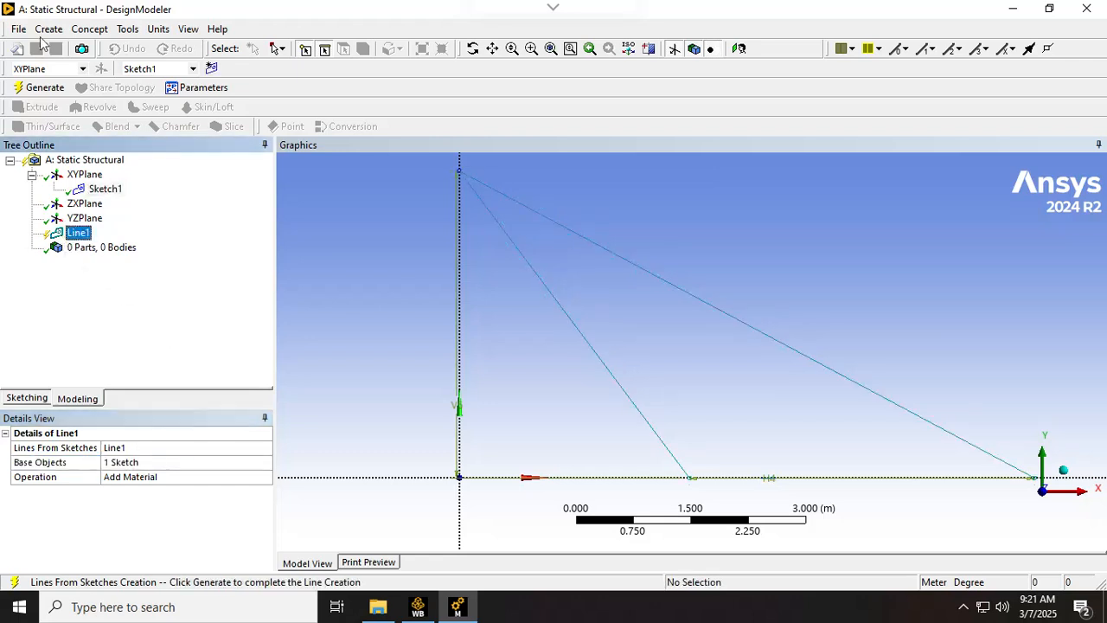
{"action": "left_click", "coordinate": [41, 90]}
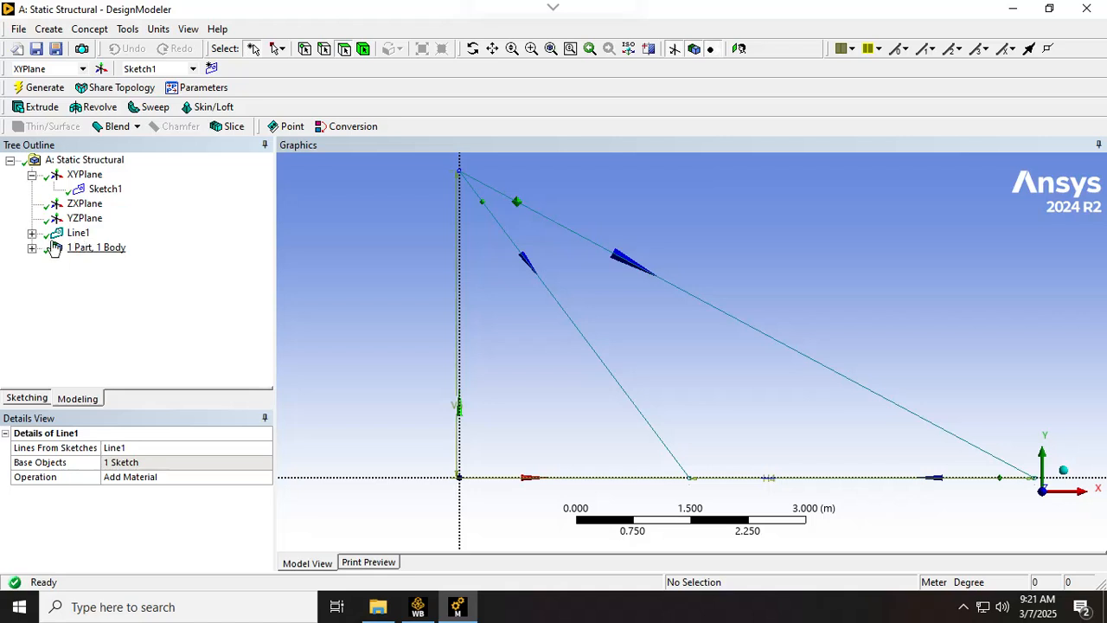
Expand the line feature and the part in the model tree, and examine the line body's details
{"action": "left_click", "coordinate": [32, 234]}
{"action": "left_click", "coordinate": [102, 248]}
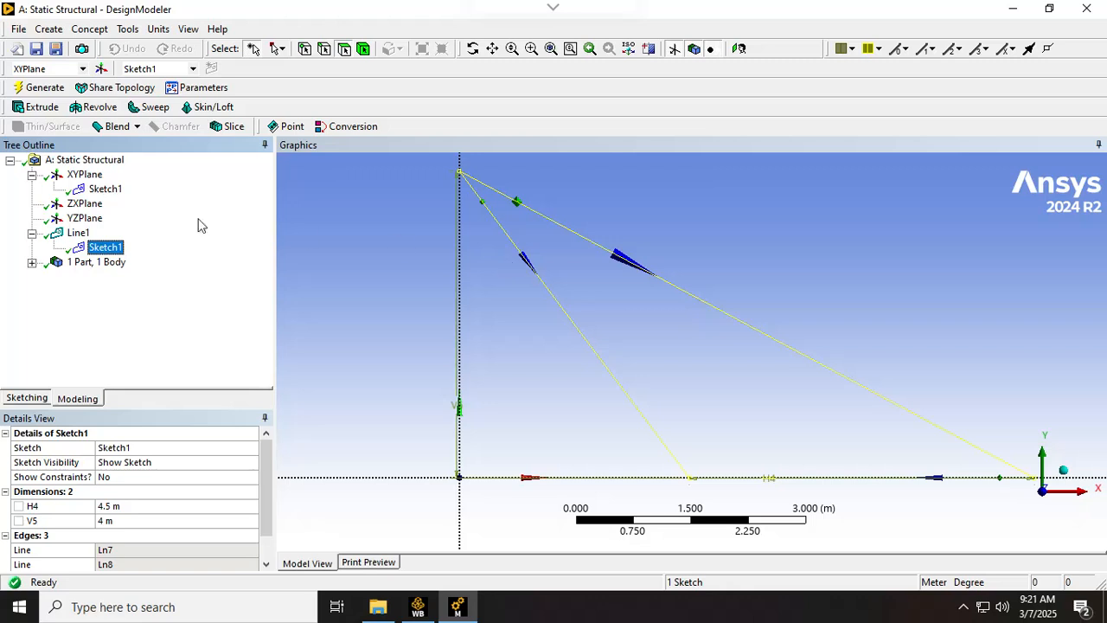
{"action": "left_click", "coordinate": [31, 263]}
{"action": "left_click", "coordinate": [96, 262]}
{"action": "left_click", "coordinate": [109, 276]}
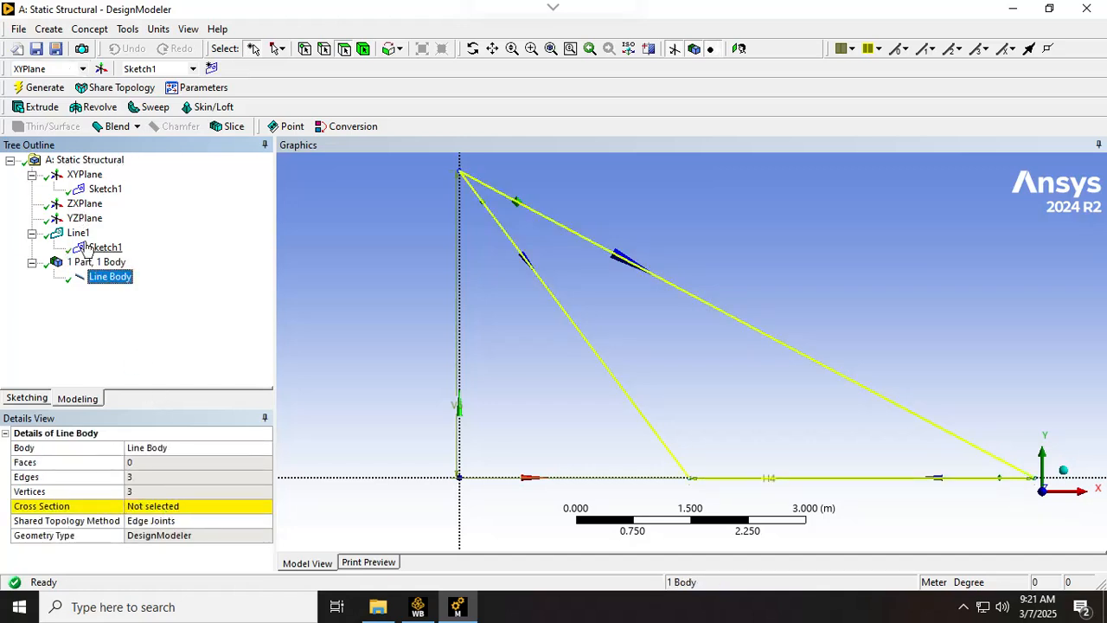
Create a rectangular cross section with both B and H at 0.01 m
{"action": "left_click", "coordinate": [90, 29]}
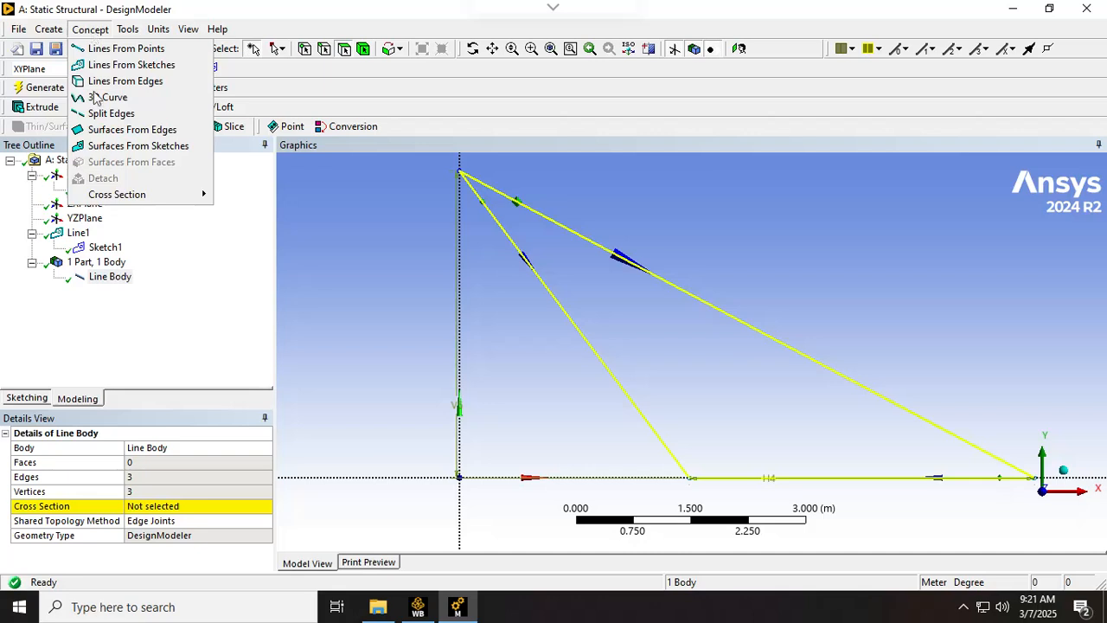
{"action": "mouse_move", "coordinate": [114, 199]}
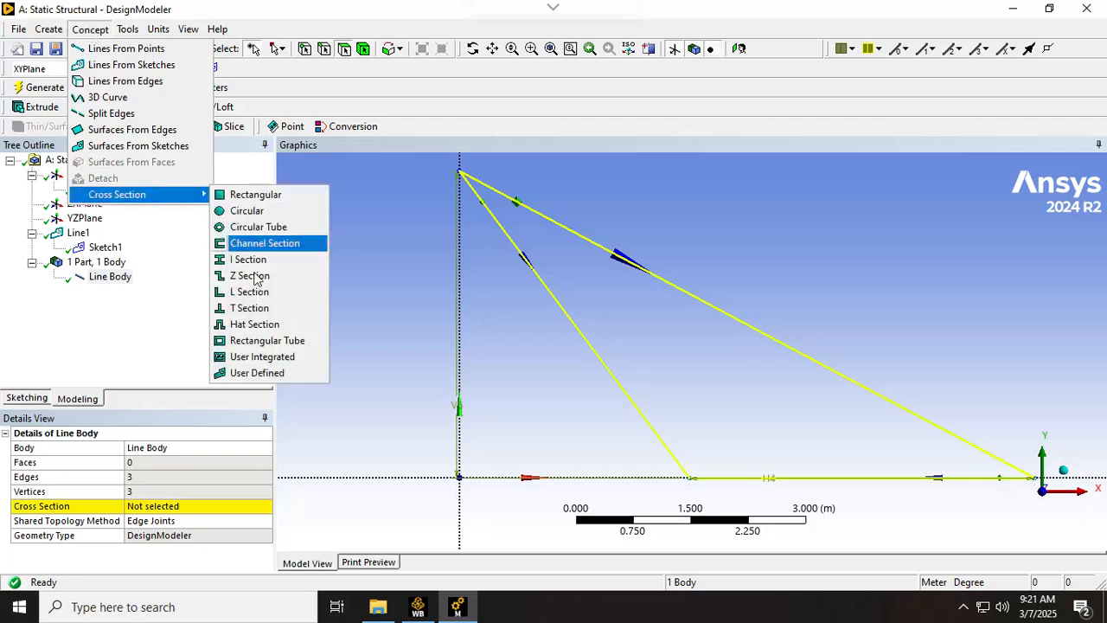
{"action": "left_click", "coordinate": [232, 199]}
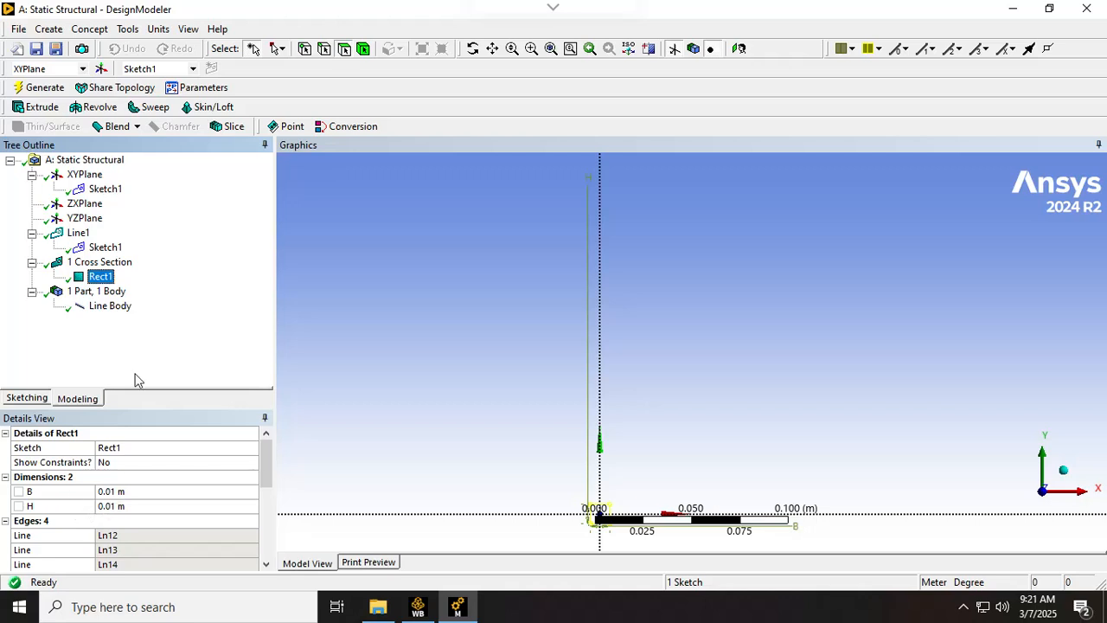
Assign the Rect1 cross section to the line body, regenerate the model and check the body's details
{"action": "left_click", "coordinate": [110, 307]}
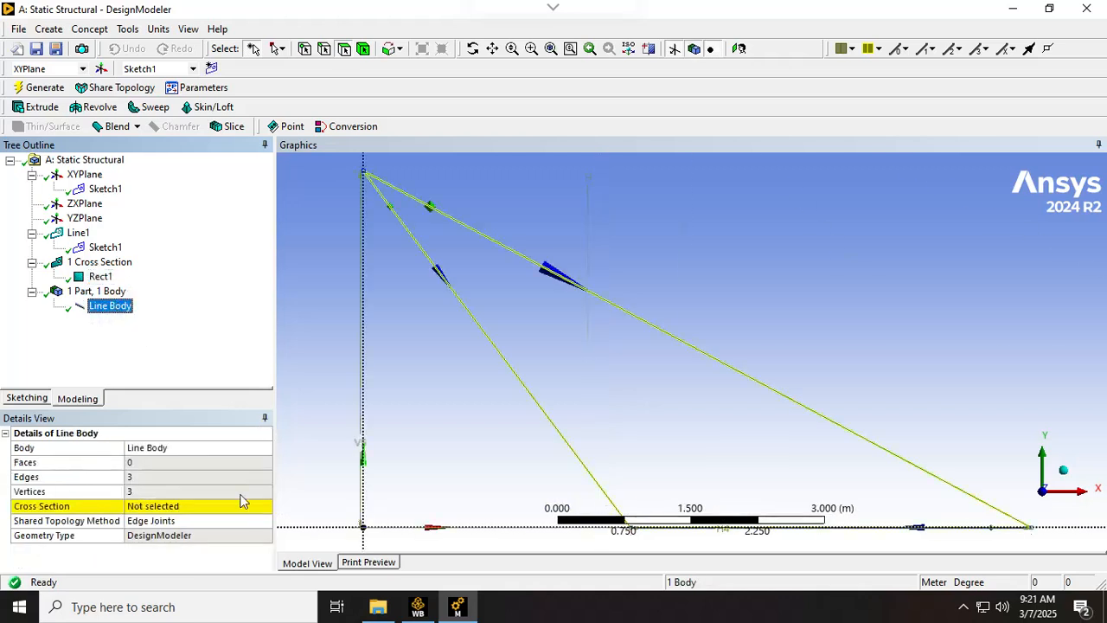
{"action": "left_click", "coordinate": [243, 508]}
{"action": "left_click", "coordinate": [265, 506]}
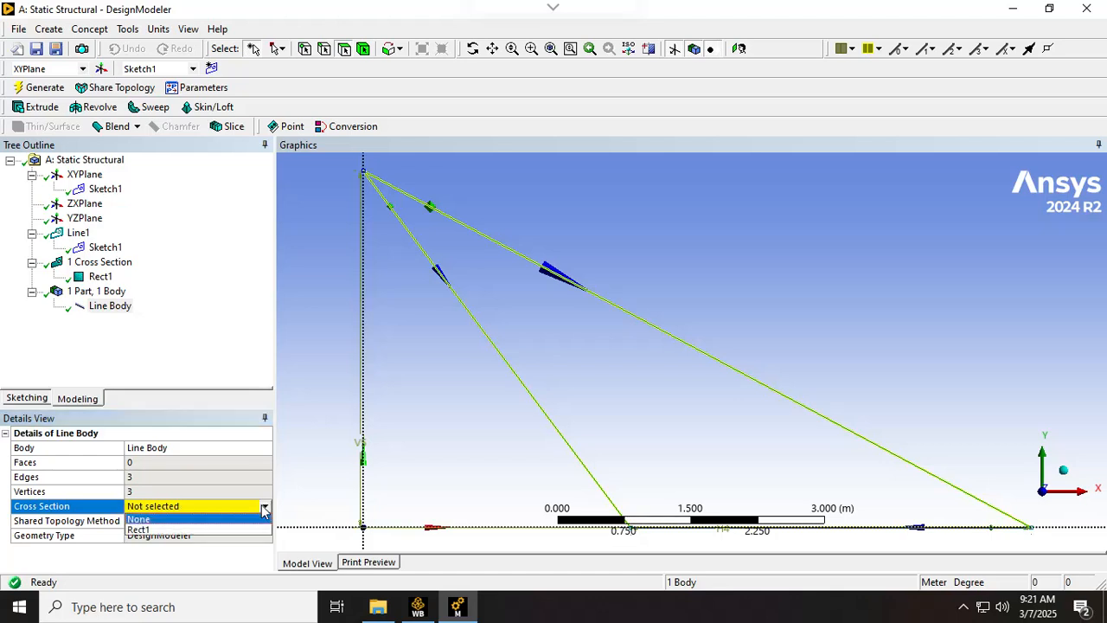
{"action": "left_click", "coordinate": [217, 530]}
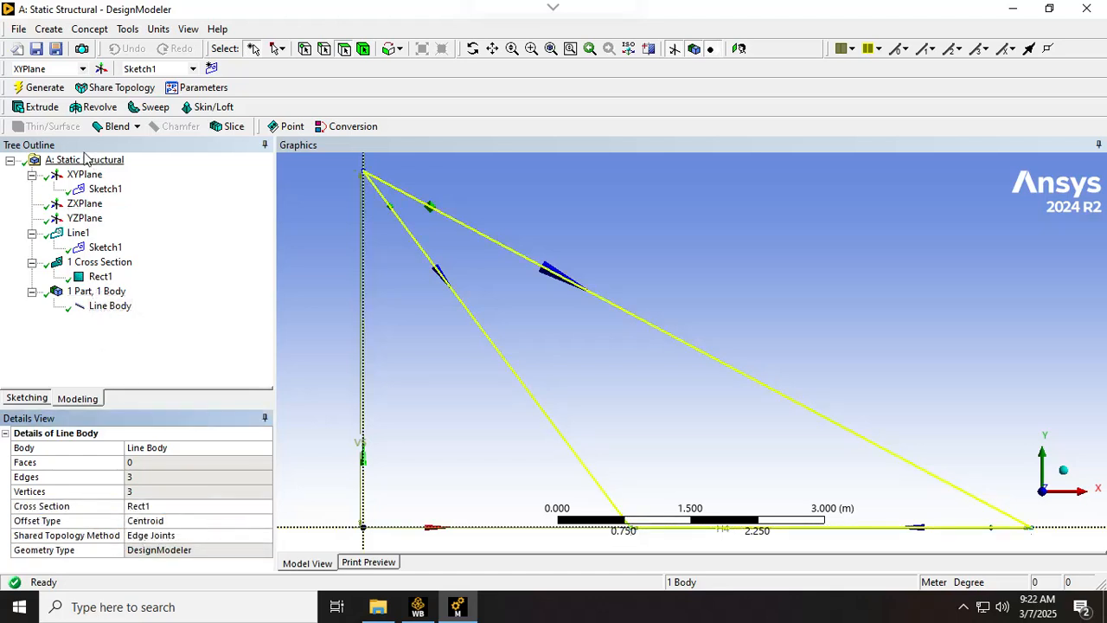
{"action": "left_click", "coordinate": [41, 89]}
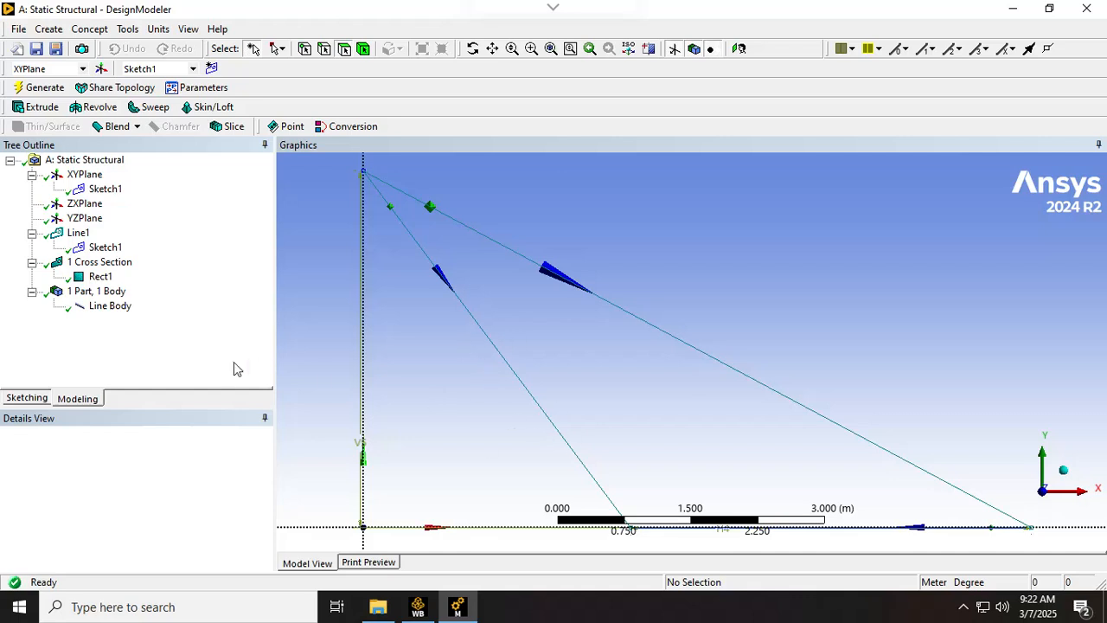
{"action": "left_click", "coordinate": [109, 306]}
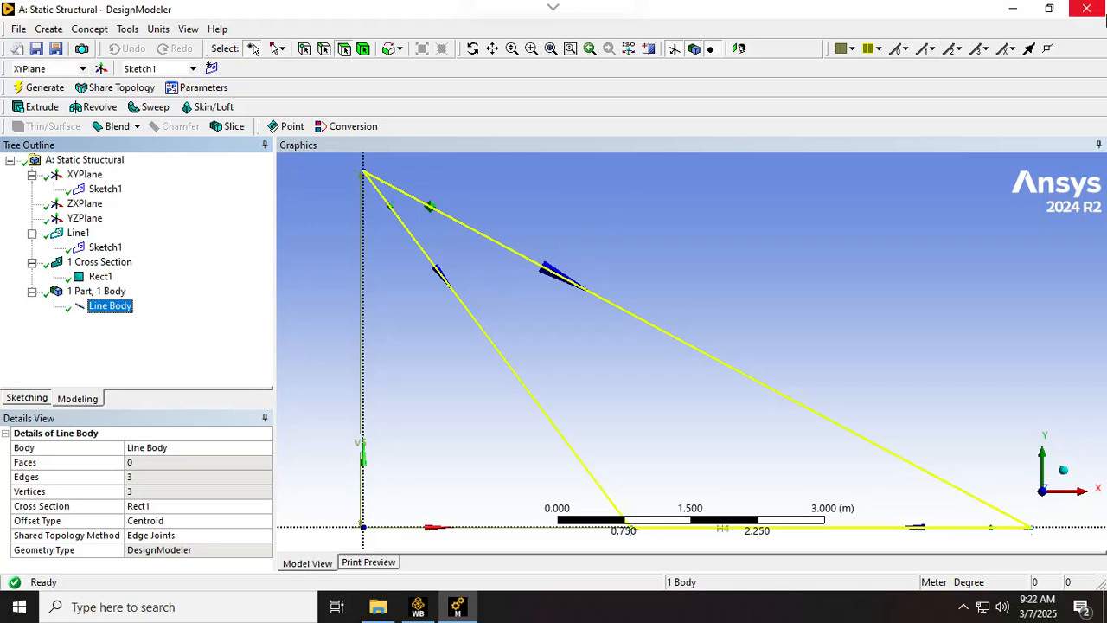
Close DesignModeler and open the static structural system's Model cell in Ansys Mechanical
{"action": "left_click", "coordinate": [1086, 9]}
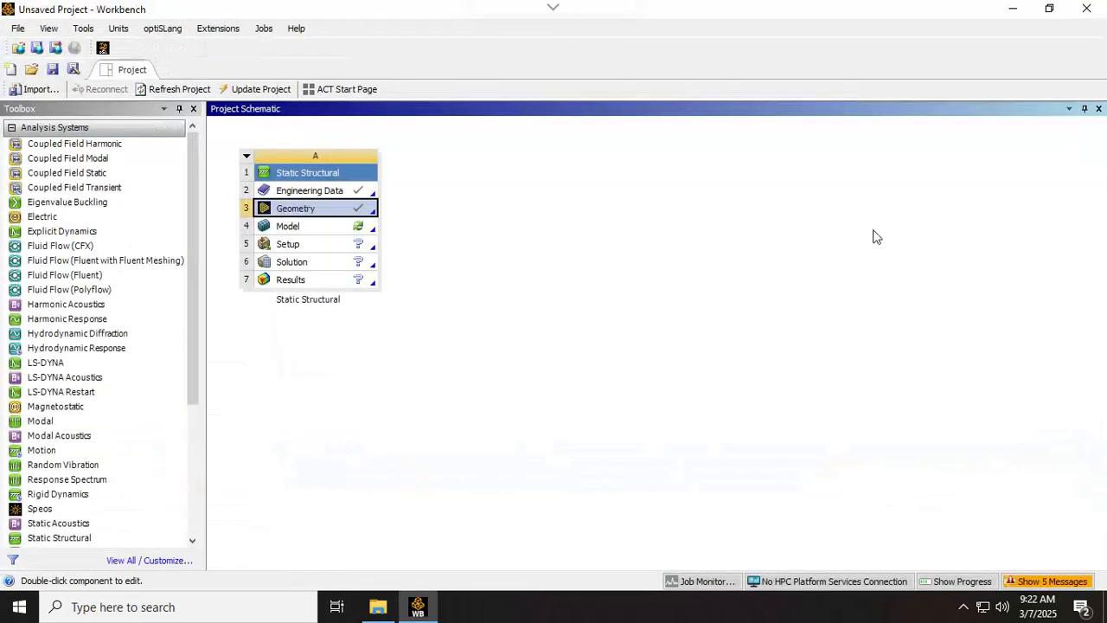
{"action": "left_click", "coordinate": [317, 228]}
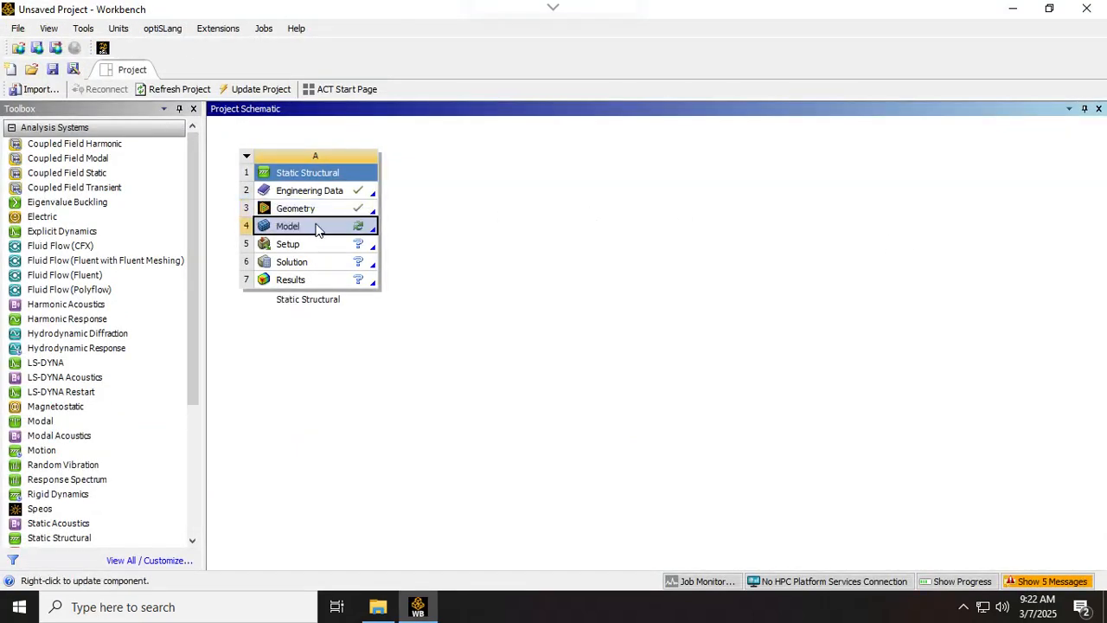
{"action": "right_click", "coordinate": [317, 228]}
{"action": "left_click", "coordinate": [343, 234]}
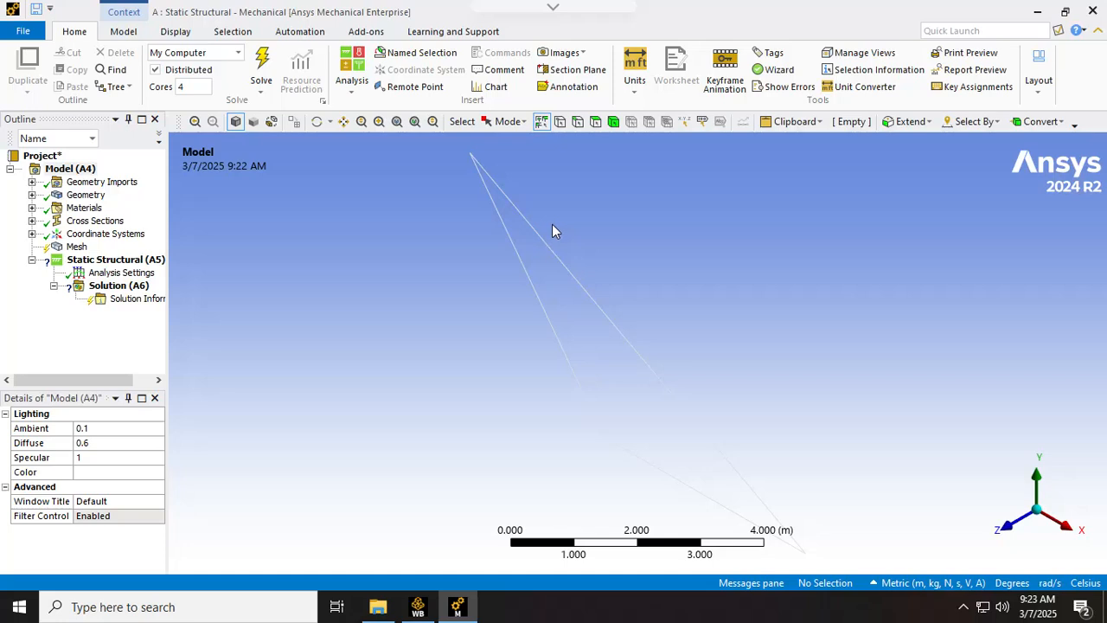
{"action": "right_click", "coordinate": [380, 258]}
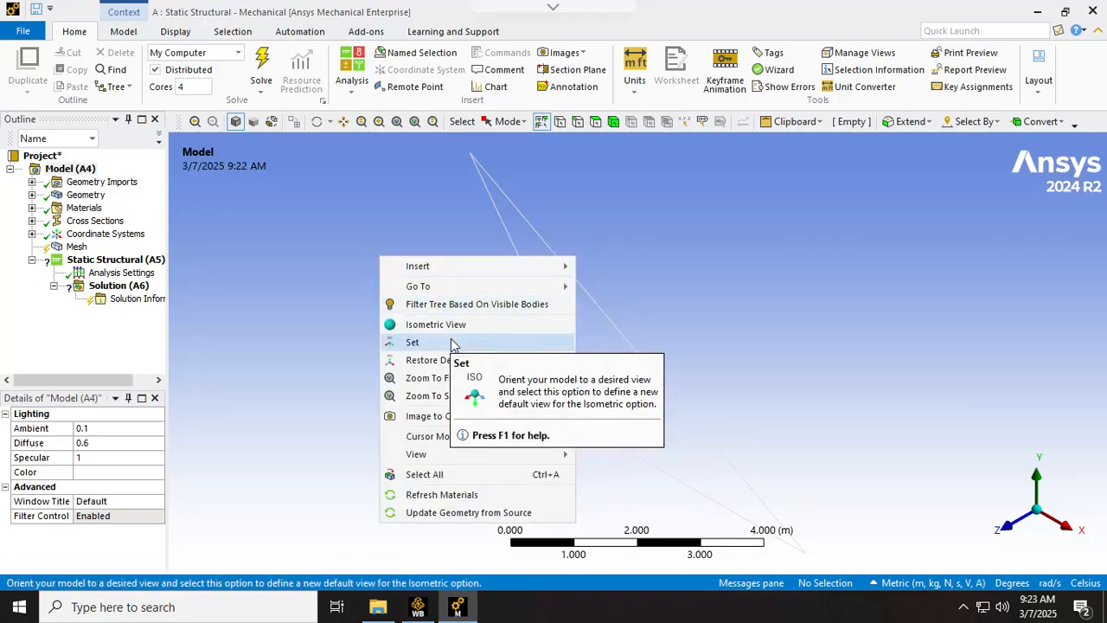
{"action": "left_click", "coordinate": [435, 385]}
{"action": "right_click", "coordinate": [309, 205]}
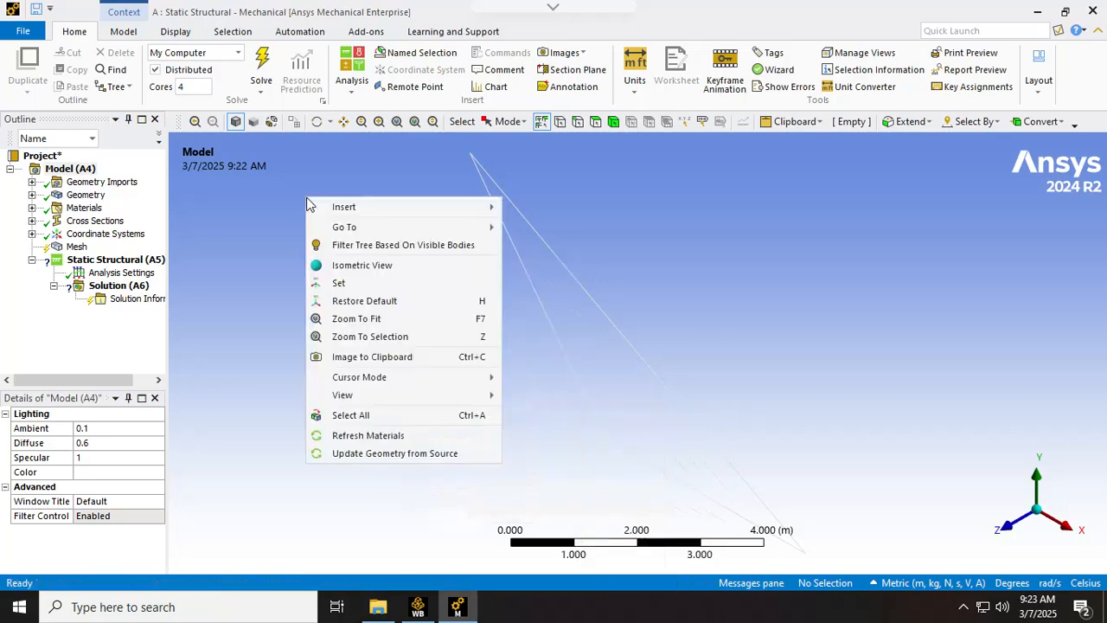
{"action": "mouse_move", "coordinate": [337, 229]}
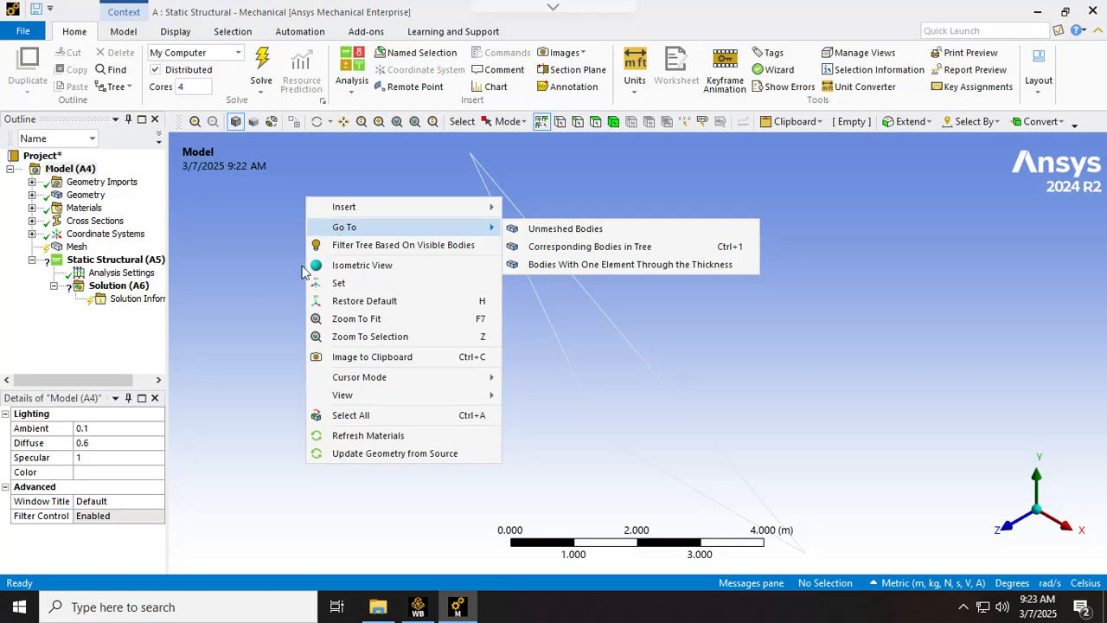
Expand the geometry and materials branches, and examine the line body's details and the Structural Steel properties
{"action": "left_click", "coordinate": [32, 182]}
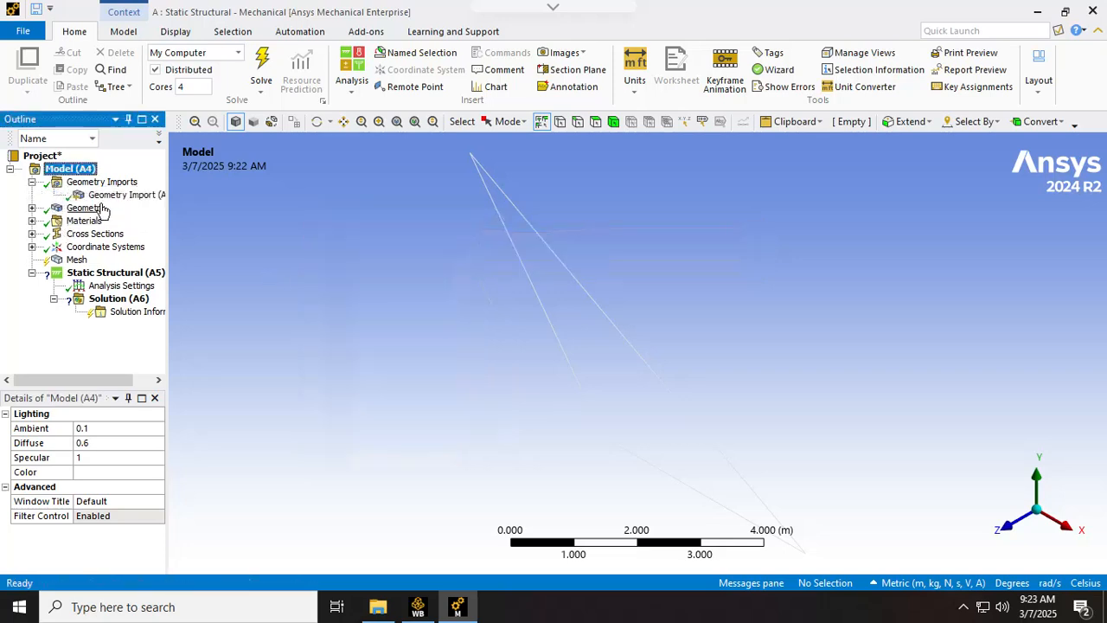
{"action": "left_click", "coordinate": [32, 207]}
{"action": "left_click", "coordinate": [93, 221]}
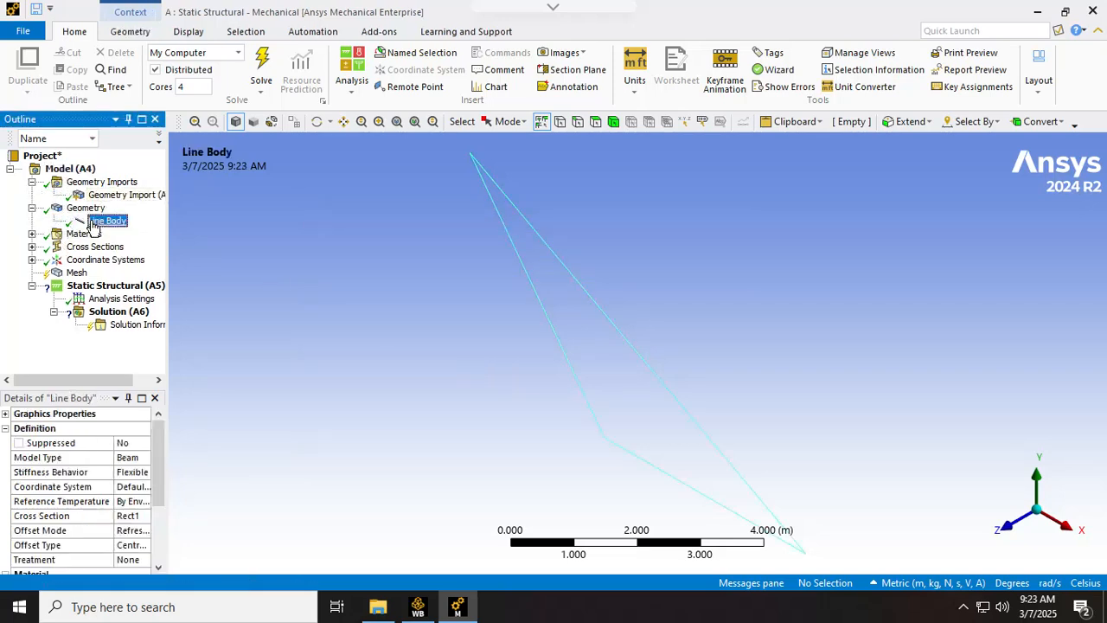
{"action": "left_click", "coordinate": [32, 233]}
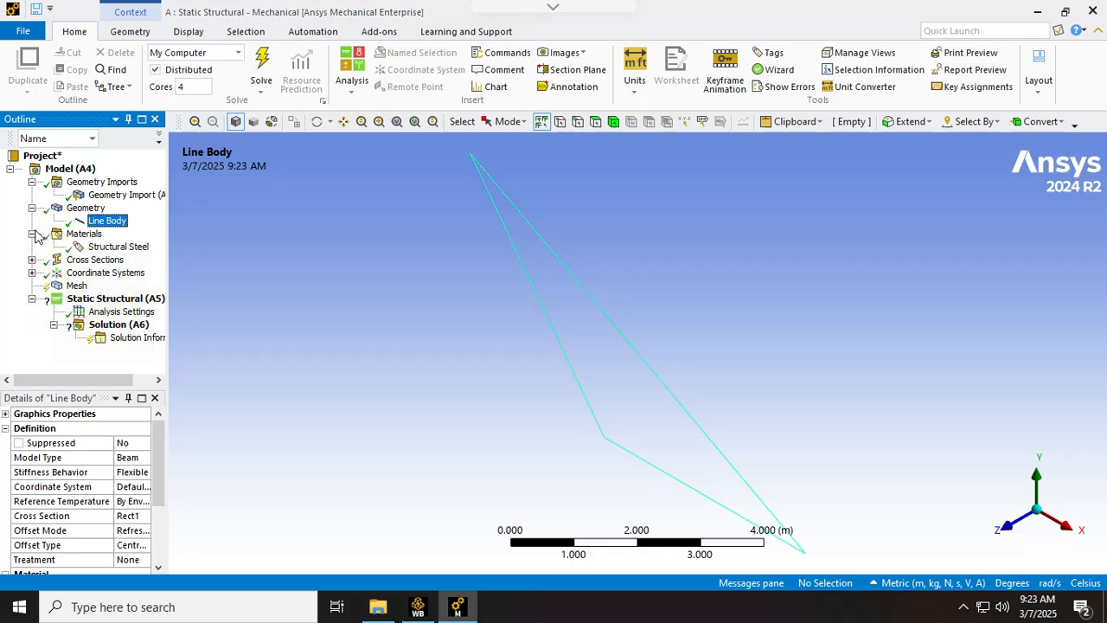
{"action": "left_click", "coordinate": [78, 247]}
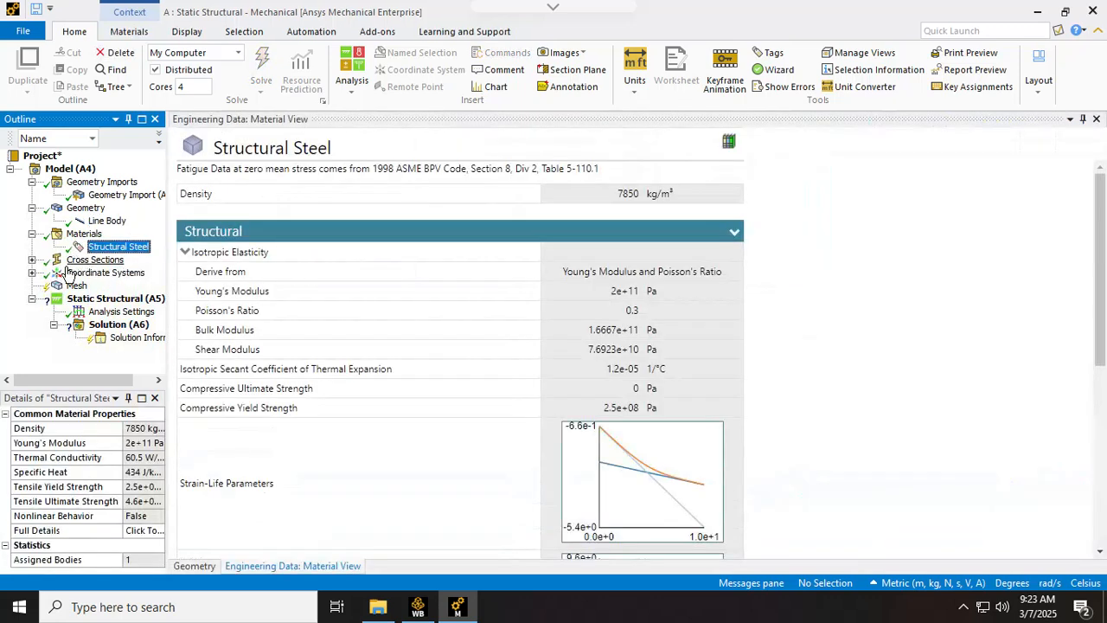
Insert a sizing control under the mesh, widening the outline so that its entries and details are readable
{"action": "left_click", "coordinate": [76, 285]}
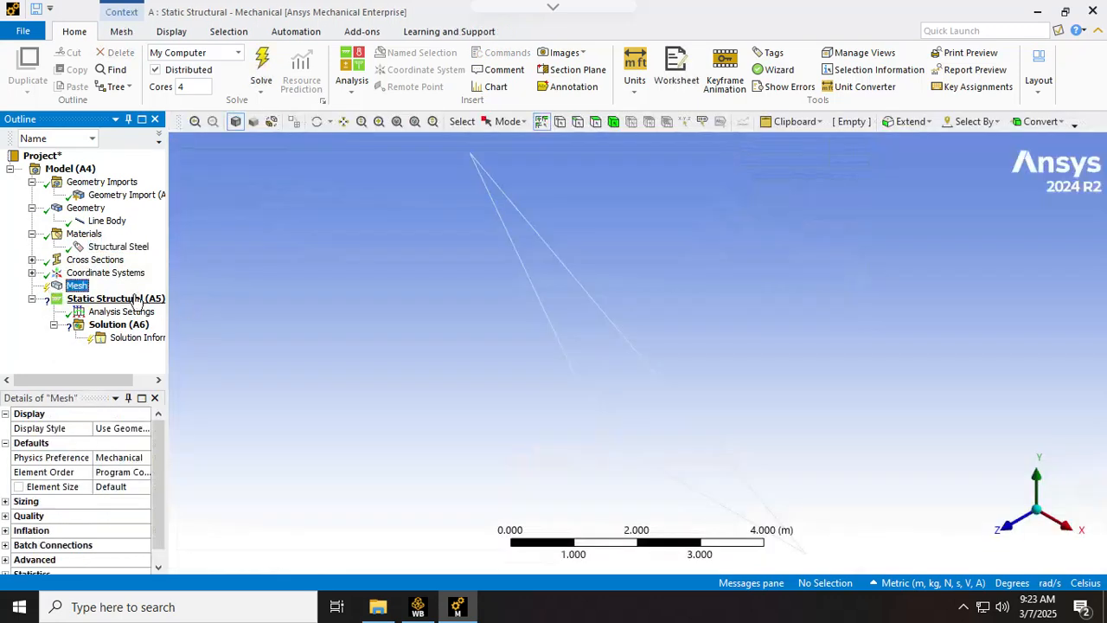
{"action": "left_click_drag", "start_coordinate": [181, 278], "coordinate": [251, 286]}
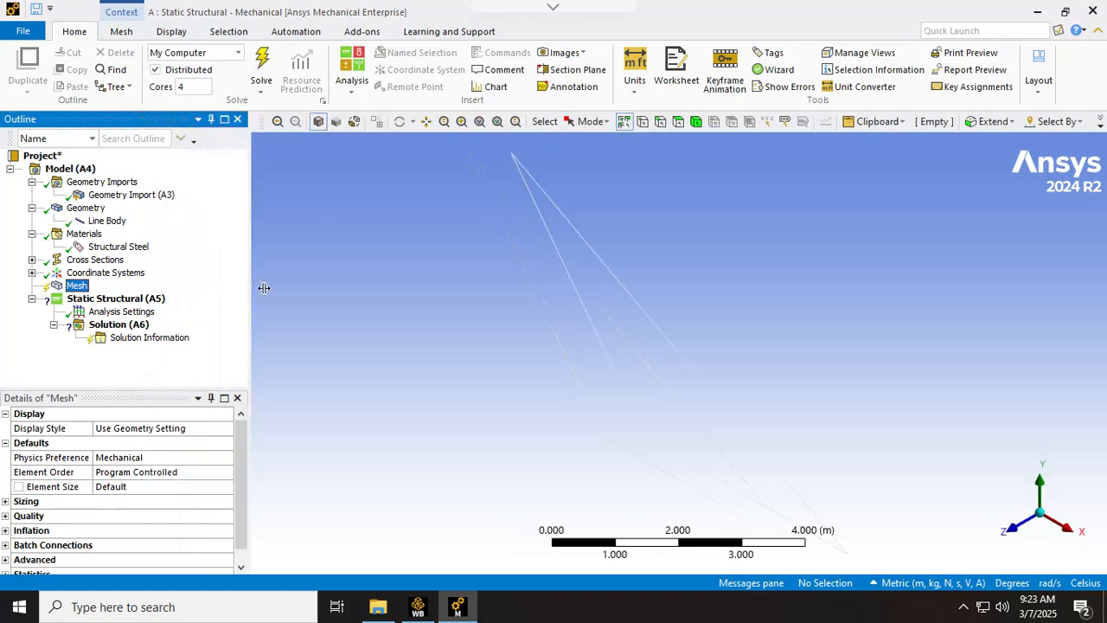
{"action": "right_click", "coordinate": [84, 292]}
{"action": "mouse_move", "coordinate": [122, 297]}
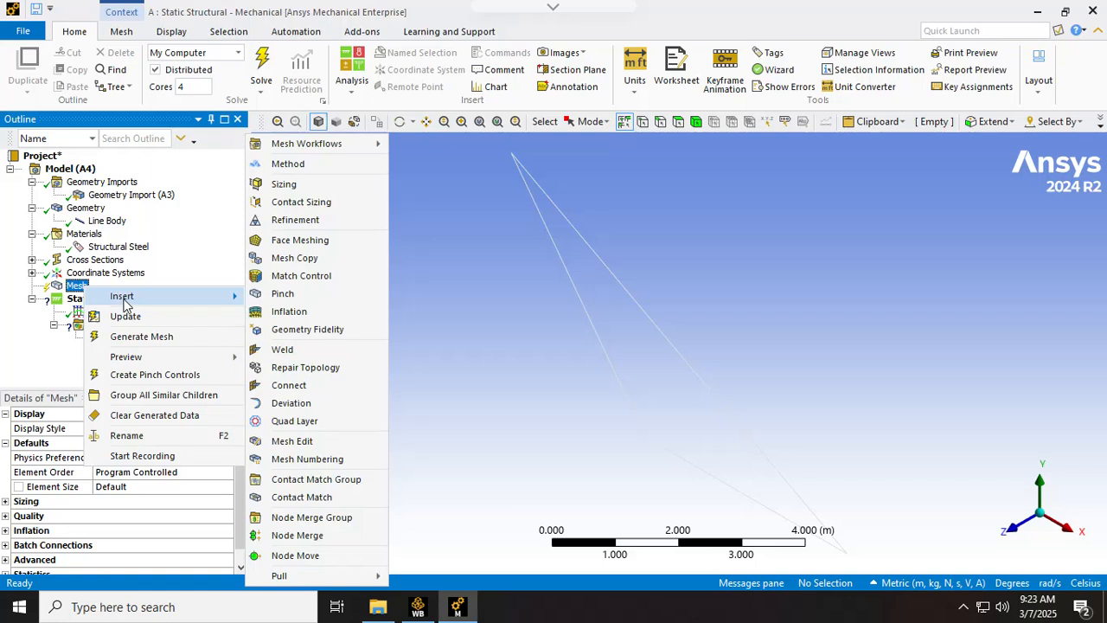
{"action": "left_click", "coordinate": [279, 184]}
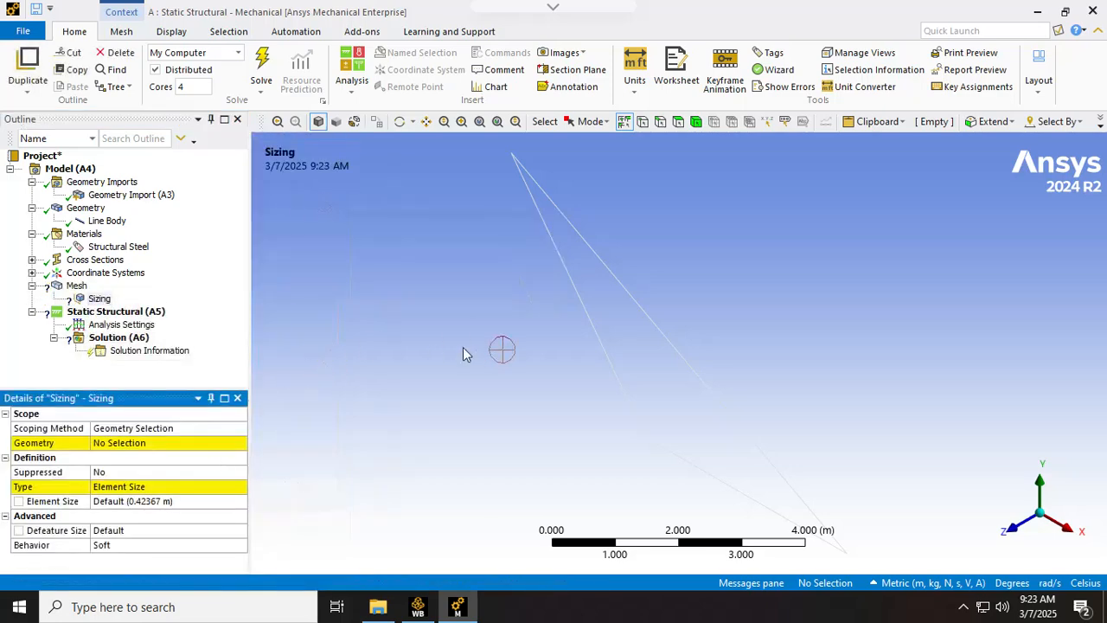
Try to scope the mesh sizing to the whole truss with Select All
{"action": "right_click", "coordinate": [430, 229]}
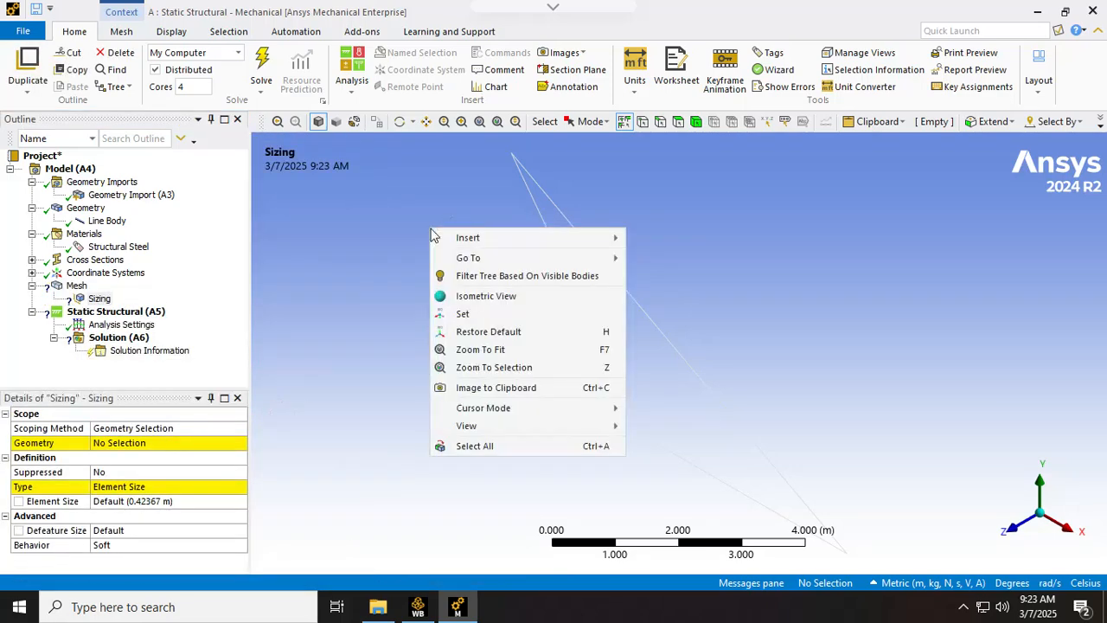
{"action": "left_click", "coordinate": [491, 446]}
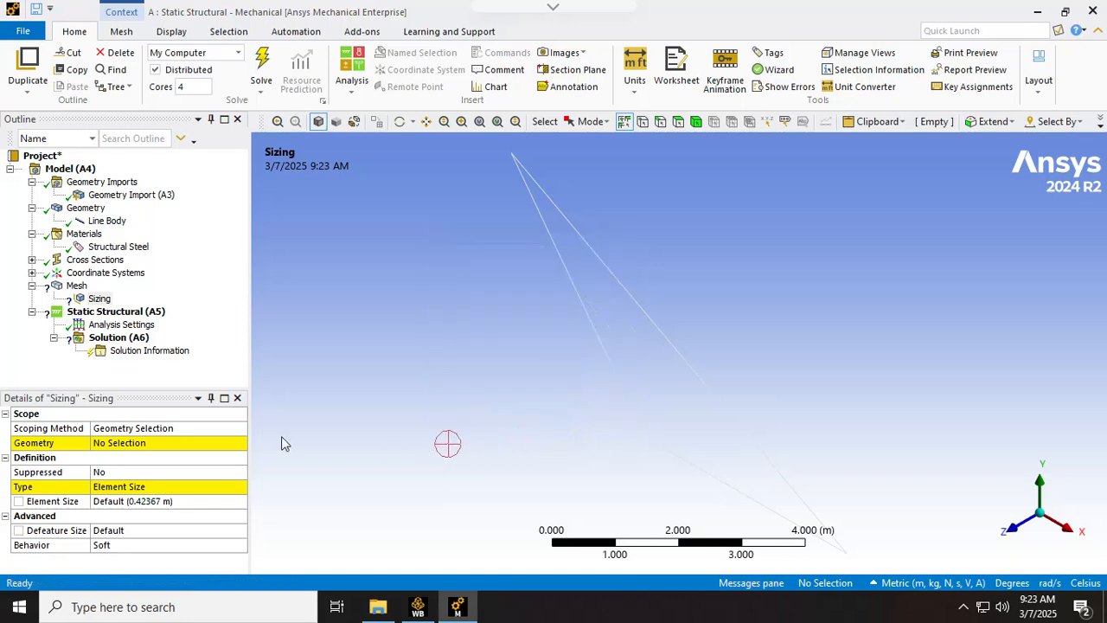
{"action": "left_click", "coordinate": [154, 446]}
{"action": "left_click", "coordinate": [147, 444]}
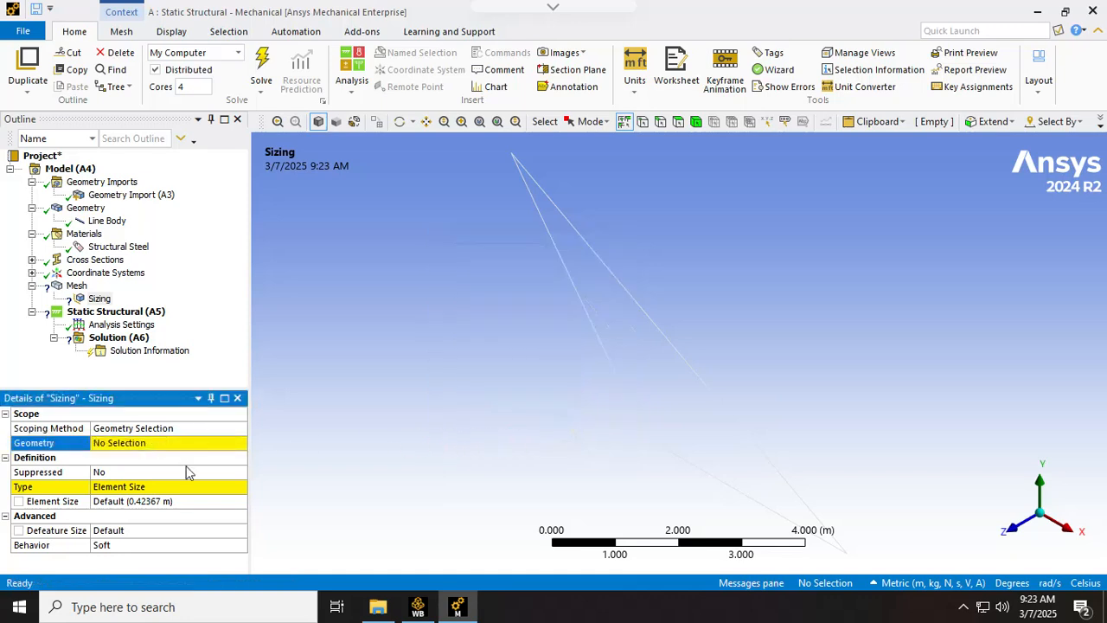
Scope the sizing to the shorter inclined member's edge and set its type to Number of Divisions with 1 division
{"action": "left_click", "coordinate": [176, 448]}
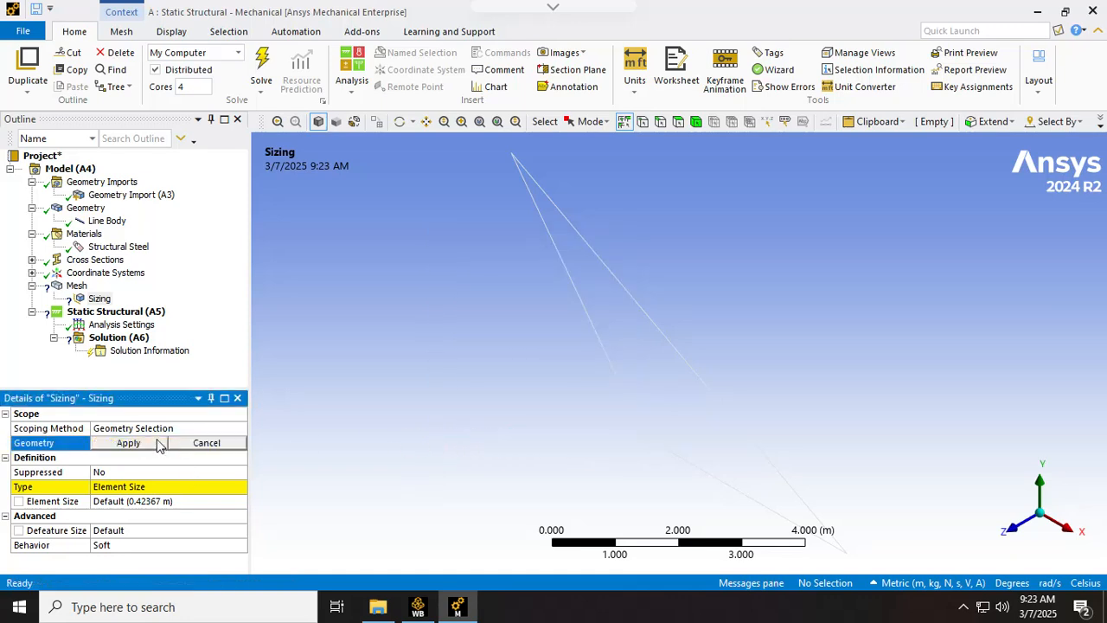
{"action": "left_click", "coordinate": [100, 299]}
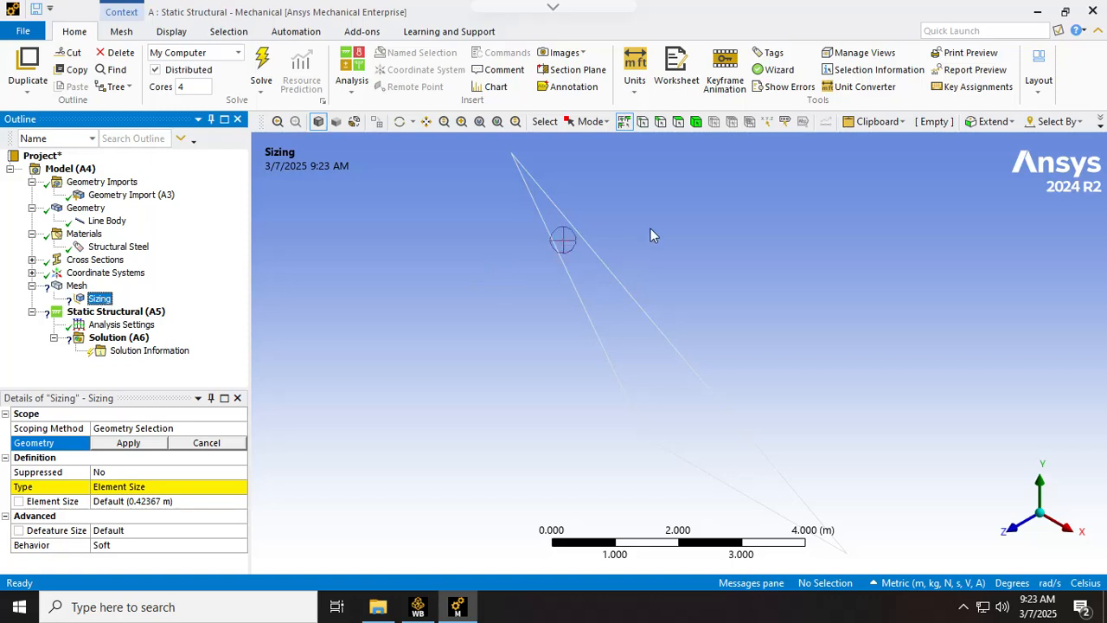
{"action": "left_click", "coordinate": [560, 255]}
{"action": "left_click", "coordinate": [129, 442]}
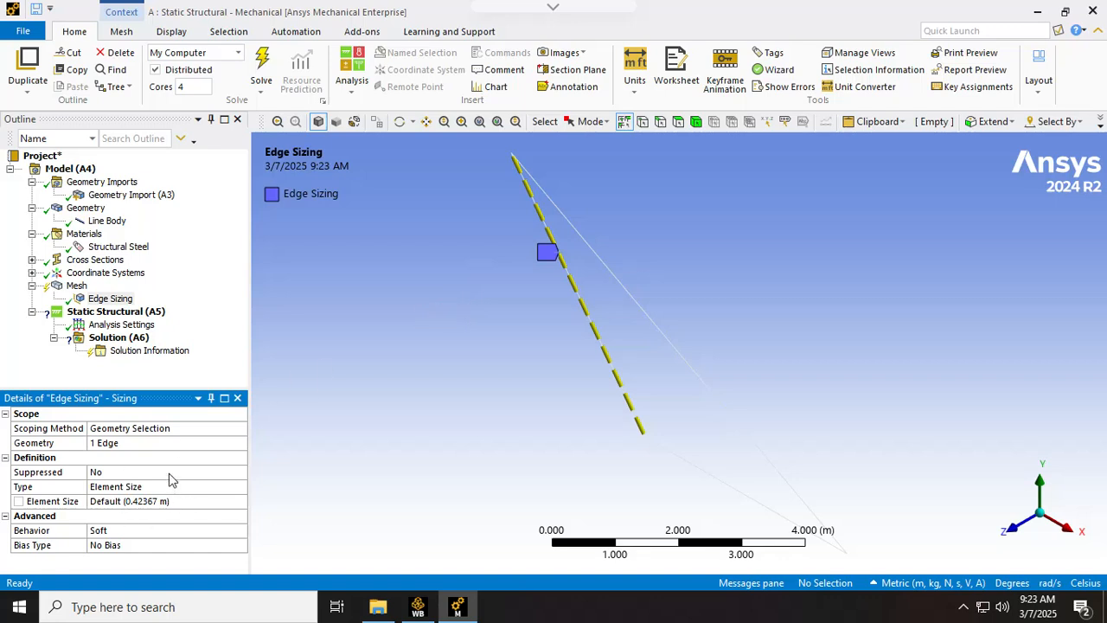
{"action": "left_click", "coordinate": [172, 486]}
{"action": "left_click", "coordinate": [241, 486]}
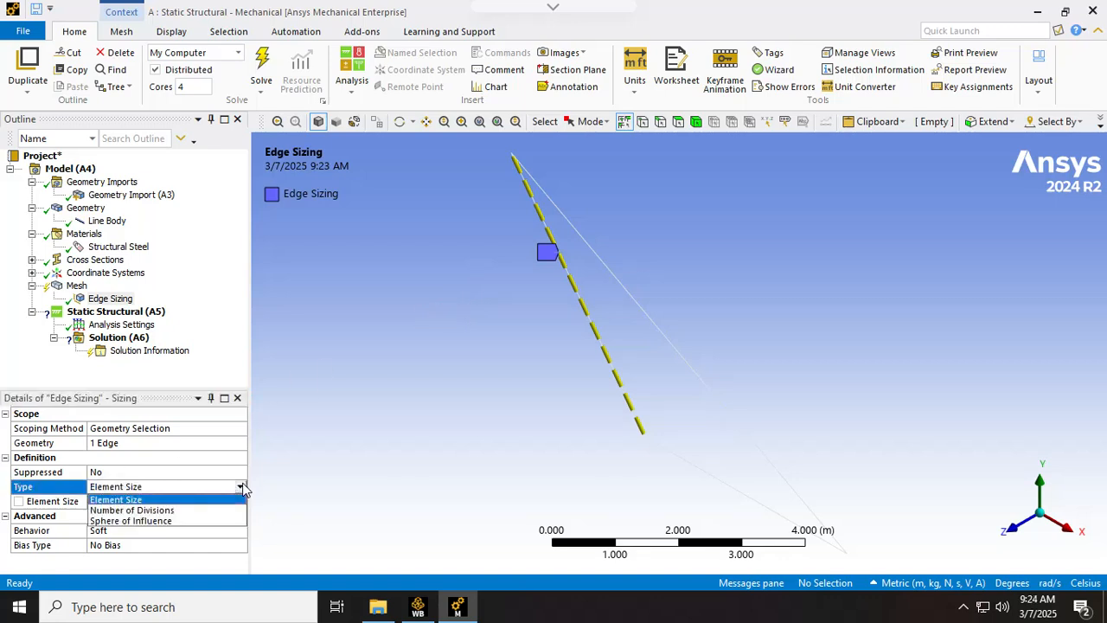
{"action": "left_click", "coordinate": [132, 511]}
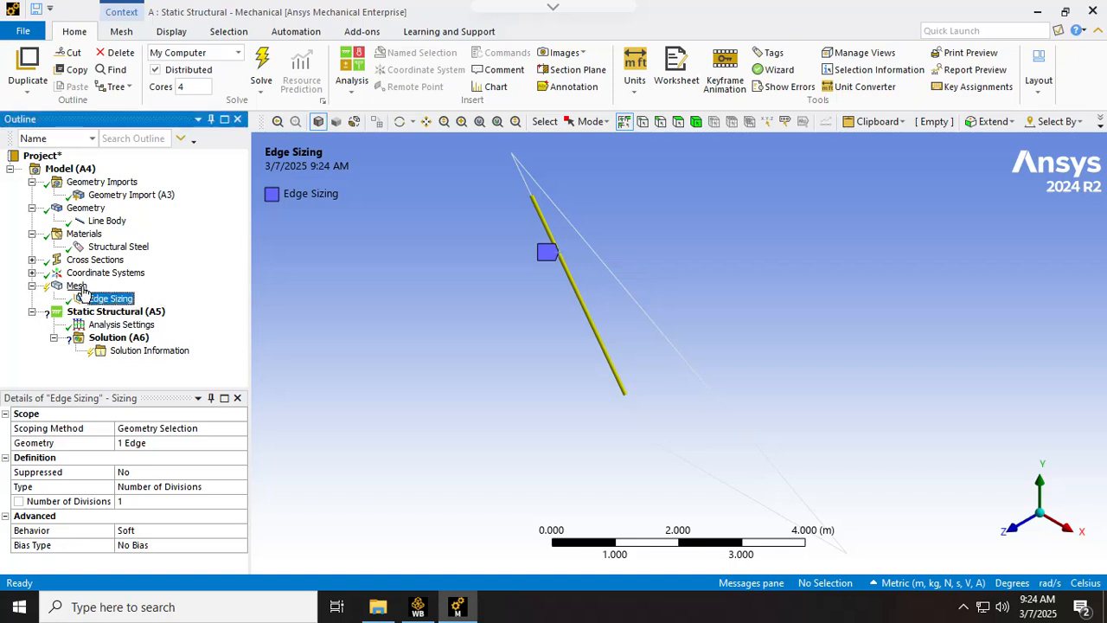
Insert a second mesh sizing and scope it to the edges of the longer inclined member and the lower member
{"action": "left_click", "coordinate": [80, 286]}
{"action": "right_click", "coordinate": [82, 293]}
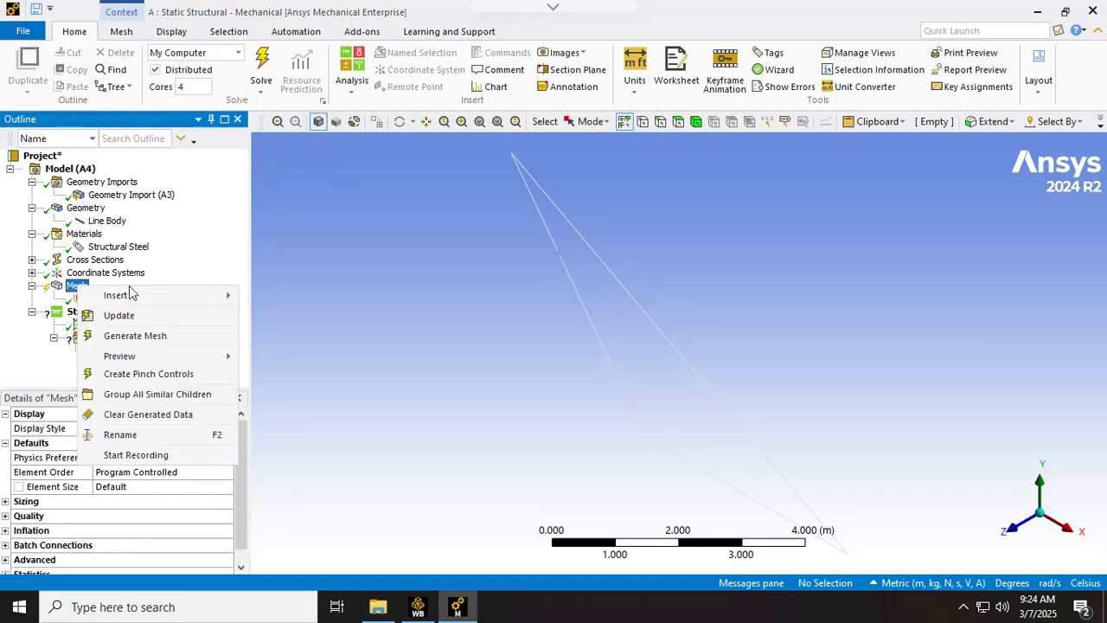
{"action": "mouse_move", "coordinate": [138, 296]}
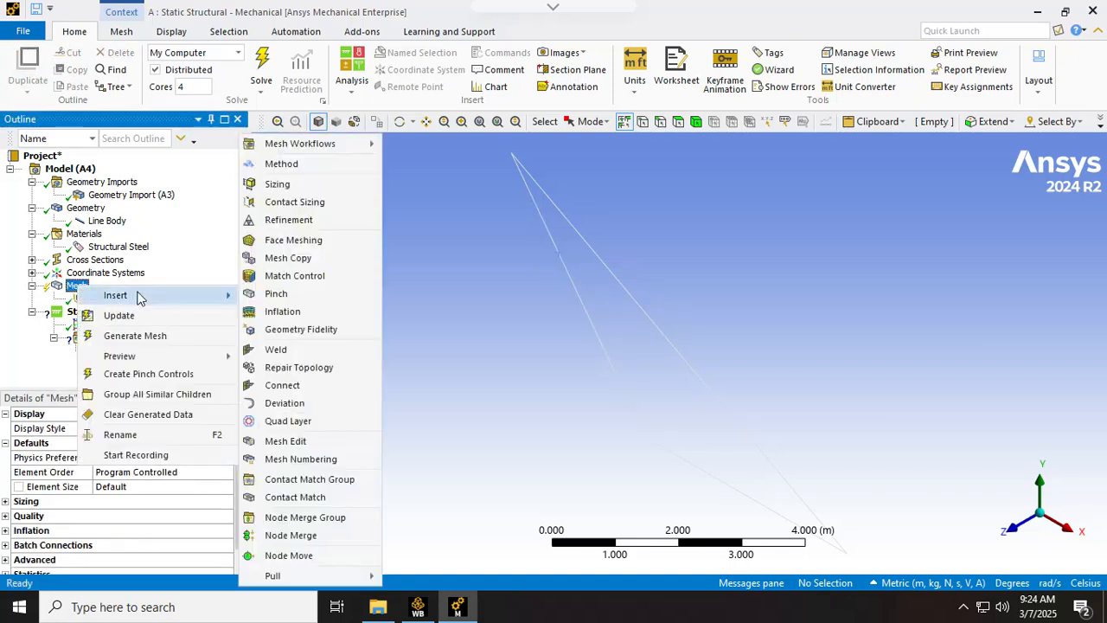
{"action": "left_click", "coordinate": [279, 183]}
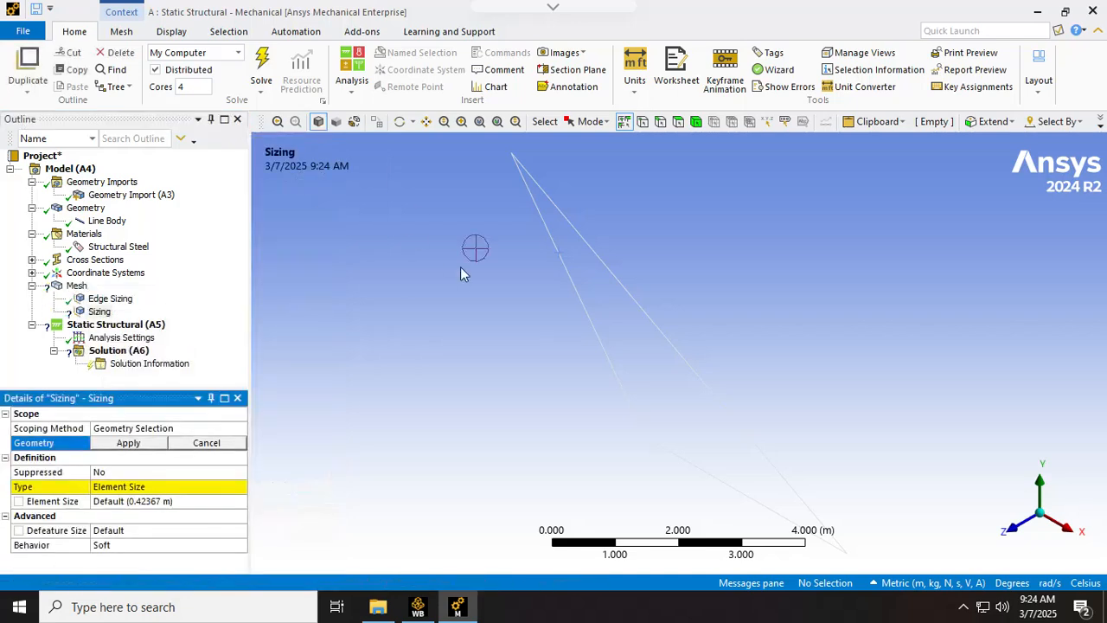
{"action": "left_click", "coordinate": [629, 291]}
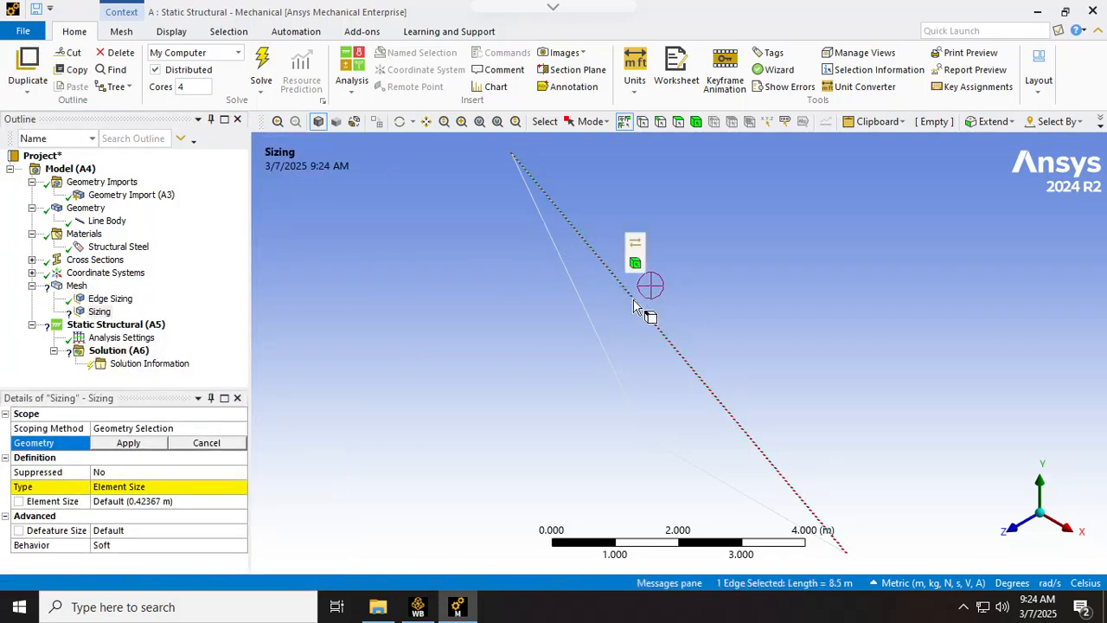
{"action": "left_click", "coordinate": [679, 463], "text": "ctrl"}
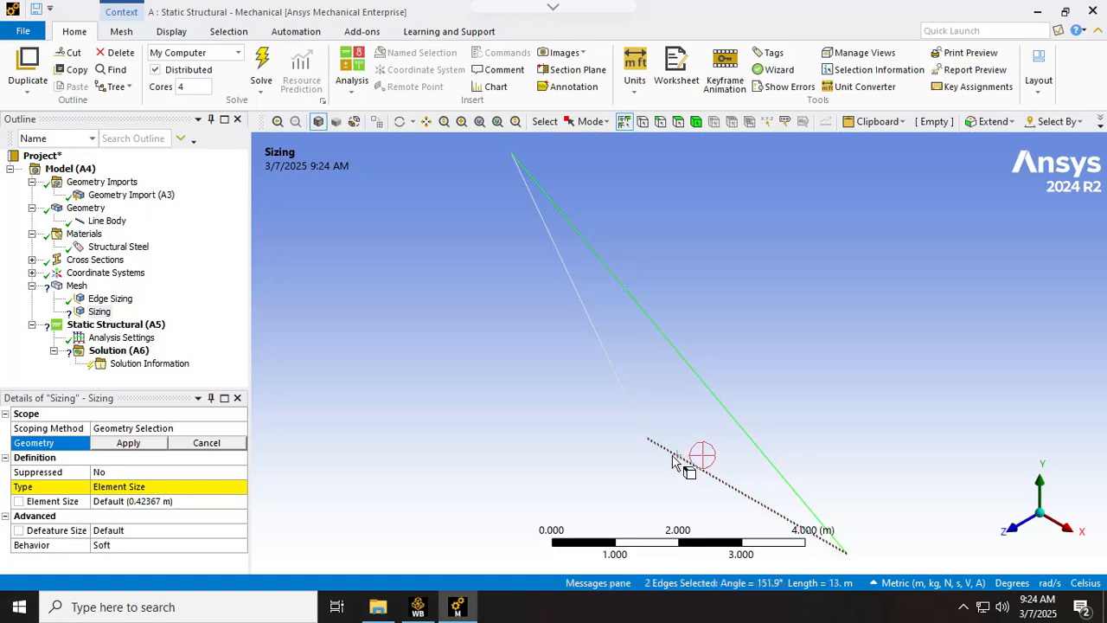
{"action": "left_click", "coordinate": [157, 442]}
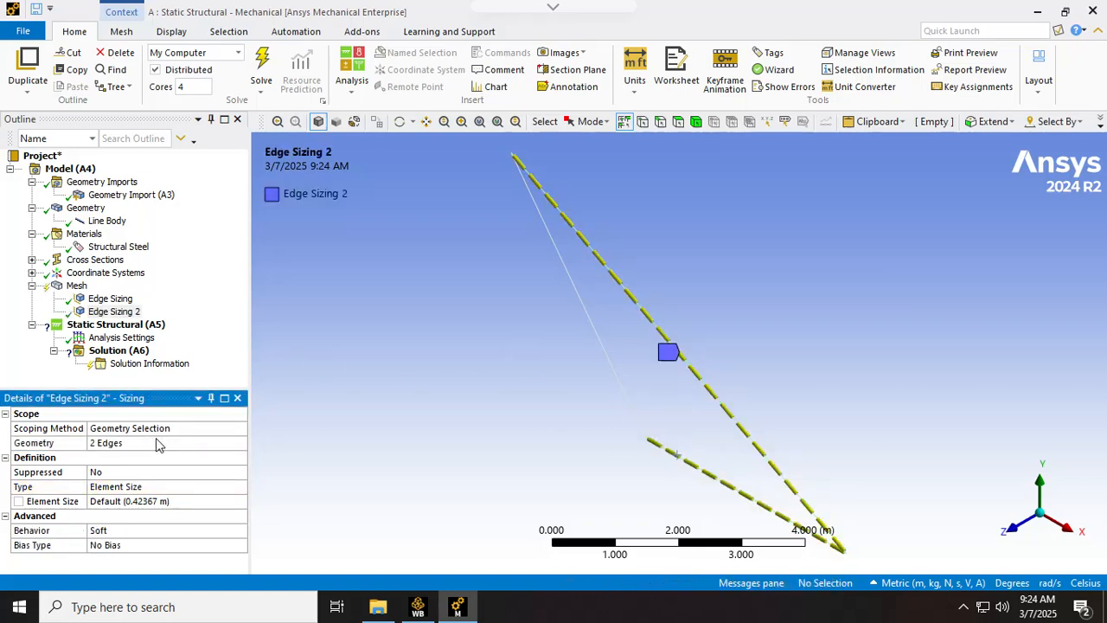
Set the second edge sizing's type to Number of Divisions with 1 division
{"action": "left_click", "coordinate": [154, 486]}
{"action": "left_click", "coordinate": [242, 487]}
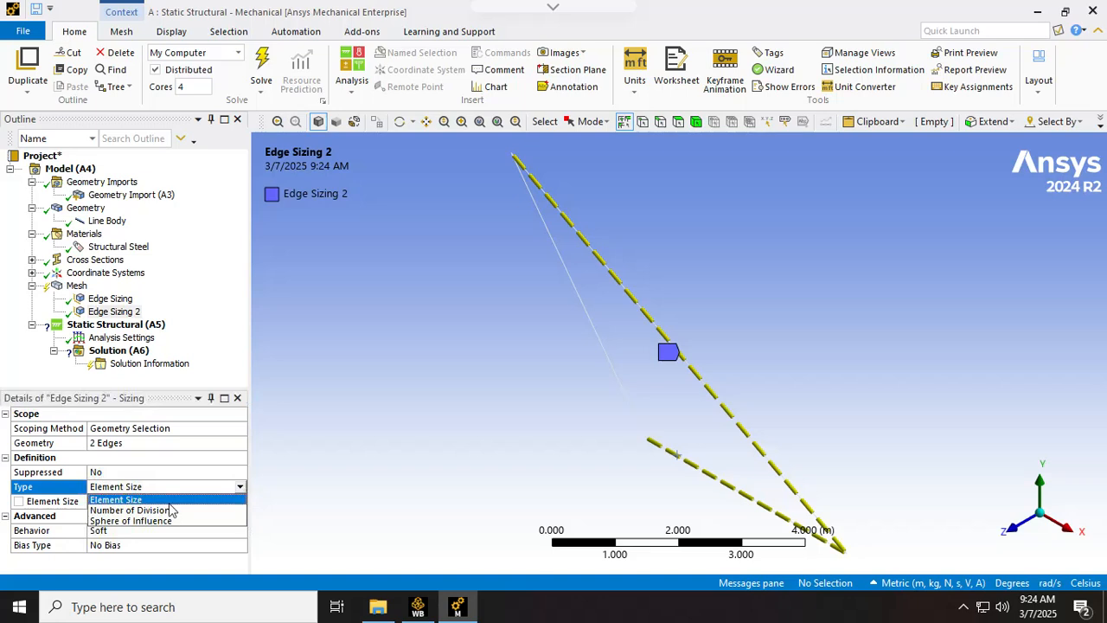
{"action": "left_click", "coordinate": [131, 510]}
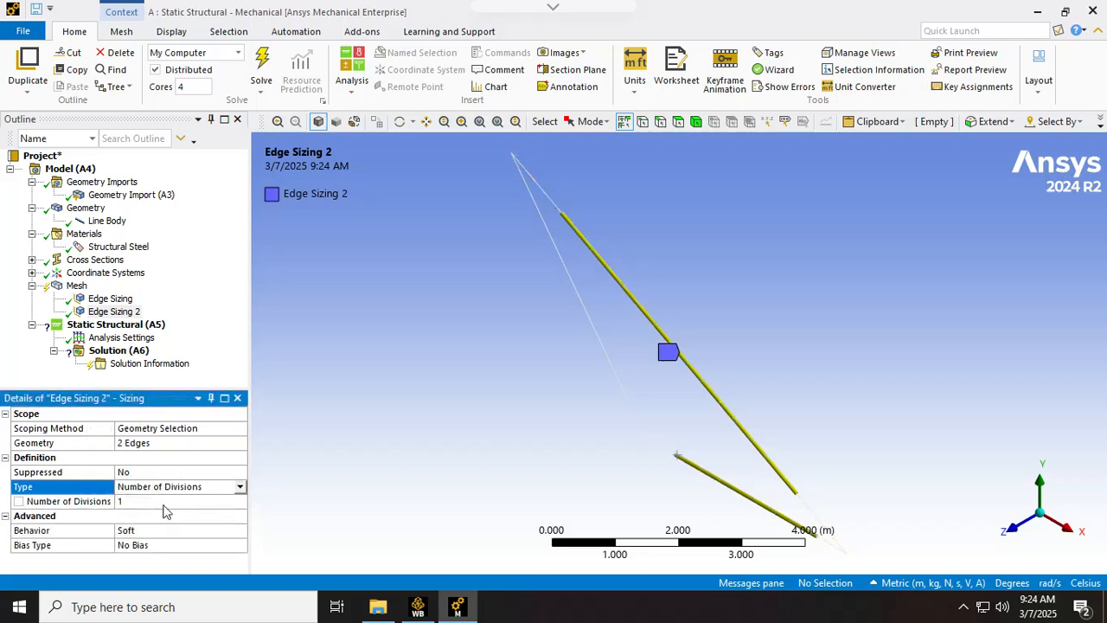
Check the two edge sizings and generate the mesh for the truss
{"action": "left_click", "coordinate": [75, 287]}
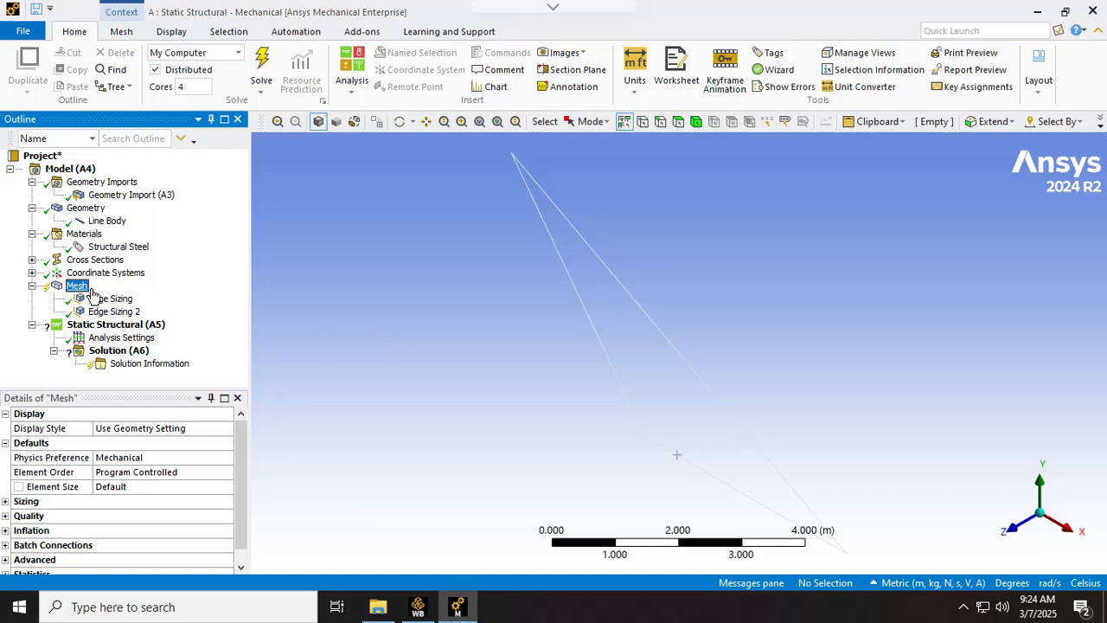
{"action": "right_click", "coordinate": [88, 294]}
{"action": "left_click", "coordinate": [273, 207]}
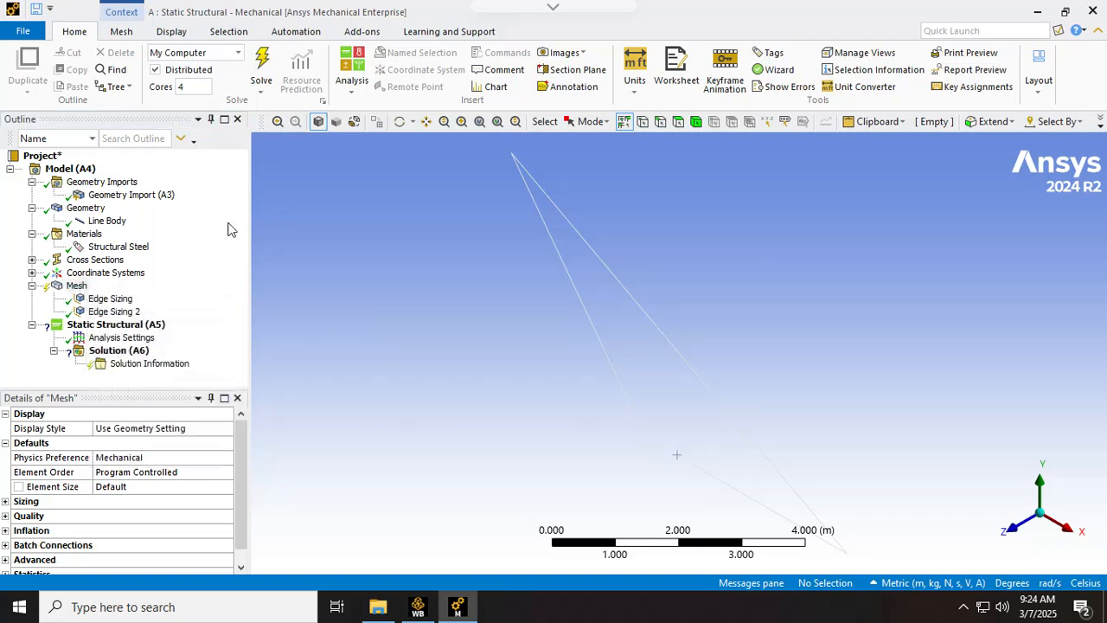
{"action": "left_click", "coordinate": [85, 288]}
{"action": "left_click", "coordinate": [90, 313]}
{"action": "left_click", "coordinate": [98, 299]}
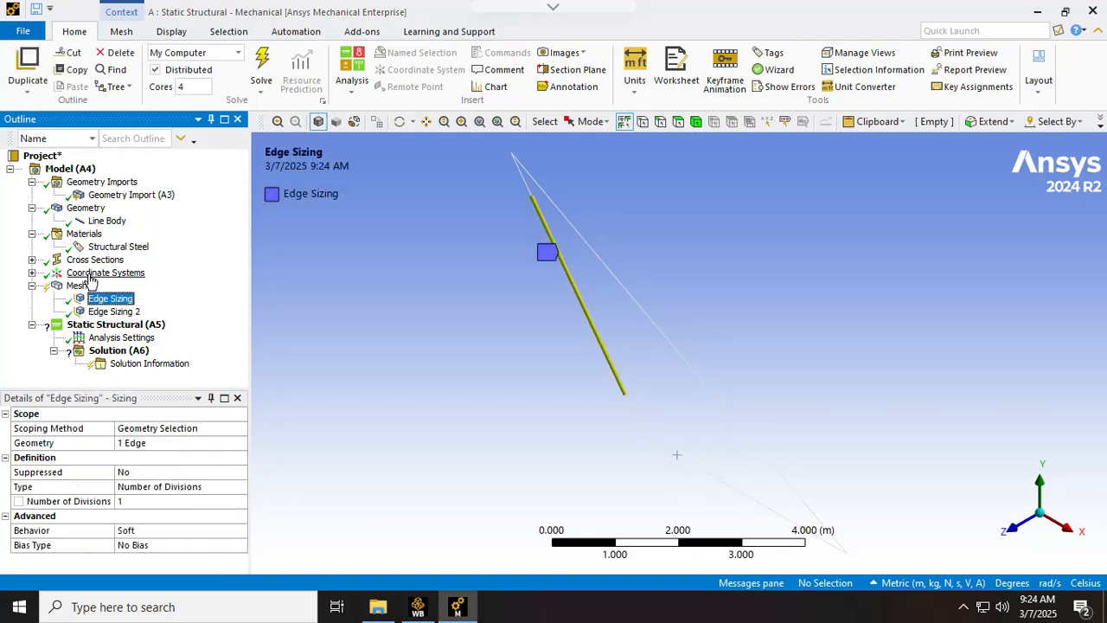
{"action": "left_click", "coordinate": [78, 286]}
{"action": "right_click", "coordinate": [78, 287]}
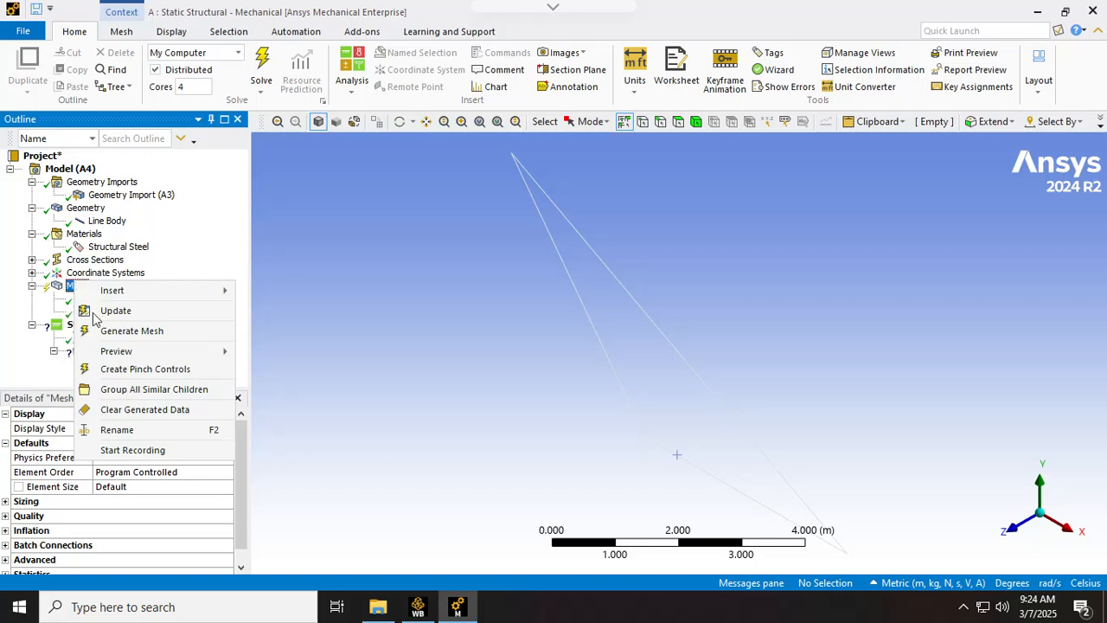
{"action": "left_click", "coordinate": [103, 330]}
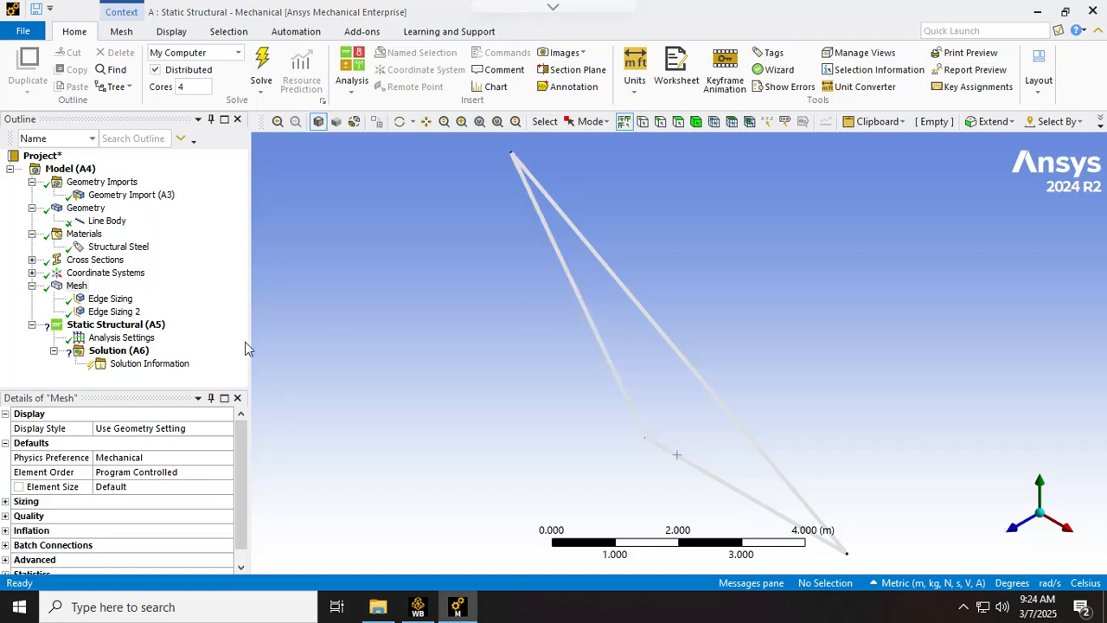
Review the edge sizings, coordinate systems, geometry, static structural and solution entries of the meshed truss model
{"action": "left_click", "coordinate": [120, 325]}
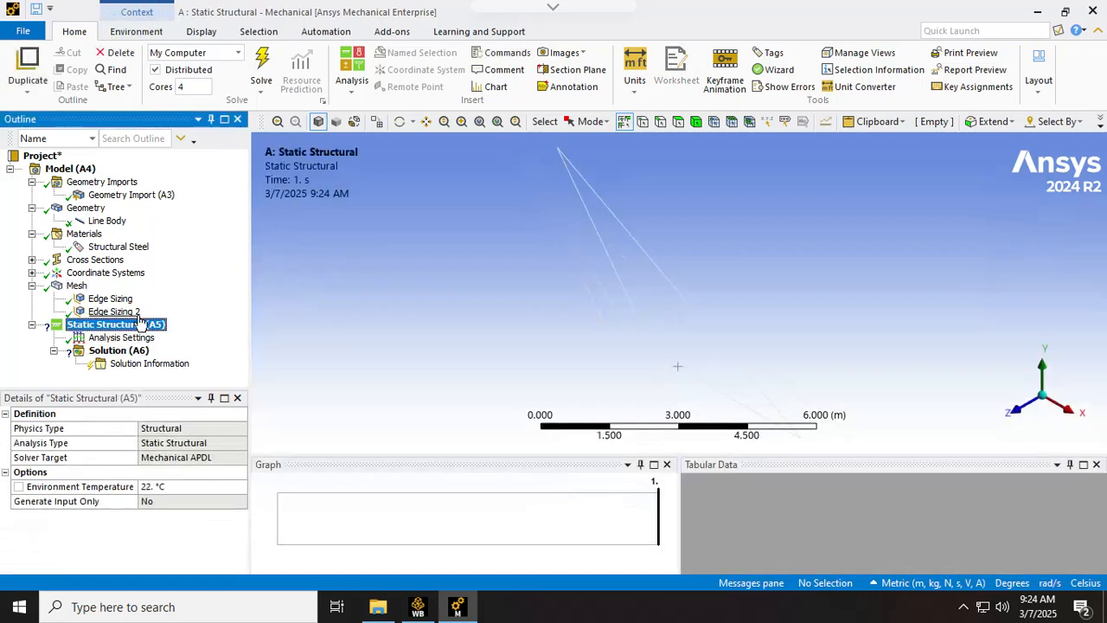
{"action": "left_click", "coordinate": [94, 274]}
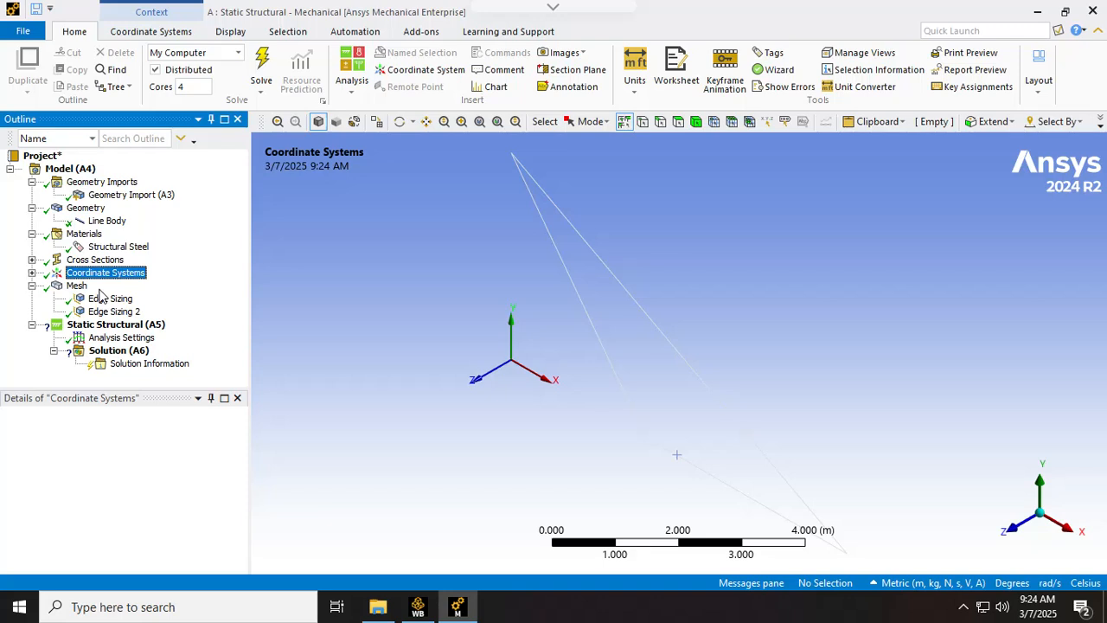
{"action": "left_click", "coordinate": [112, 325]}
{"action": "left_click", "coordinate": [109, 300]}
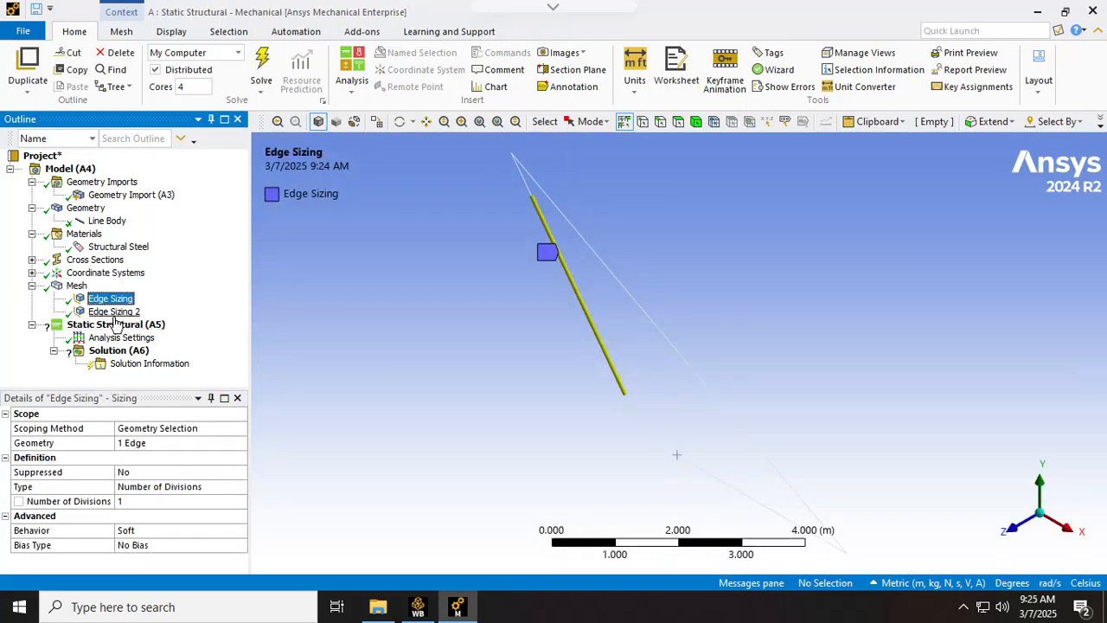
{"action": "left_click", "coordinate": [112, 313]}
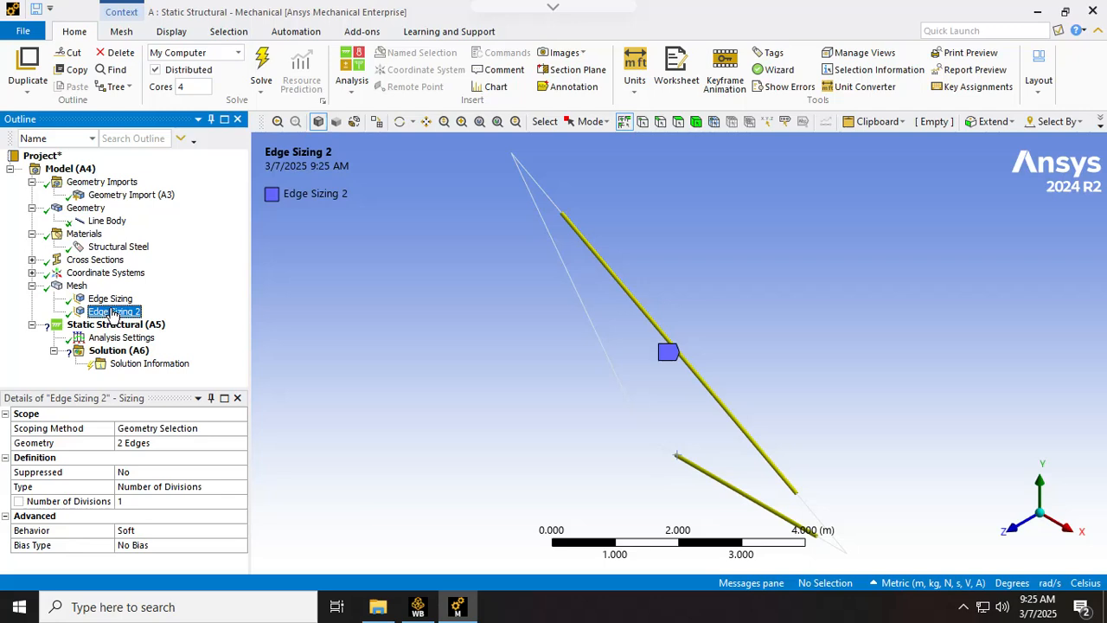
{"action": "left_click", "coordinate": [112, 350]}
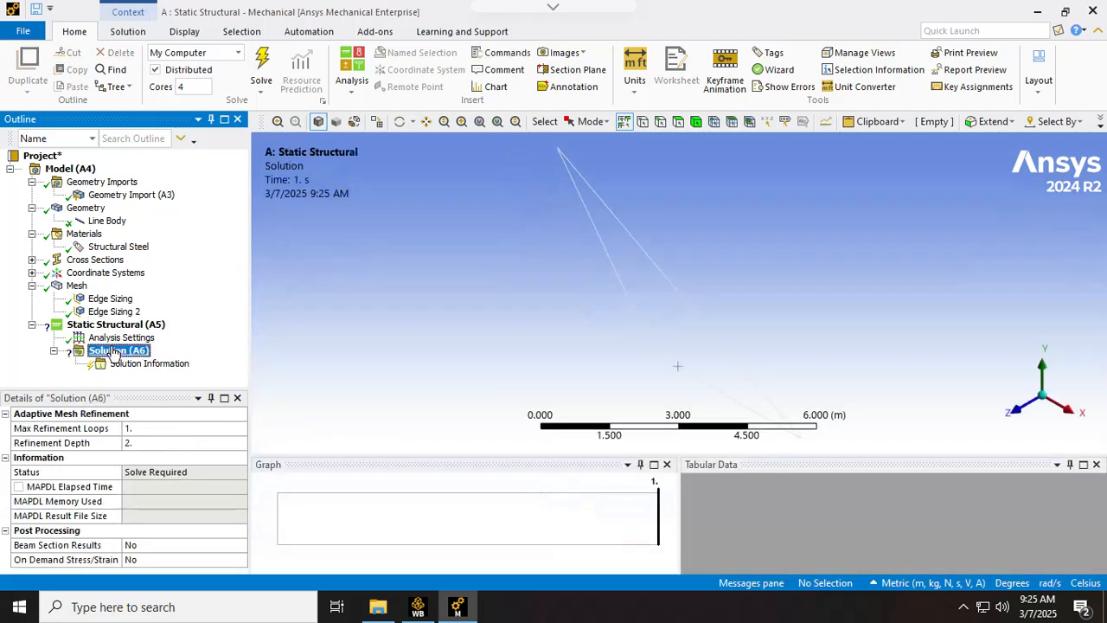
{"action": "left_click", "coordinate": [83, 208]}
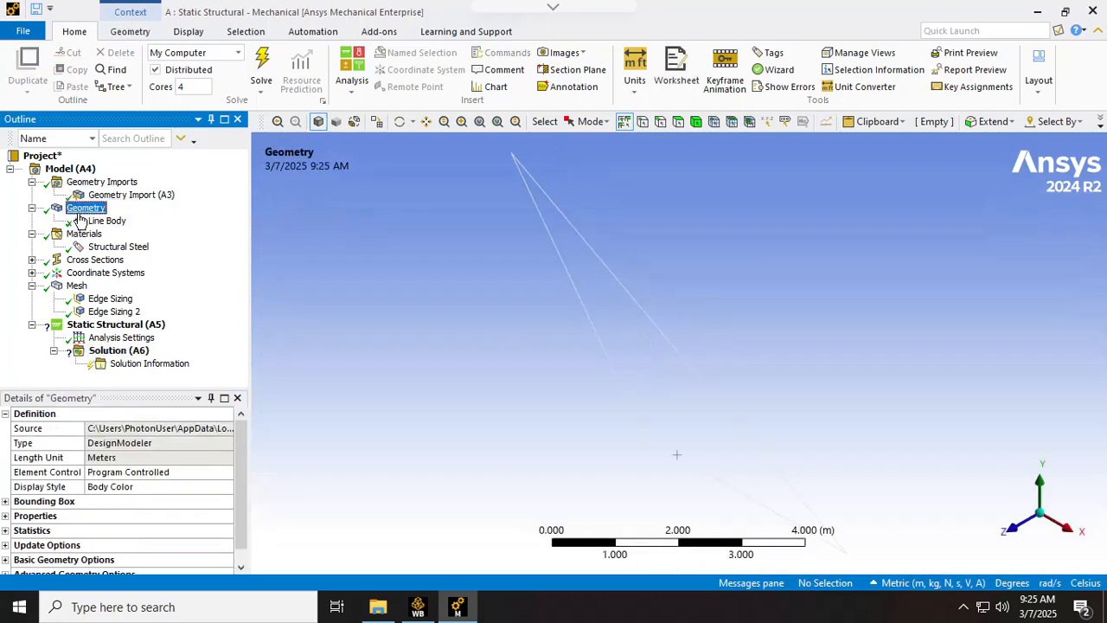
{"action": "left_click", "coordinate": [91, 182]}
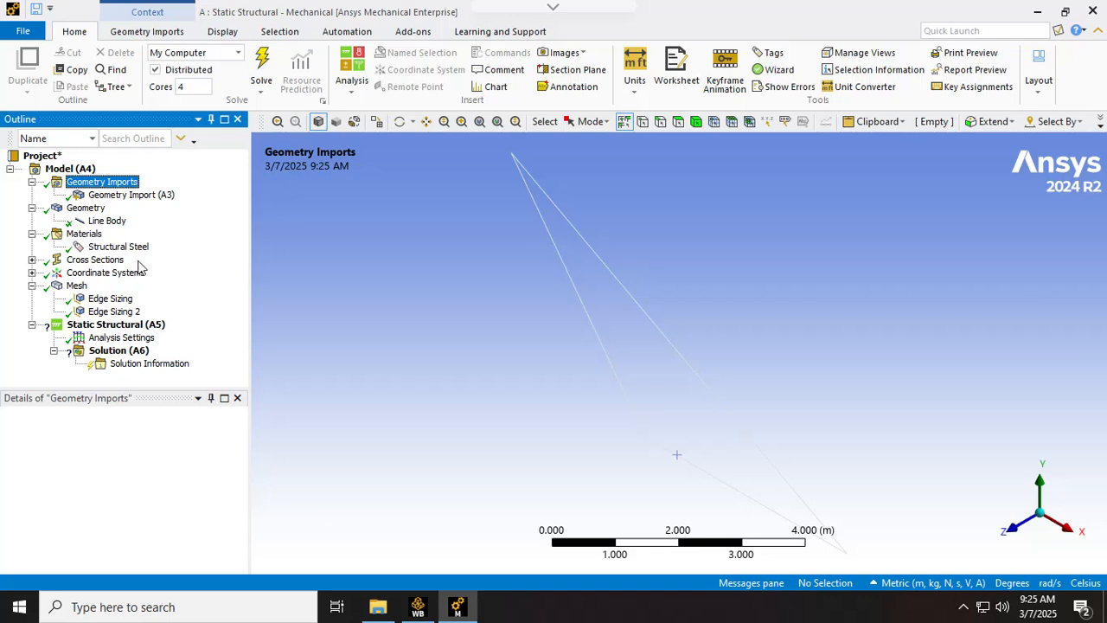
{"action": "left_click", "coordinate": [119, 197]}
{"action": "left_click", "coordinate": [99, 208]}
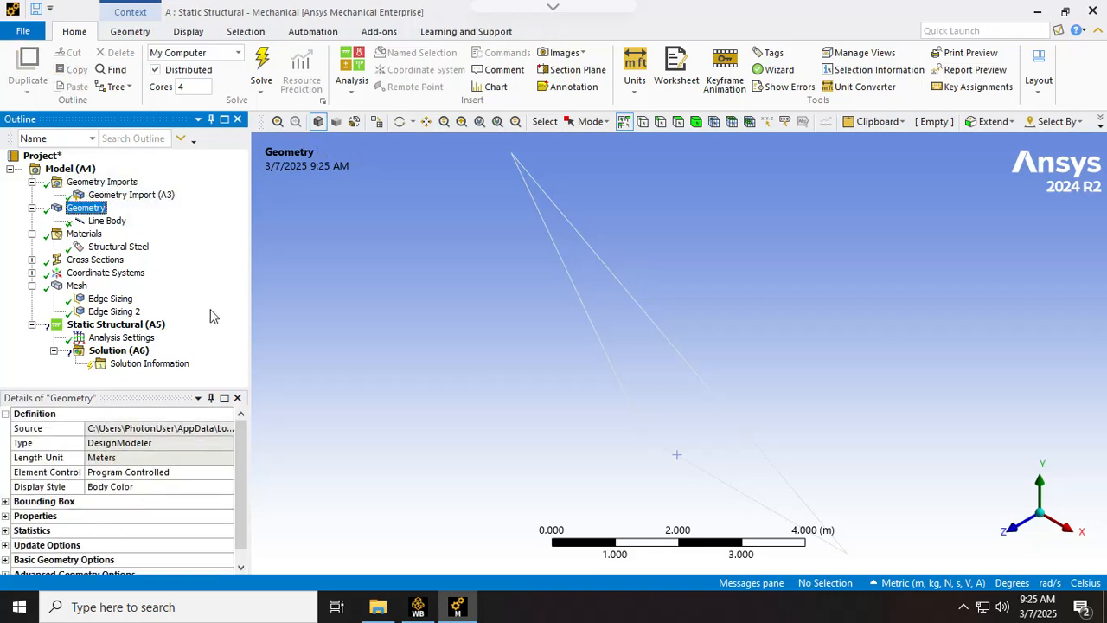
{"action": "left_click", "coordinate": [118, 352]}
Insert a force under Static Structural and scope it to the truss's top vertex
{"action": "left_click", "coordinate": [116, 326]}
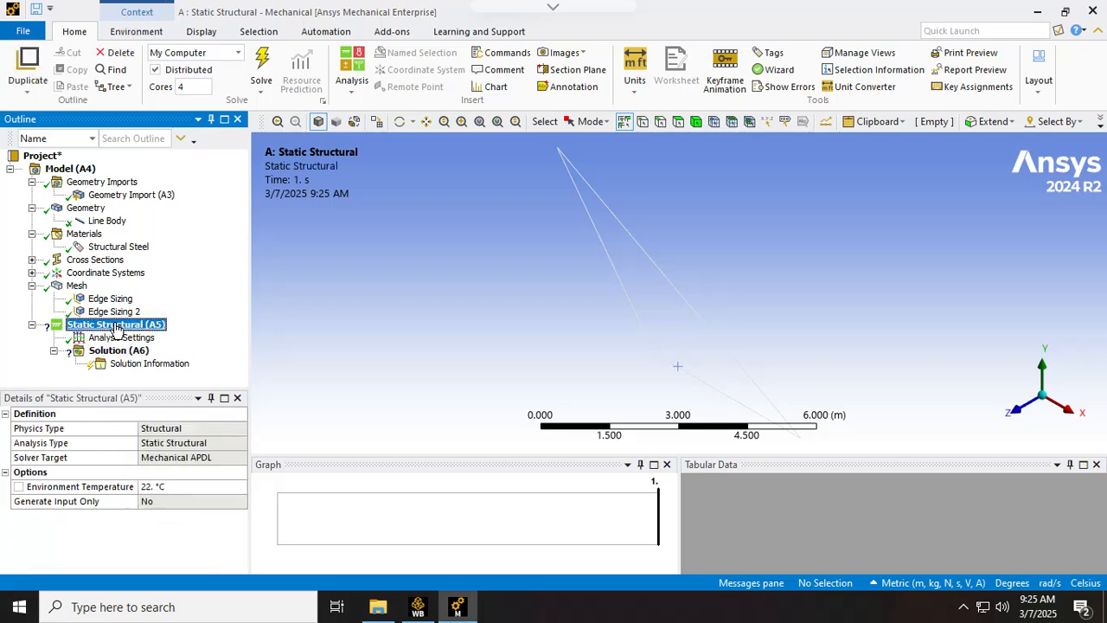
{"action": "right_click", "coordinate": [116, 327]}
{"action": "mouse_move", "coordinate": [164, 333]}
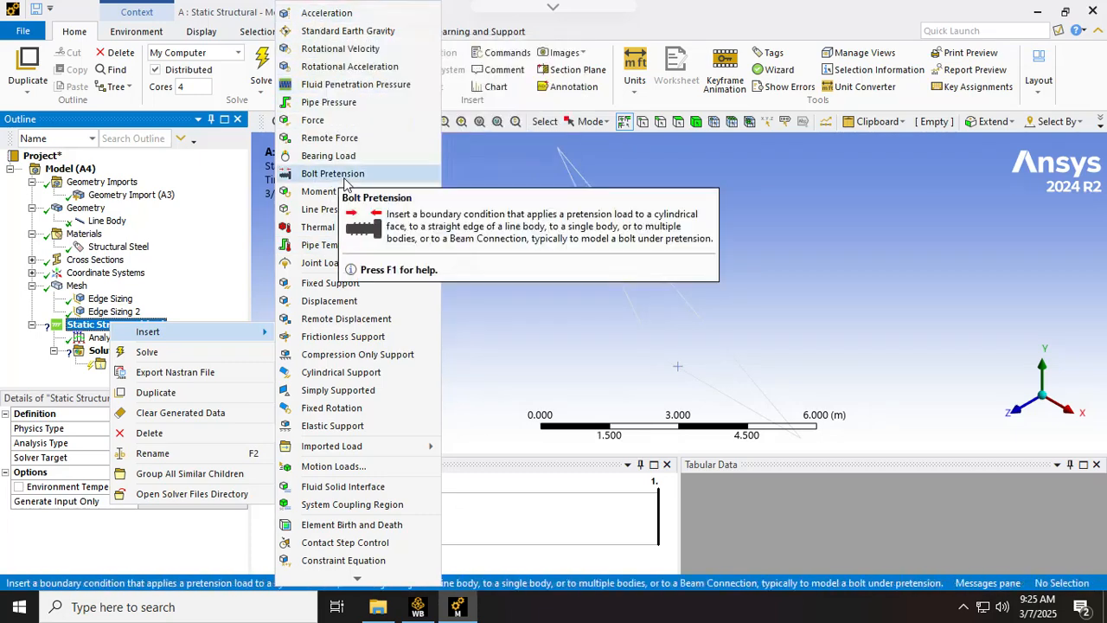
{"action": "left_click", "coordinate": [313, 120]}
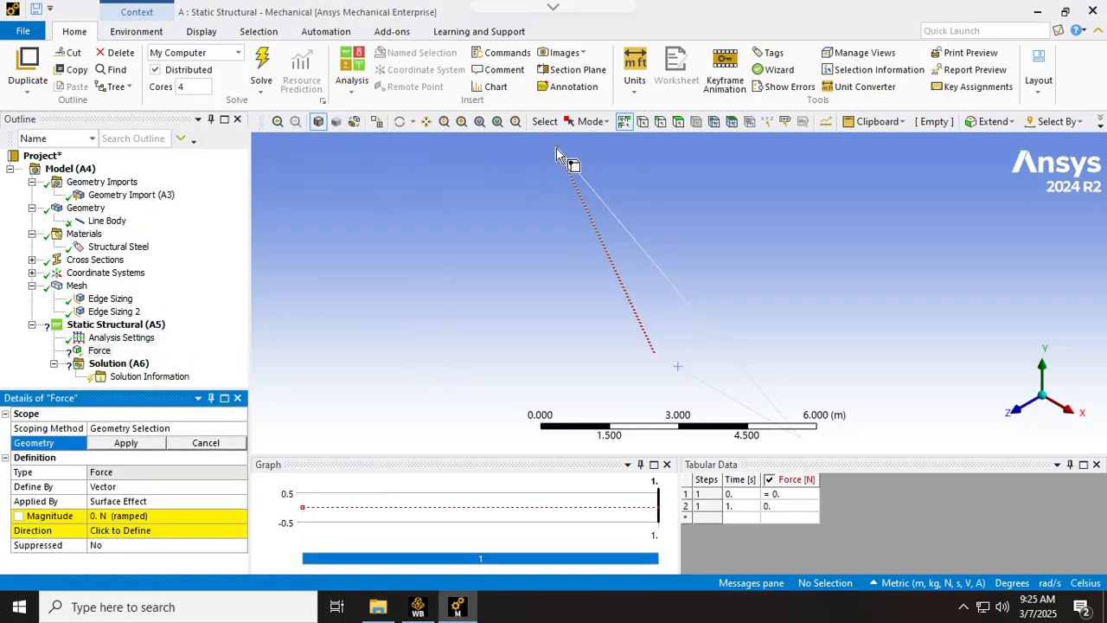
{"action": "left_click", "coordinate": [644, 124]}
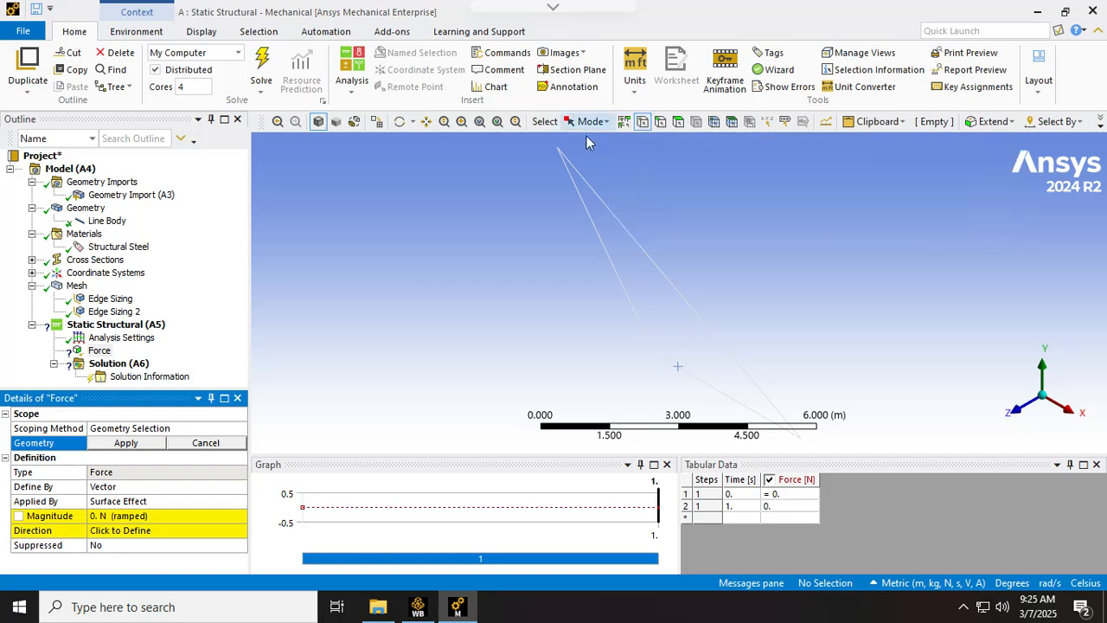
{"action": "left_click", "coordinate": [559, 150]}
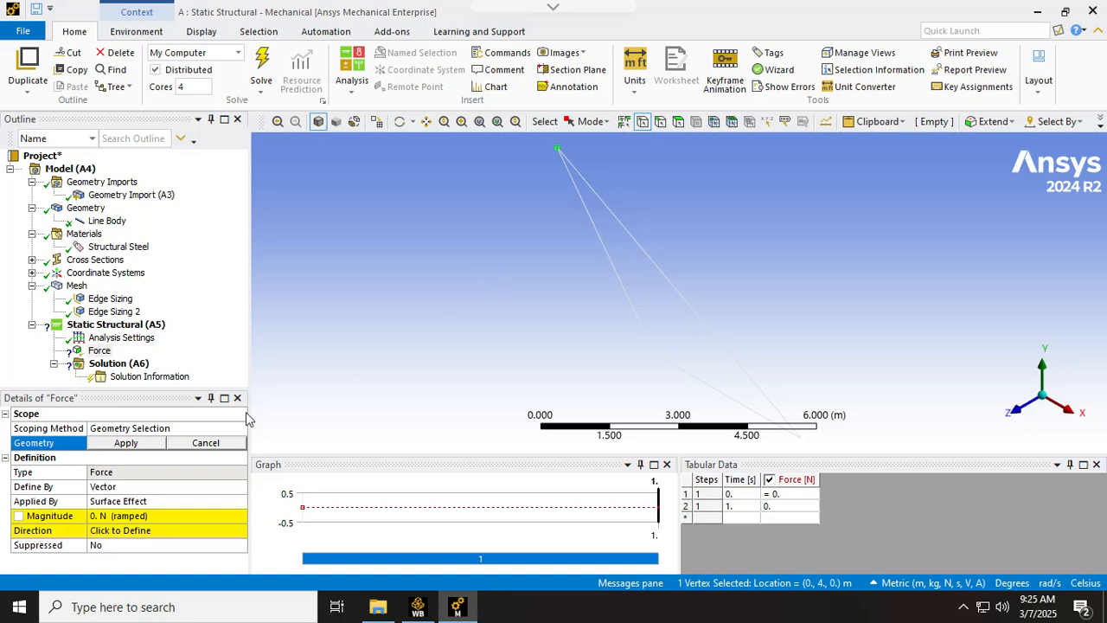
{"action": "left_click", "coordinate": [126, 443]}
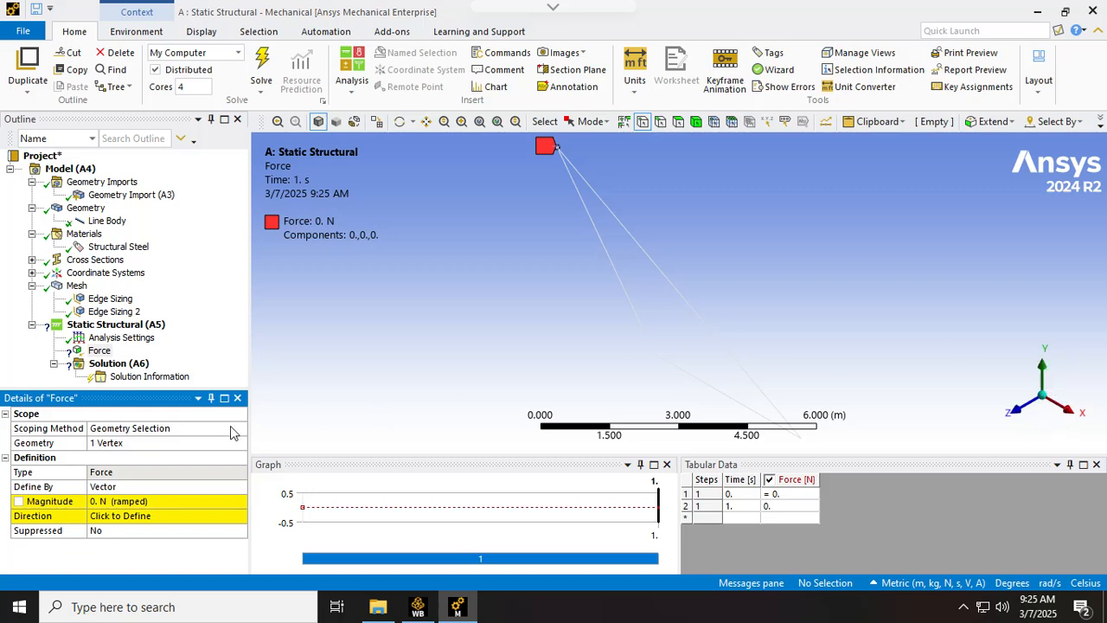
Define the force by components and set its Y component to -1920 N
{"action": "left_click", "coordinate": [151, 489]}
{"action": "left_click", "coordinate": [240, 487]}
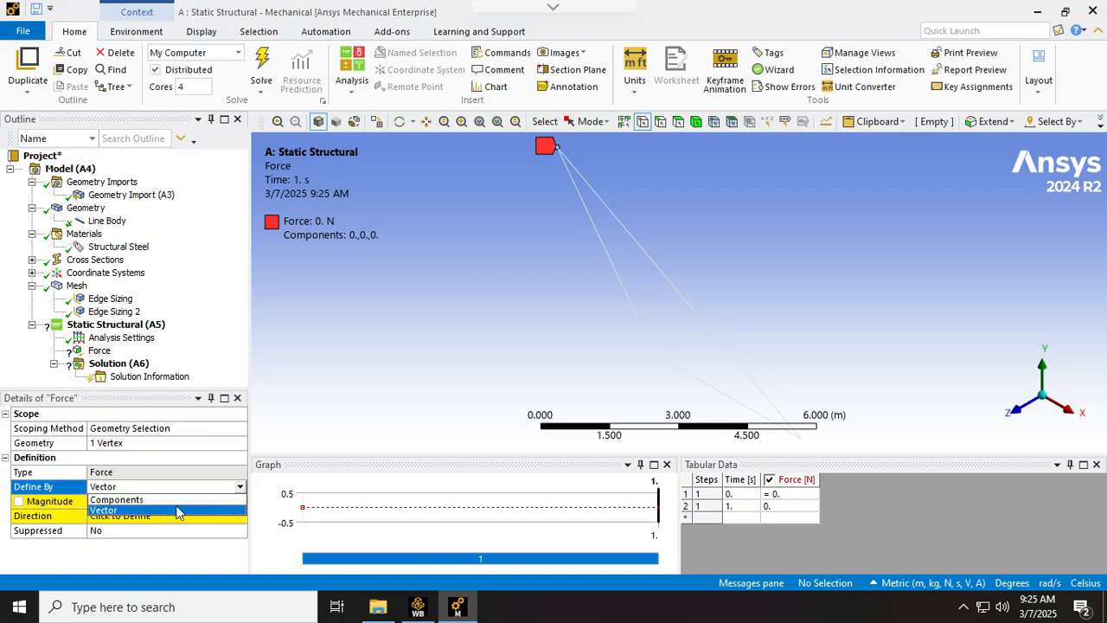
{"action": "left_click", "coordinate": [180, 508]}
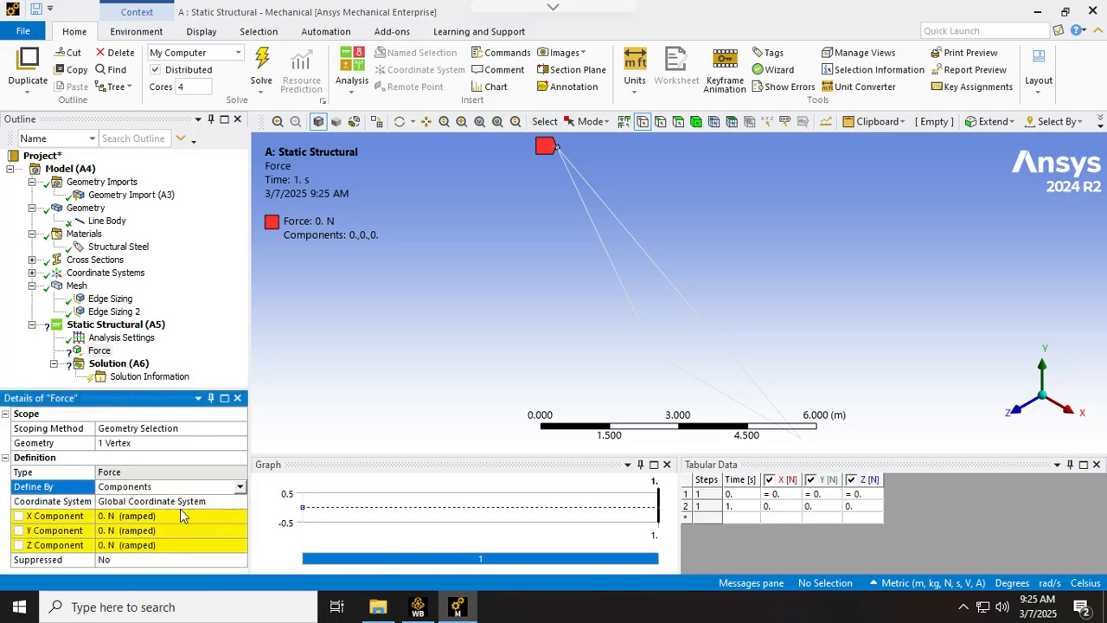
{"action": "left_click", "coordinate": [131, 532]}
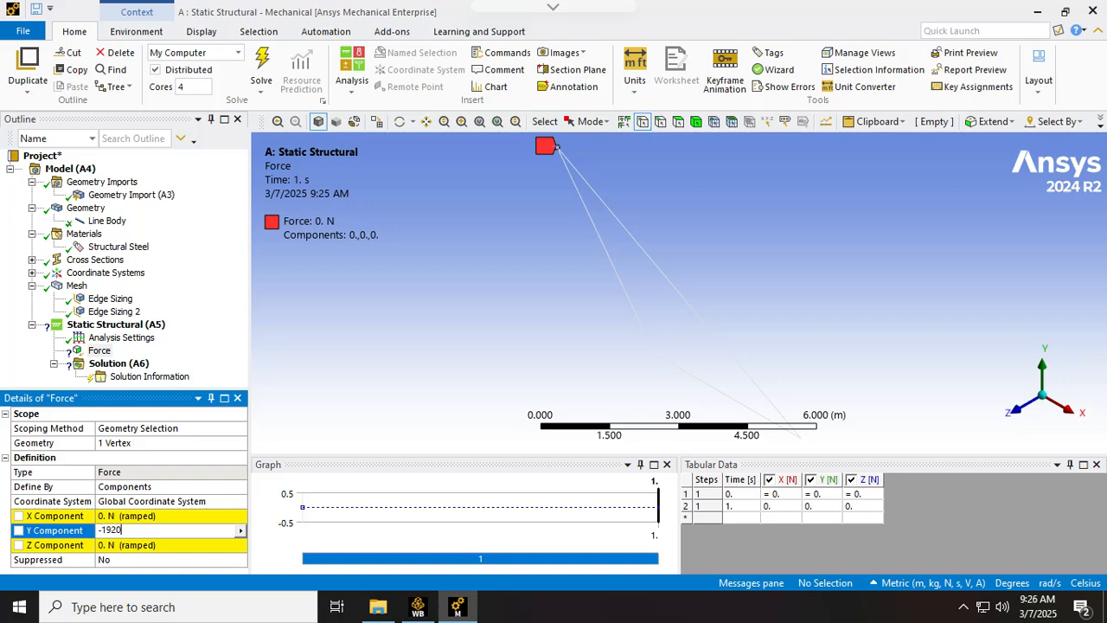
{"action": "left_click", "coordinate": [297, 322]}
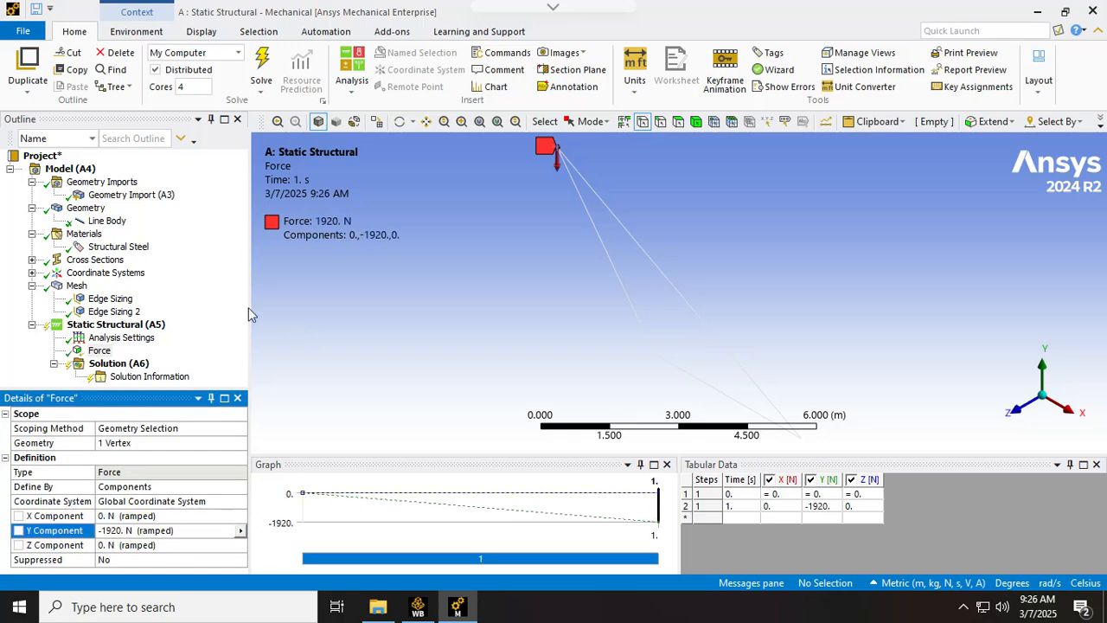
Insert a displacement support and scope it to the vertex at the lower end of the shorter inclined member
{"action": "left_click", "coordinate": [130, 327]}
{"action": "right_click", "coordinate": [130, 329]}
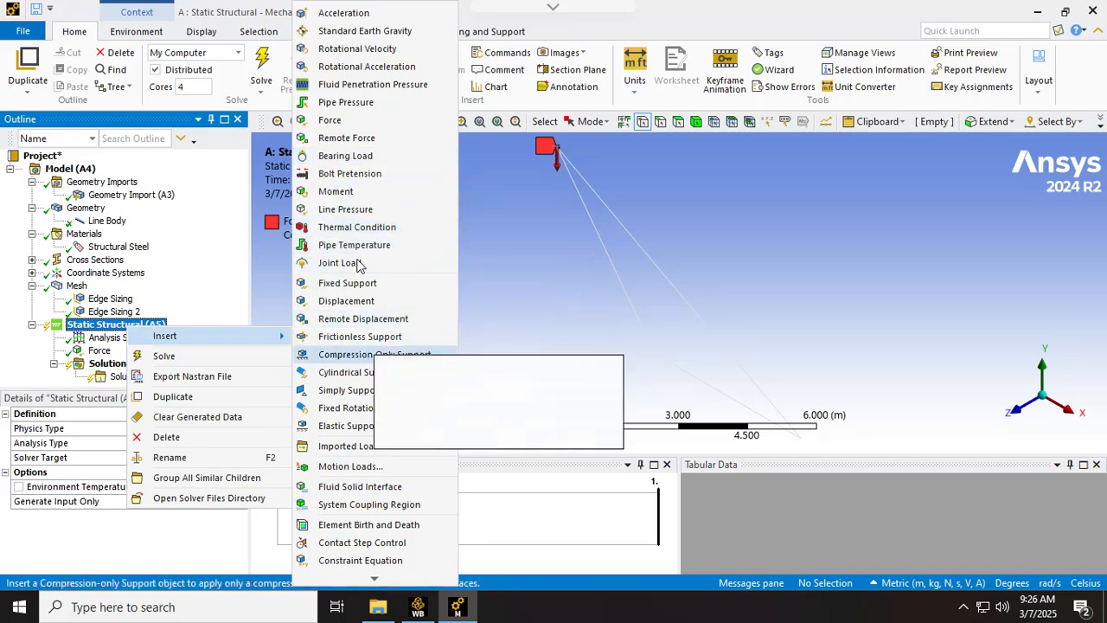
{"action": "left_click", "coordinate": [365, 304]}
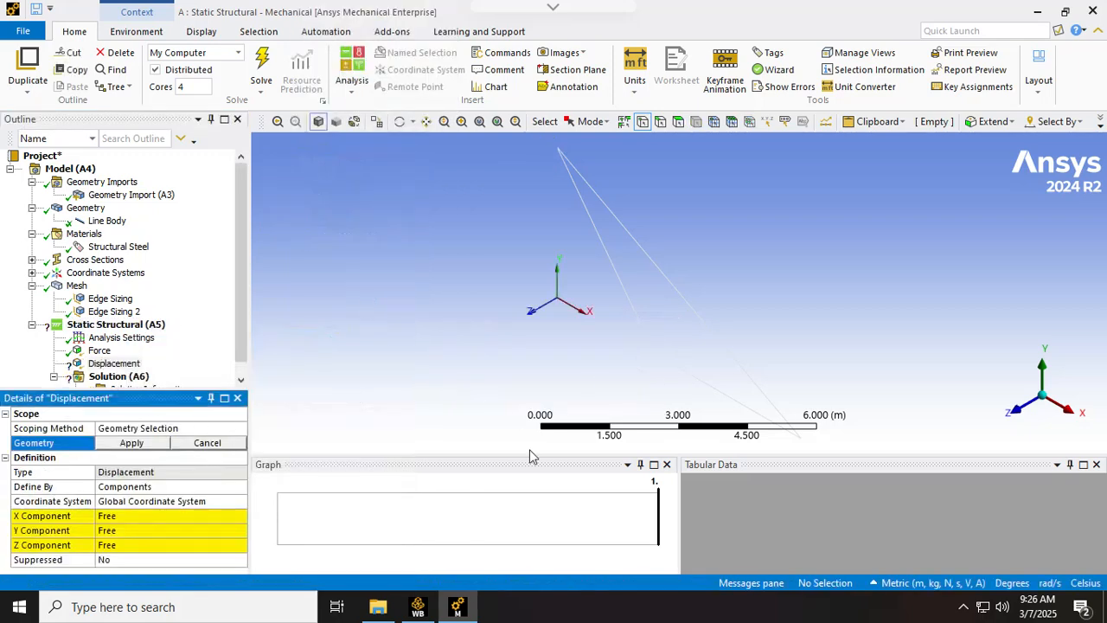
{"action": "left_click", "coordinate": [654, 353]}
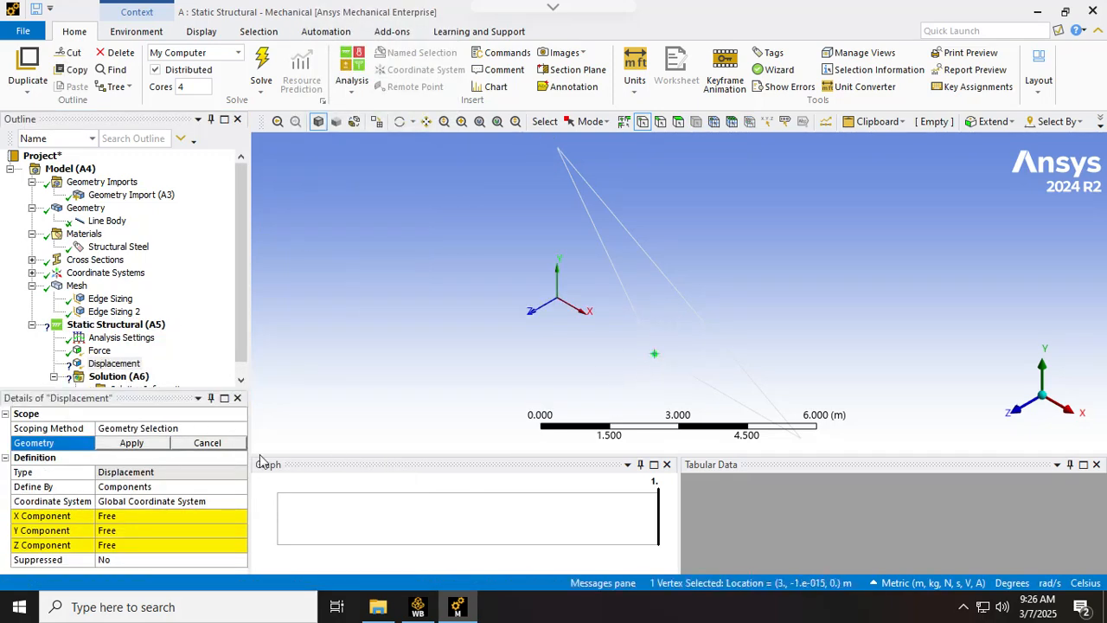
{"action": "left_click", "coordinate": [132, 443]}
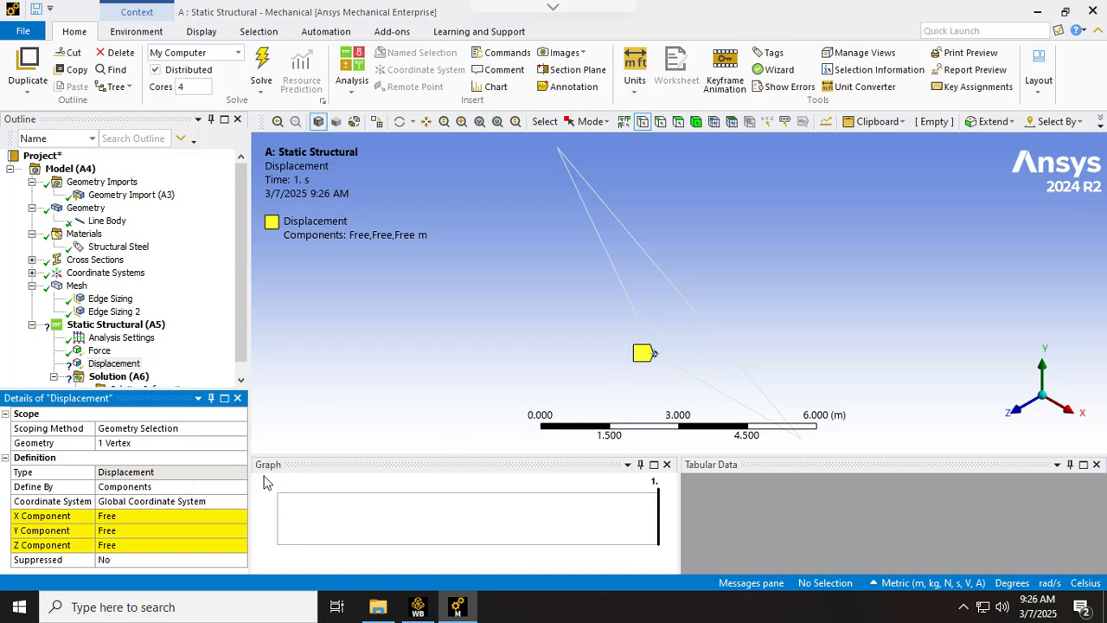
Set the displacement support's X, Y and Z components to 0 m
{"action": "left_click", "coordinate": [145, 522]}
{"action": "type", "text": "0"}
{"action": "left_click", "coordinate": [147, 535]}
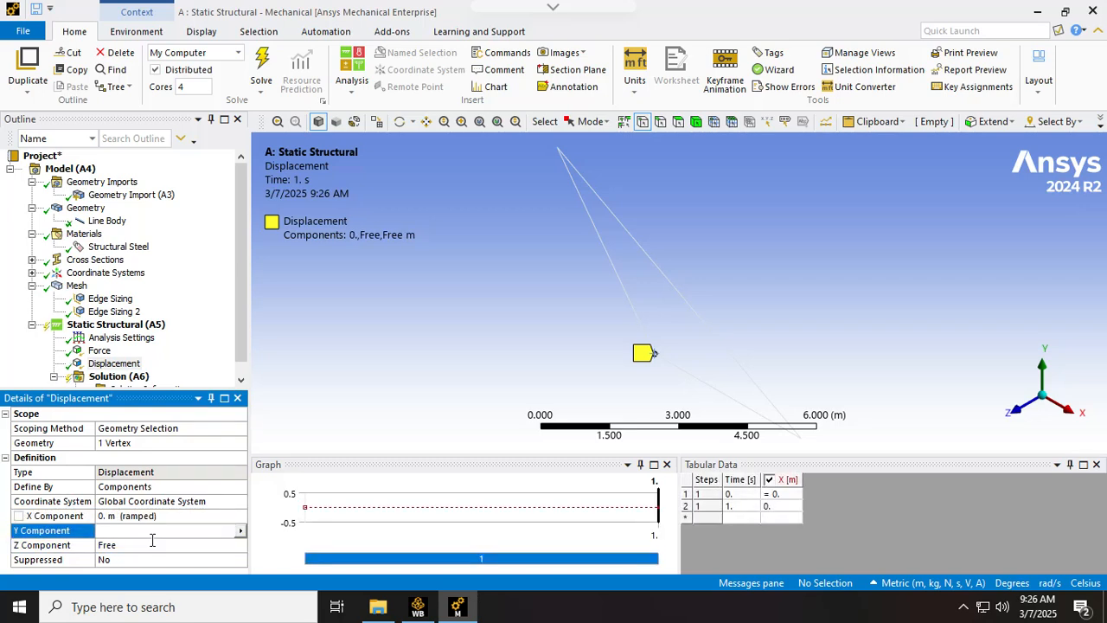
{"action": "type", "text": "0"}
{"action": "left_click", "coordinate": [145, 561]}
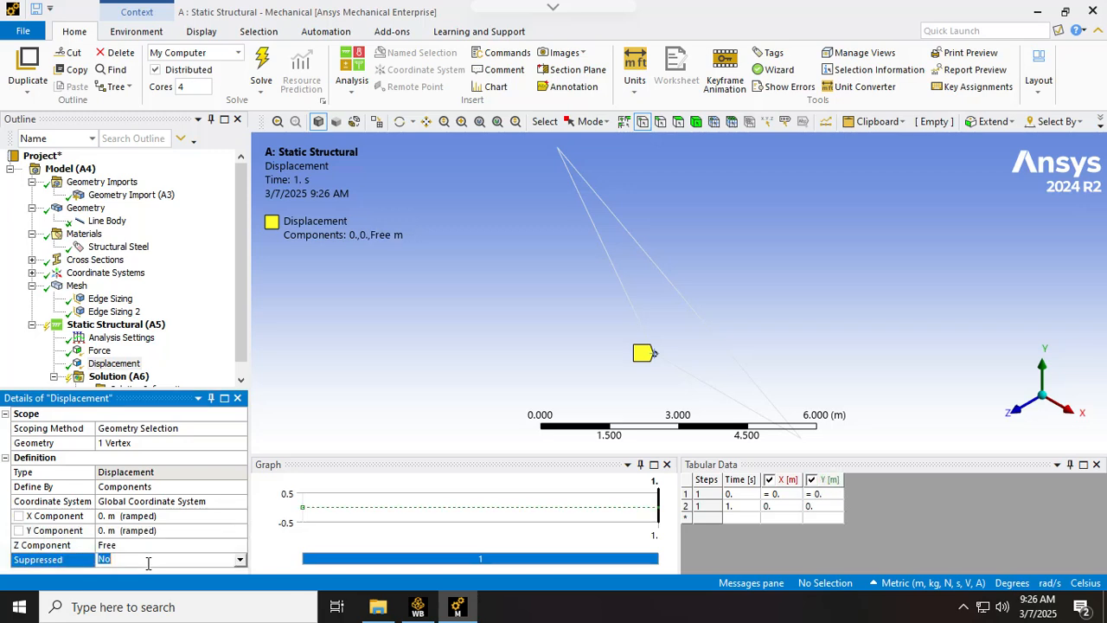
{"action": "left_click", "coordinate": [141, 546]}
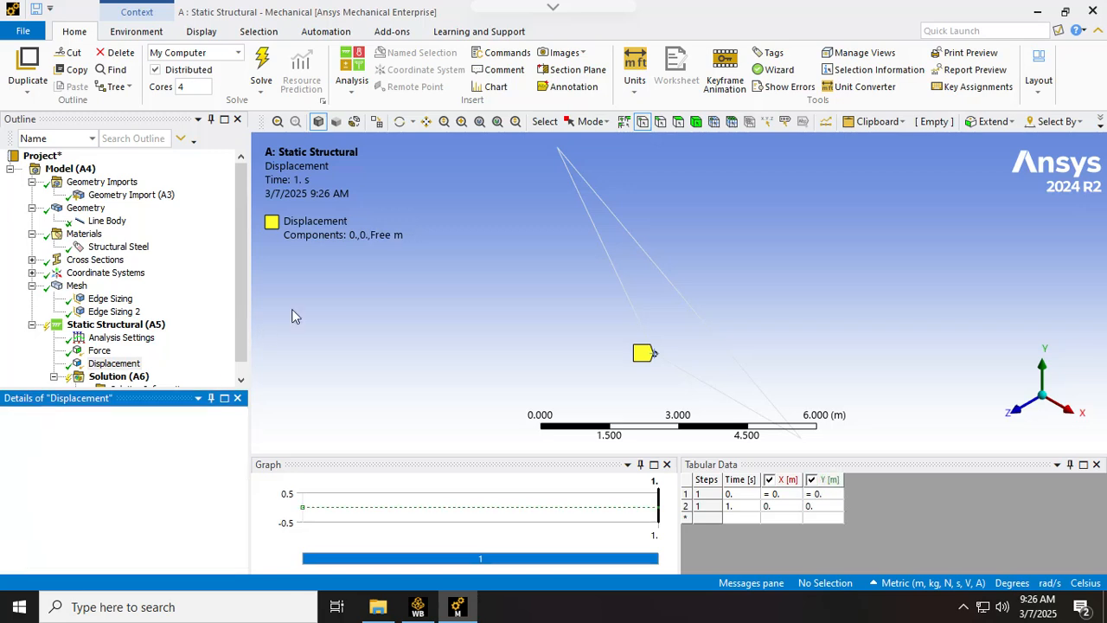
{"action": "type", "text": "0"}
{"action": "key", "text": "Return"}
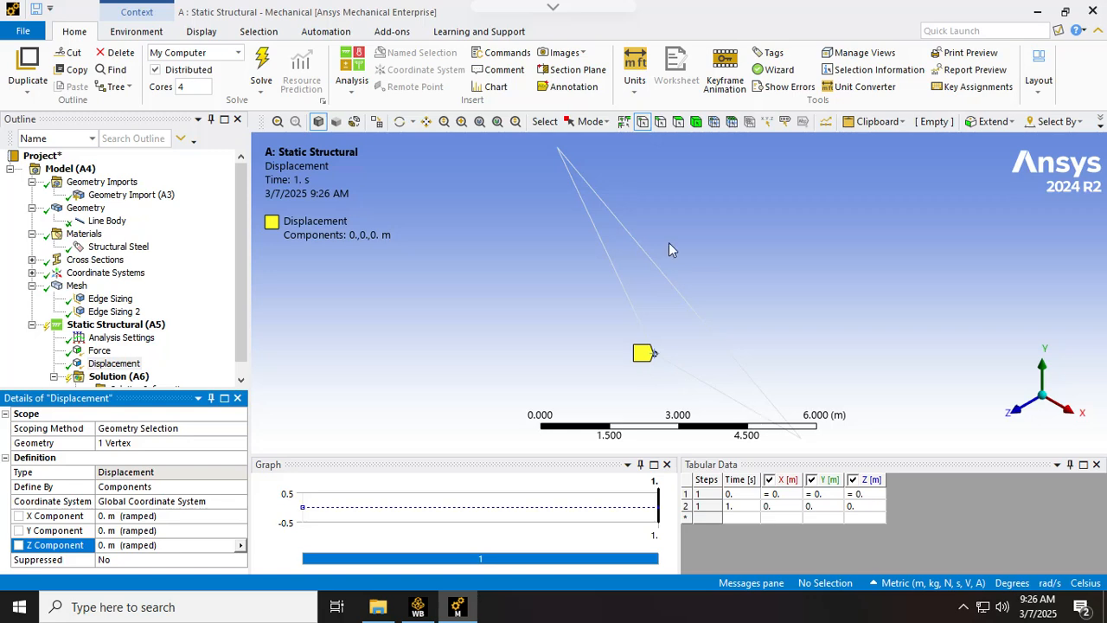
Insert a second displacement on the truss vertex at (7.5, 0, 0) m, setting its Y and Z components to 0 m and leaving X free
{"action": "left_click", "coordinate": [802, 441]}
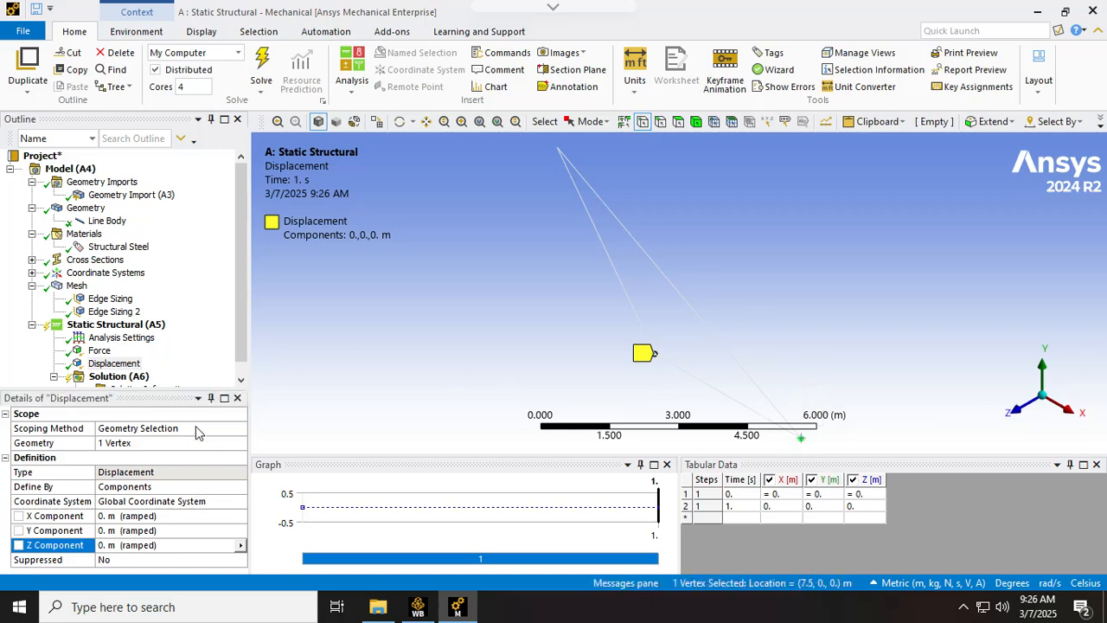
{"action": "right_click", "coordinate": [130, 326]}
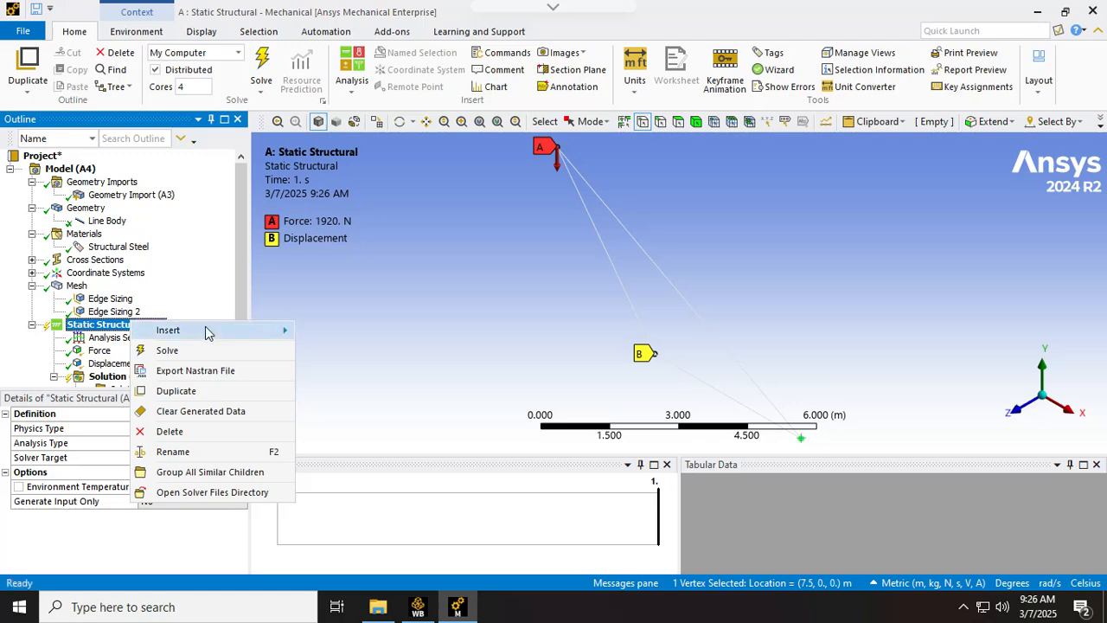
{"action": "mouse_move", "coordinate": [210, 330]}
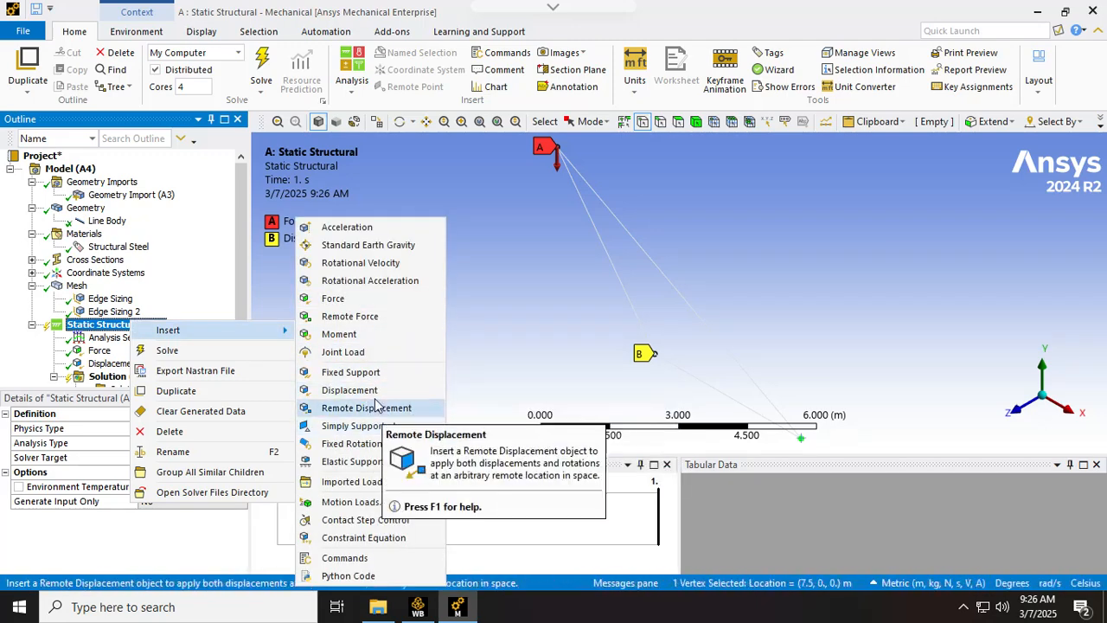
{"action": "left_click", "coordinate": [350, 391]}
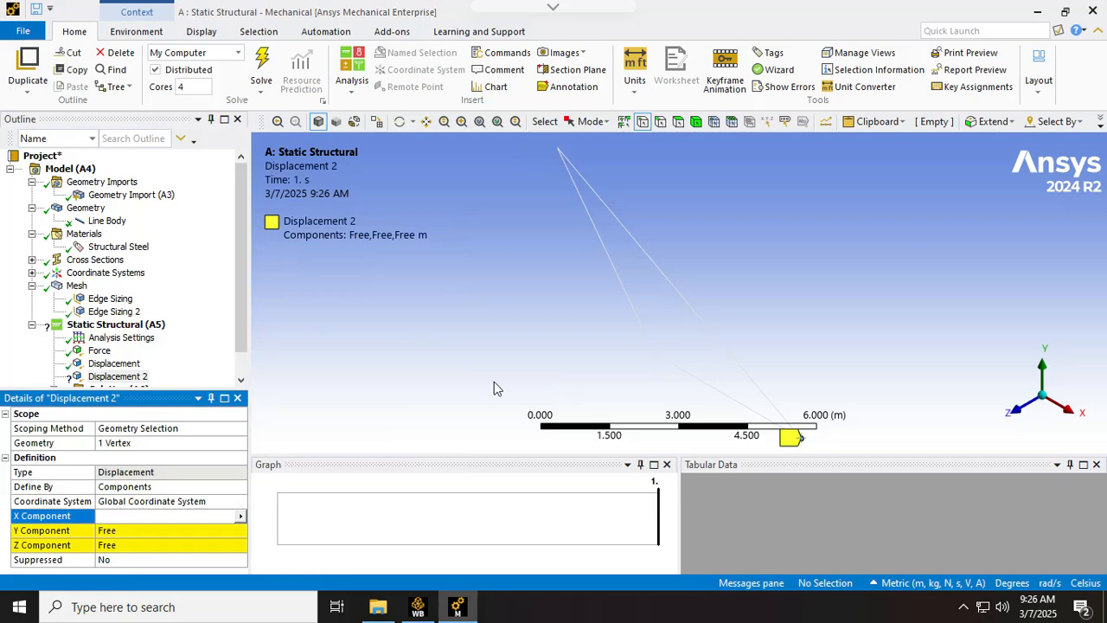
{"action": "left_click", "coordinate": [802, 439]}
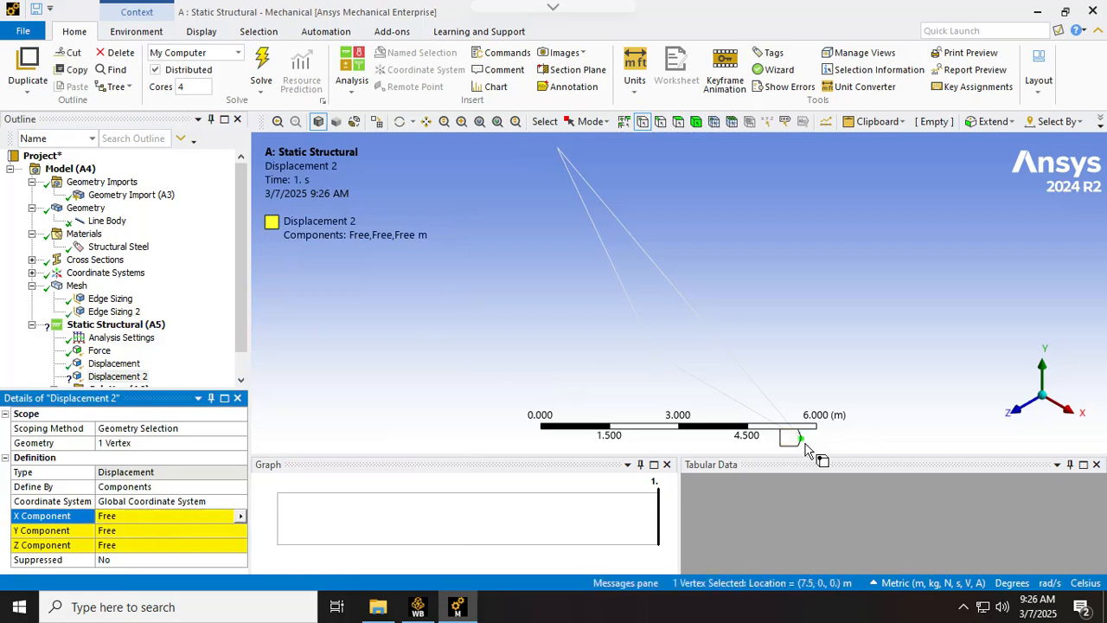
{"action": "left_click", "coordinate": [141, 531]}
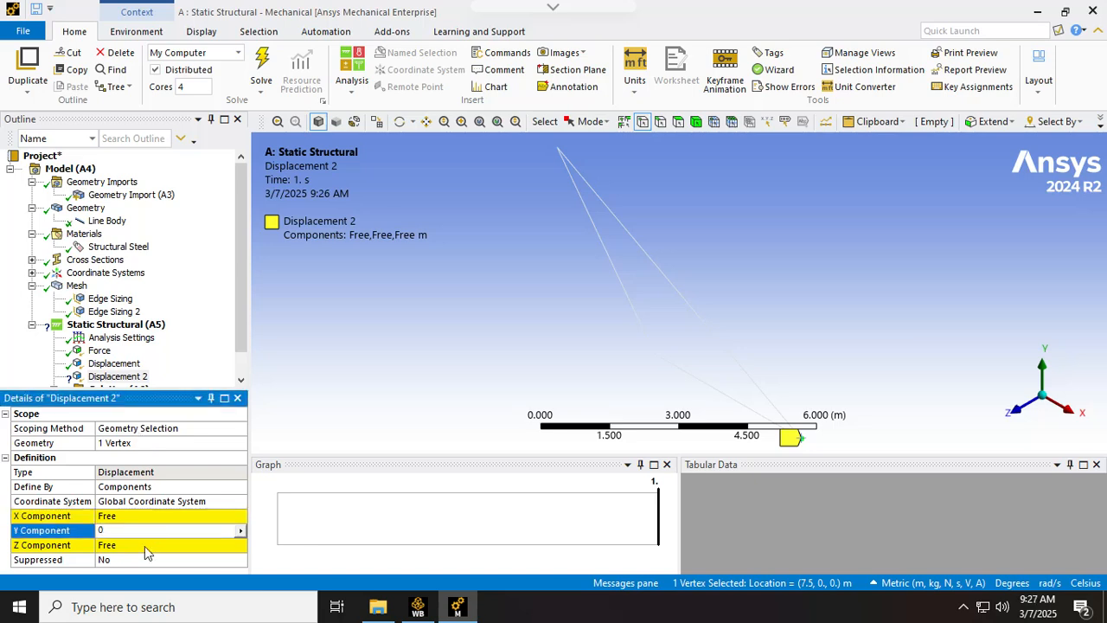
{"action": "left_click", "coordinate": [143, 544]}
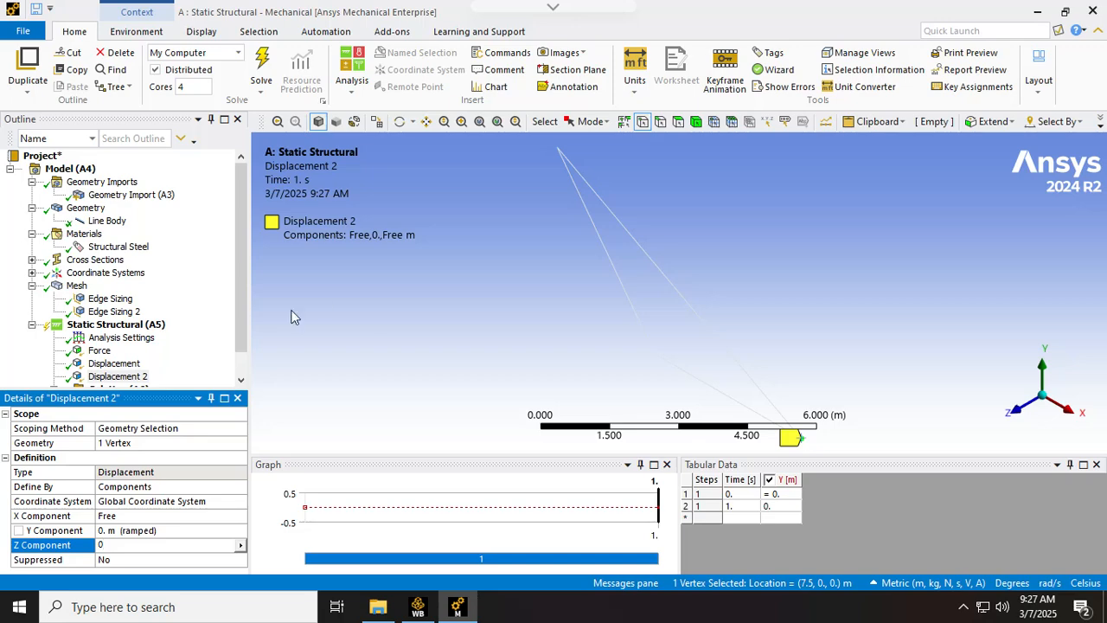
{"action": "left_click", "coordinate": [112, 324]}
{"action": "right_click", "coordinate": [113, 324]}
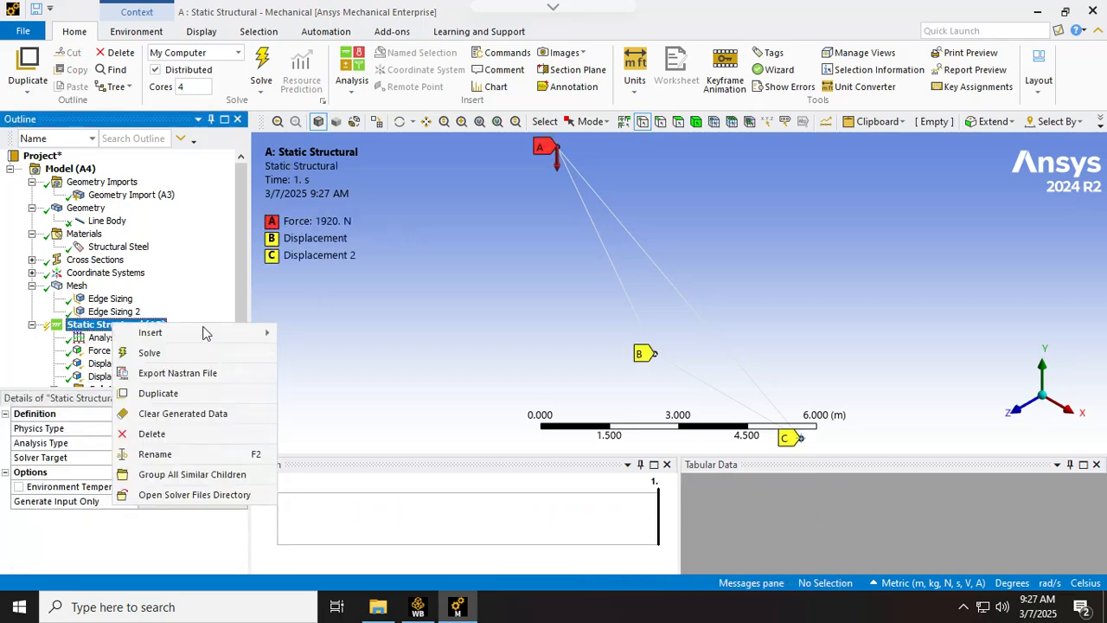
{"action": "mouse_move", "coordinate": [207, 330]}
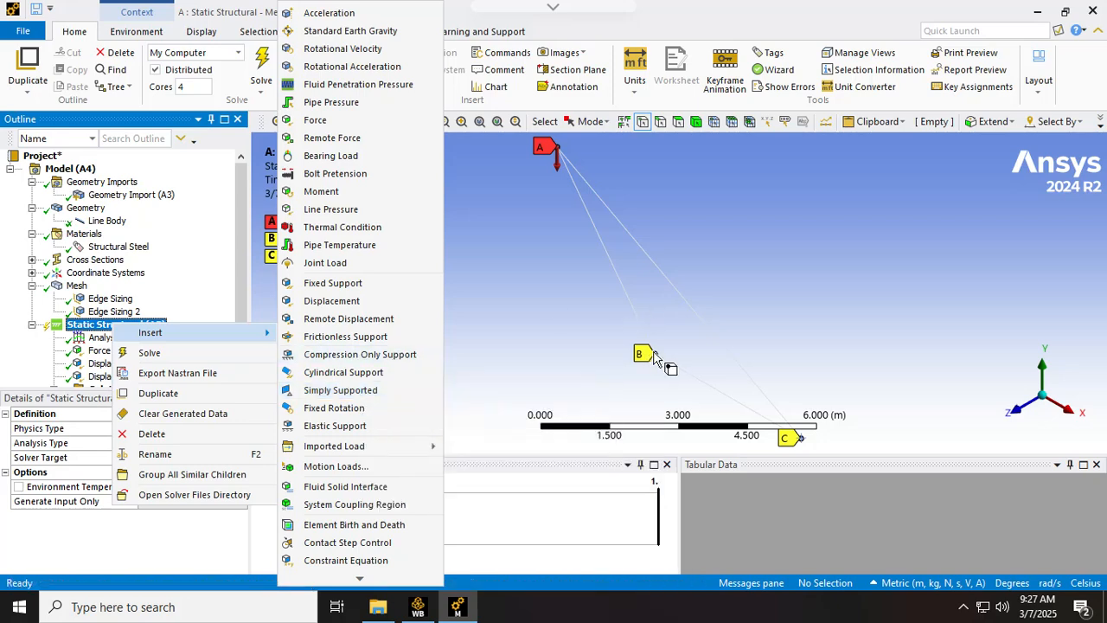
{"action": "left_click", "coordinate": [493, 234]}
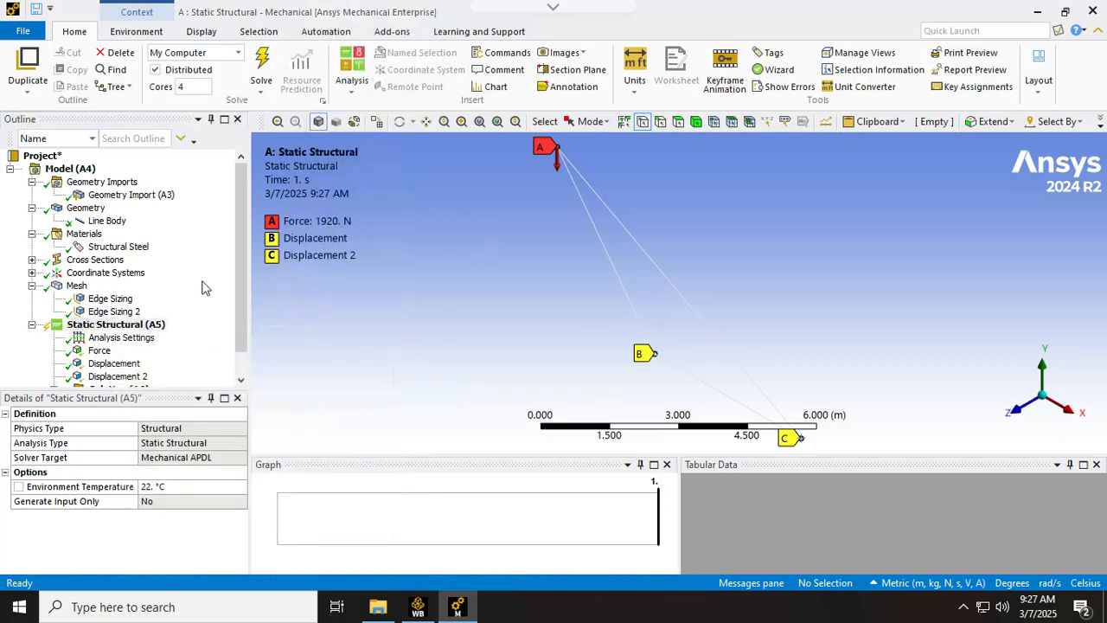
Insert a third displacement scoped to all three truss edges and set its Z component to 0 m, leaving X and Y free
{"action": "left_click_drag", "start_coordinate": [240, 264], "coordinate": [253, 295]}
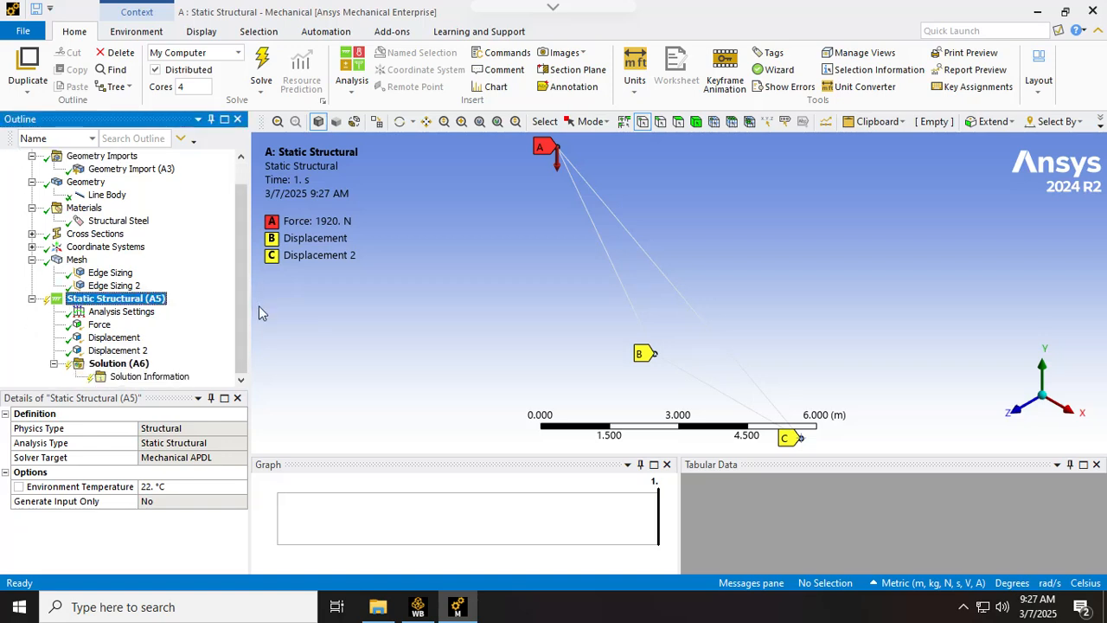
{"action": "right_click", "coordinate": [108, 302]}
{"action": "mouse_move", "coordinate": [151, 305]}
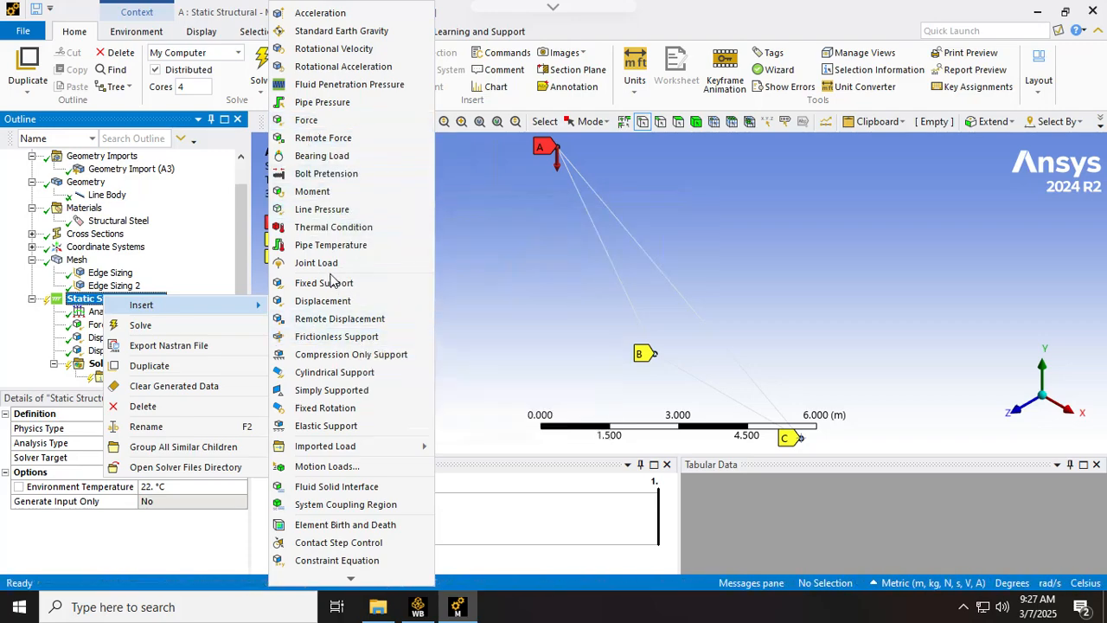
{"action": "left_click", "coordinate": [337, 304]}
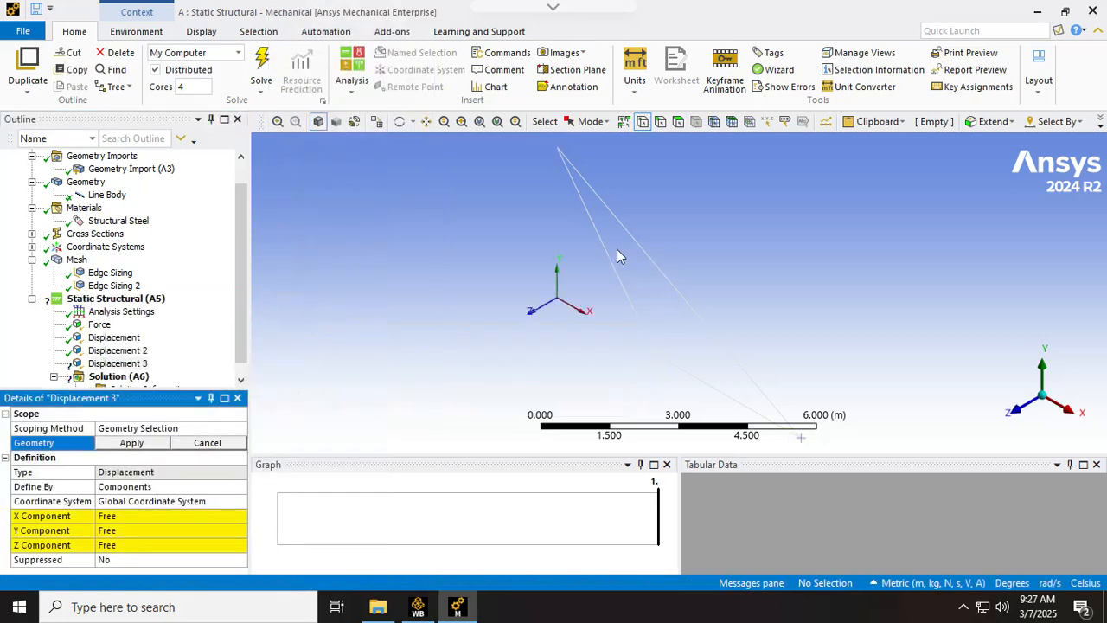
{"action": "right_click", "coordinate": [412, 257]}
{"action": "left_click", "coordinate": [471, 486]}
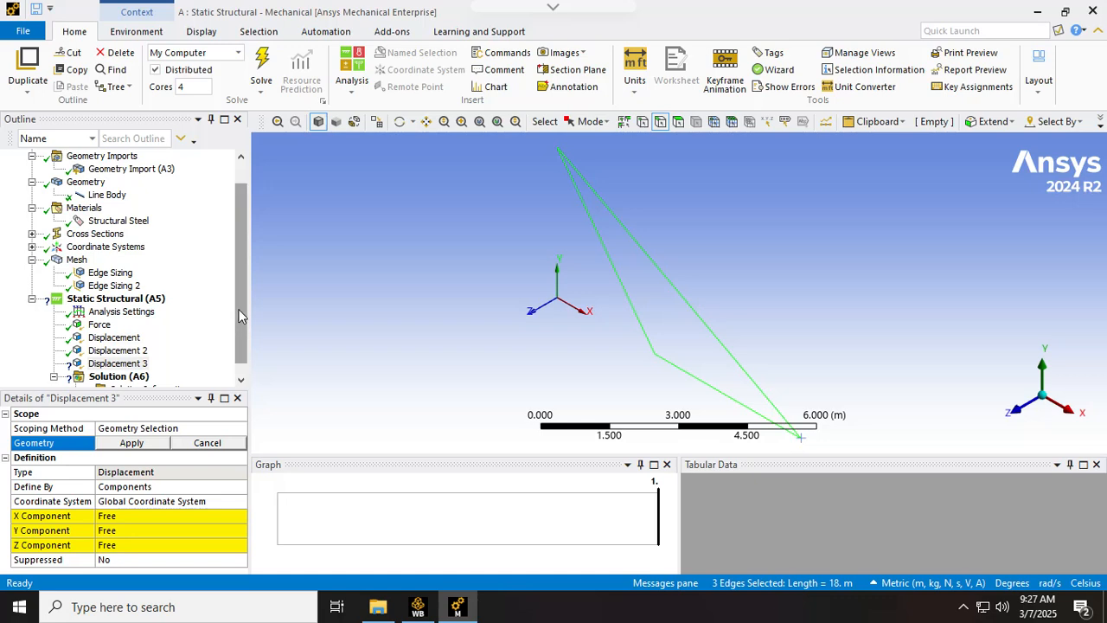
{"action": "left_click_drag", "start_coordinate": [242, 318], "coordinate": [247, 339]}
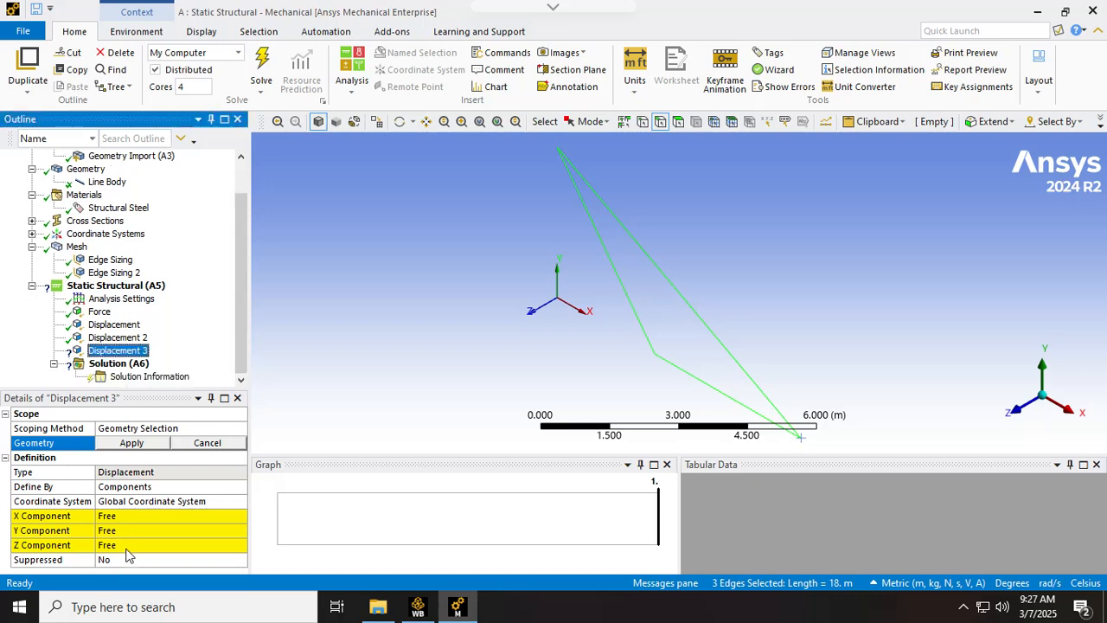
{"action": "left_click", "coordinate": [132, 443]}
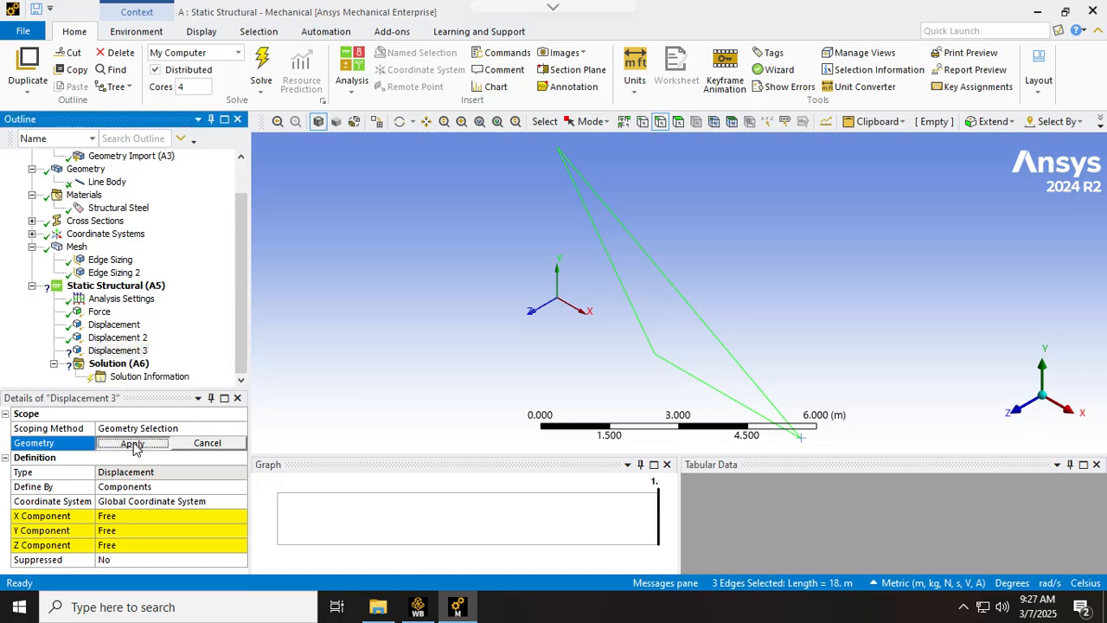
{"action": "left_click", "coordinate": [153, 549]}
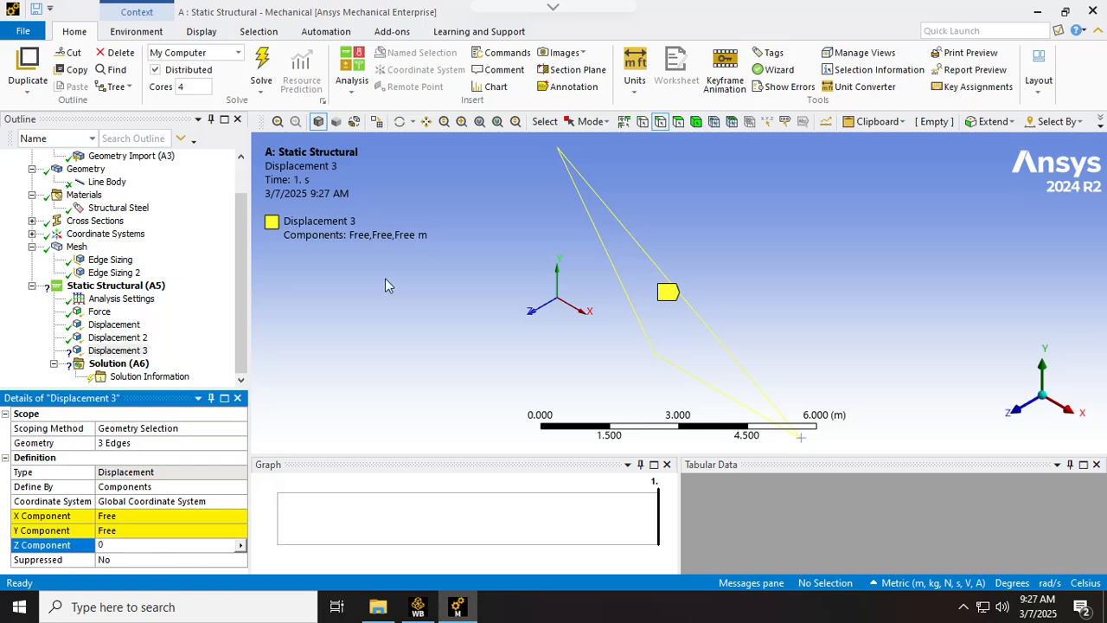
{"action": "key", "text": "Return"}
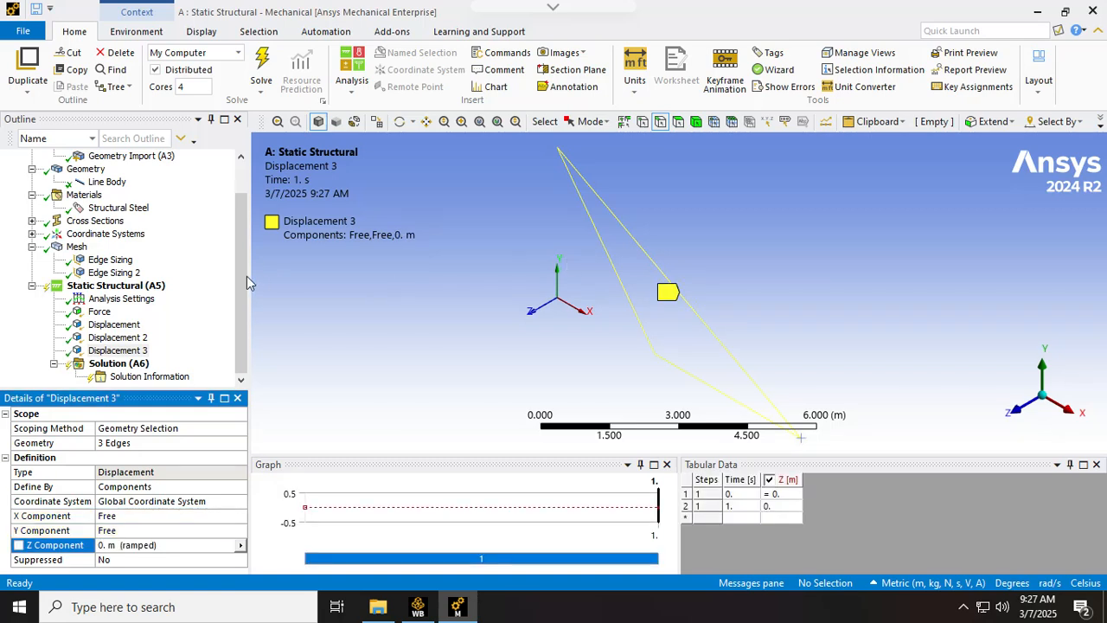
Solve the static structural analysis of the truss
{"action": "left_click", "coordinate": [101, 364]}
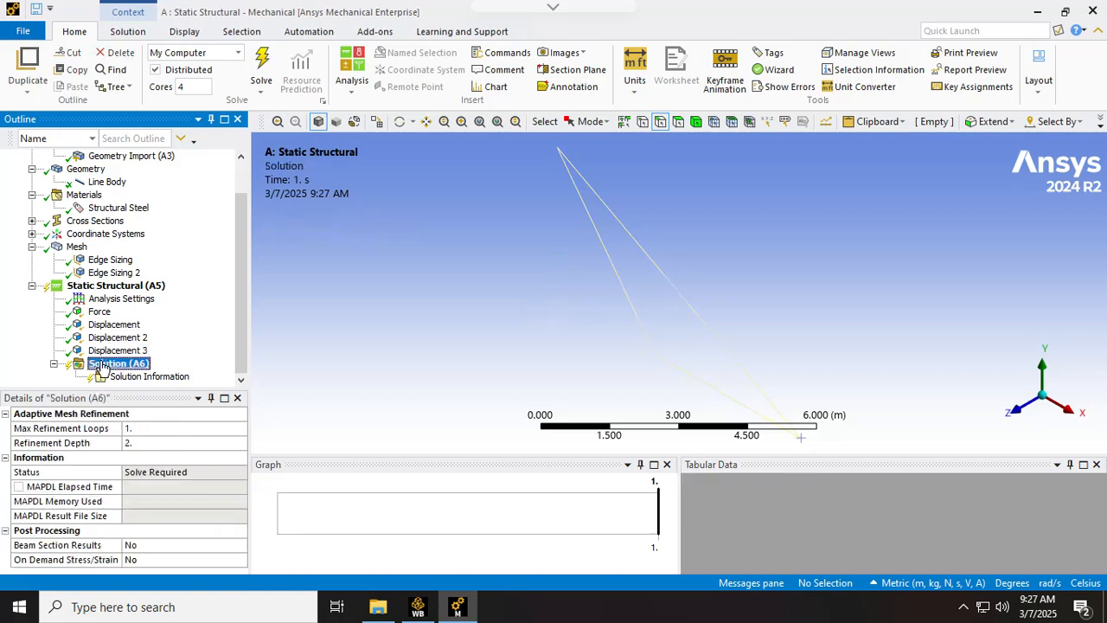
{"action": "right_click", "coordinate": [101, 365]}
{"action": "mouse_move", "coordinate": [136, 372]}
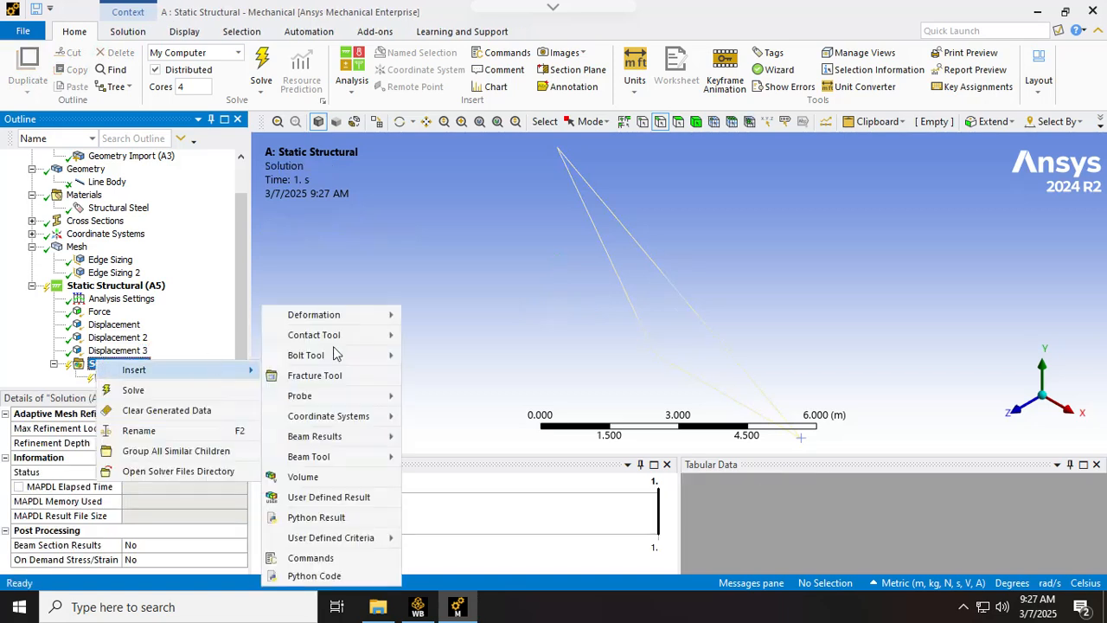
{"action": "mouse_move", "coordinate": [338, 354]}
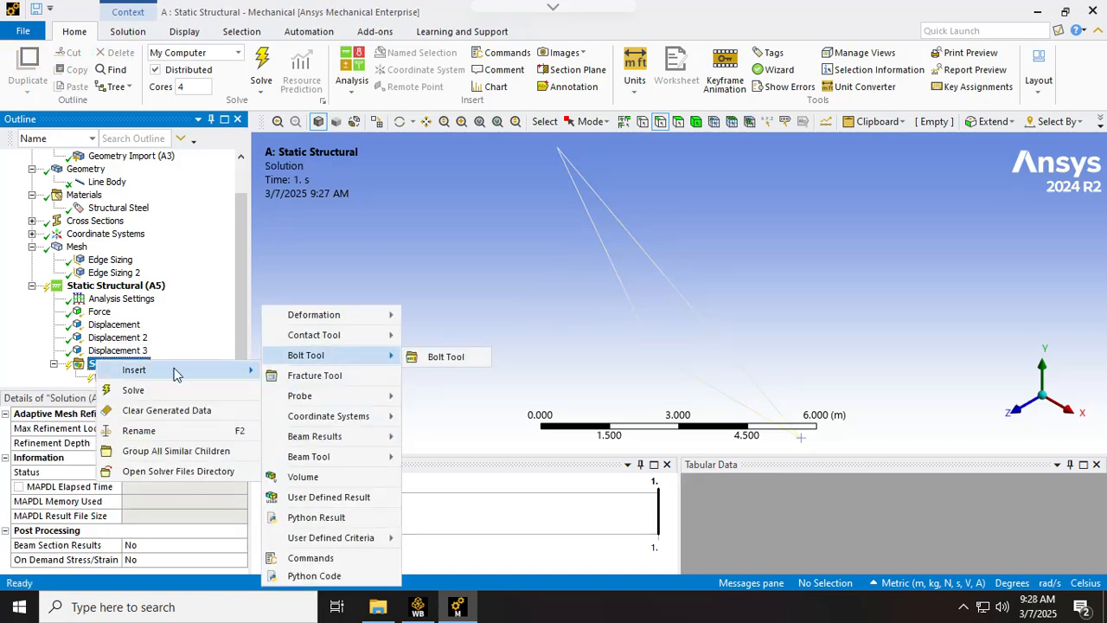
{"action": "left_click", "coordinate": [181, 389]}
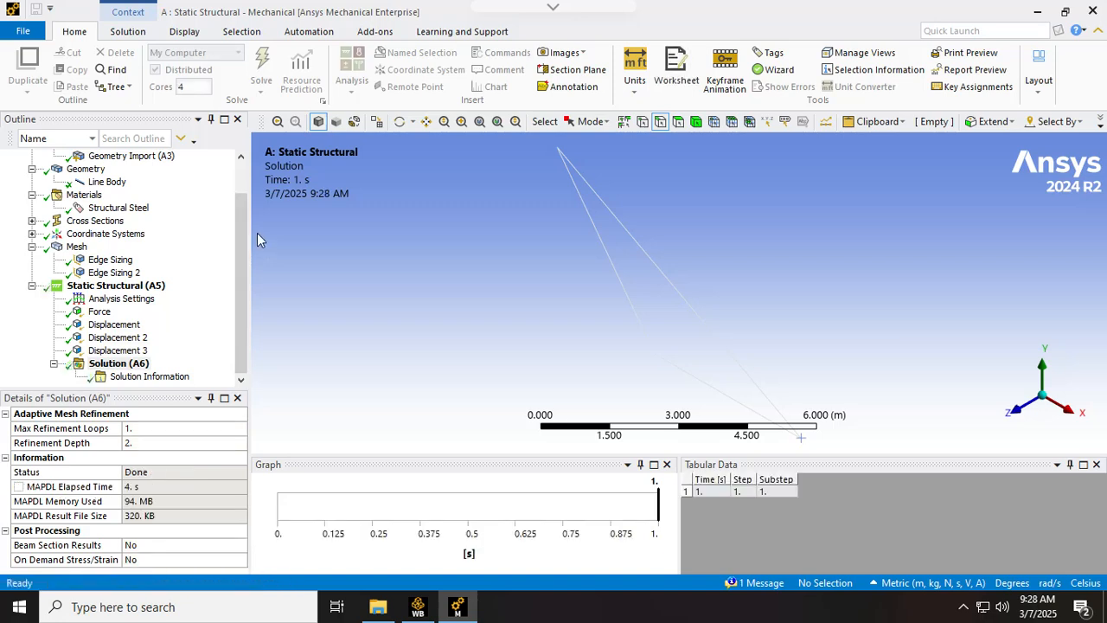
Add a Total Deformation result for all bodies to the solution and evaluate all results
{"action": "left_click_drag", "start_coordinate": [243, 232], "coordinate": [258, 293]}
{"action": "right_click", "coordinate": [141, 363]}
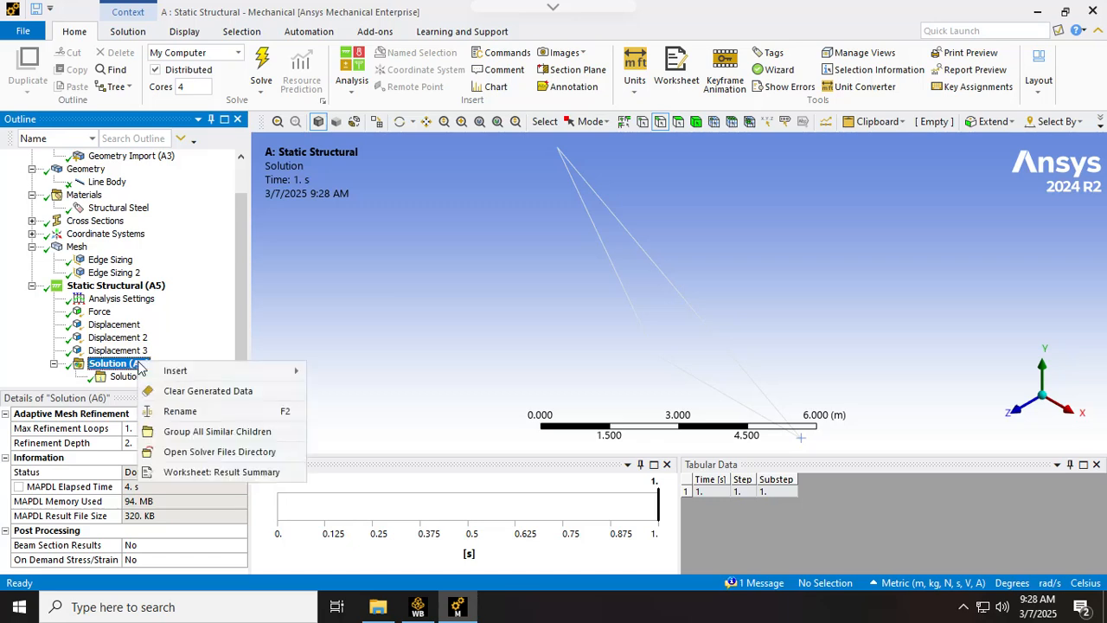
{"action": "mouse_move", "coordinate": [170, 374]}
{"action": "mouse_move", "coordinate": [430, 317]}
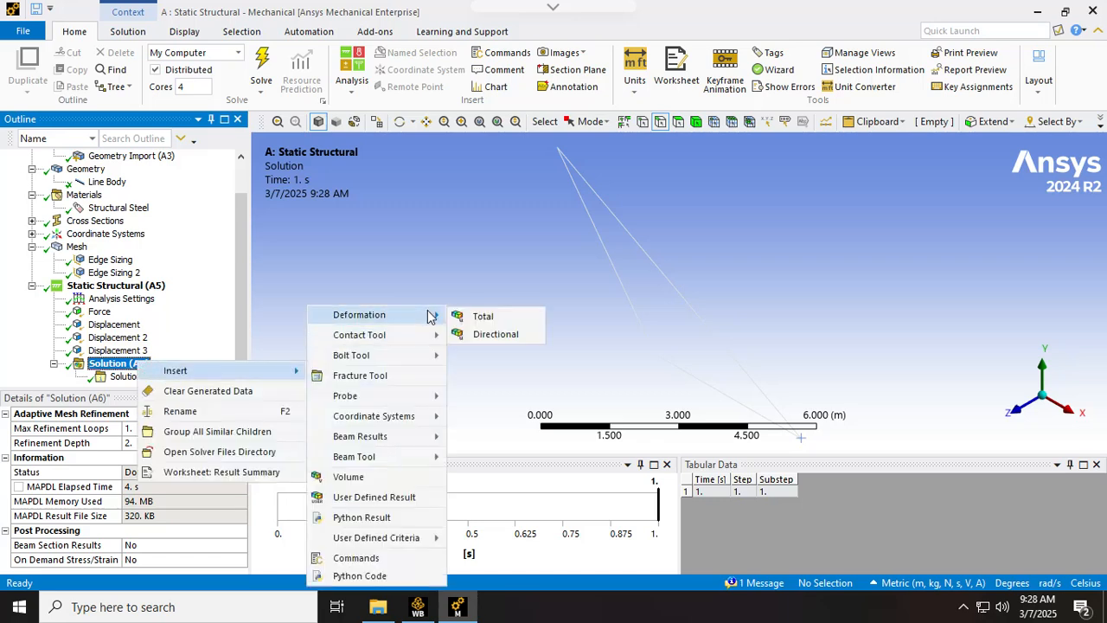
{"action": "left_click", "coordinate": [487, 316]}
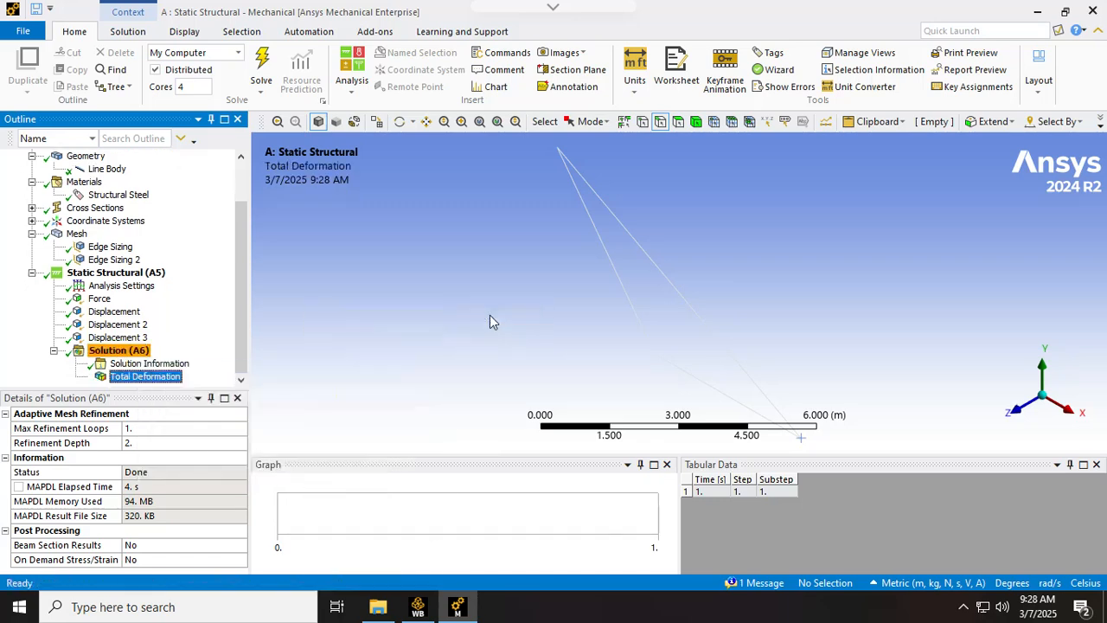
{"action": "right_click", "coordinate": [156, 386]}
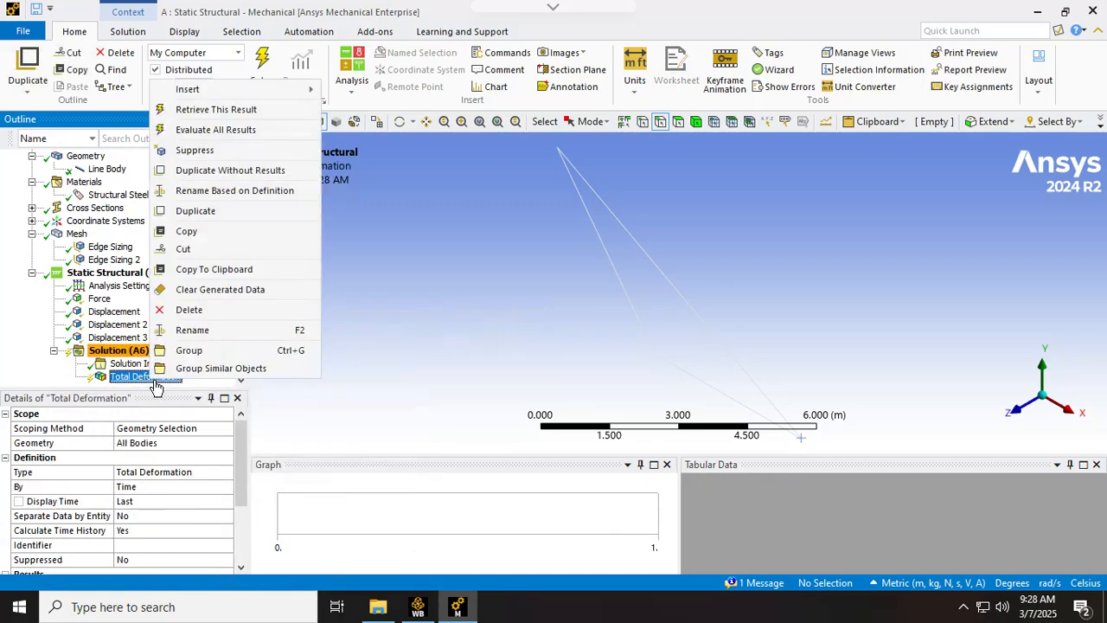
{"action": "left_click", "coordinate": [181, 130]}
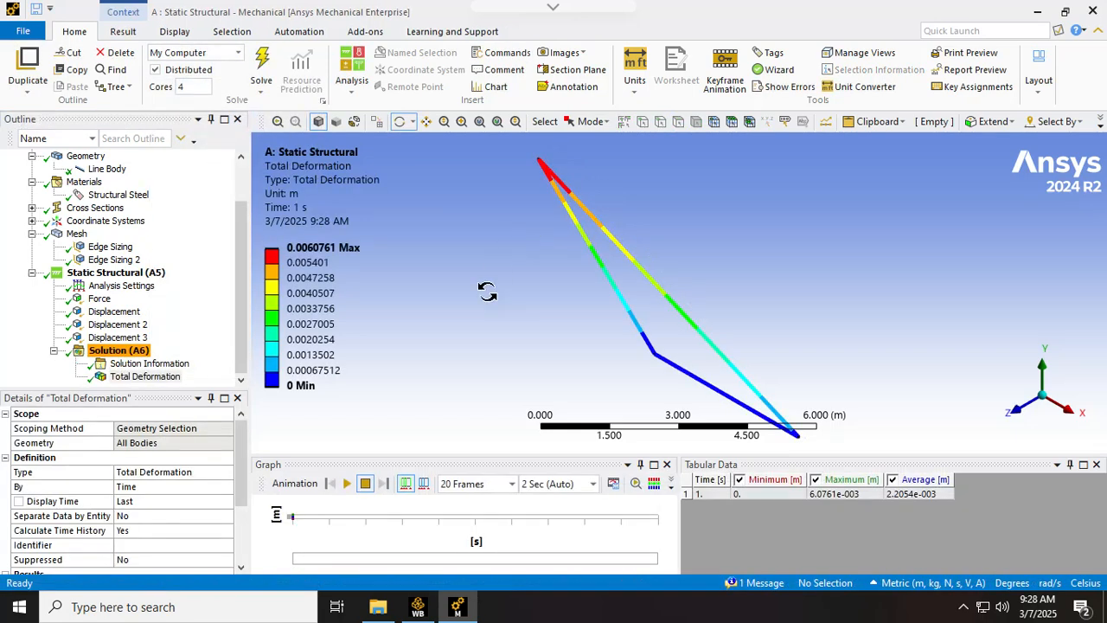
Play the total deformation animation while viewing the truss from several angles, stop it and restore the isometric view
{"action": "left_click_drag", "start_coordinate": [493, 285], "coordinate": [563, 246]}
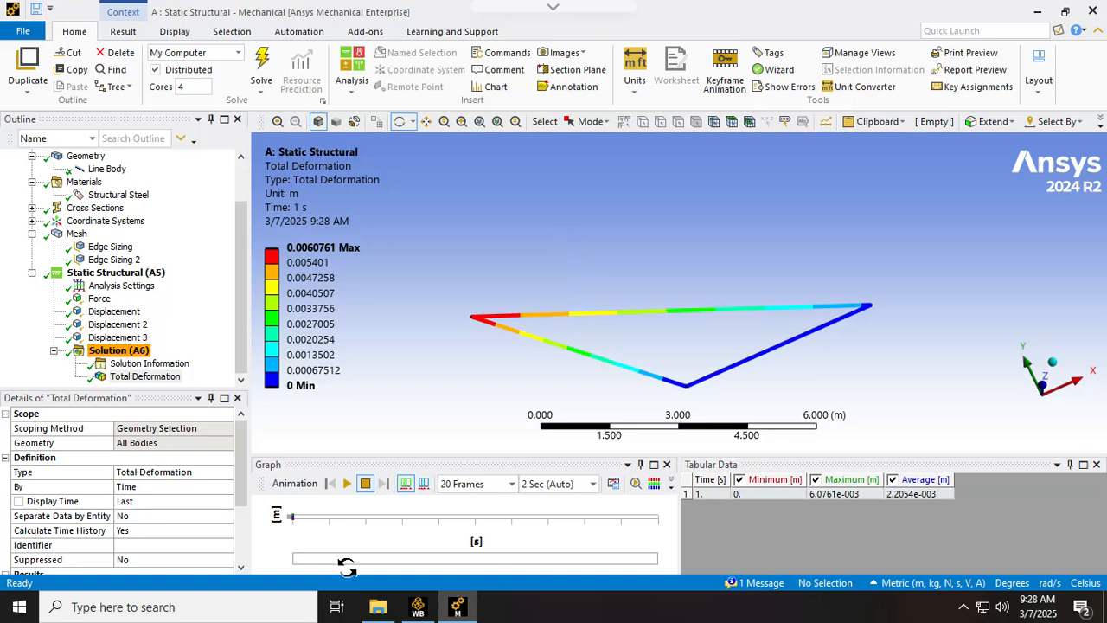
{"action": "left_click", "coordinate": [347, 485]}
{"action": "left_click_drag", "start_coordinate": [425, 271], "coordinate": [450, 188]}
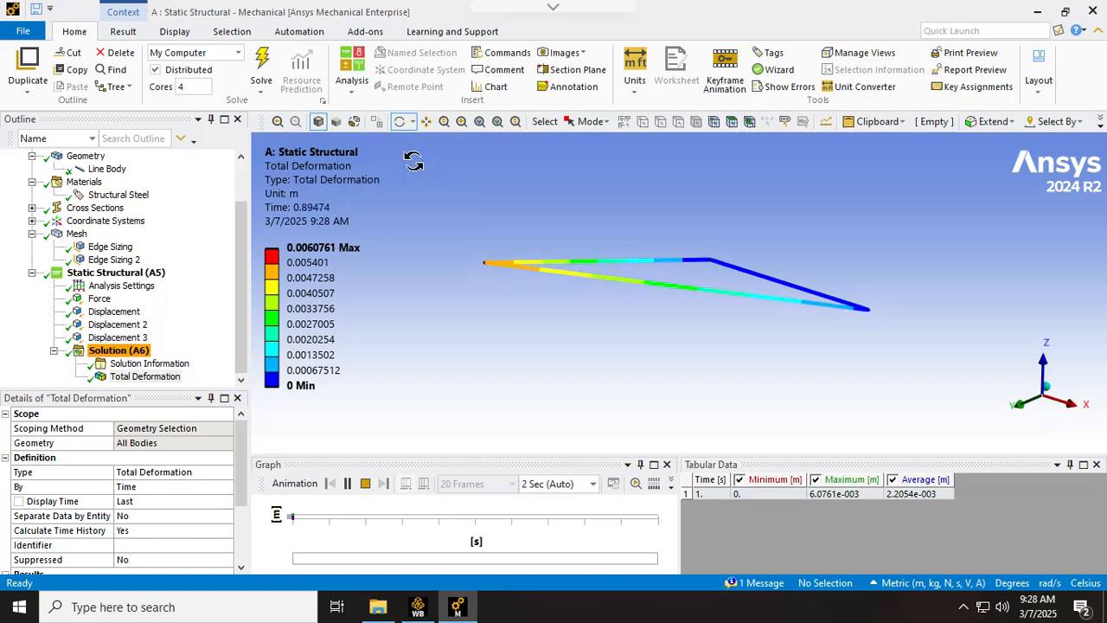
{"action": "left_click", "coordinate": [365, 483]}
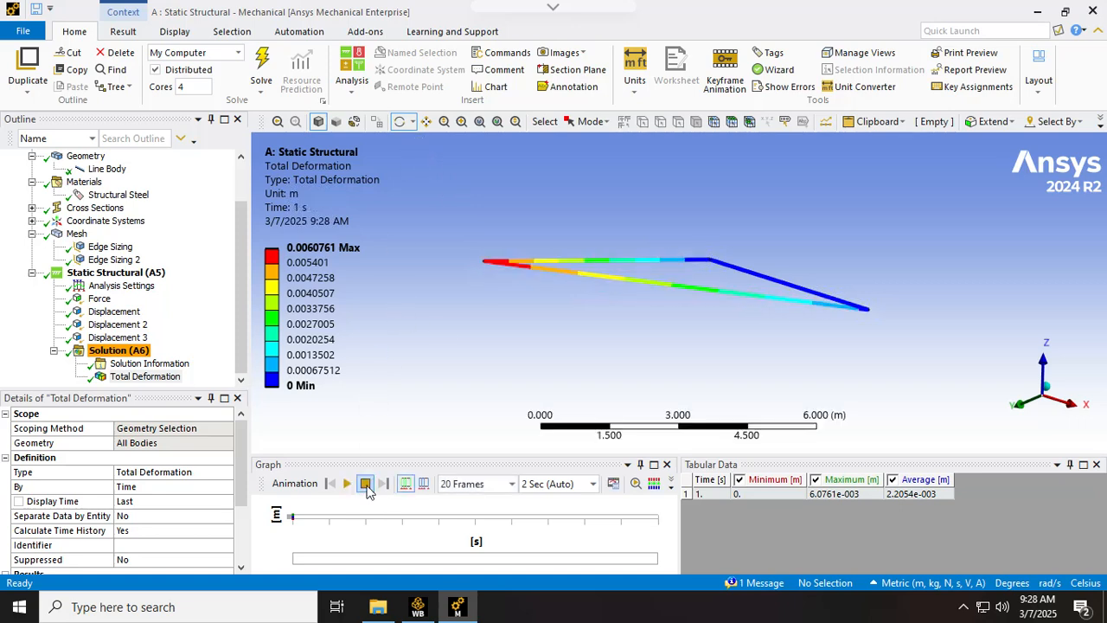
{"action": "right_click", "coordinate": [517, 214]}
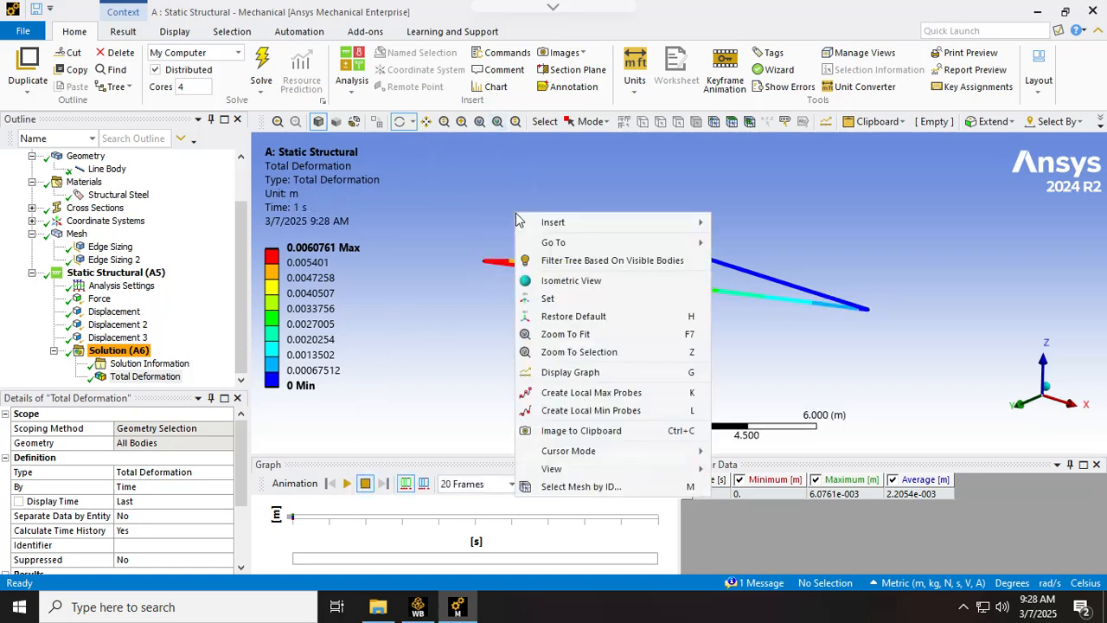
{"action": "left_click", "coordinate": [571, 280]}
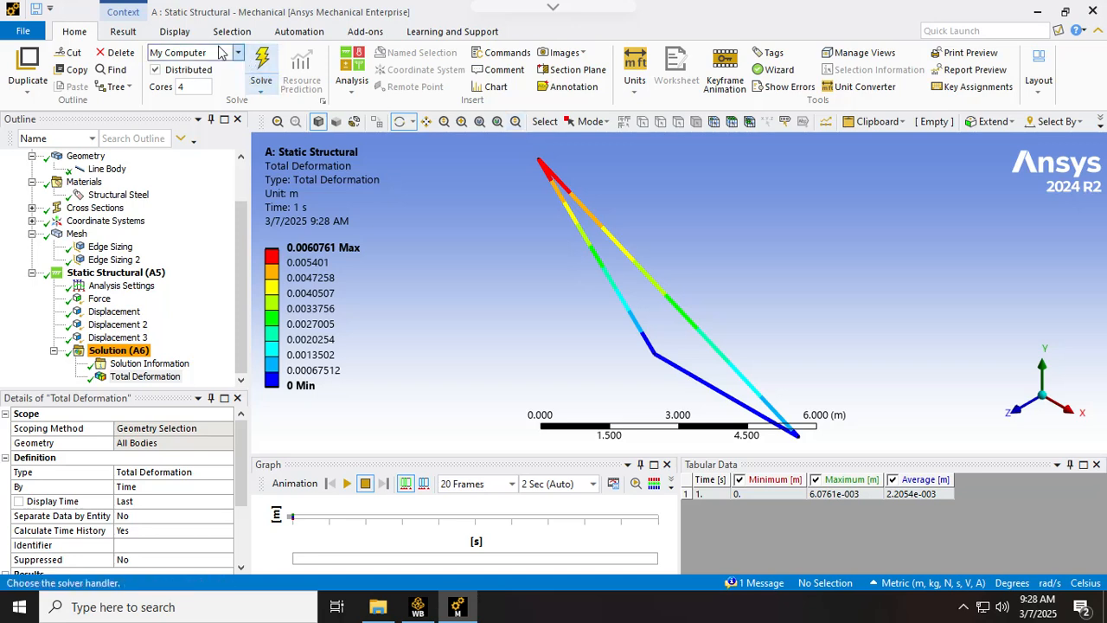
Animate the total deformation with the truss in the front view, stopping playback once the motion has been reviewed
{"action": "left_click", "coordinate": [173, 32]}
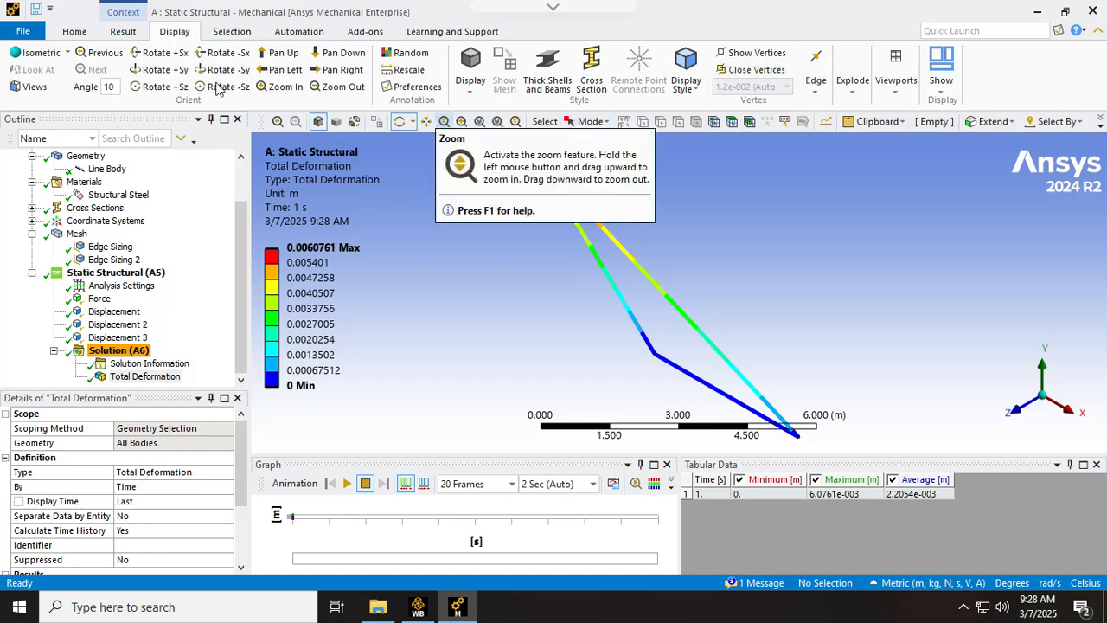
{"action": "left_click", "coordinate": [42, 86]}
{"action": "left_click", "coordinate": [40, 123]}
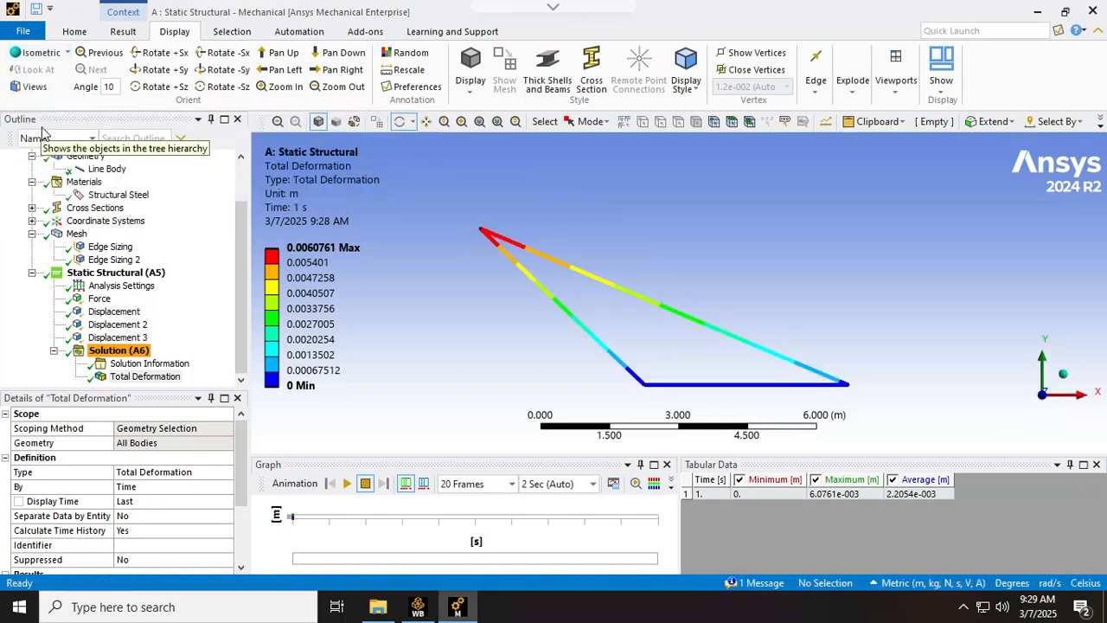
{"action": "left_click", "coordinate": [349, 485]}
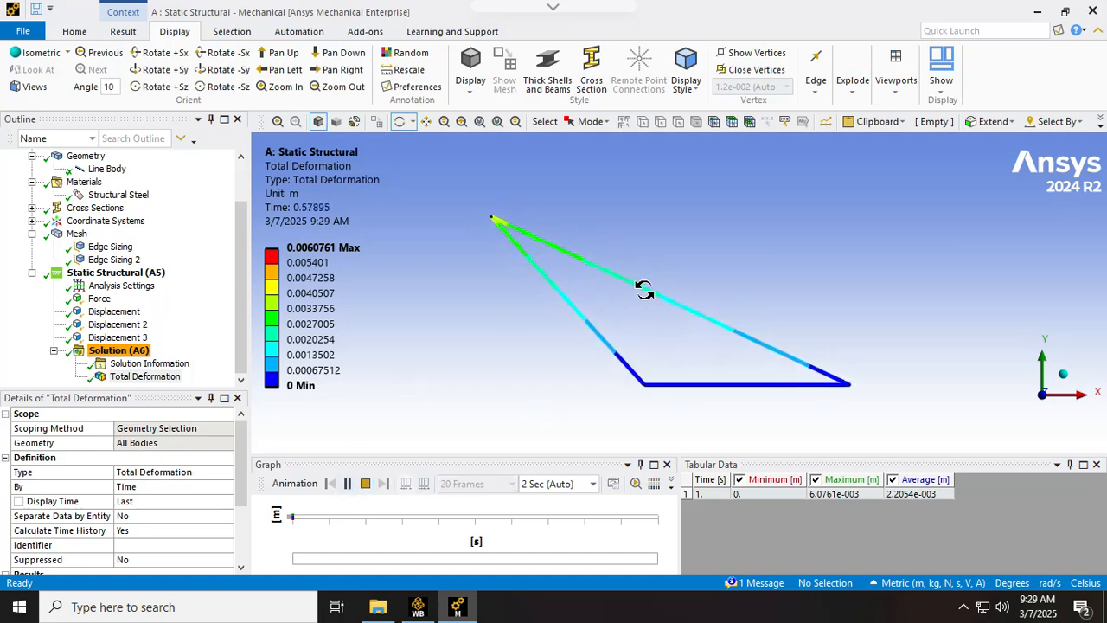
{"action": "left_click_drag", "start_coordinate": [661, 252], "coordinate": [736, 282]}
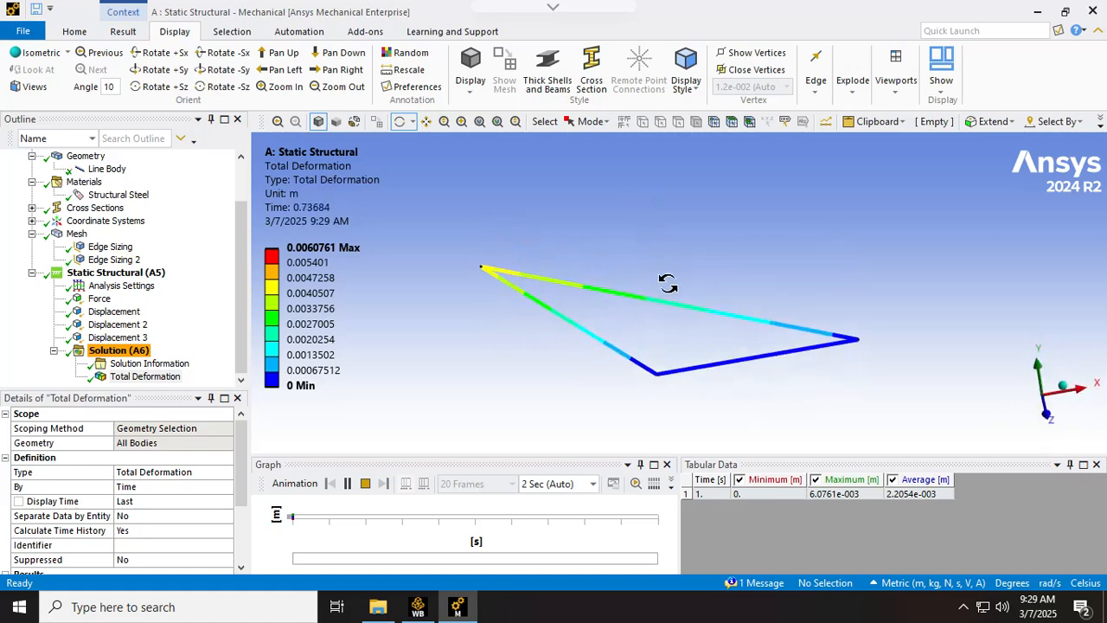
{"action": "left_click", "coordinate": [67, 53]}
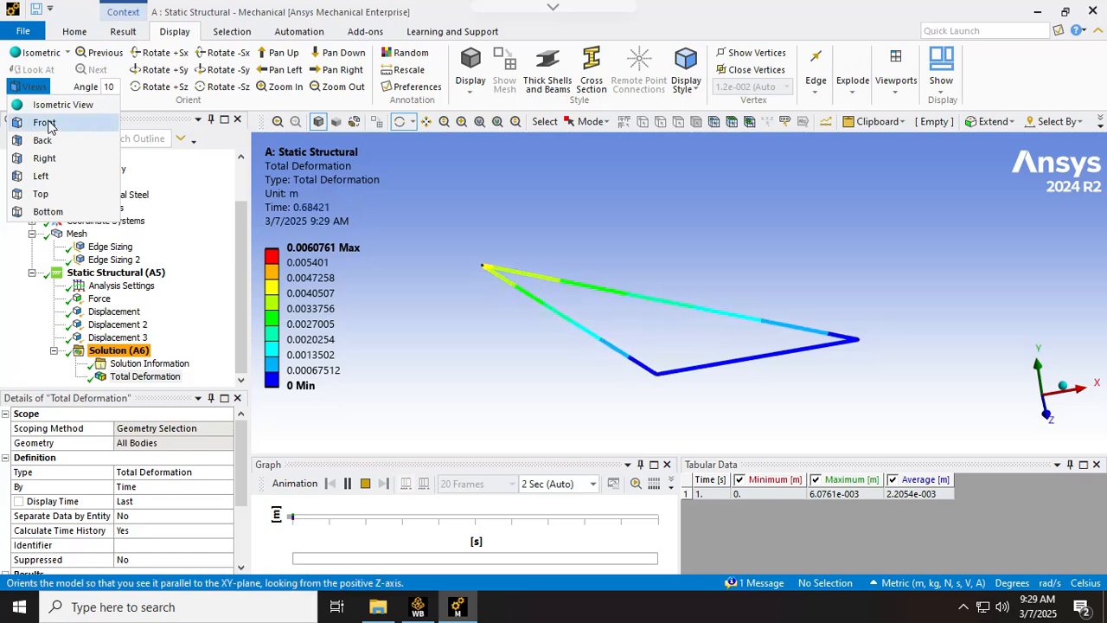
{"action": "left_click", "coordinate": [49, 123]}
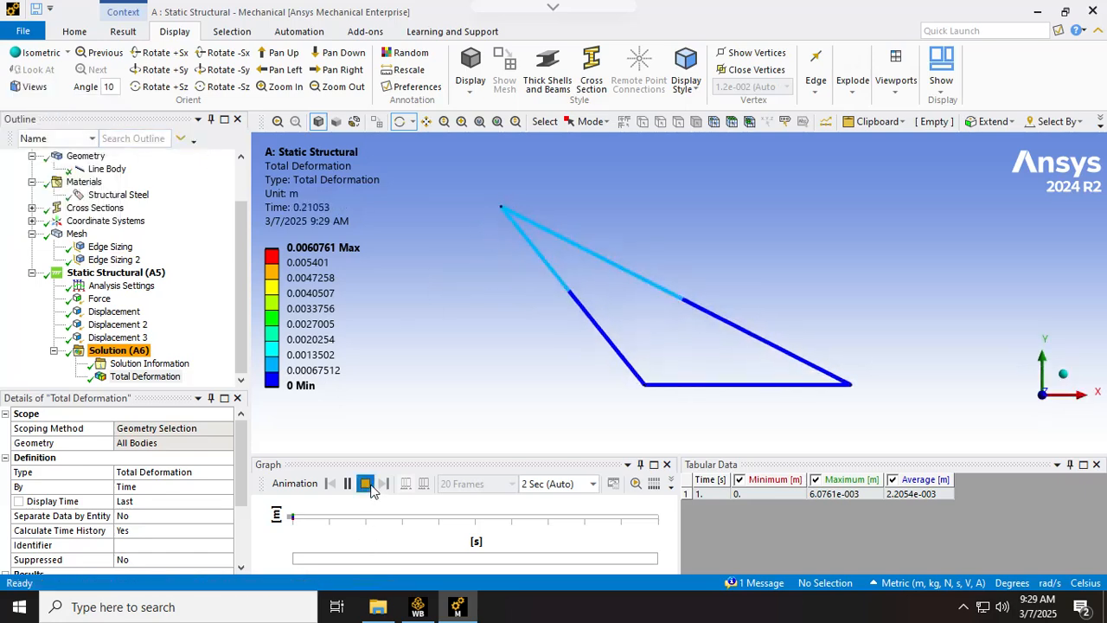
{"action": "left_click", "coordinate": [365, 483]}
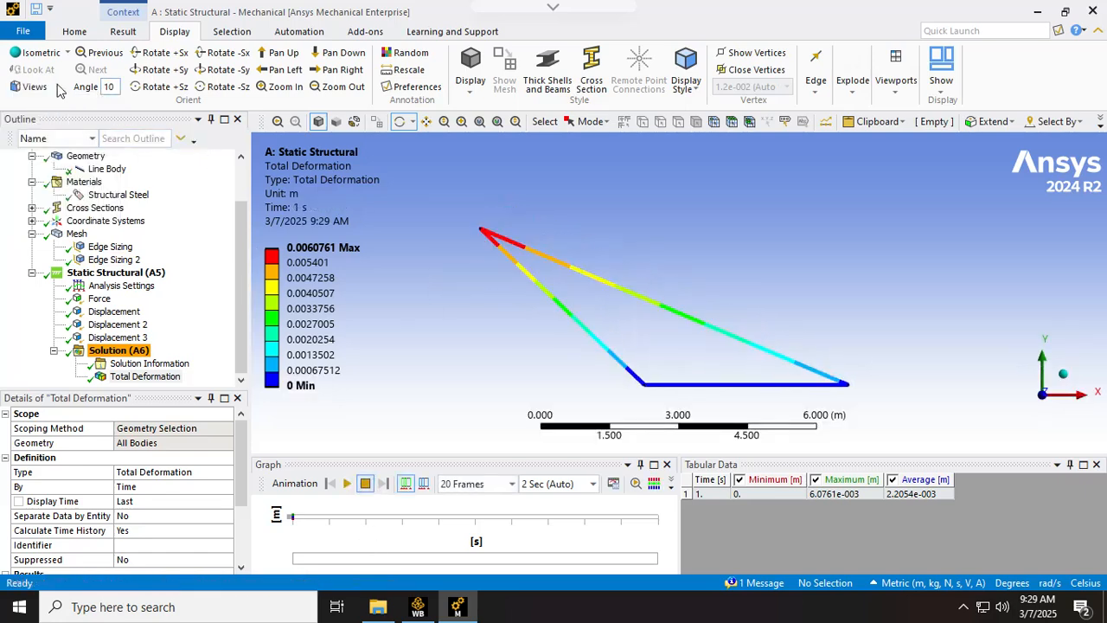
Inspect the deformed truss in the back, right, left, top and bottom views, ending in the front view
{"action": "left_click", "coordinate": [35, 87]}
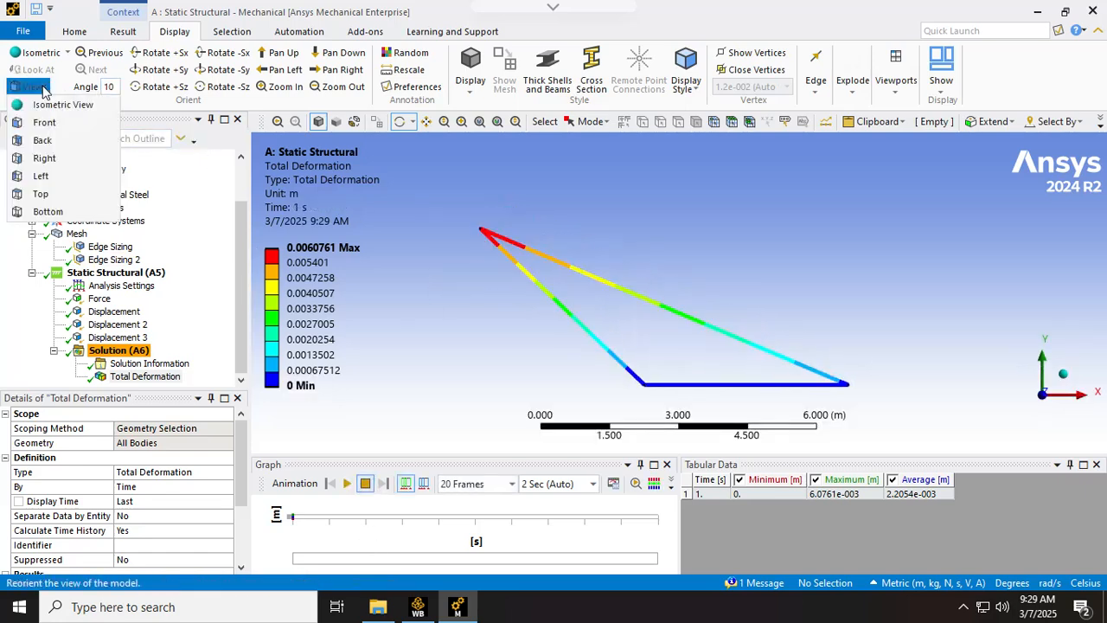
{"action": "left_click", "coordinate": [48, 141]}
{"action": "left_click", "coordinate": [39, 88]}
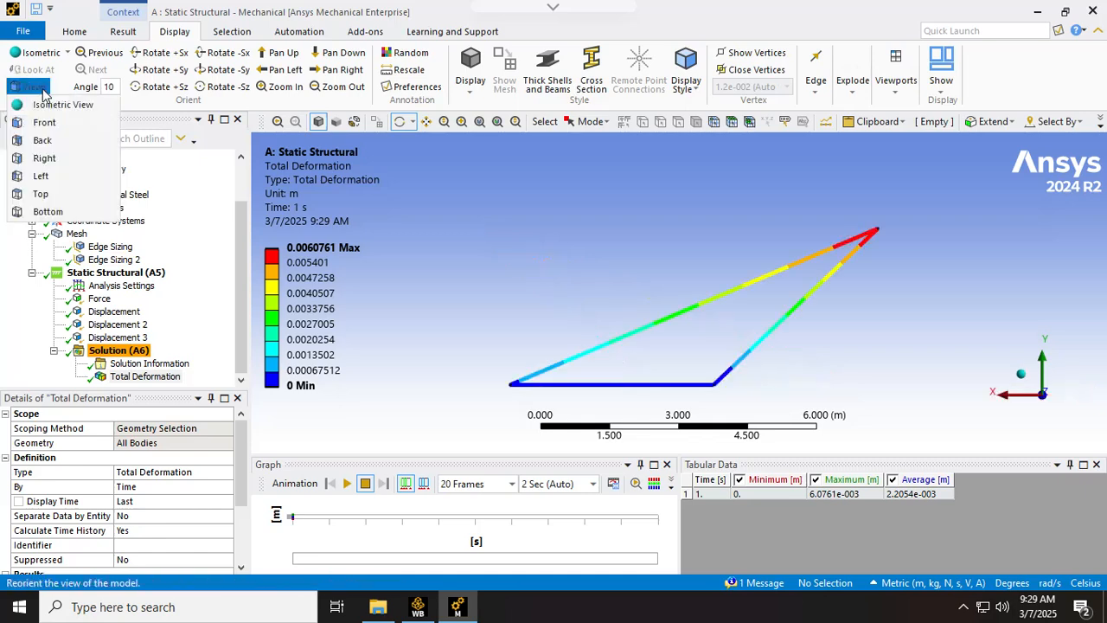
{"action": "left_click", "coordinate": [52, 159]}
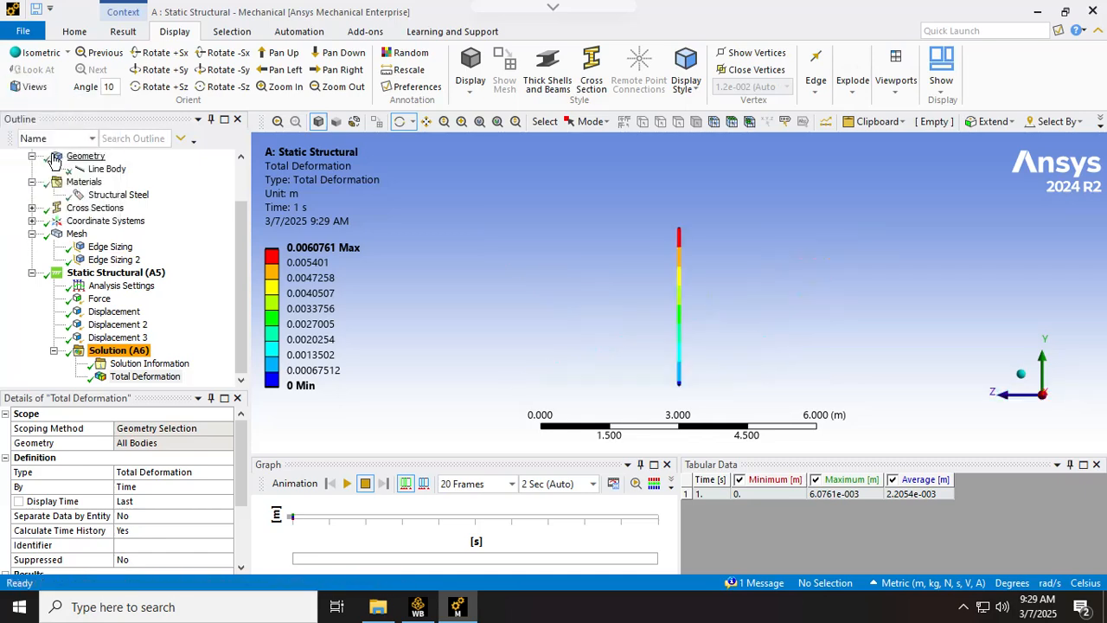
{"action": "left_click", "coordinate": [34, 87]}
{"action": "left_click", "coordinate": [50, 179]}
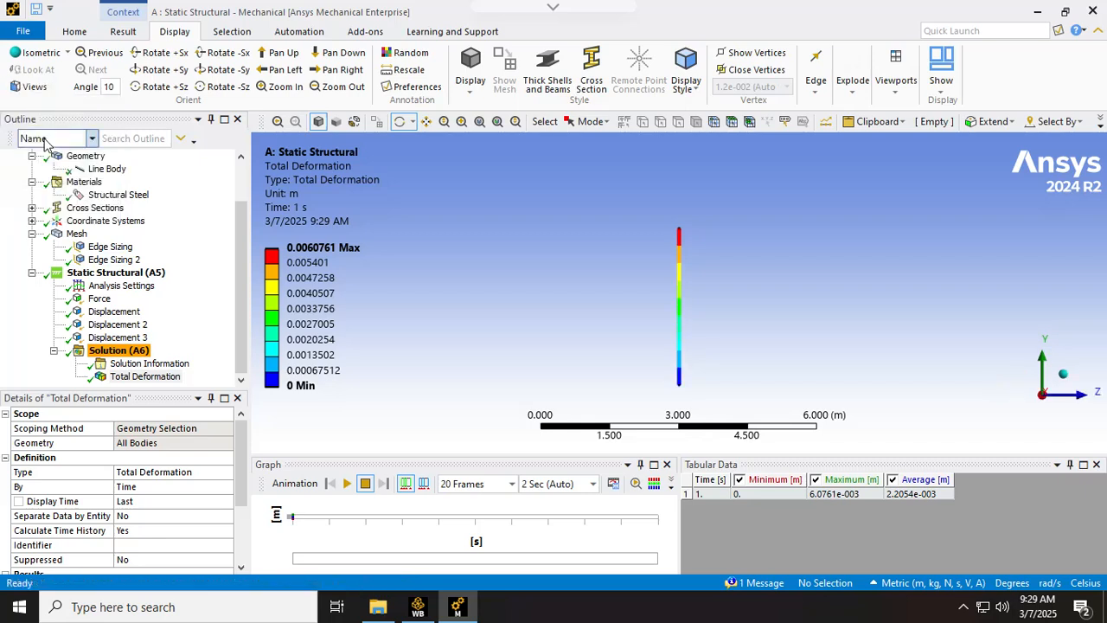
{"action": "left_click", "coordinate": [36, 87]}
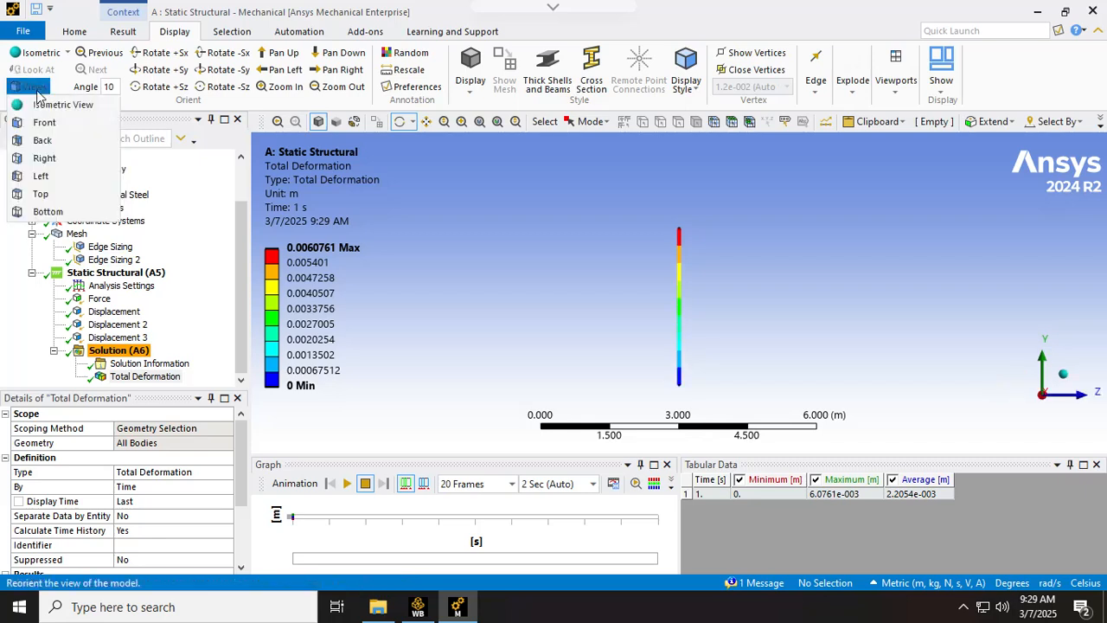
{"action": "left_click", "coordinate": [52, 195]}
{"action": "left_click", "coordinate": [36, 88]}
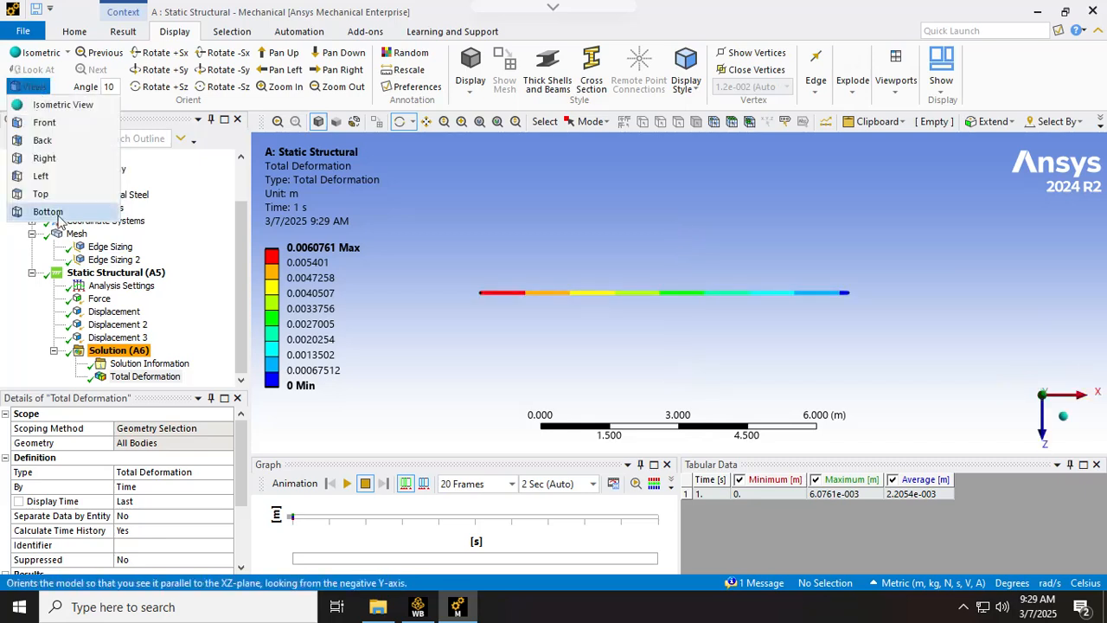
{"action": "left_click", "coordinate": [52, 212]}
{"action": "left_click", "coordinate": [34, 87]}
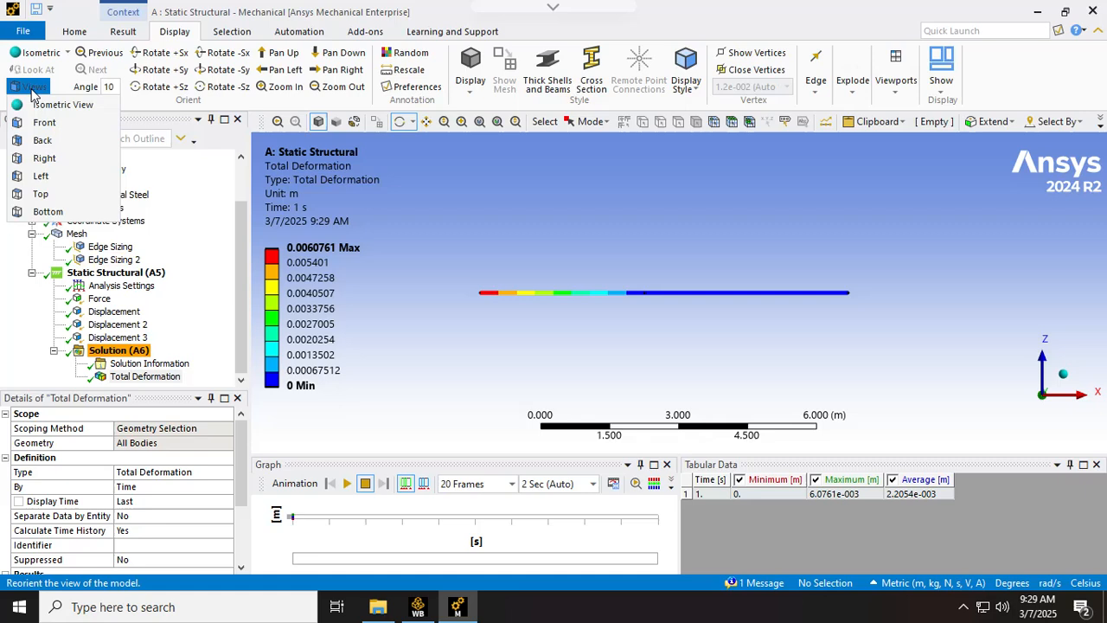
{"action": "left_click", "coordinate": [43, 132]}
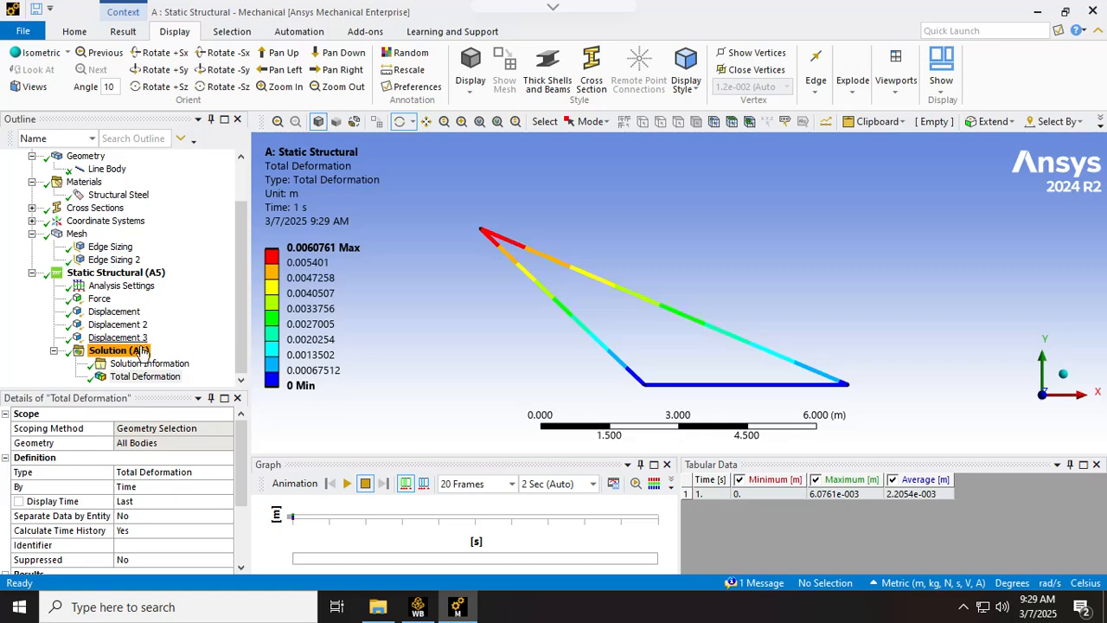
Set the deformation scale of the result to 0.0 (Undeformed) and play the animation
{"action": "left_click", "coordinate": [126, 32]}
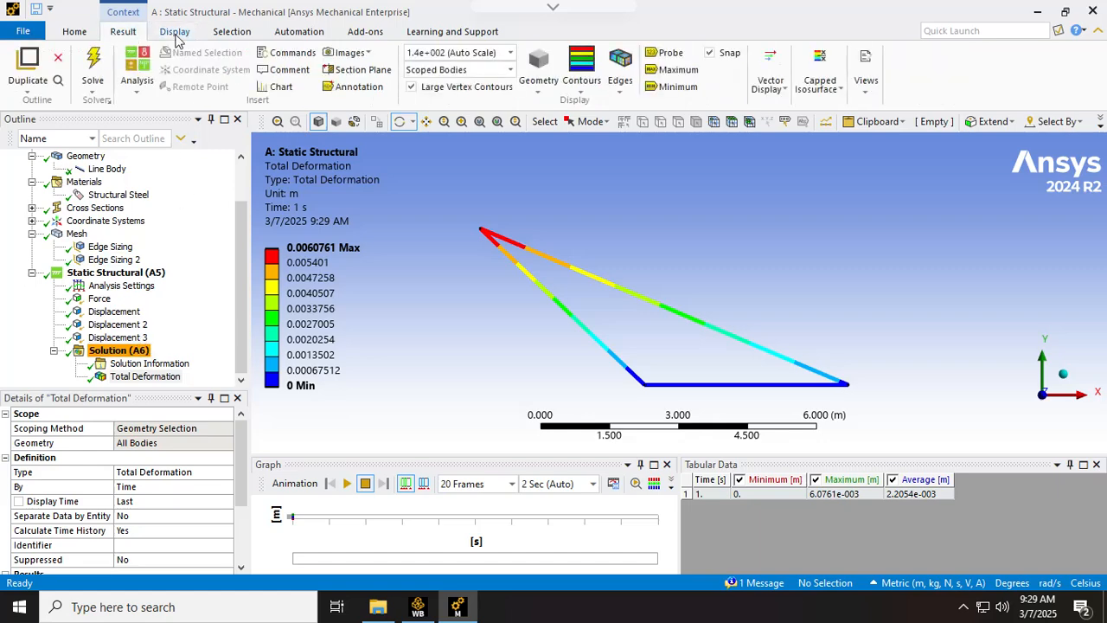
{"action": "left_click", "coordinate": [175, 32]}
{"action": "left_click", "coordinate": [123, 32]}
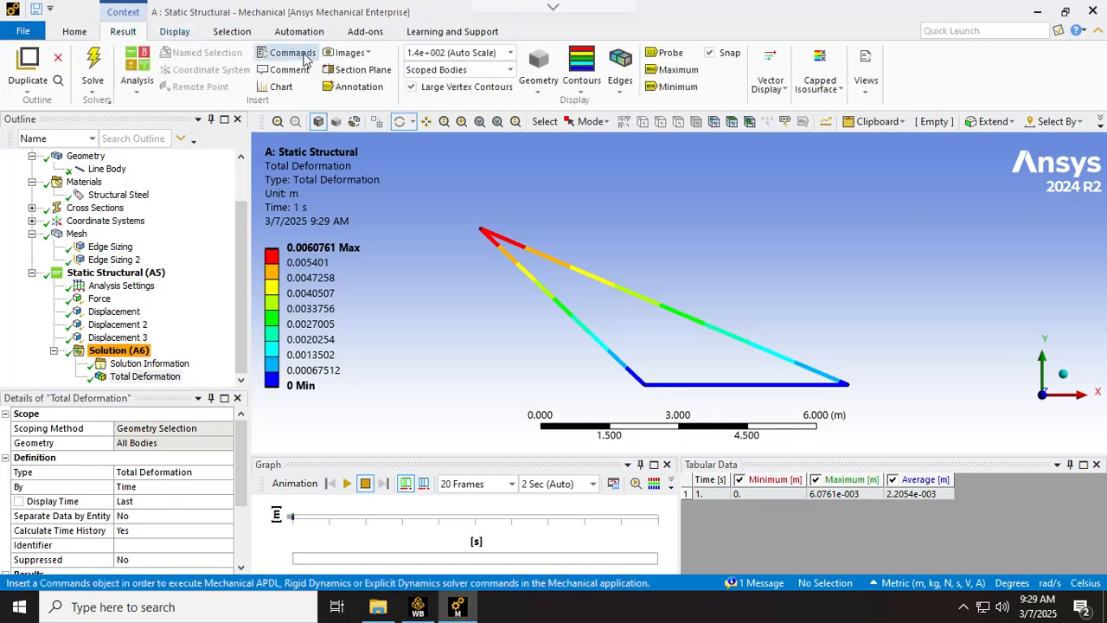
{"action": "left_click", "coordinate": [510, 53]}
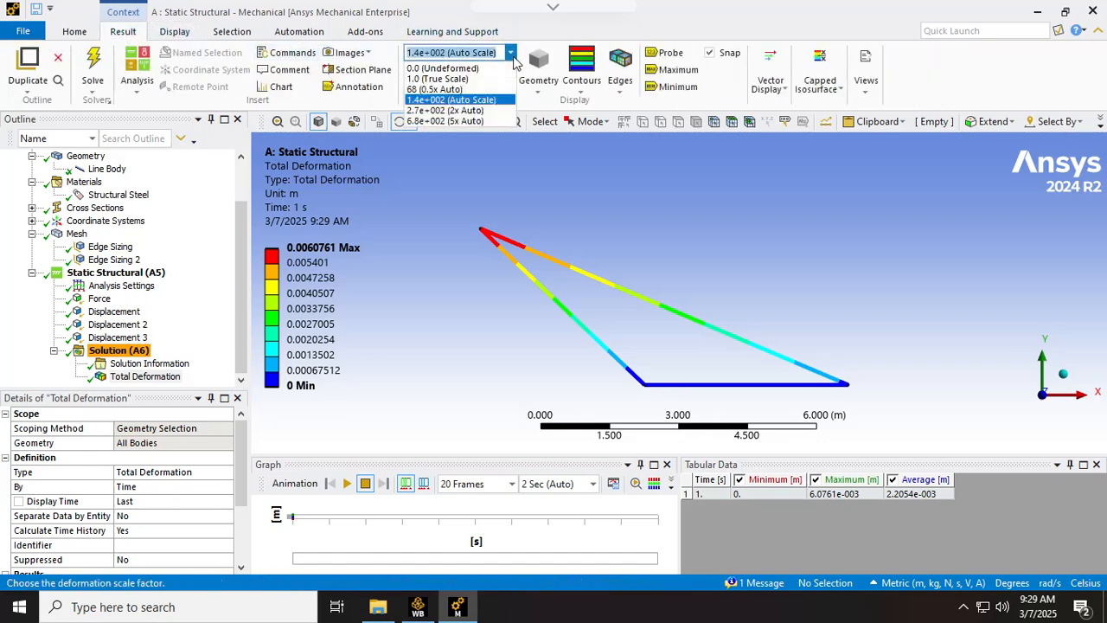
{"action": "left_click", "coordinate": [460, 69]}
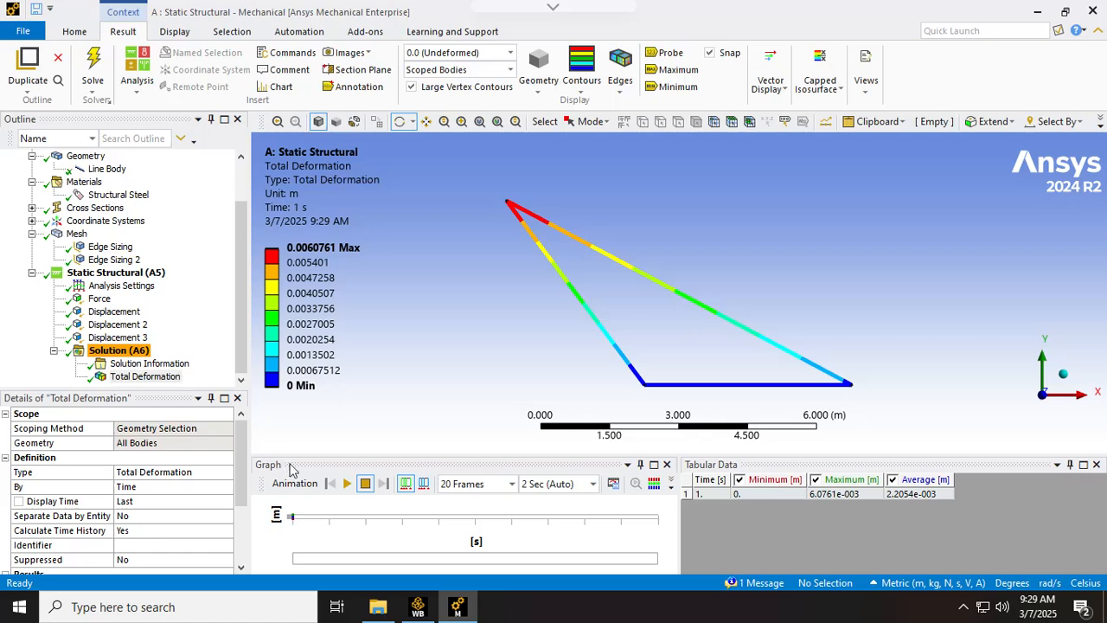
{"action": "left_click", "coordinate": [347, 483]}
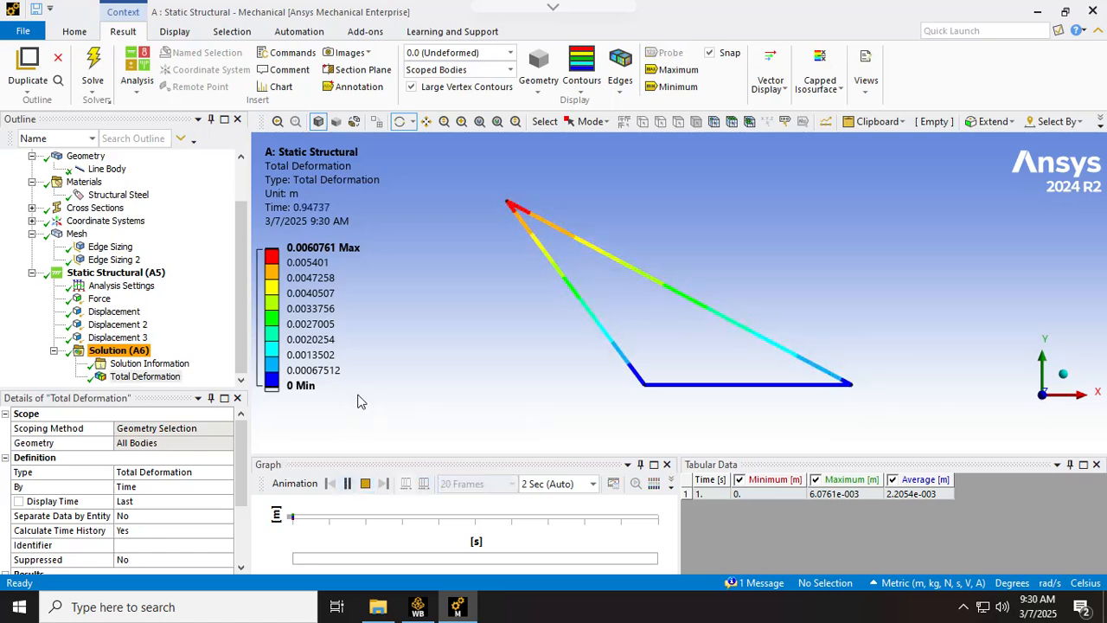
Look through the result types that can be inserted under the solution, including beam results and the Beam Tool
{"action": "right_click", "coordinate": [128, 351]}
{"action": "mouse_move", "coordinate": [154, 356]}
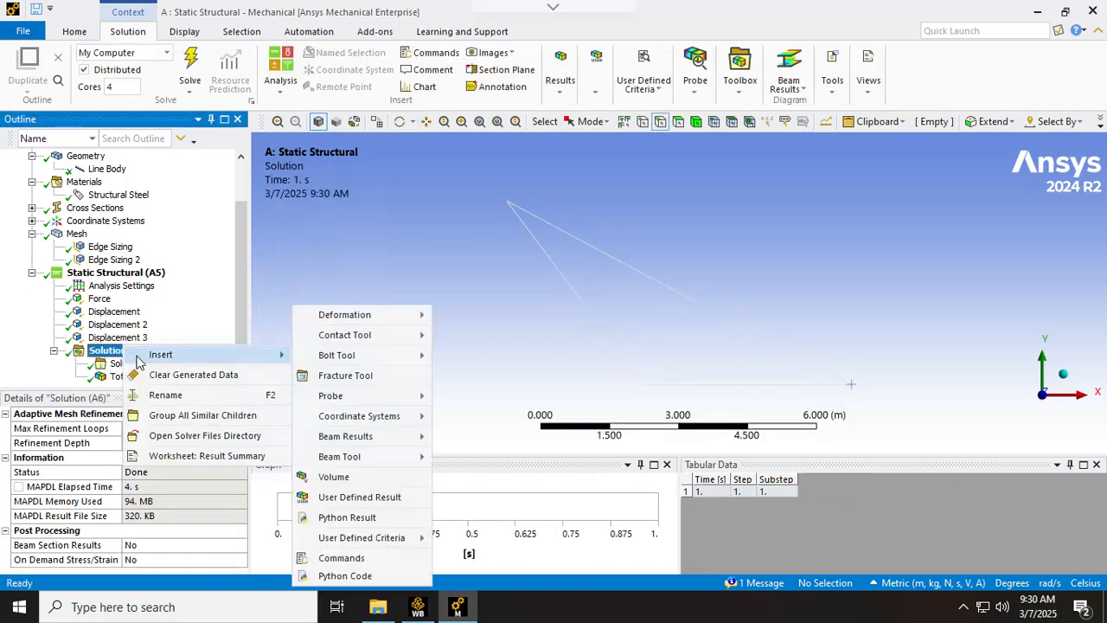
{"action": "mouse_move", "coordinate": [367, 317]}
{"action": "left_click", "coordinate": [20, 372]}
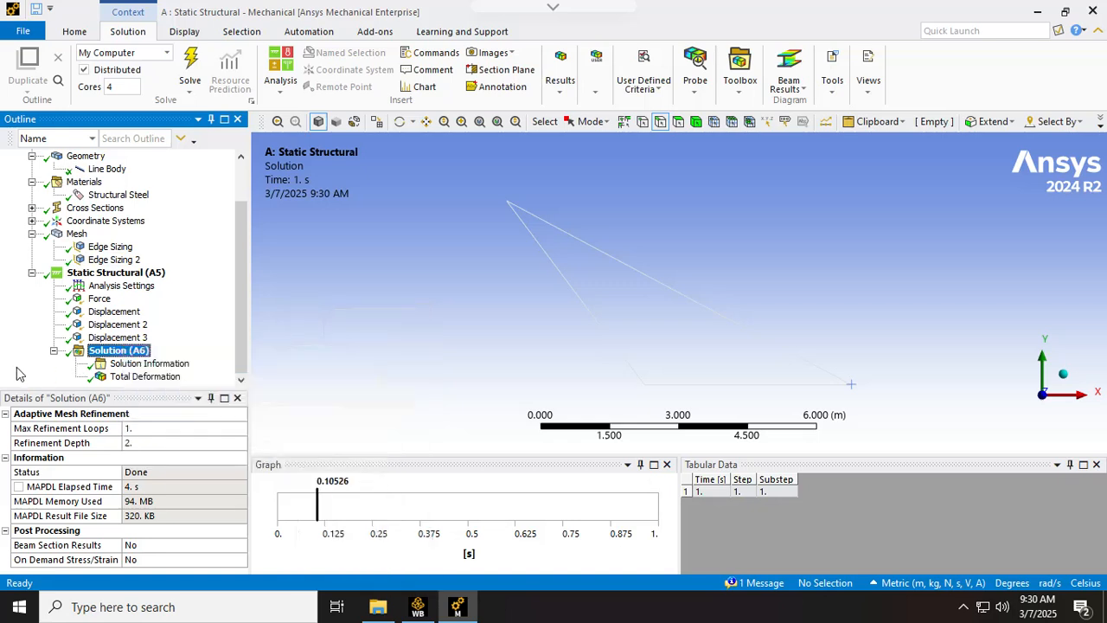
{"action": "right_click", "coordinate": [131, 351]}
{"action": "mouse_move", "coordinate": [191, 359]}
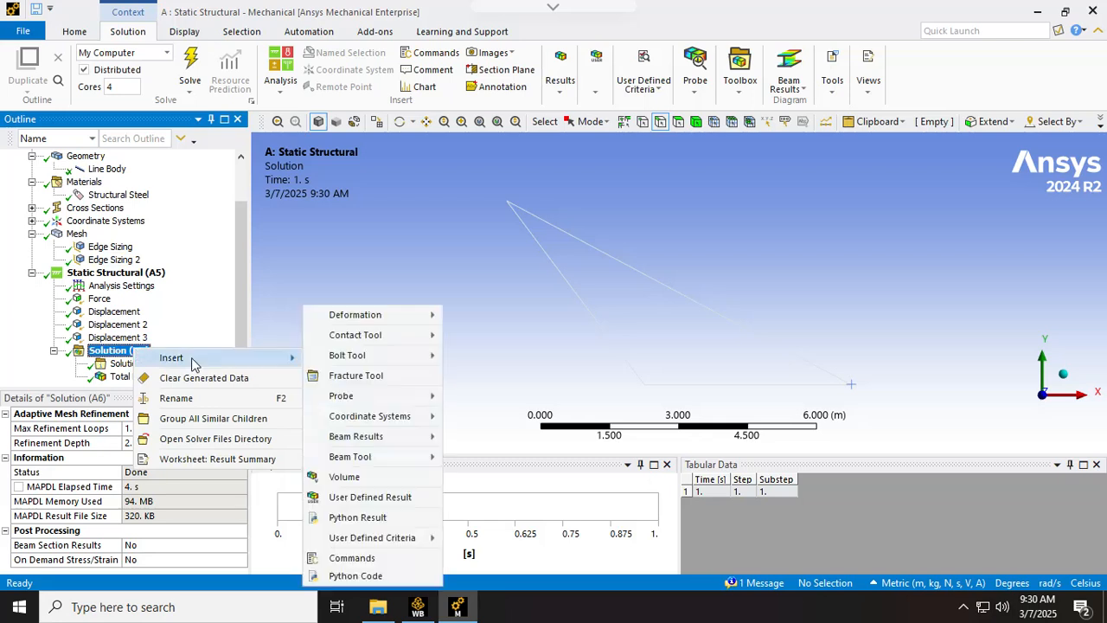
{"action": "mouse_move", "coordinate": [422, 313]}
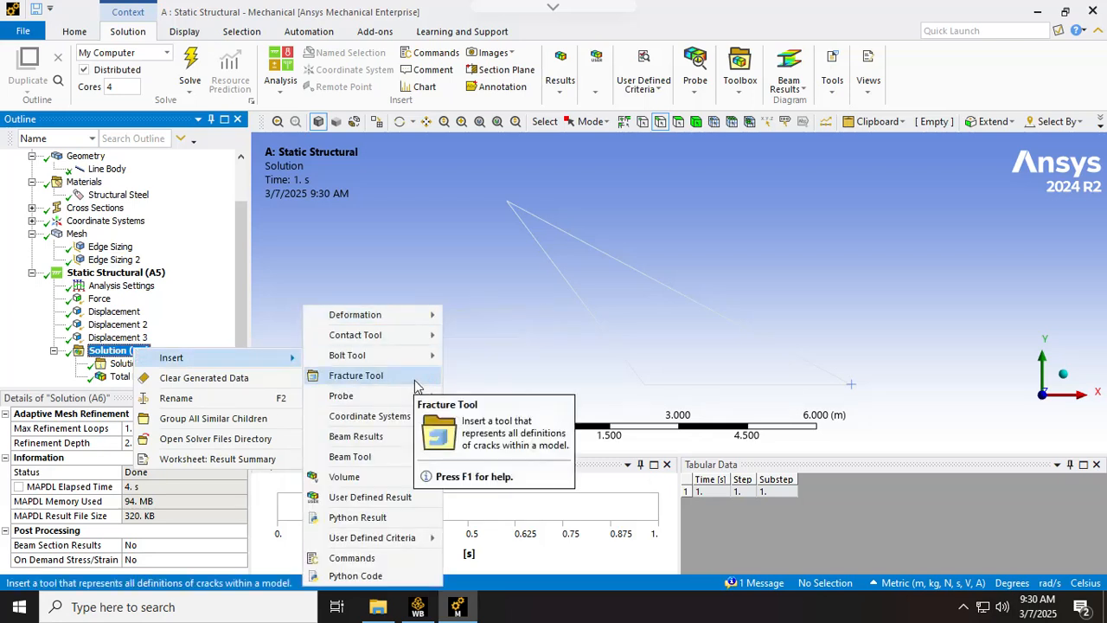
{"action": "mouse_move", "coordinate": [411, 442]}
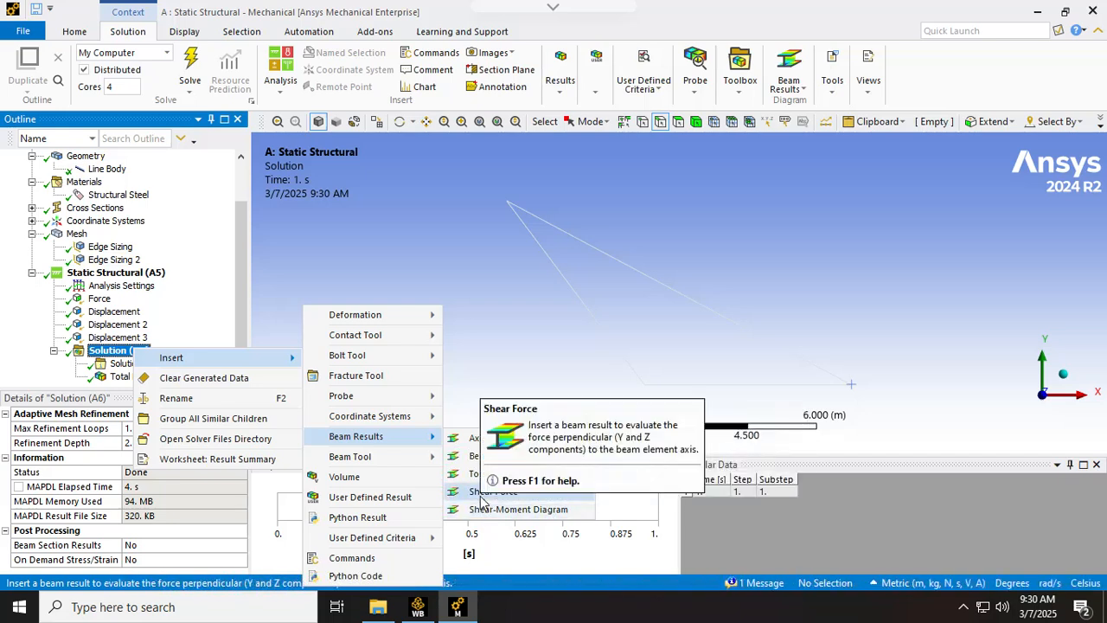
{"action": "mouse_move", "coordinate": [412, 467]}
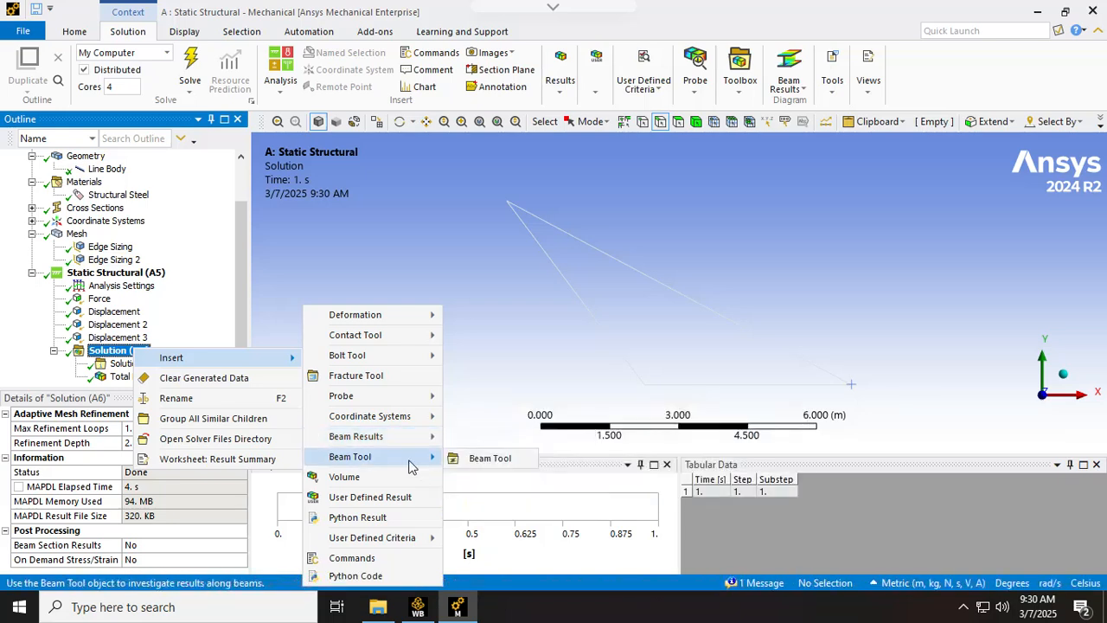
{"action": "left_click", "coordinate": [413, 169]}
Review the two edge sizings, the static structural environment, the geometry import and the line body's definition
{"action": "left_click_drag", "start_coordinate": [244, 299], "coordinate": [221, 223]}
{"action": "left_click", "coordinate": [76, 286]}
{"action": "left_click", "coordinate": [106, 299]}
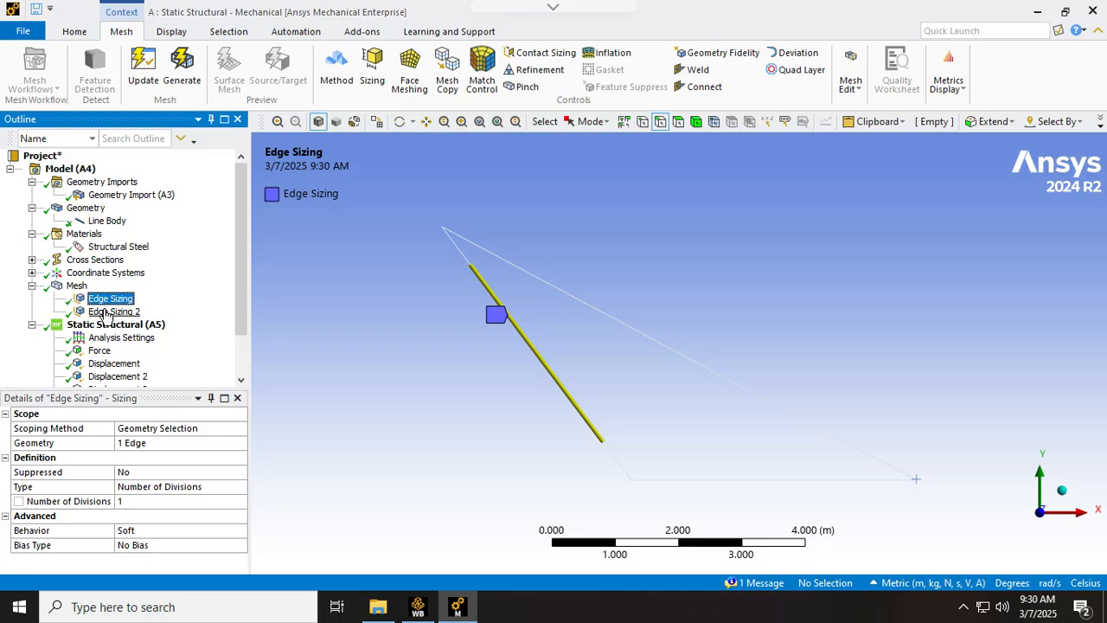
{"action": "left_click", "coordinate": [108, 311]}
{"action": "left_click", "coordinate": [152, 326]}
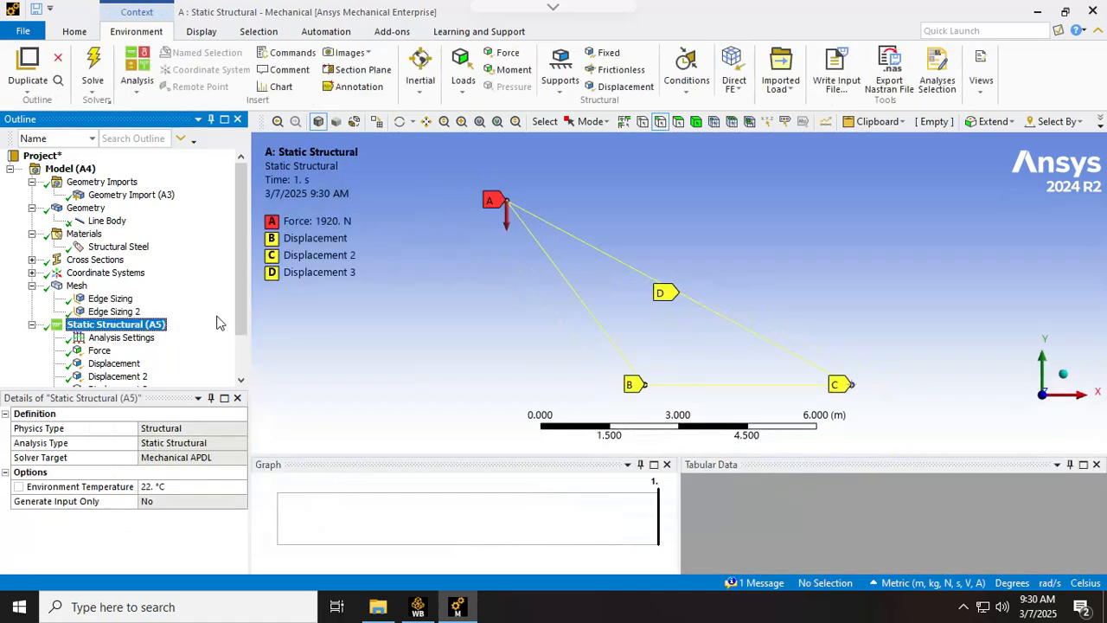
{"action": "left_click", "coordinate": [118, 198]}
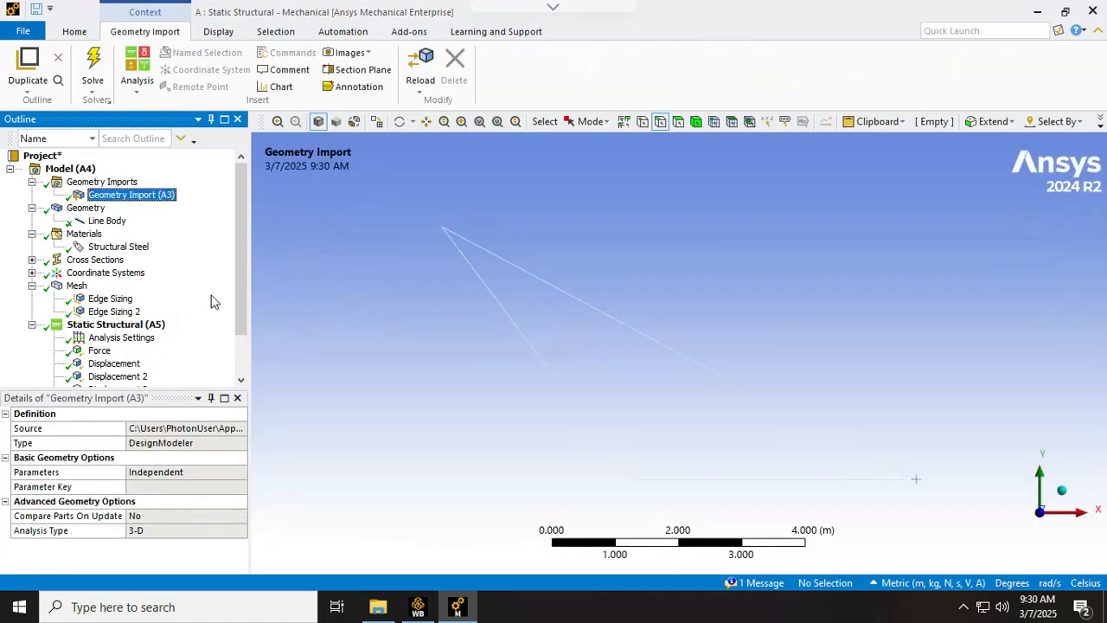
{"action": "left_click", "coordinate": [102, 210]}
{"action": "left_click", "coordinate": [108, 220]}
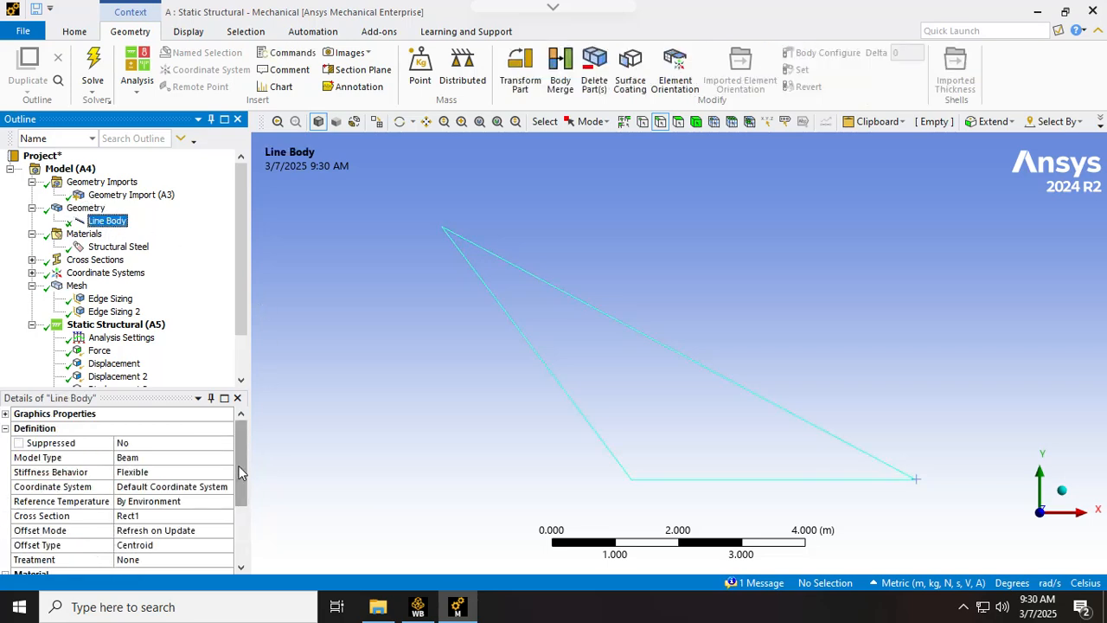
Change the line body's model type to Link/Truss
{"action": "left_click", "coordinate": [143, 459]}
{"action": "left_click", "coordinate": [108, 222]}
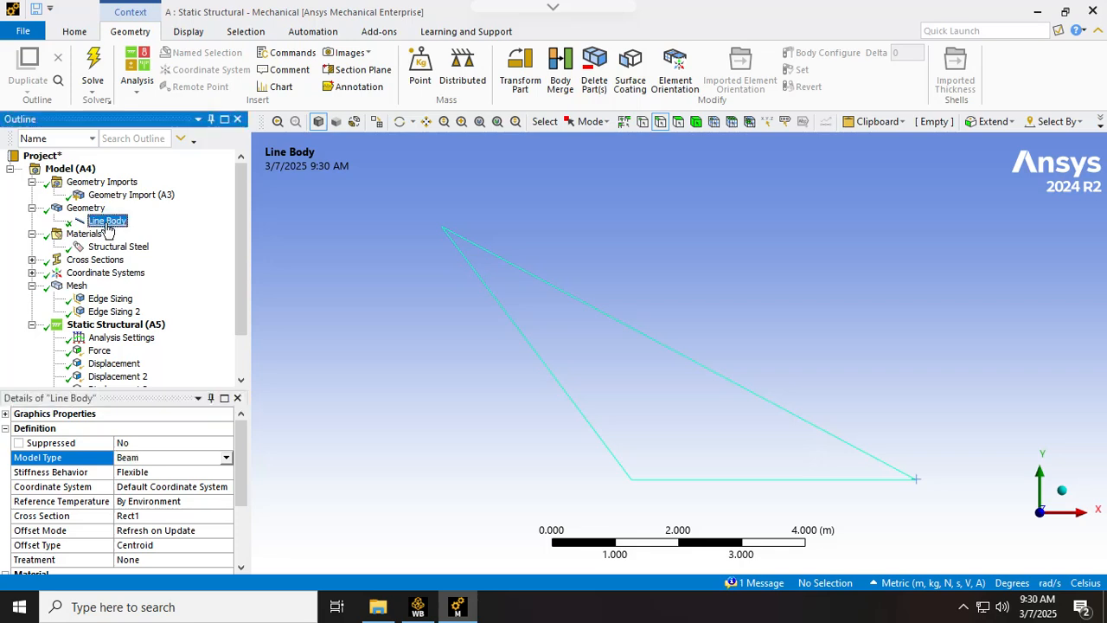
{"action": "left_click", "coordinate": [226, 458]}
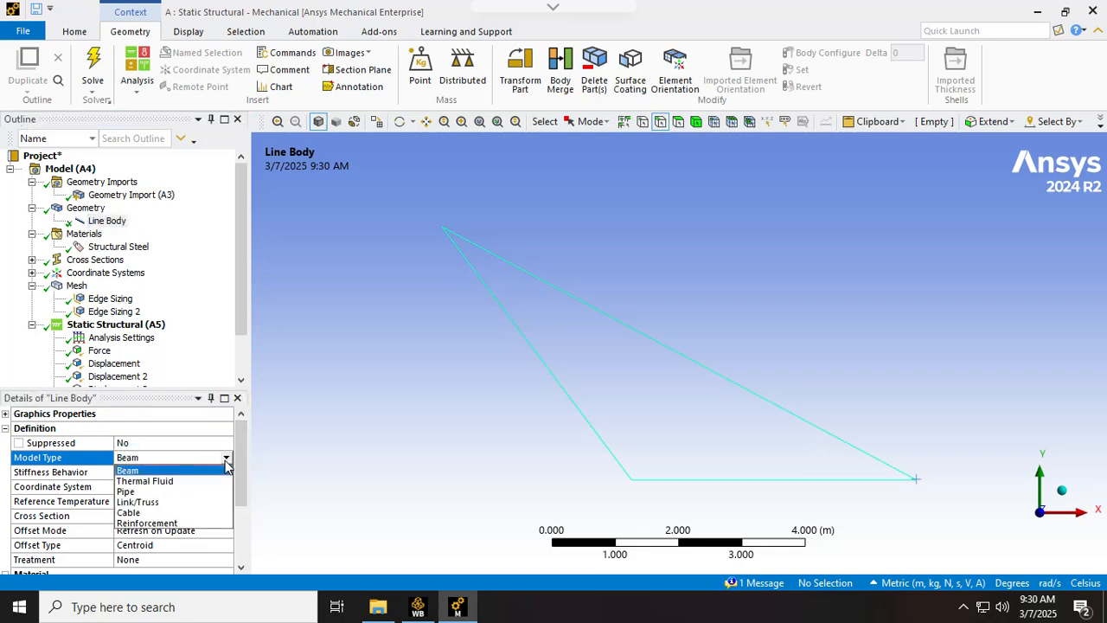
{"action": "left_click", "coordinate": [184, 502]}
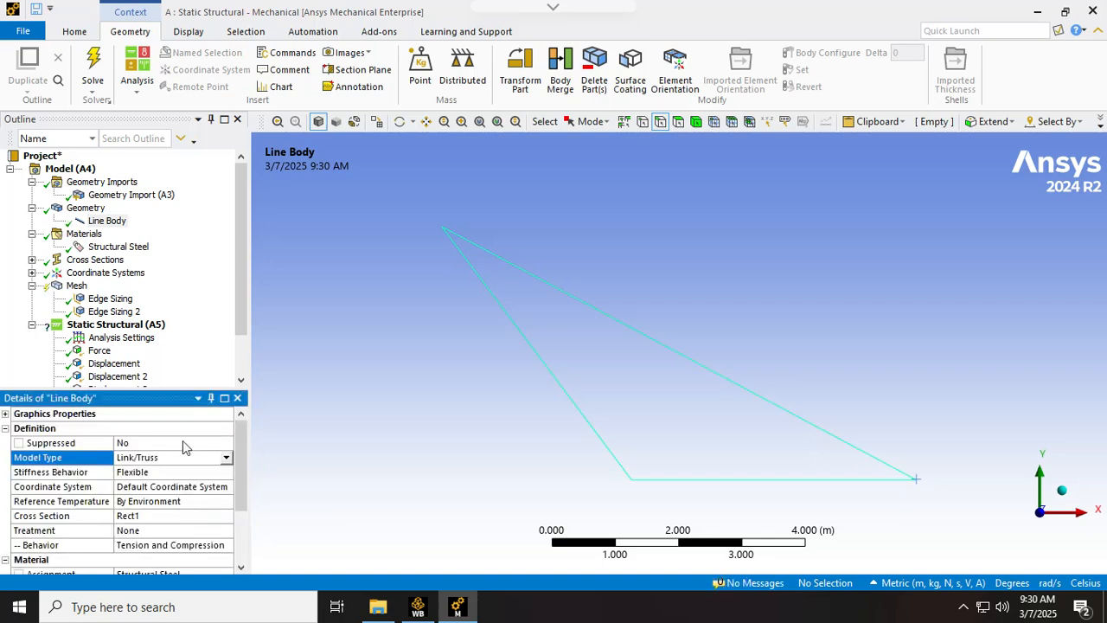
{"action": "left_click", "coordinate": [368, 335]}
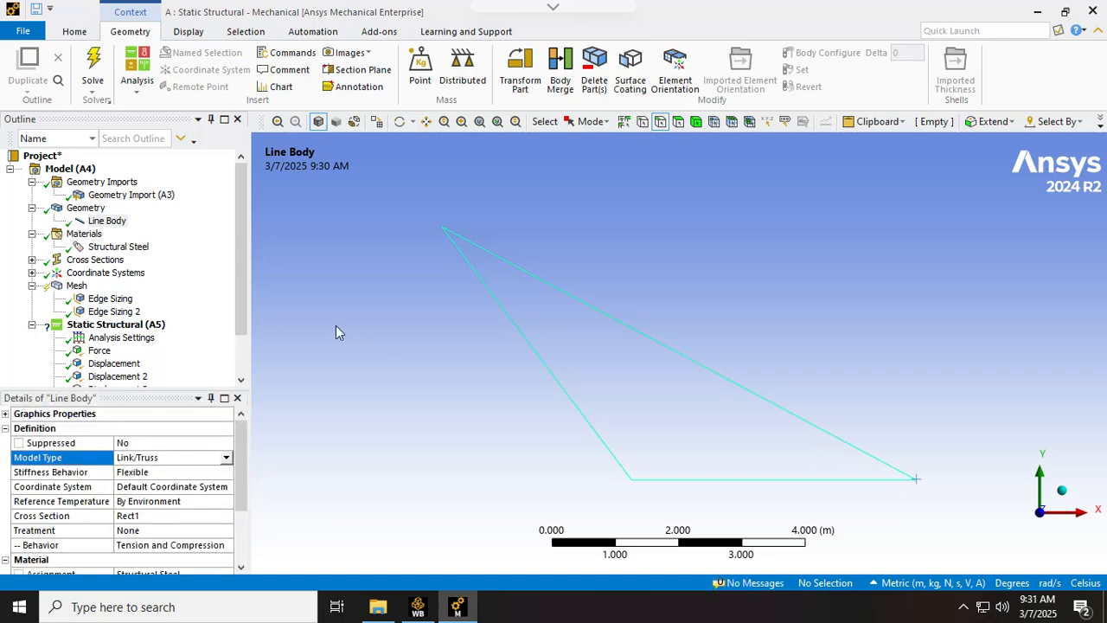
Delete the Displacement 3 support, scoped to the three edges, from the static structural environment
{"action": "left_click_drag", "start_coordinate": [242, 294], "coordinate": [246, 351]}
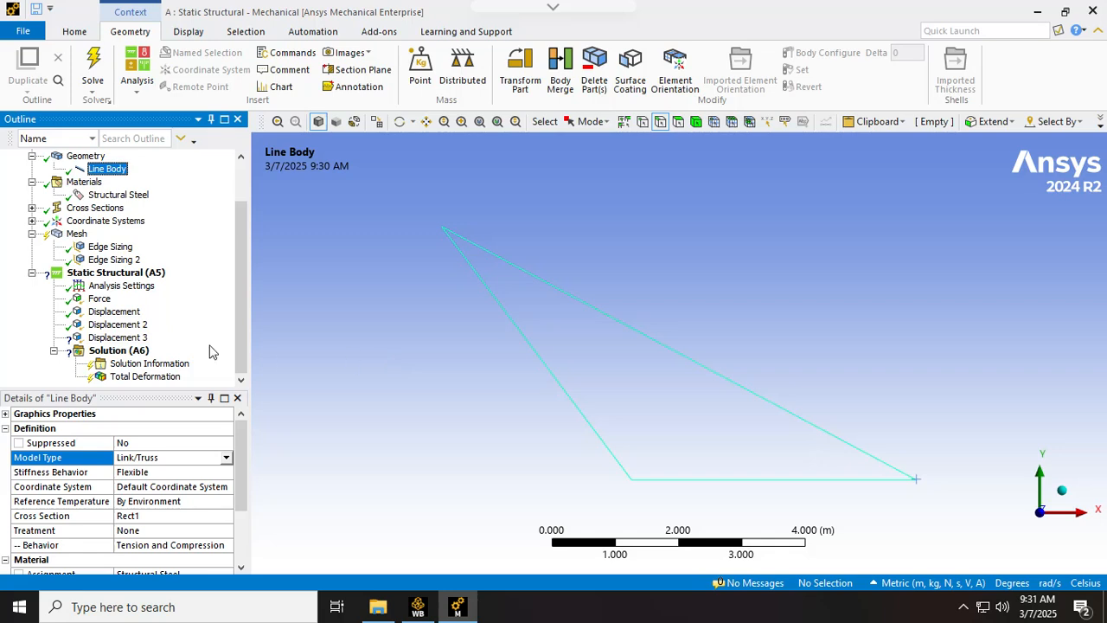
{"action": "left_click", "coordinate": [136, 338]}
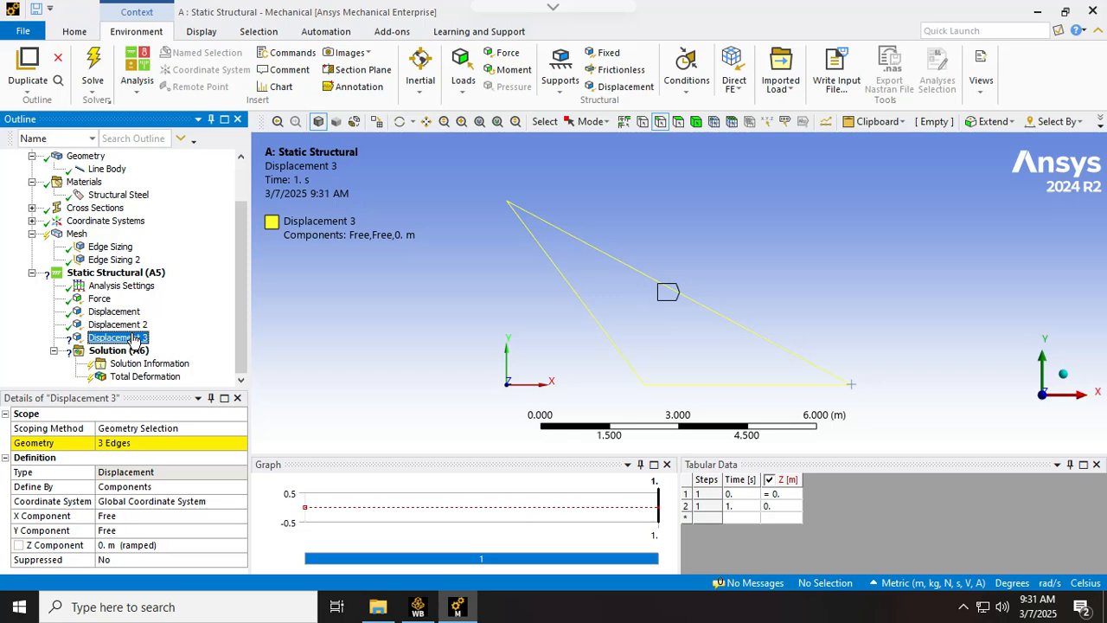
{"action": "right_click", "coordinate": [135, 339]}
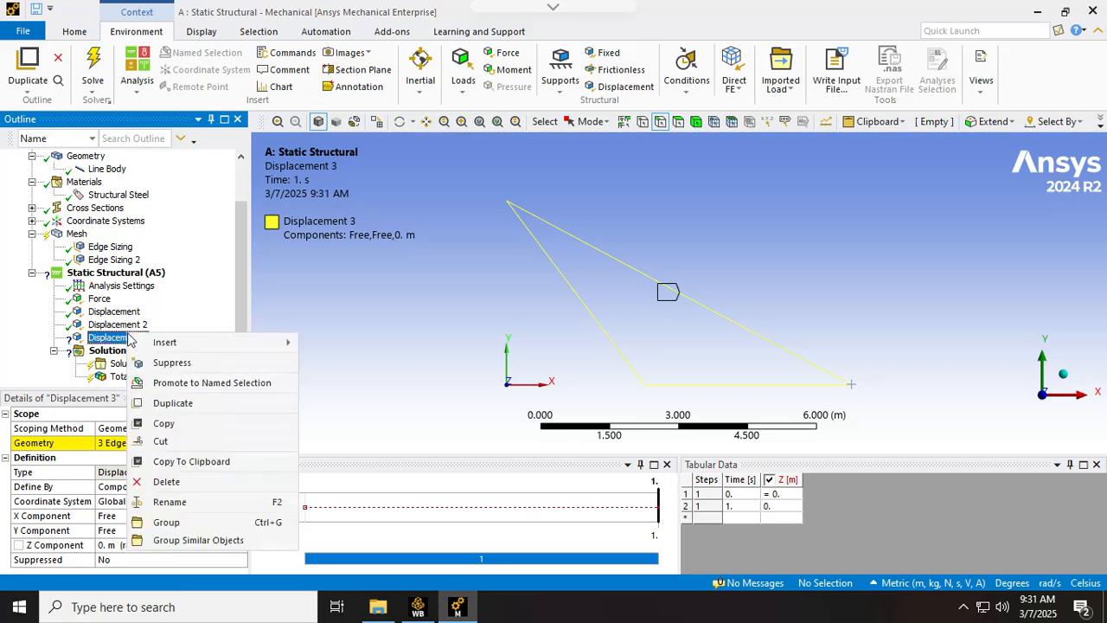
{"action": "left_click", "coordinate": [167, 480]}
{"action": "left_click", "coordinate": [556, 361]}
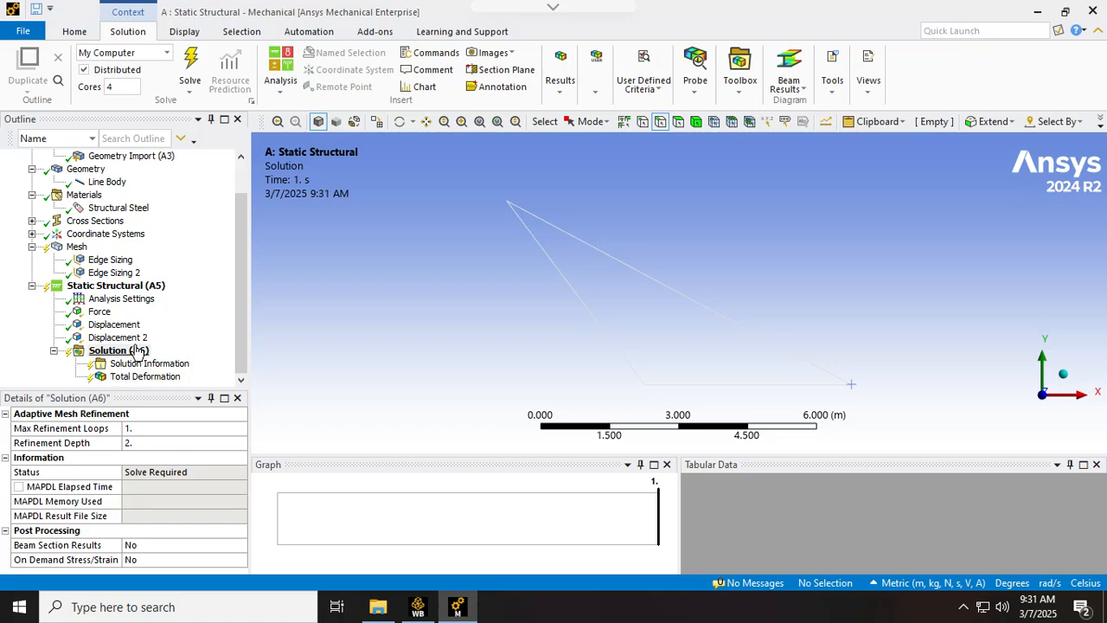
Check the structural steel material and the line body's definition, and solve the static structural analysis again
{"action": "left_click", "coordinate": [115, 208]}
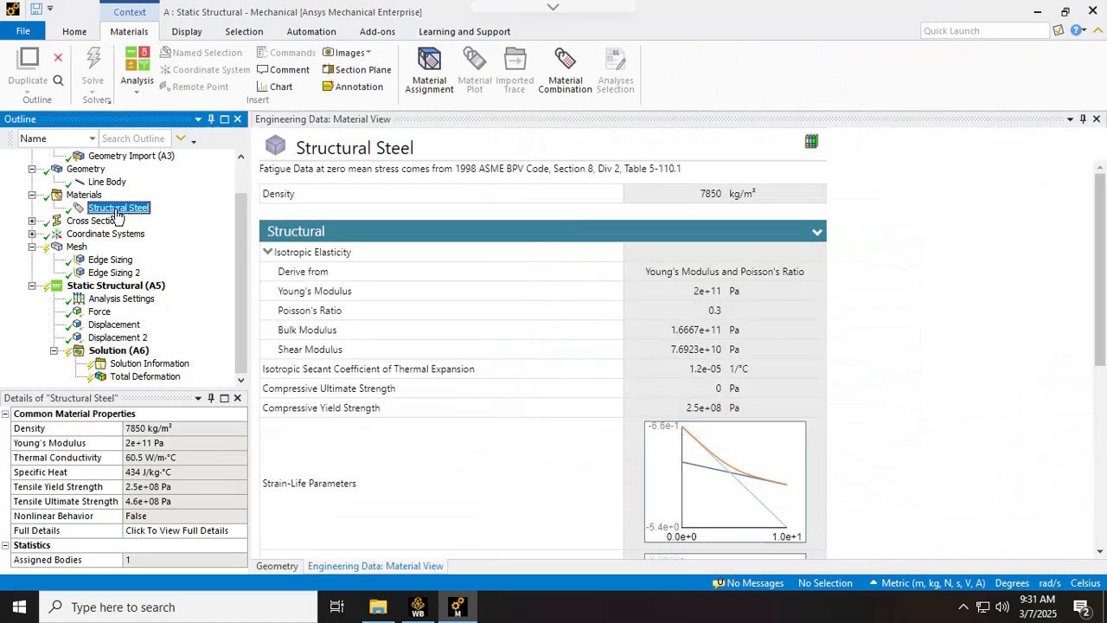
{"action": "left_click", "coordinate": [105, 182]}
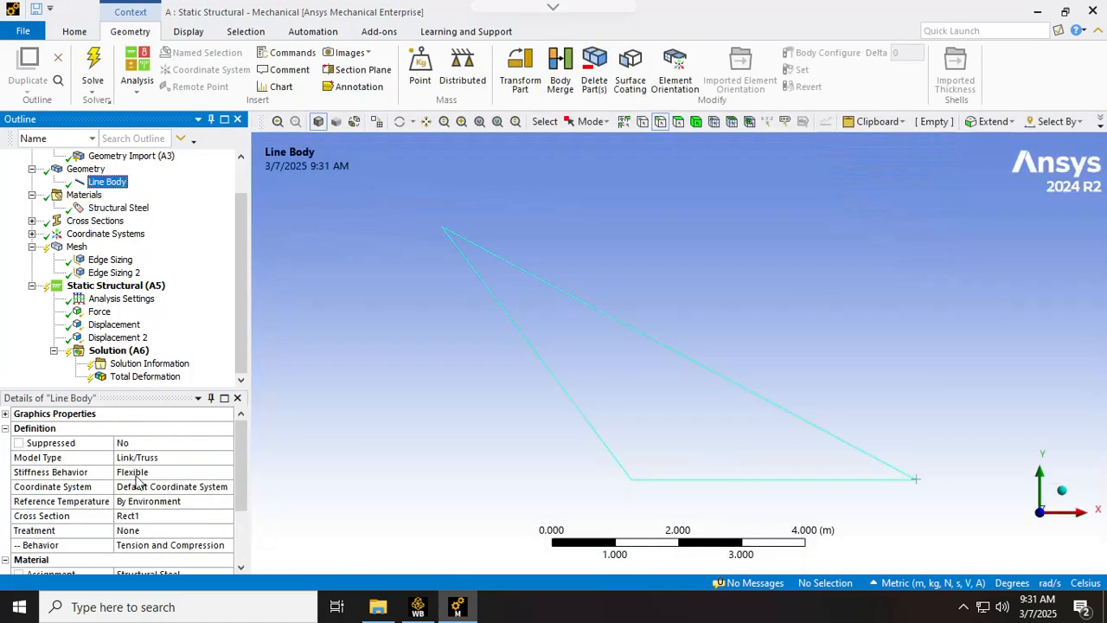
{"action": "right_click", "coordinate": [130, 352]}
{"action": "left_click", "coordinate": [139, 383]}
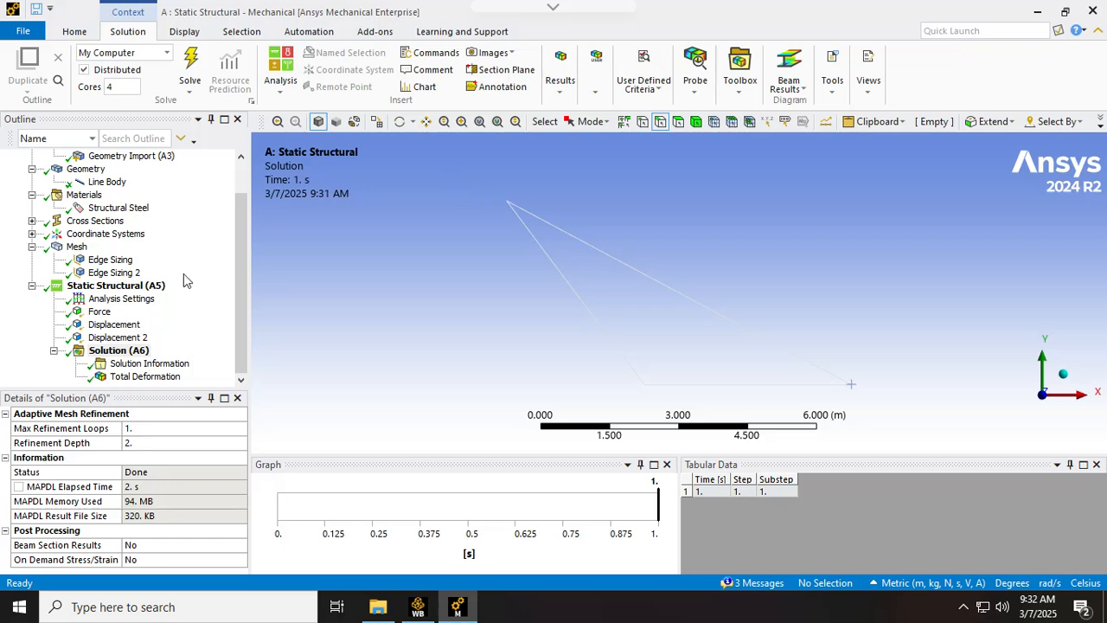
Display the total deformation of the solved truss and play its animation, stopping it when finished
{"action": "left_click", "coordinate": [178, 377]}
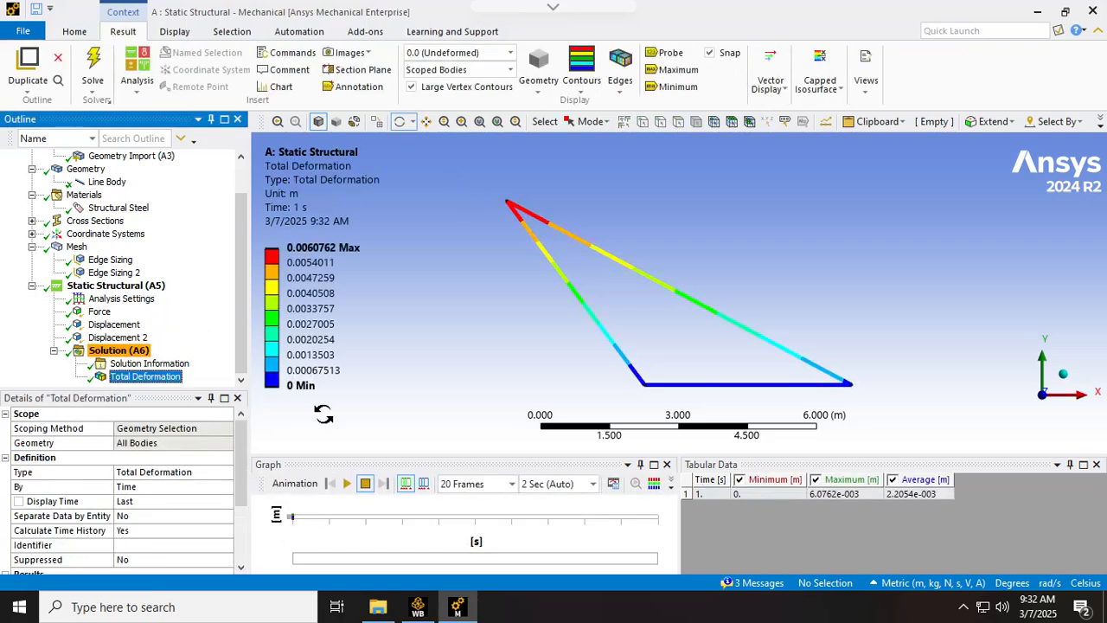
{"action": "left_click", "coordinate": [346, 486]}
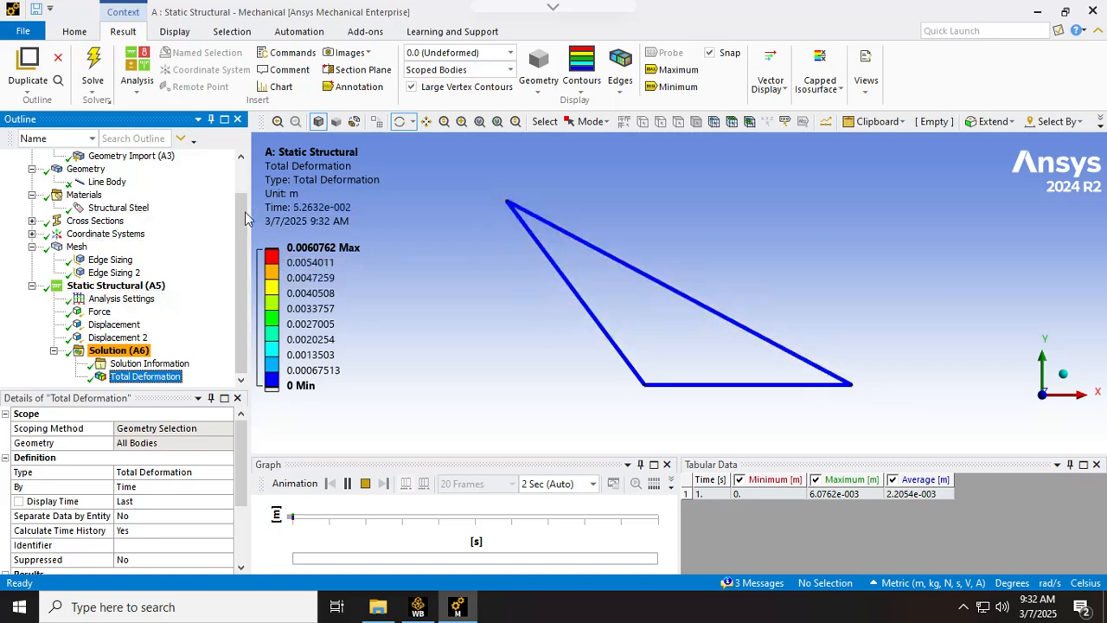
{"action": "left_click", "coordinate": [365, 483]}
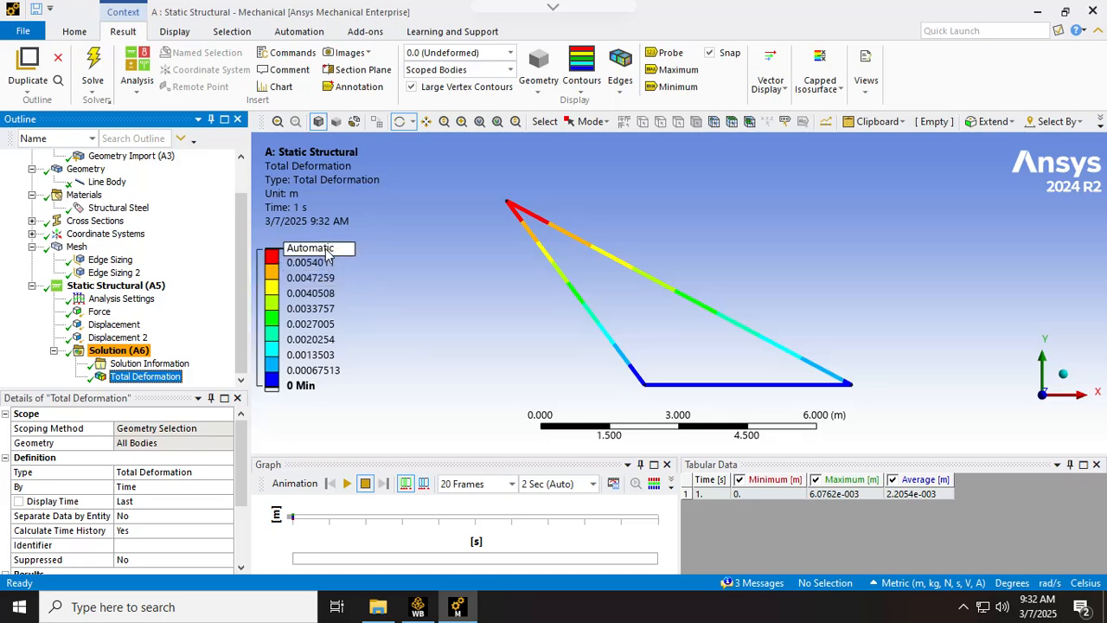
Delete the Total Deformation result from the solution
{"action": "right_click", "coordinate": [177, 381]}
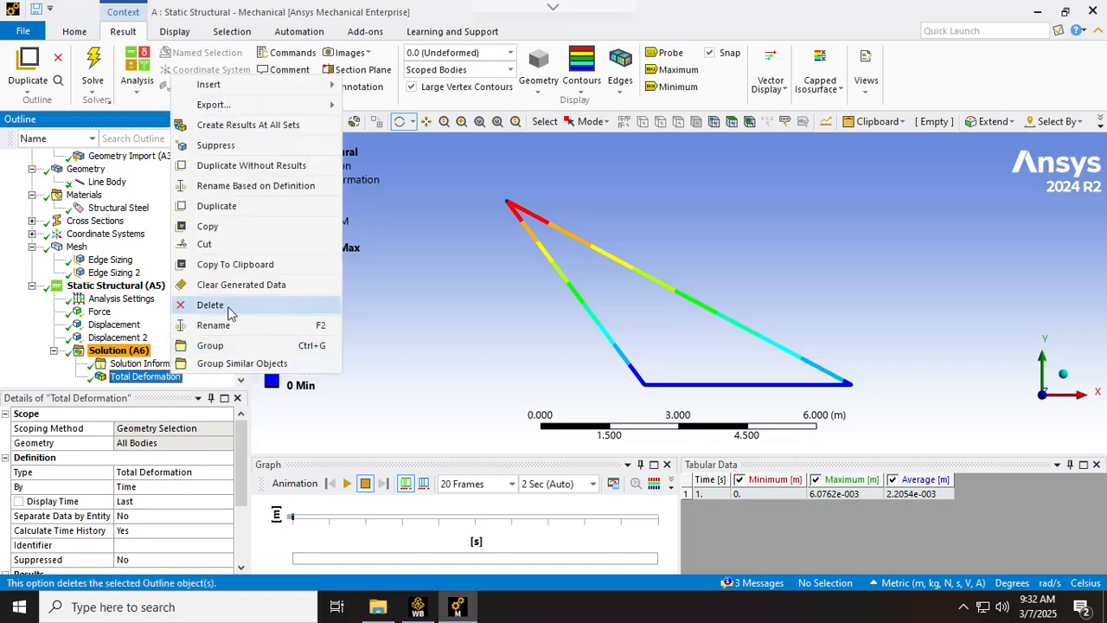
{"action": "left_click", "coordinate": [213, 305]}
{"action": "left_click", "coordinate": [543, 363]}
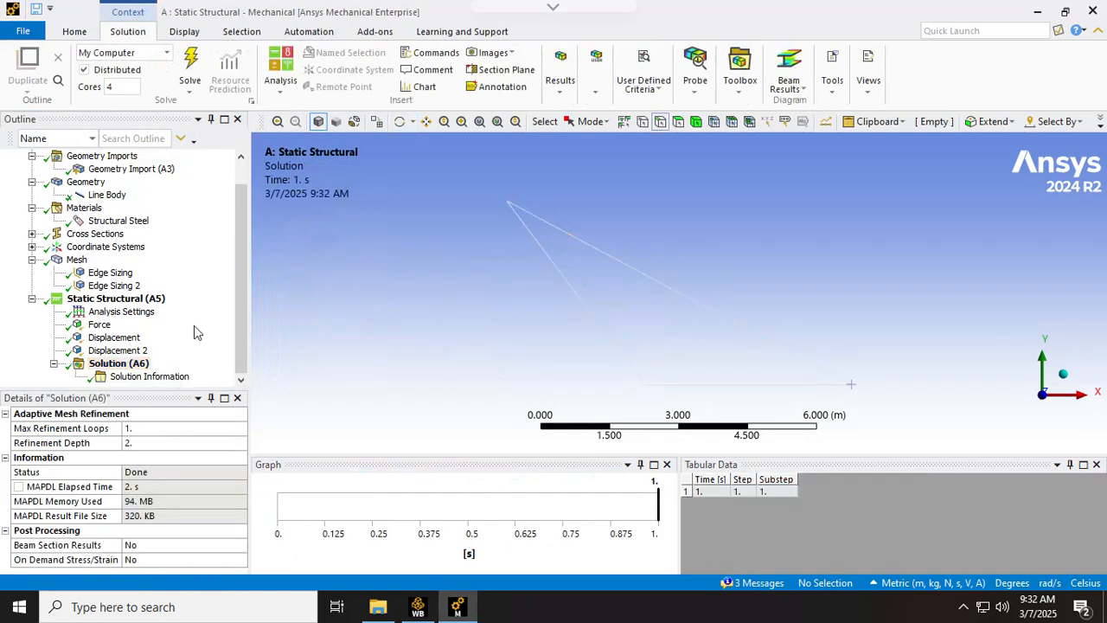
Insert a Directional Deformation result under the solution and set its orientation to Y Axis
{"action": "right_click", "coordinate": [135, 366]}
{"action": "mouse_move", "coordinate": [173, 370]}
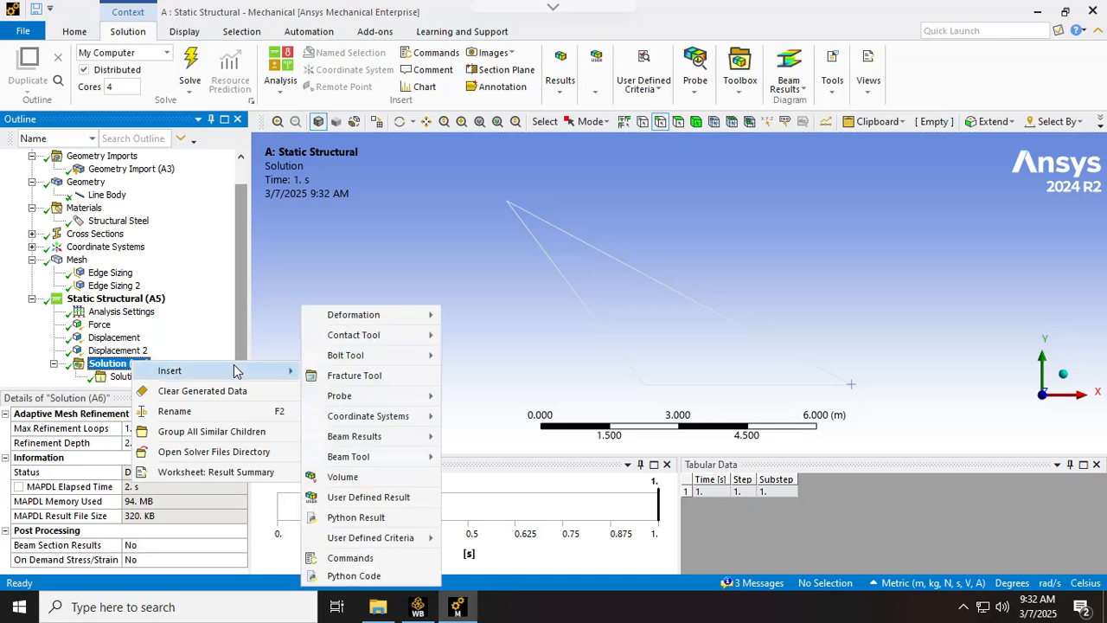
{"action": "mouse_move", "coordinate": [381, 324]}
{"action": "left_click", "coordinate": [484, 333]}
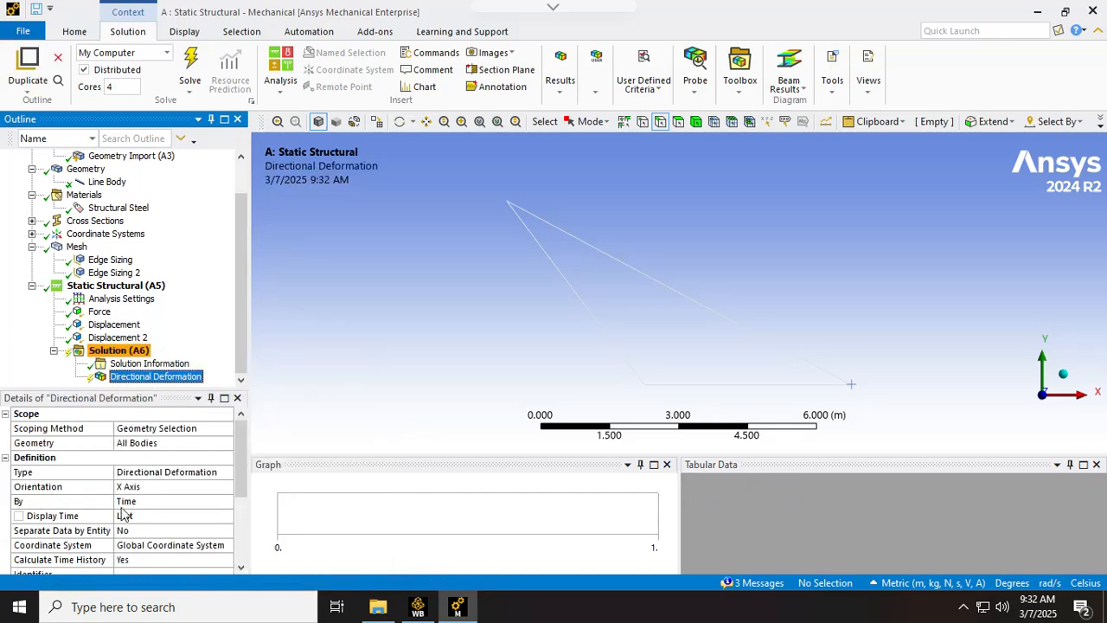
{"action": "left_click", "coordinate": [156, 485]}
{"action": "left_click", "coordinate": [162, 488]}
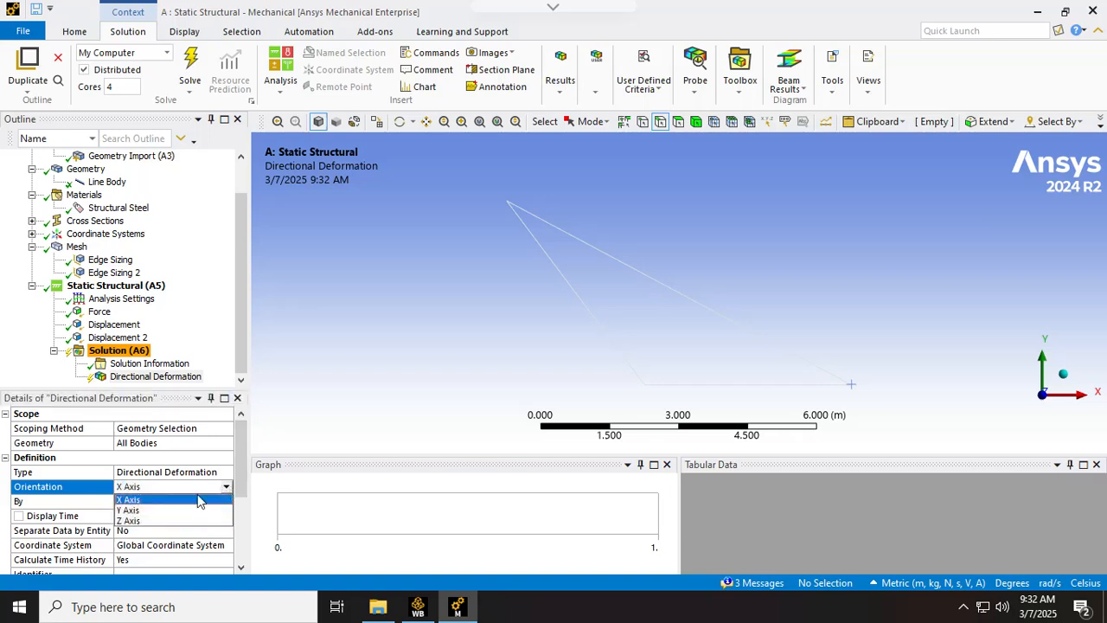
{"action": "left_click", "coordinate": [171, 512]}
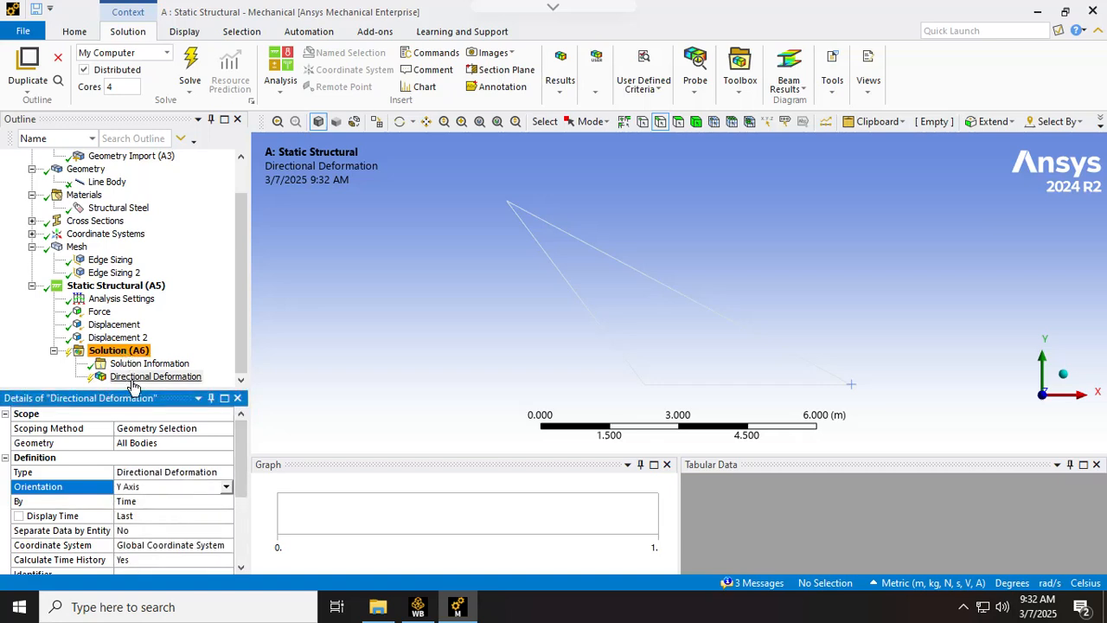
{"action": "left_click", "coordinate": [132, 381]}
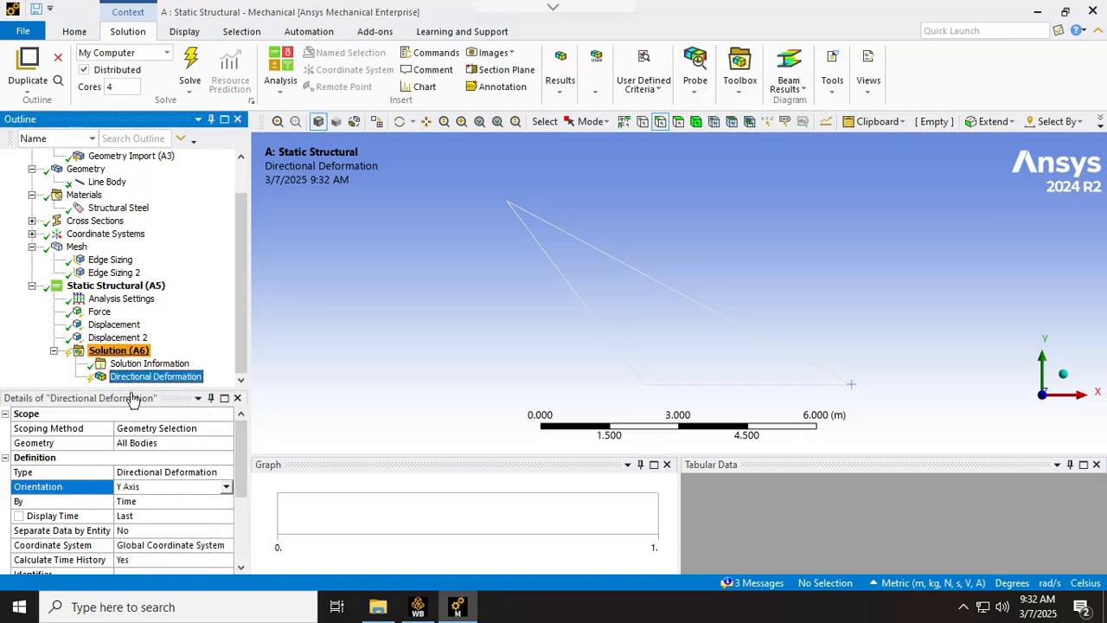
Evaluate all results and display the directional deformation of the truss
{"action": "left_click", "coordinate": [119, 355]}
{"action": "right_click", "coordinate": [119, 354]}
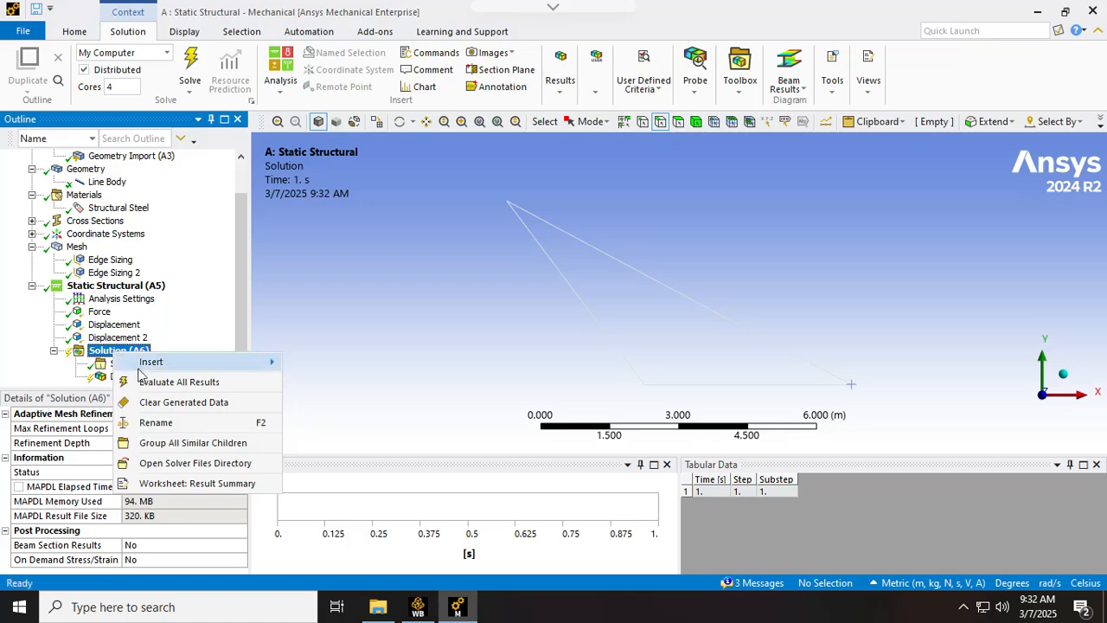
{"action": "left_click", "coordinate": [144, 382]}
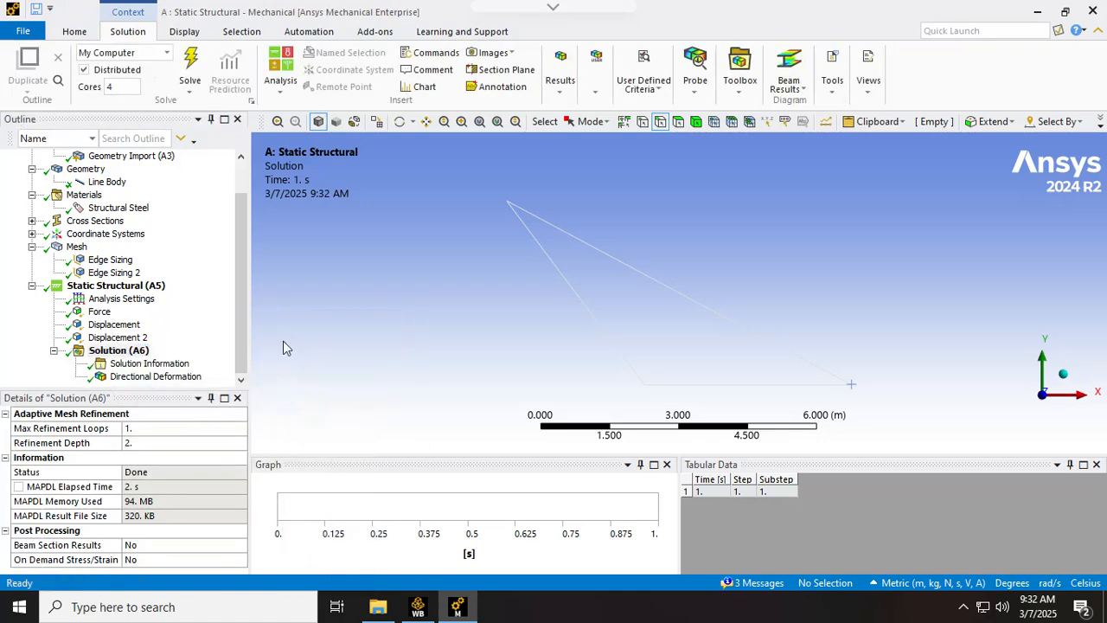
{"action": "left_click", "coordinate": [134, 377]}
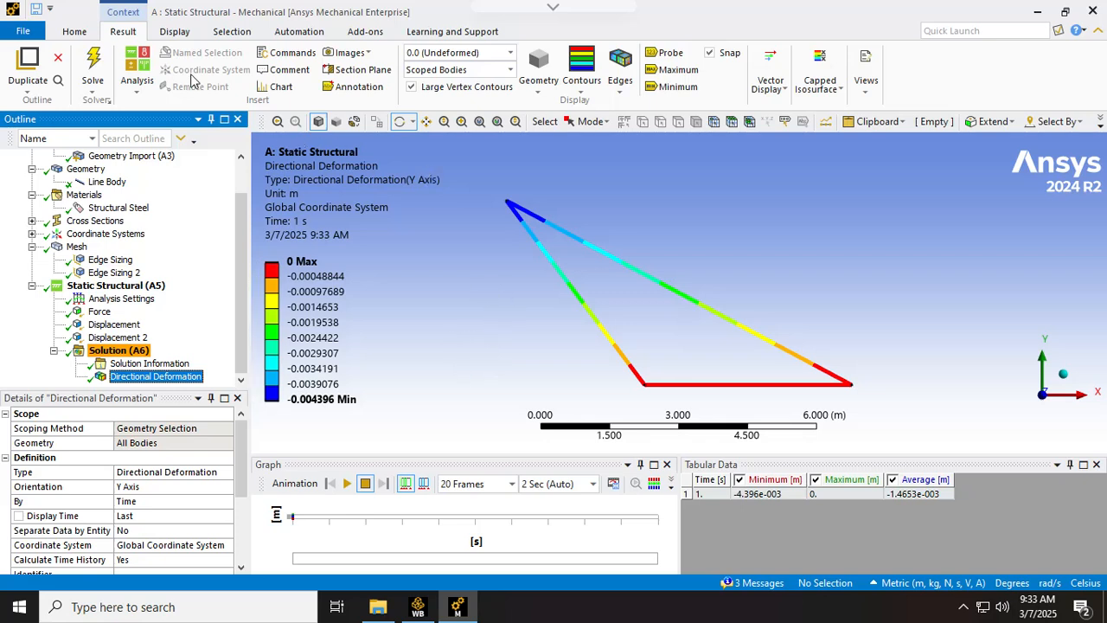
Turn on the probe and label the maximum and minimum directional deformation on the truss
{"action": "left_click", "coordinate": [301, 292]}
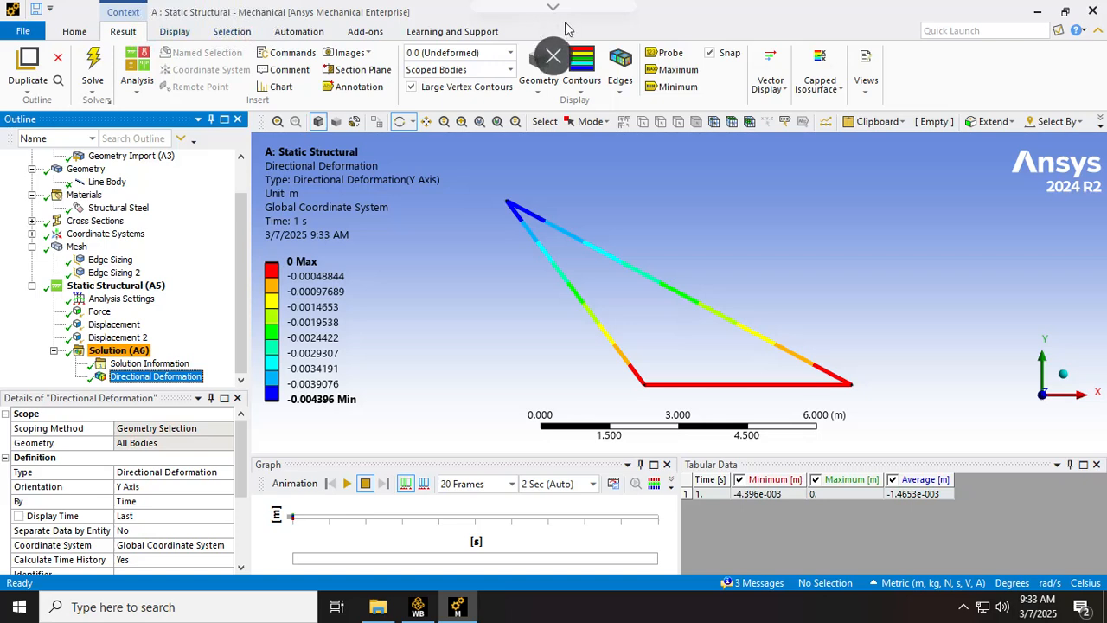
{"action": "left_click", "coordinate": [667, 52]}
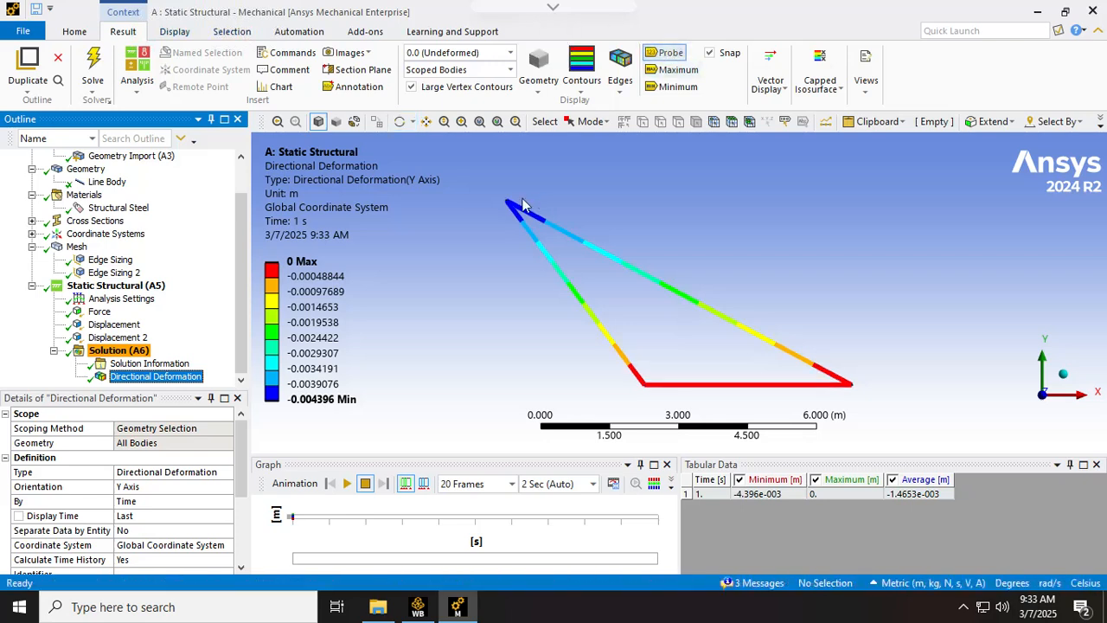
{"action": "left_click", "coordinate": [665, 52]}
{"action": "left_click", "coordinate": [667, 53]}
{"action": "left_click", "coordinate": [666, 70]}
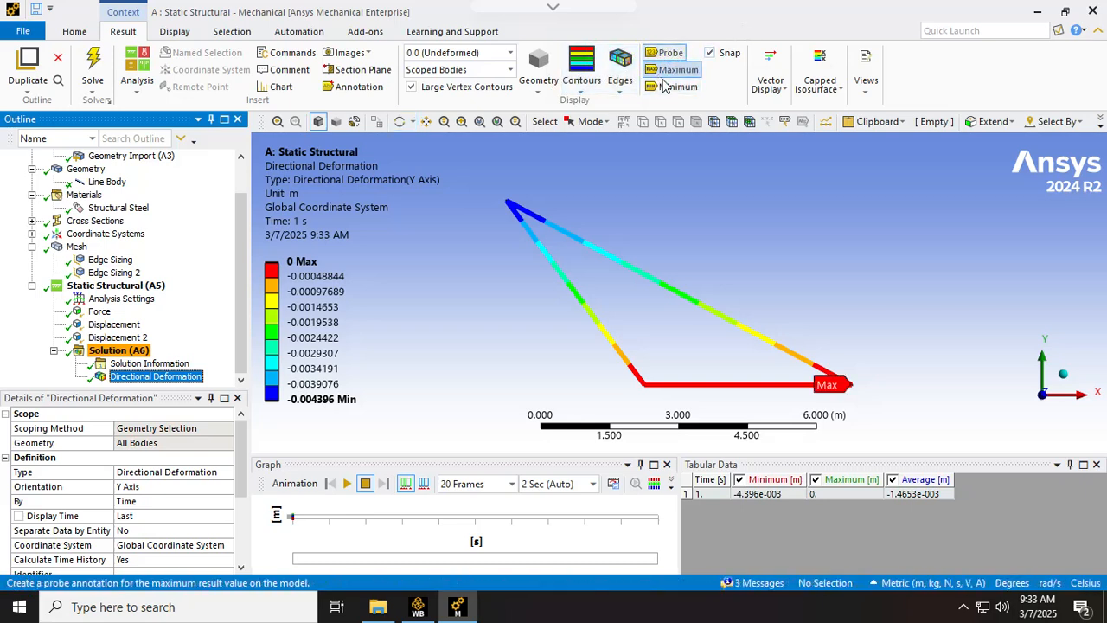
{"action": "left_click", "coordinate": [671, 87]}
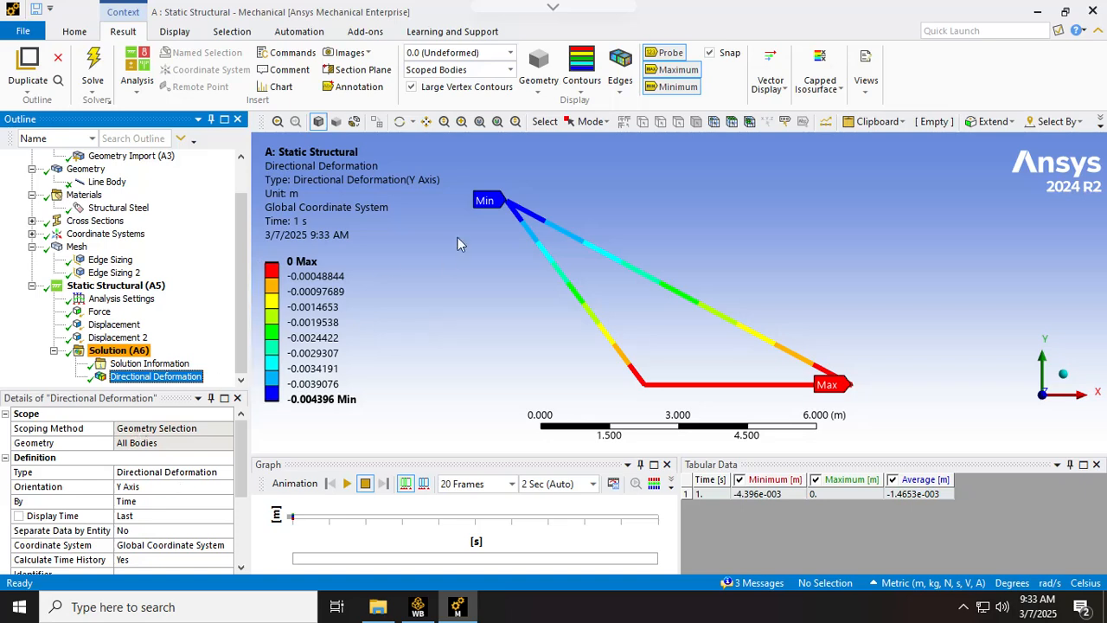
Play the directional deformation animation and set the deformation scale to 1.4e+002 (Auto Scale)
{"action": "left_click", "coordinate": [139, 379]}
{"action": "left_click", "coordinate": [347, 484]}
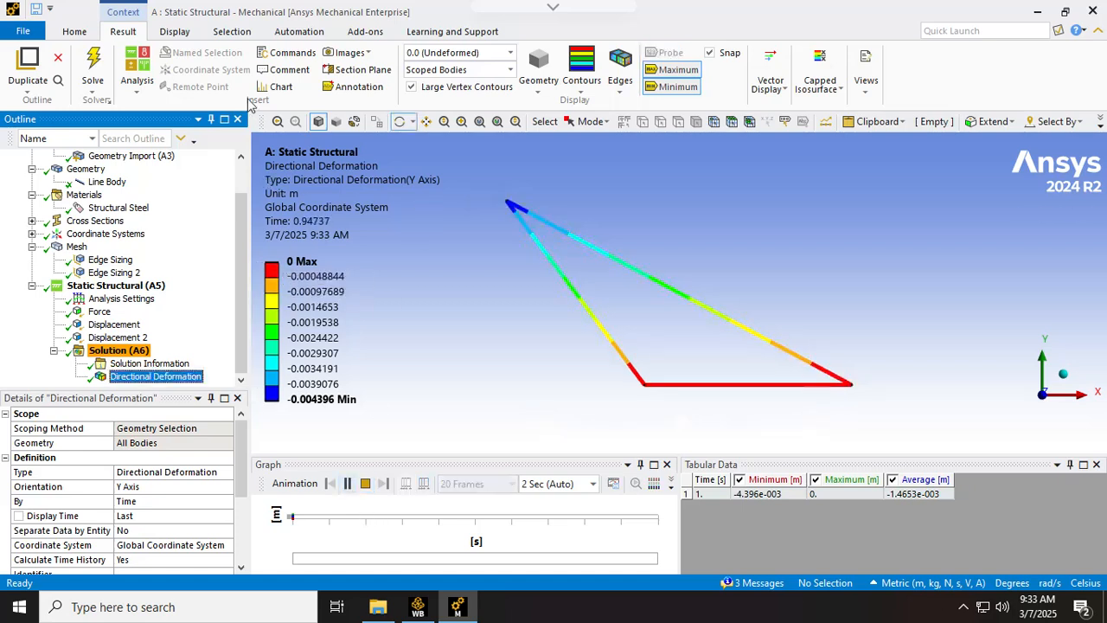
{"action": "left_click", "coordinate": [509, 55]}
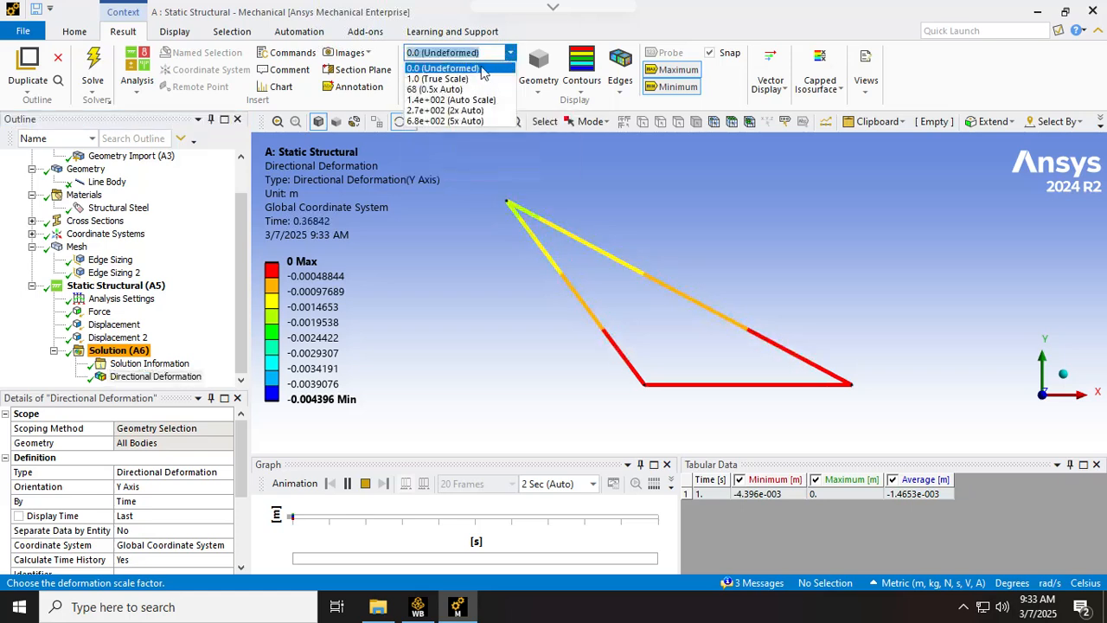
{"action": "left_click", "coordinate": [450, 99]}
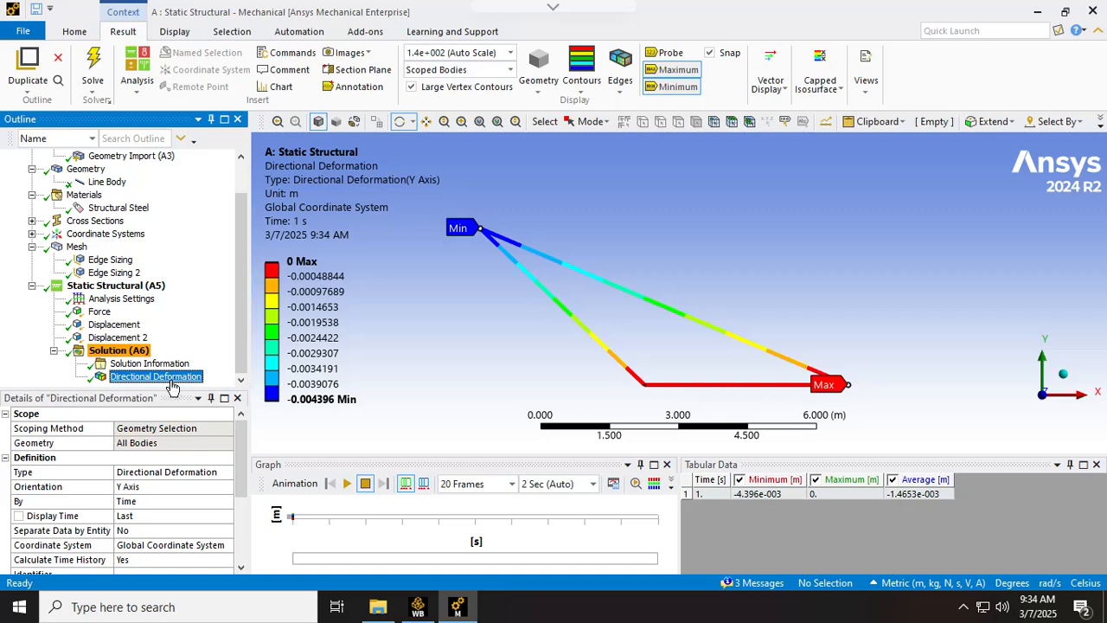
Play the directional deformation animation, inspect the truss from other angles and restore the Front view
{"action": "left_click", "coordinate": [347, 485]}
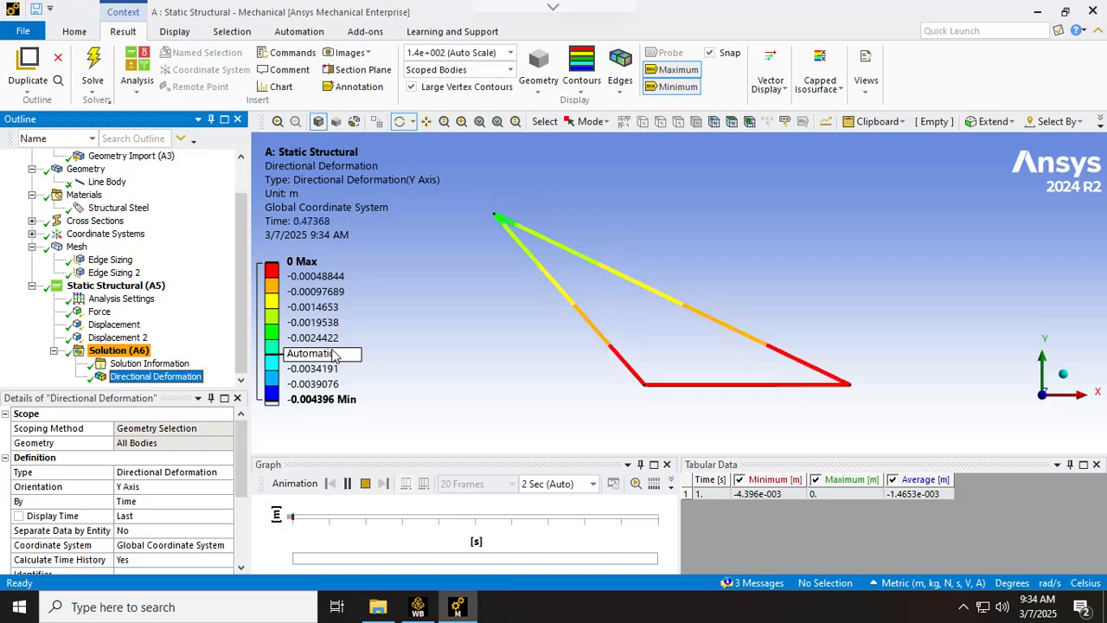
{"action": "left_click_drag", "start_coordinate": [476, 252], "coordinate": [675, 216]}
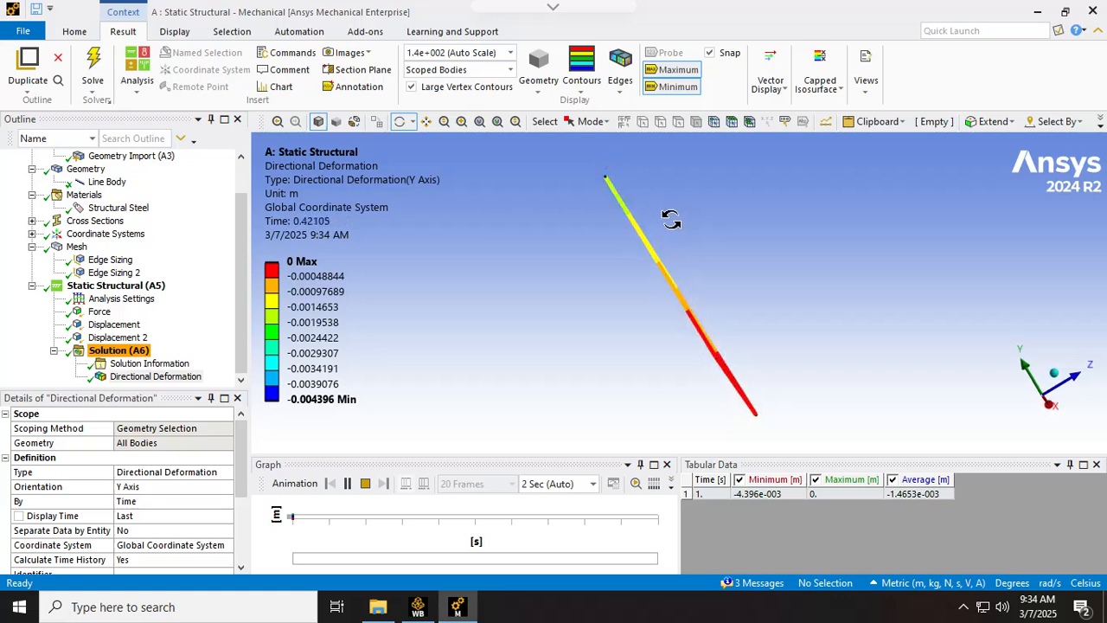
{"action": "left_click_drag", "start_coordinate": [671, 220], "coordinate": [519, 338]}
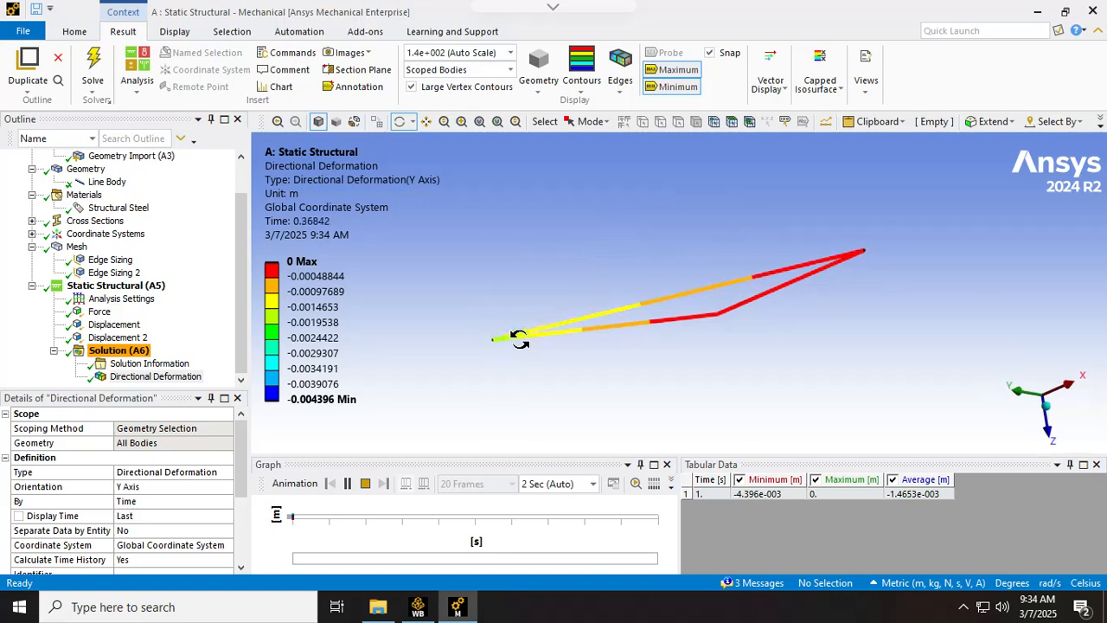
{"action": "left_click", "coordinate": [173, 31]}
{"action": "left_click", "coordinate": [51, 88]}
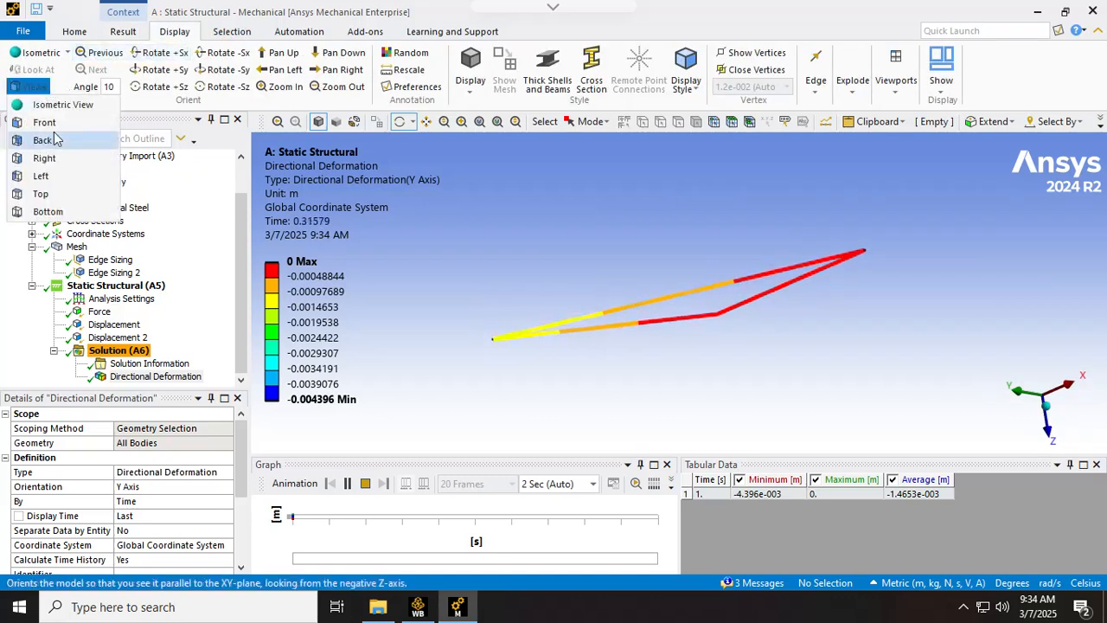
{"action": "left_click", "coordinate": [30, 119]}
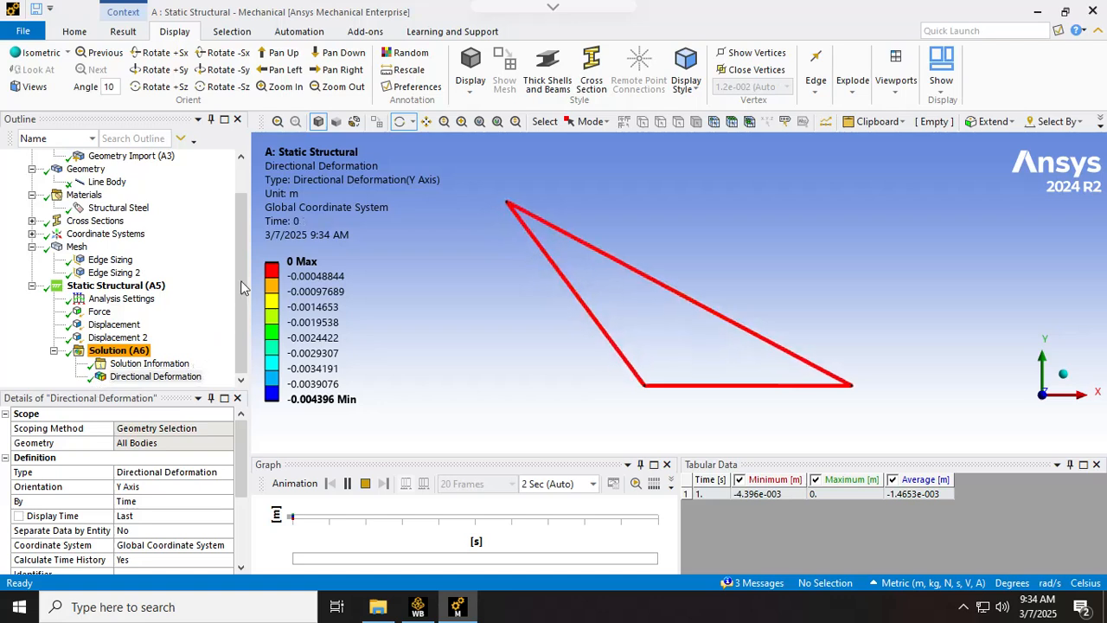
Review the Structural Steel properties and Line Body details, and return to the directional deformation result
{"action": "left_click", "coordinate": [155, 376]}
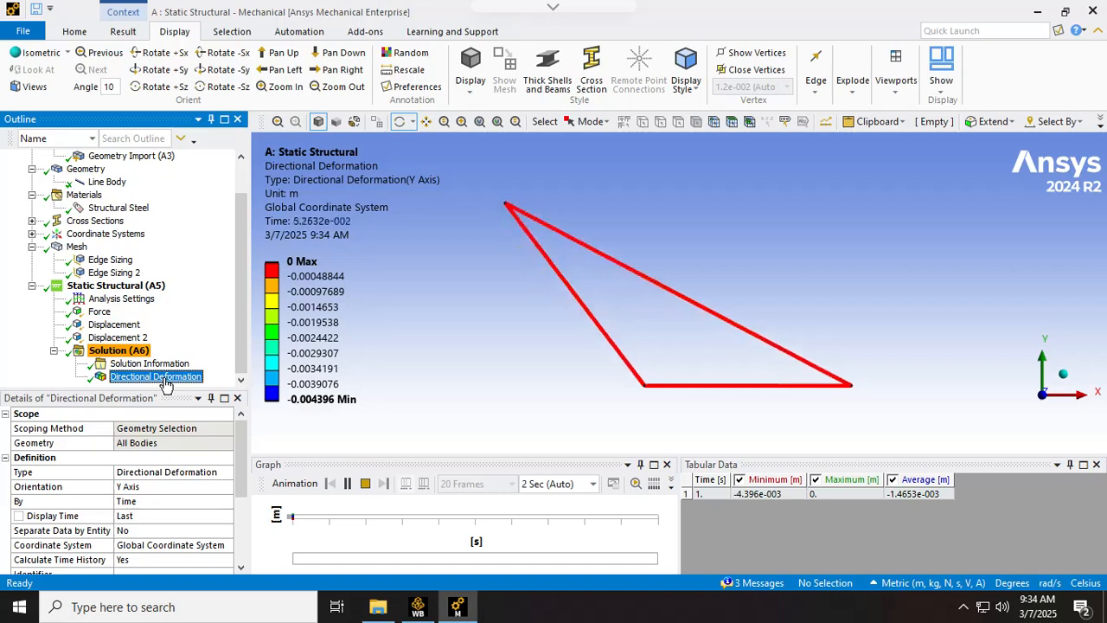
{"action": "right_click", "coordinate": [164, 380]}
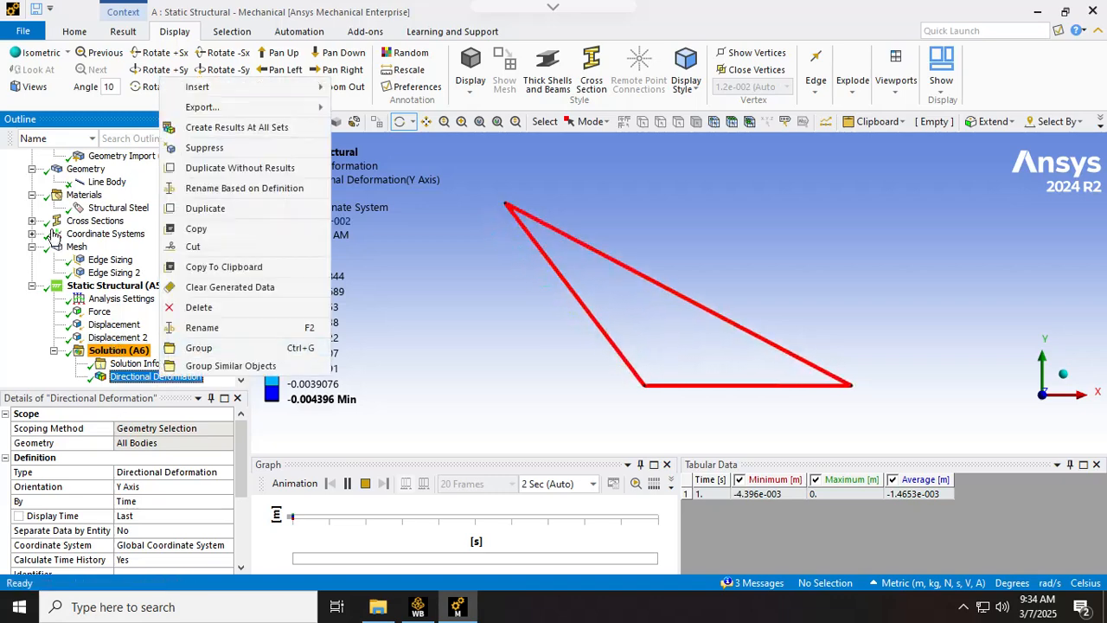
{"action": "left_click", "coordinate": [114, 208]}
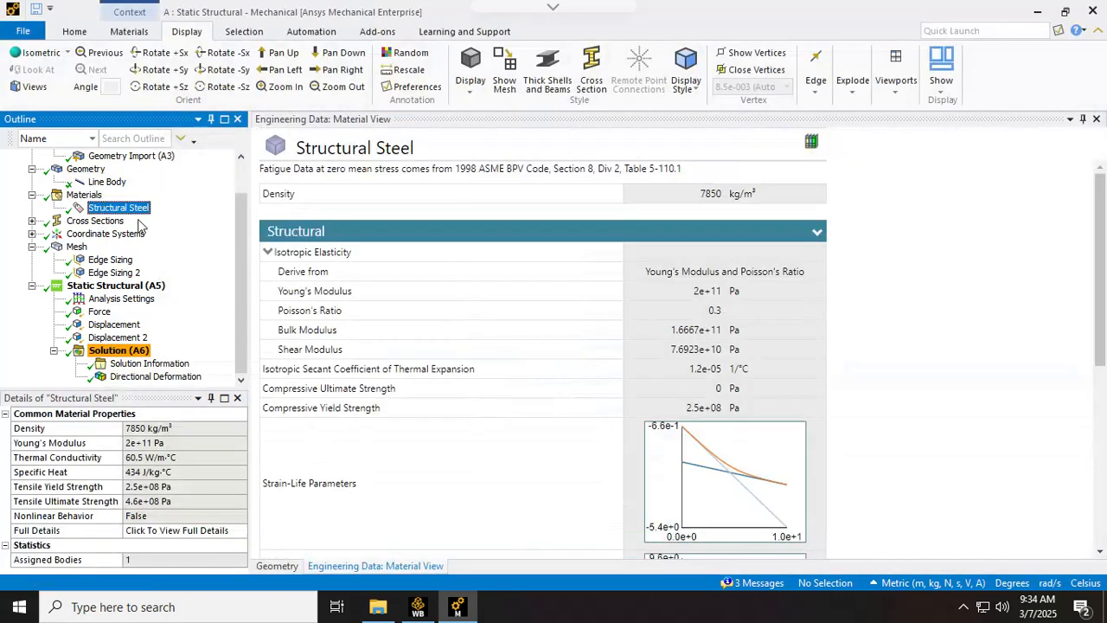
{"action": "left_click", "coordinate": [111, 182]}
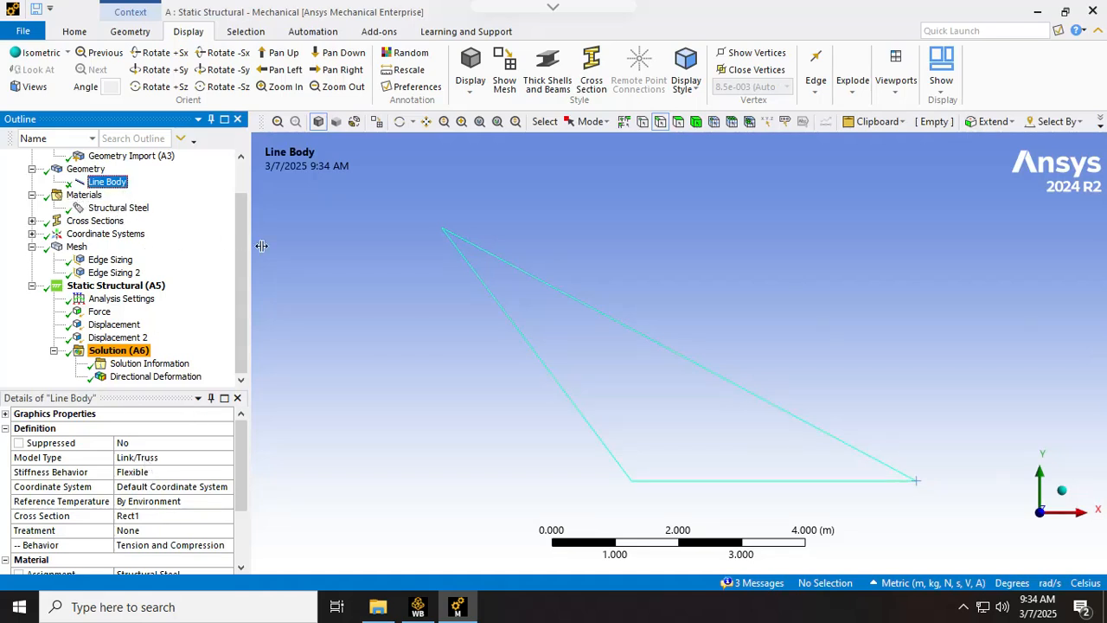
{"action": "left_click", "coordinate": [198, 374]}
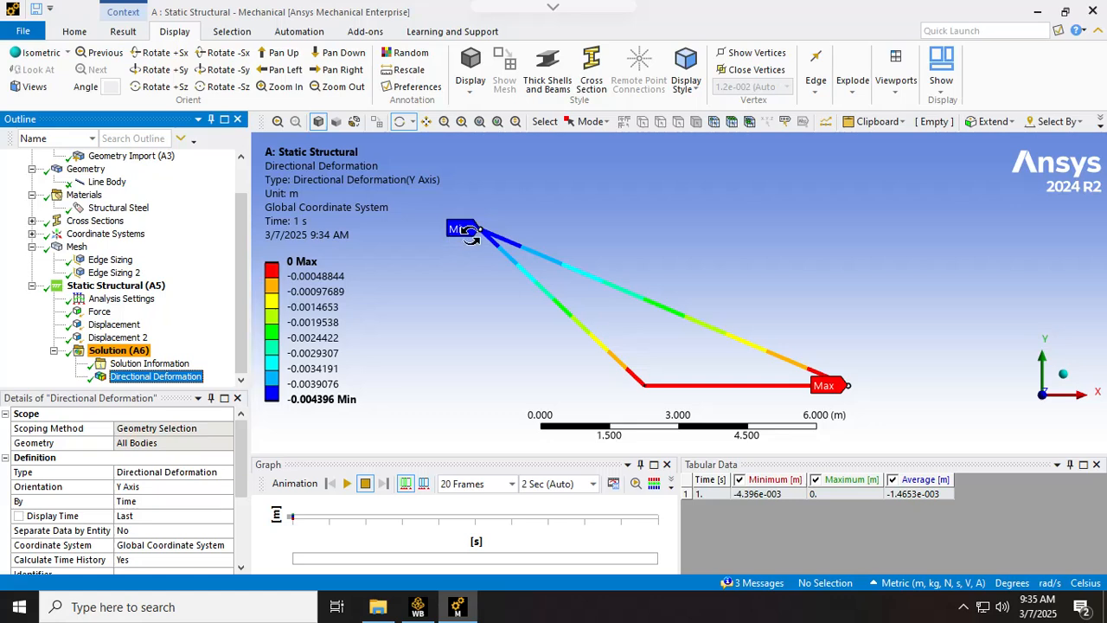
Set the Line Body's model type to Beam
{"action": "left_click", "coordinate": [317, 399]}
{"action": "left_click_drag", "start_coordinate": [243, 296], "coordinate": [246, 224]}
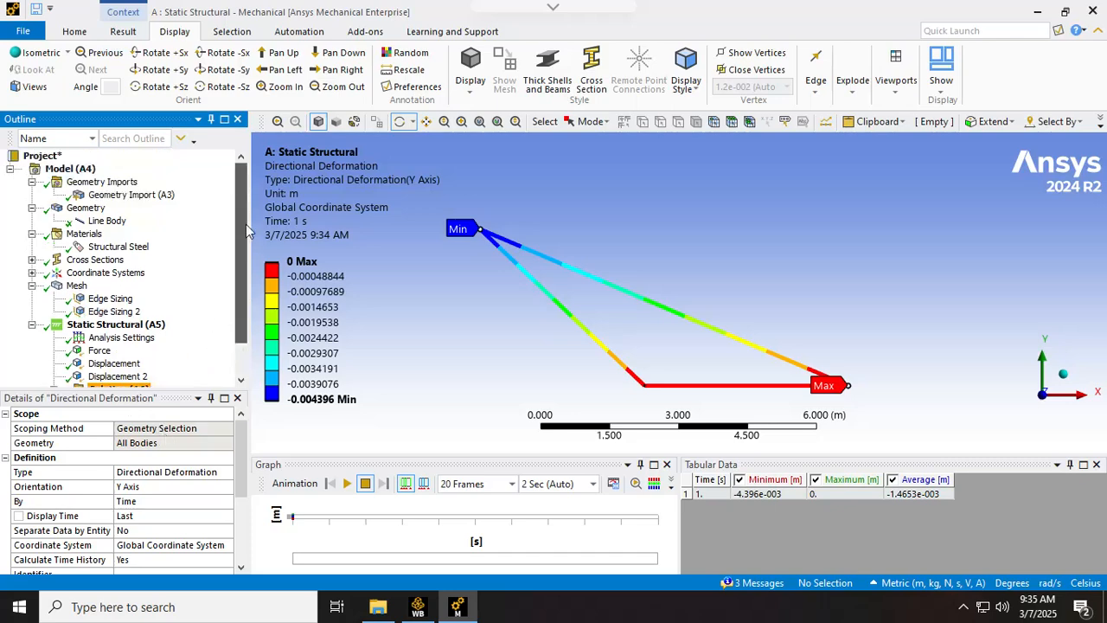
{"action": "left_click", "coordinate": [107, 221]}
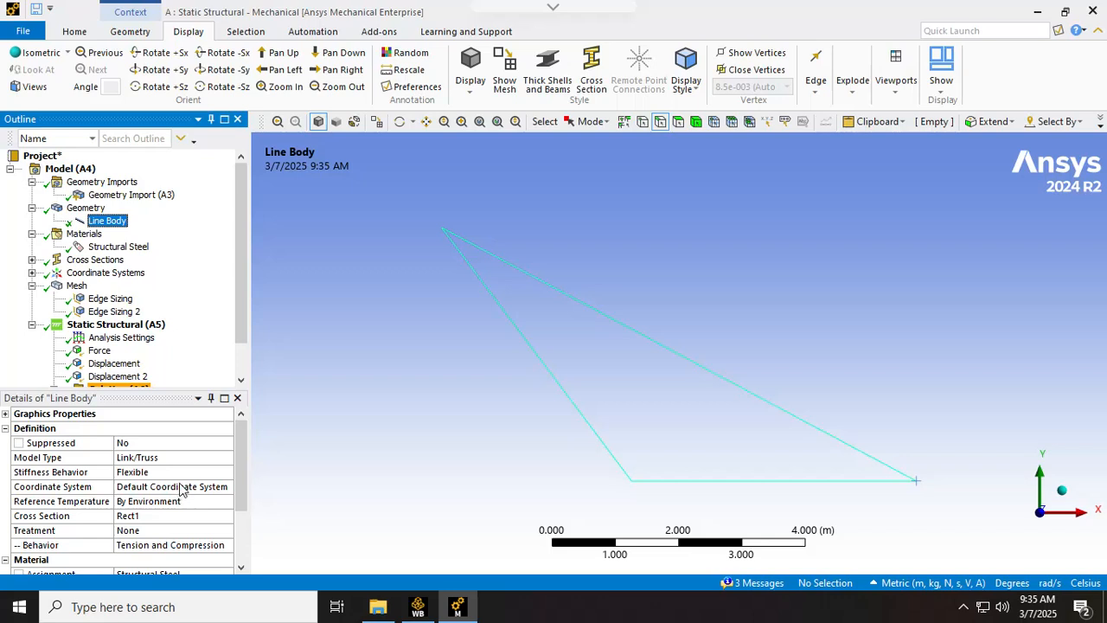
{"action": "left_click", "coordinate": [190, 461]}
{"action": "left_click", "coordinate": [226, 457]}
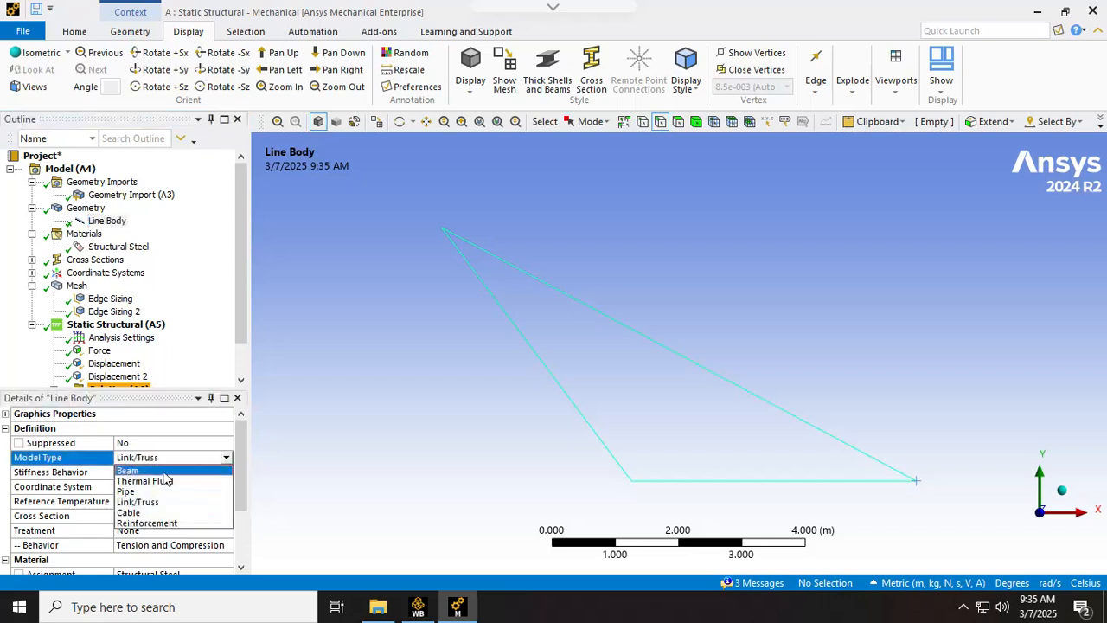
{"action": "left_click", "coordinate": [152, 470]}
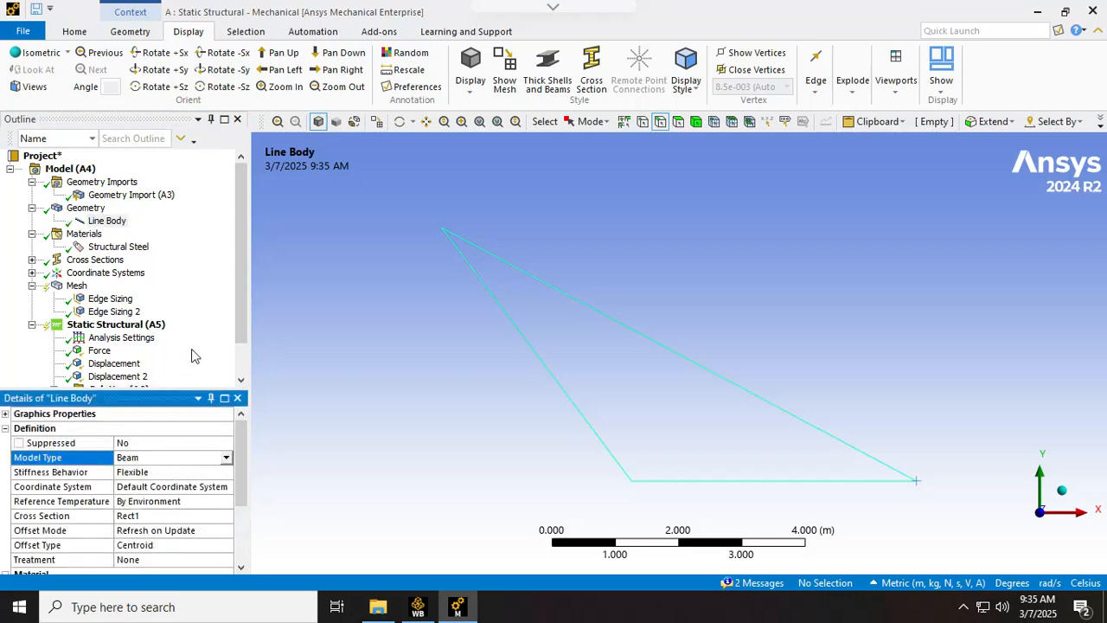
Examine the Line Body's definition and material settings, its bounding box lengths and its properties
{"action": "left_click_drag", "start_coordinate": [243, 237], "coordinate": [248, 307]}
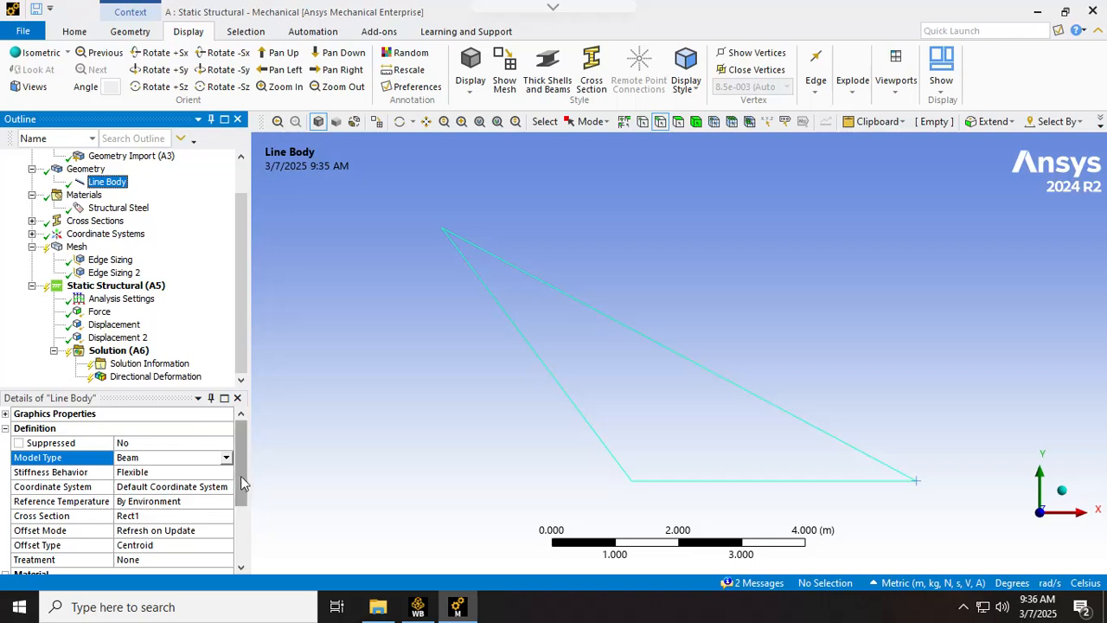
{"action": "left_click_drag", "start_coordinate": [240, 473], "coordinate": [246, 495]}
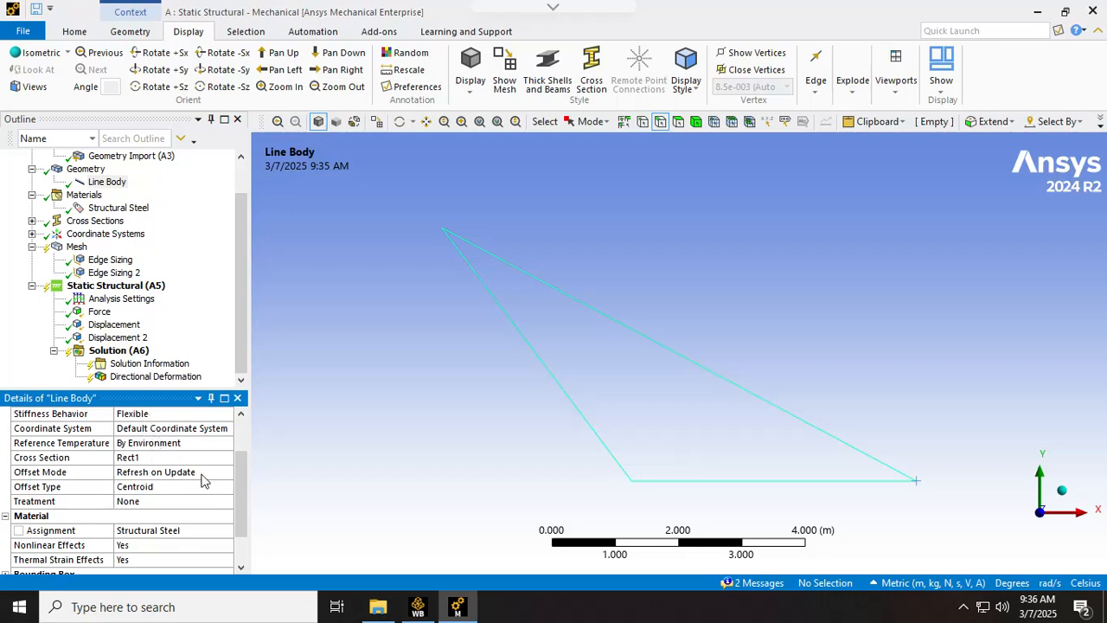
{"action": "left_click_drag", "start_coordinate": [246, 495], "coordinate": [248, 521]}
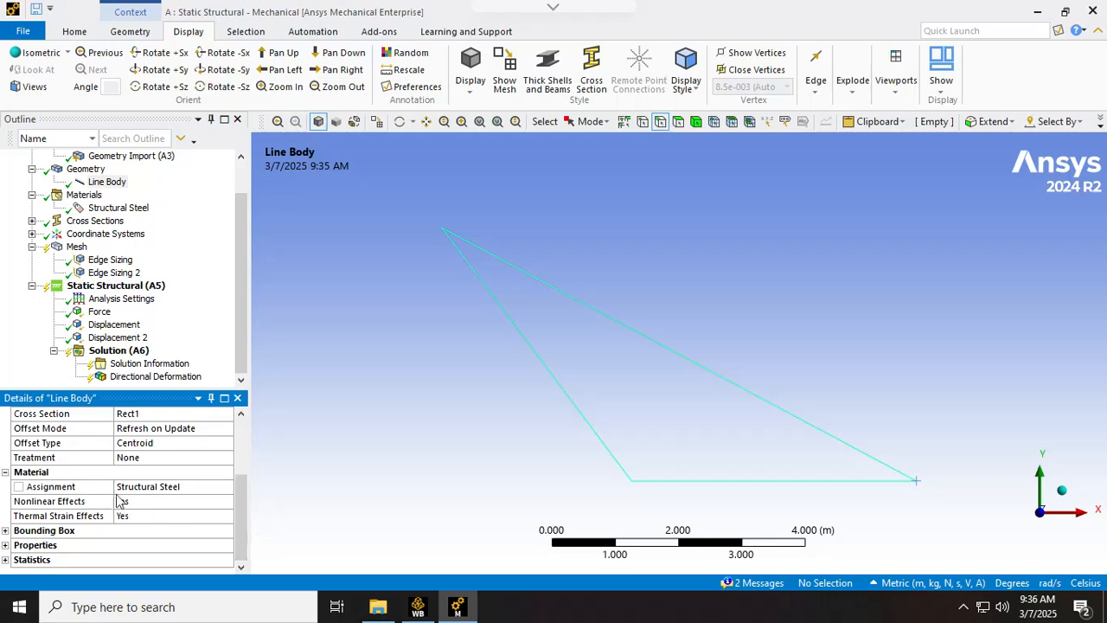
{"action": "left_click", "coordinate": [171, 505]}
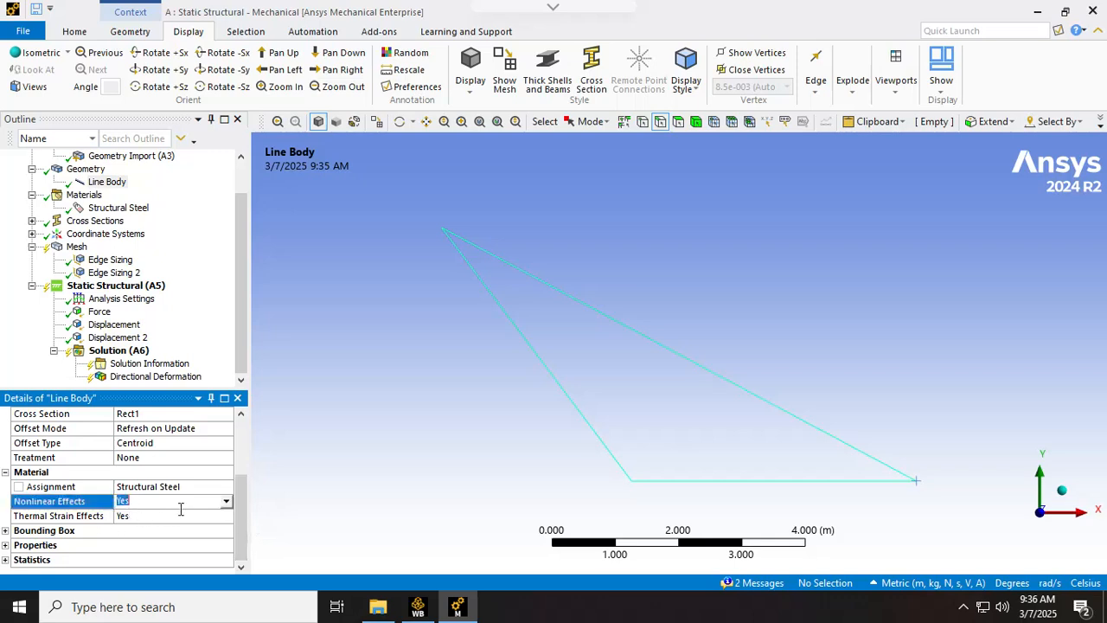
{"action": "left_click", "coordinate": [5, 531]}
{"action": "scroll", "coordinate": [244, 474], "scroll_direction": "down", "scroll_amount": 1}
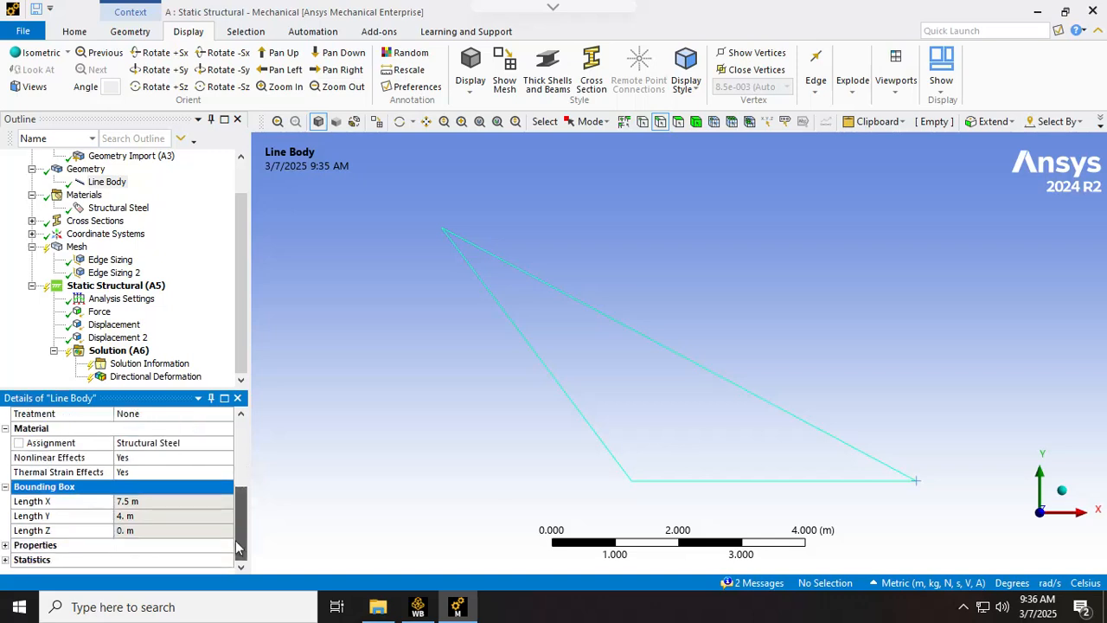
{"action": "left_click", "coordinate": [6, 545]}
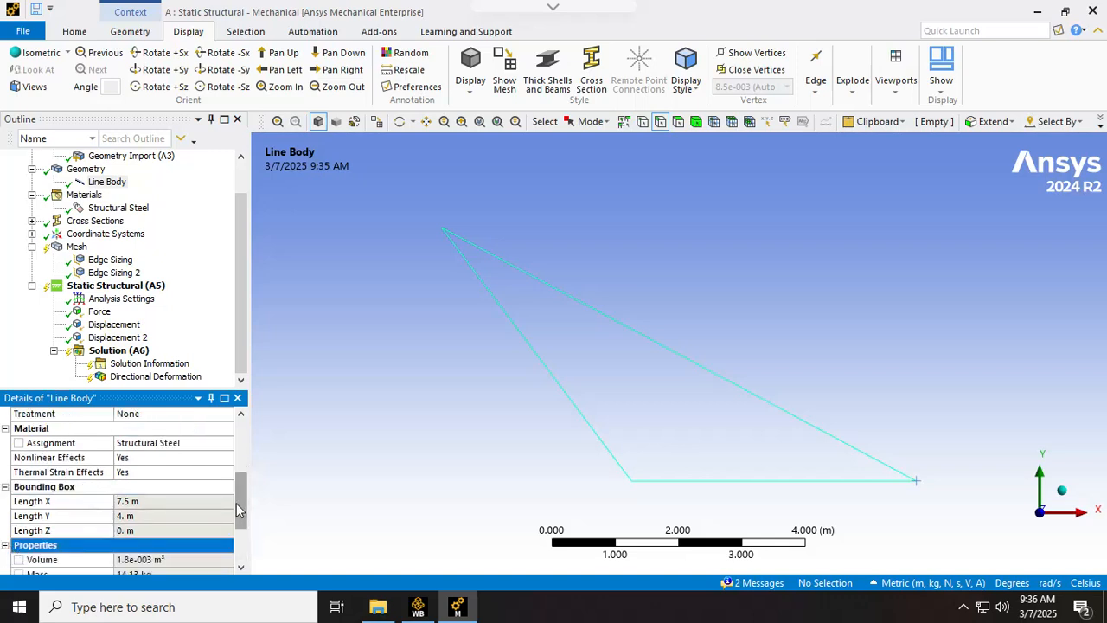
{"action": "left_click_drag", "start_coordinate": [240, 523], "coordinate": [214, 324]}
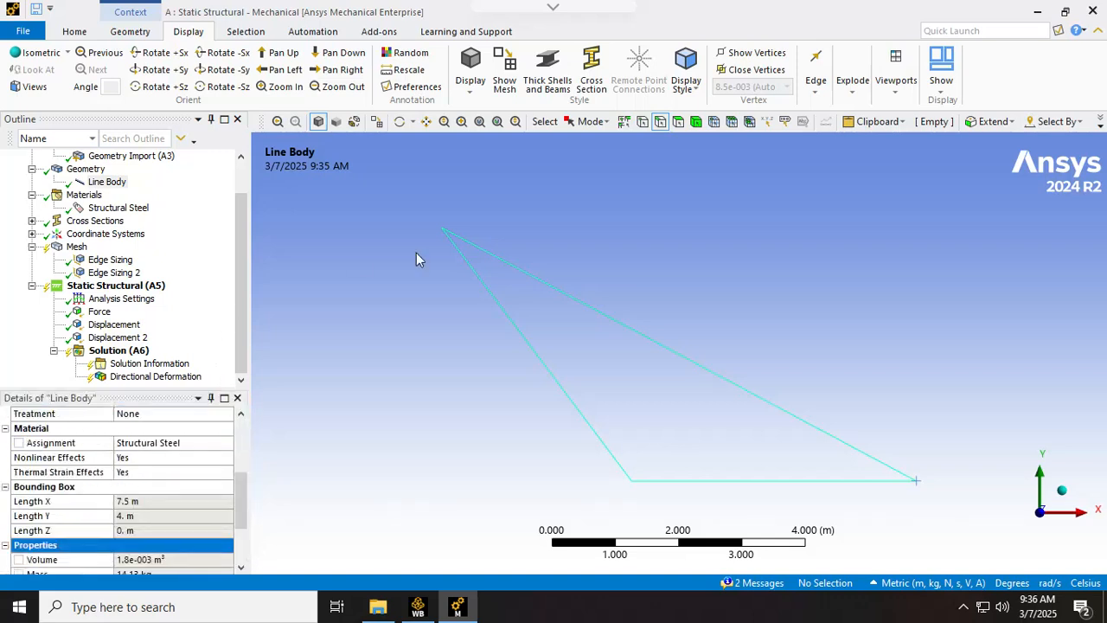
Solve the analysis with beam elements and display the directional deformation of the truss
{"action": "right_click", "coordinate": [132, 350]}
{"action": "left_click", "coordinate": [135, 375]}
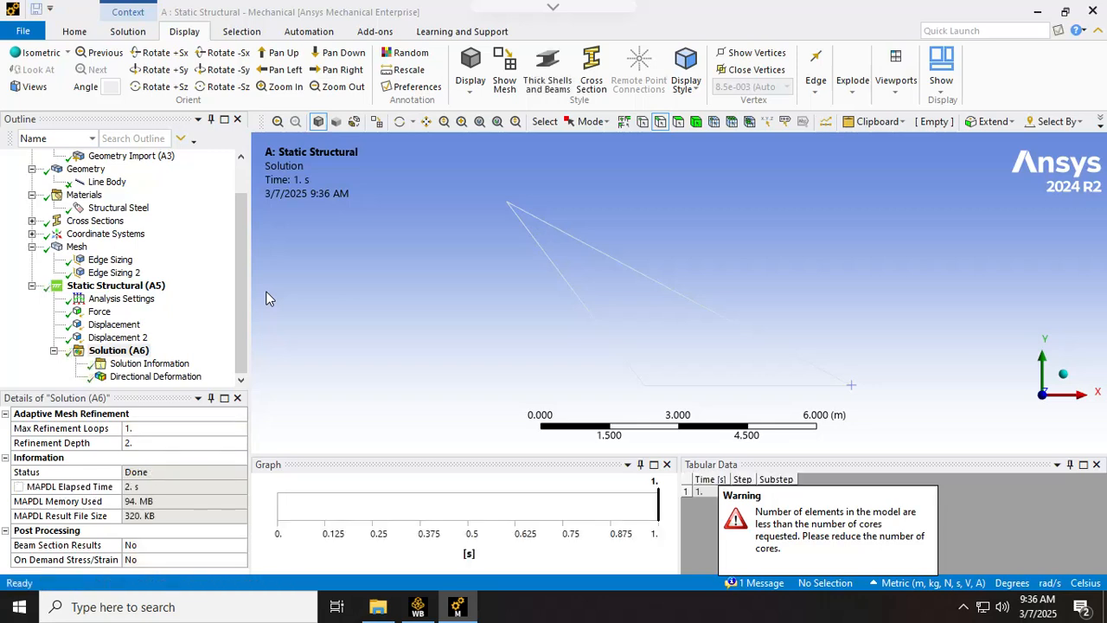
{"action": "left_click", "coordinate": [152, 377]}
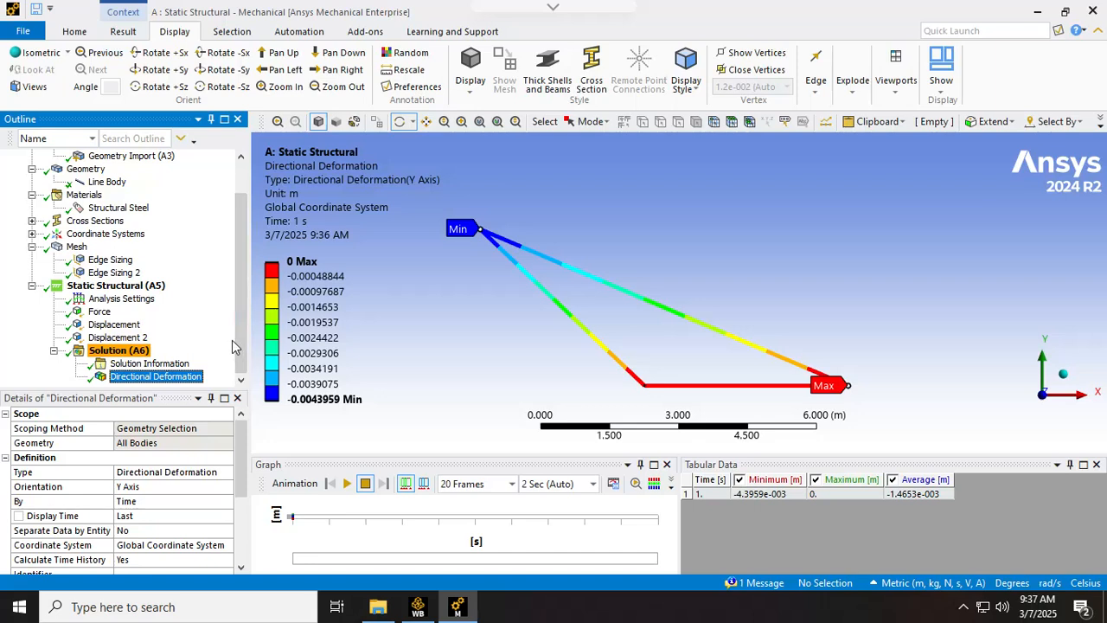
Set the Line Body's model type back to Link/Truss
{"action": "scroll", "coordinate": [239, 312], "scroll_direction": "up", "scroll_amount": 1}
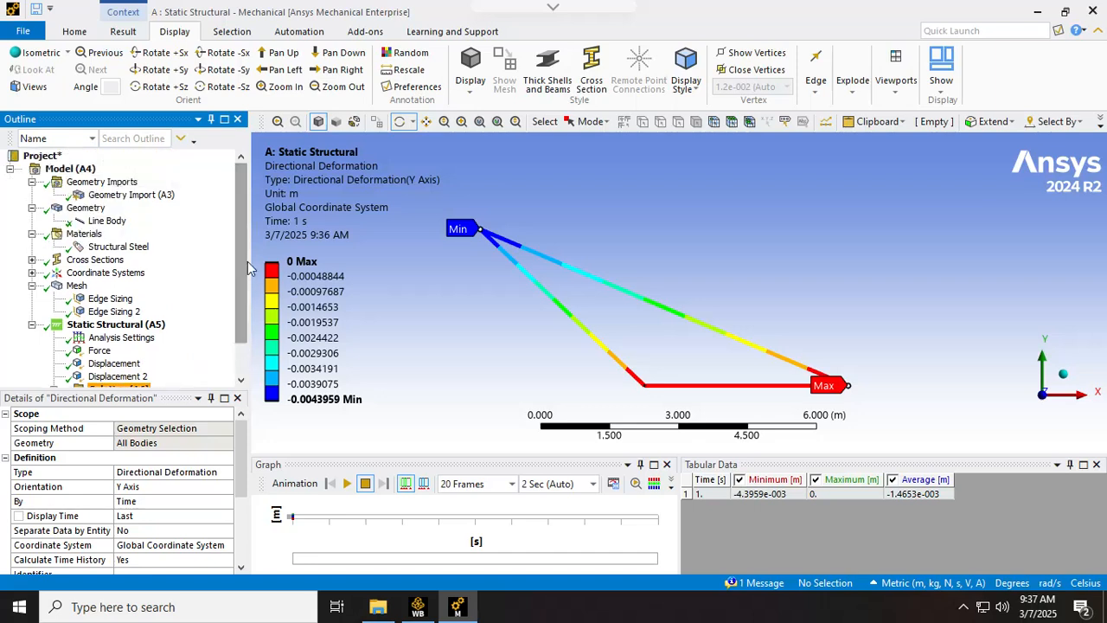
{"action": "scroll", "coordinate": [245, 277], "scroll_direction": "down", "scroll_amount": 1}
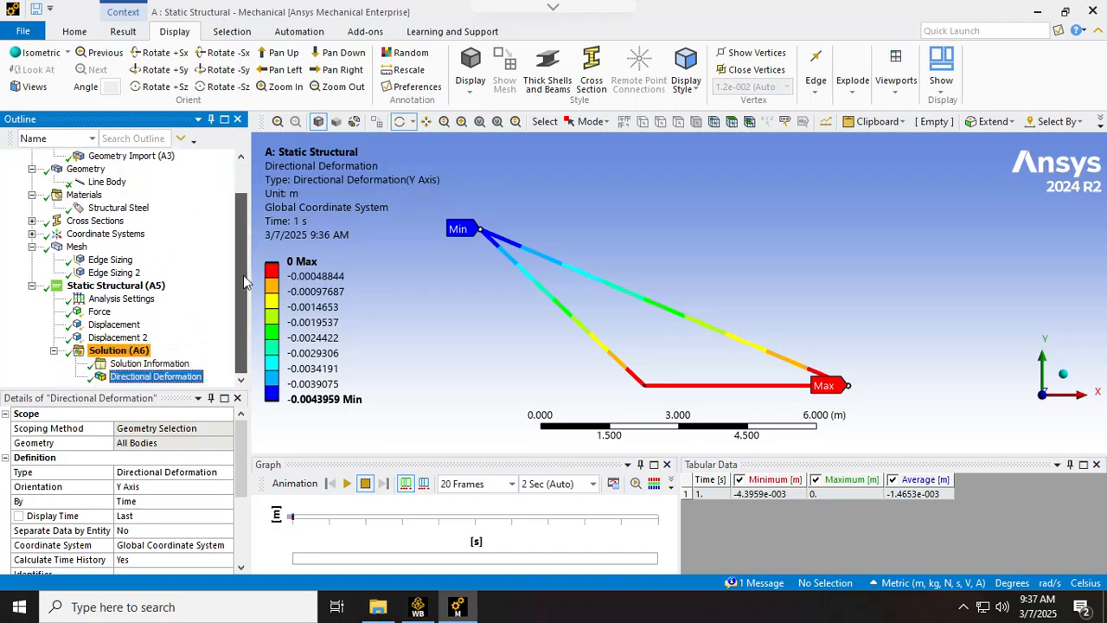
{"action": "scroll", "coordinate": [246, 274], "scroll_direction": "up", "scroll_amount": 1}
{"action": "left_click", "coordinate": [108, 208]}
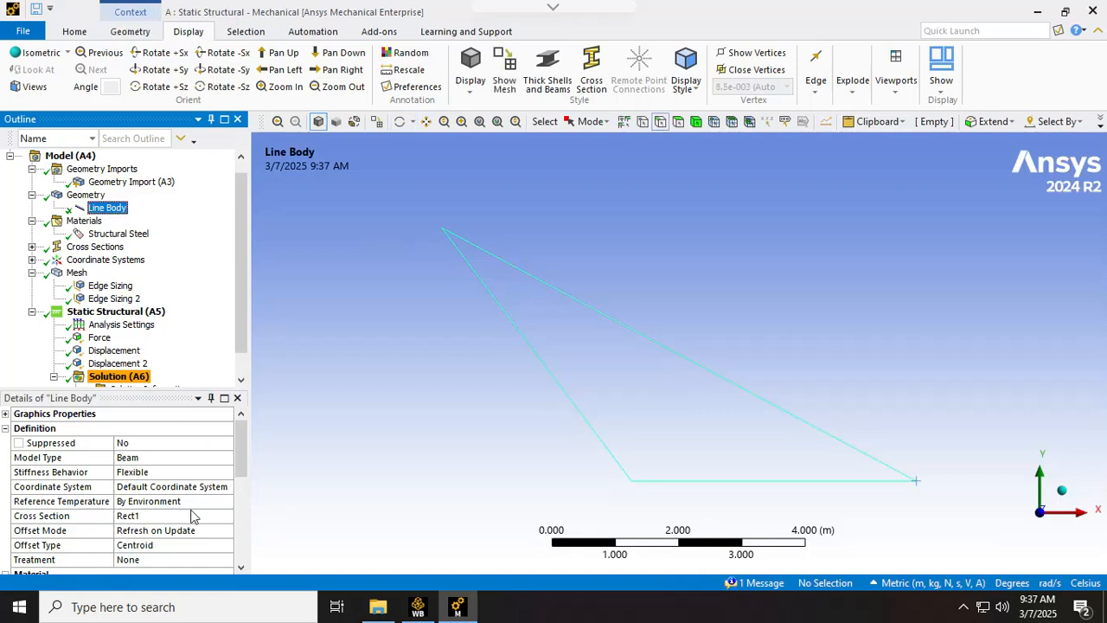
{"action": "left_click", "coordinate": [192, 490]}
{"action": "left_click", "coordinate": [165, 458]}
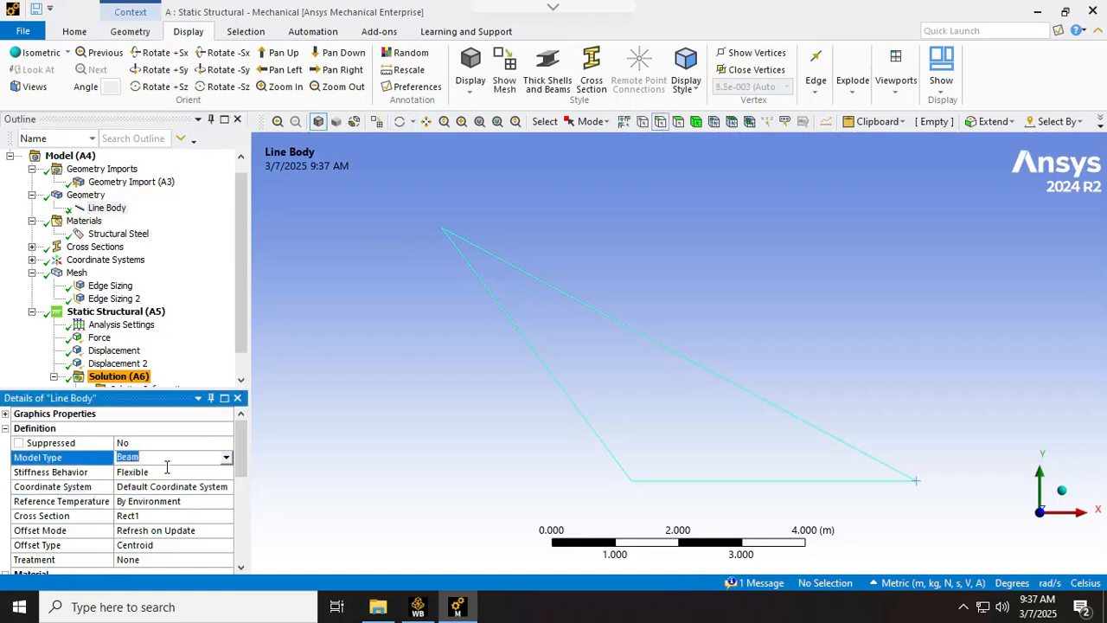
{"action": "left_click", "coordinate": [226, 458]}
{"action": "left_click", "coordinate": [138, 501]}
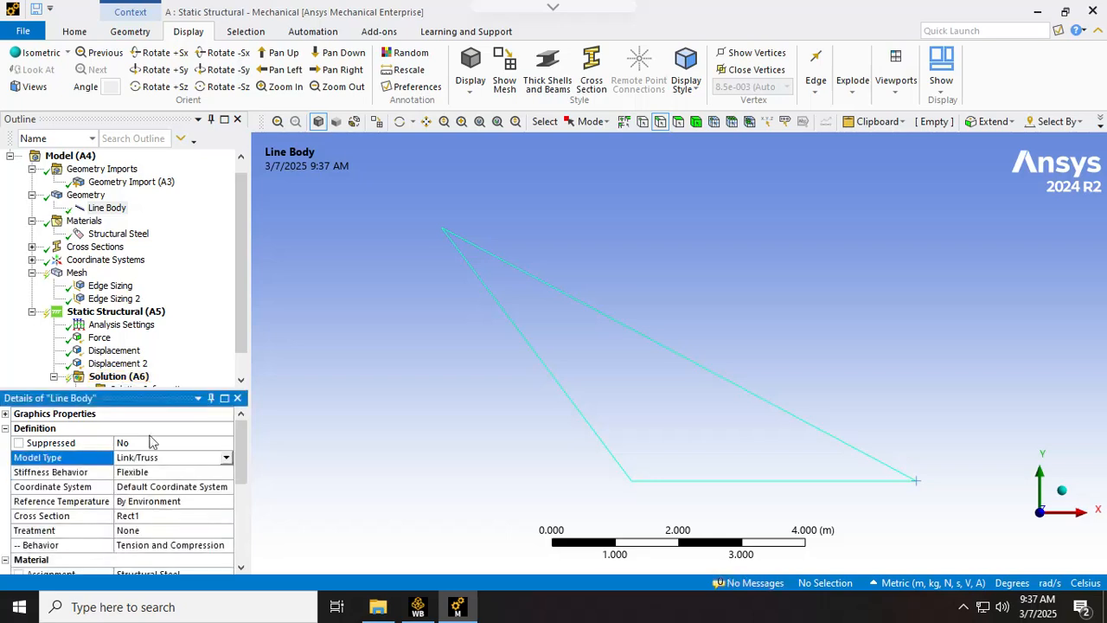
Solve the static structural analysis again with the link/truss elements
{"action": "scroll", "coordinate": [232, 358], "scroll_direction": "down", "scroll_amount": 2}
{"action": "left_click", "coordinate": [104, 351]}
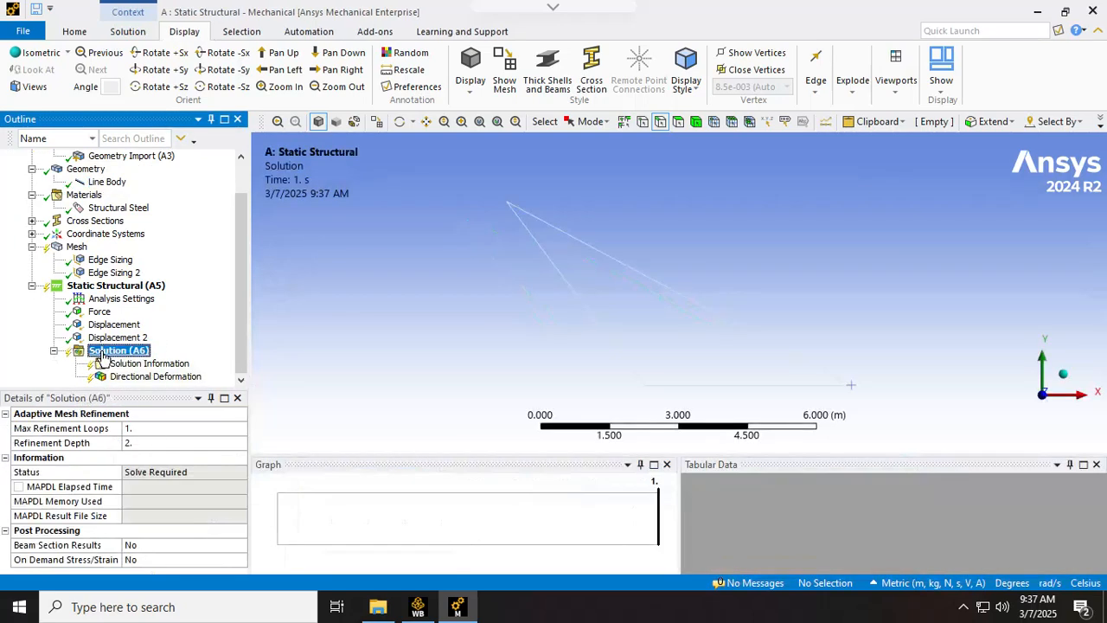
{"action": "right_click", "coordinate": [102, 355]}
{"action": "left_click", "coordinate": [125, 378]}
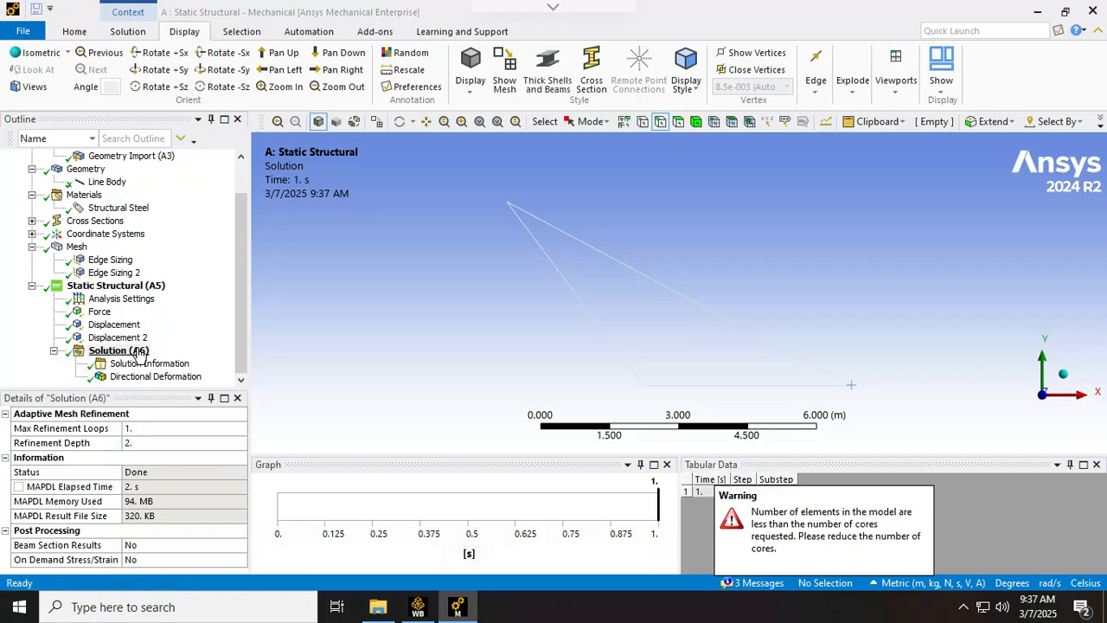
Insert an Axial Force beam result for all line bodies under Solution and evaluate all results
{"action": "right_click", "coordinate": [134, 350]}
{"action": "mouse_move", "coordinate": [216, 356]}
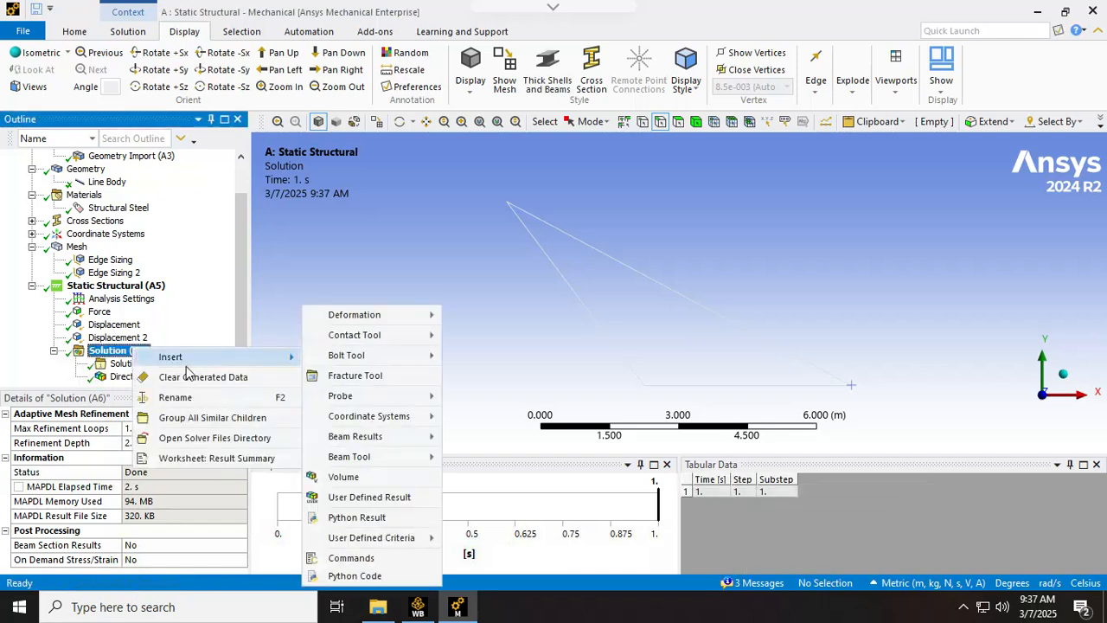
{"action": "mouse_move", "coordinate": [318, 358]}
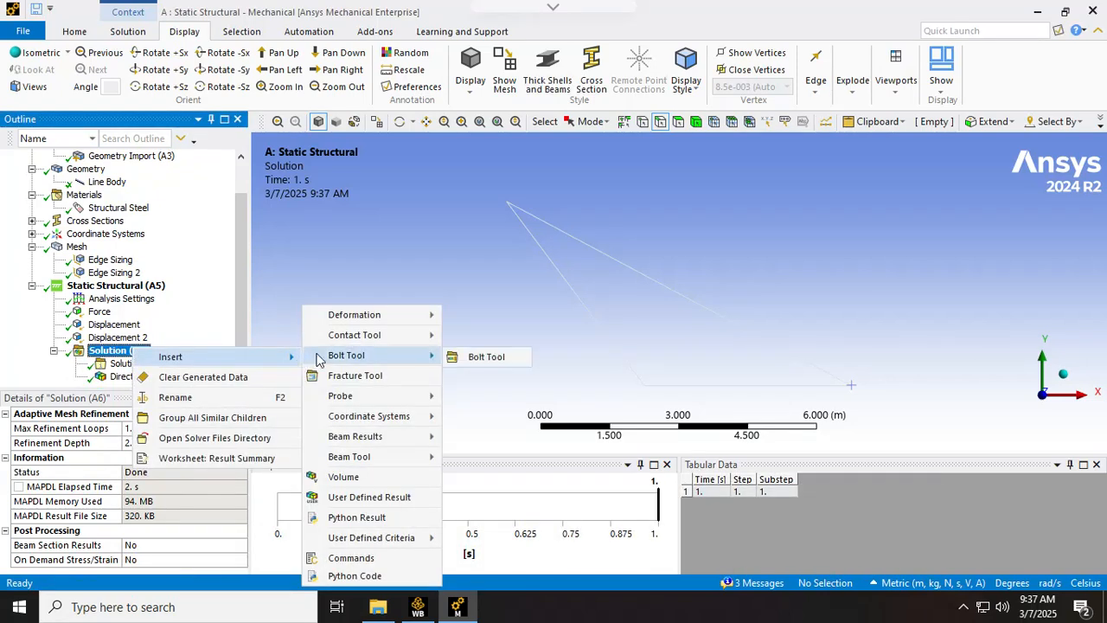
{"action": "mouse_move", "coordinate": [357, 439]}
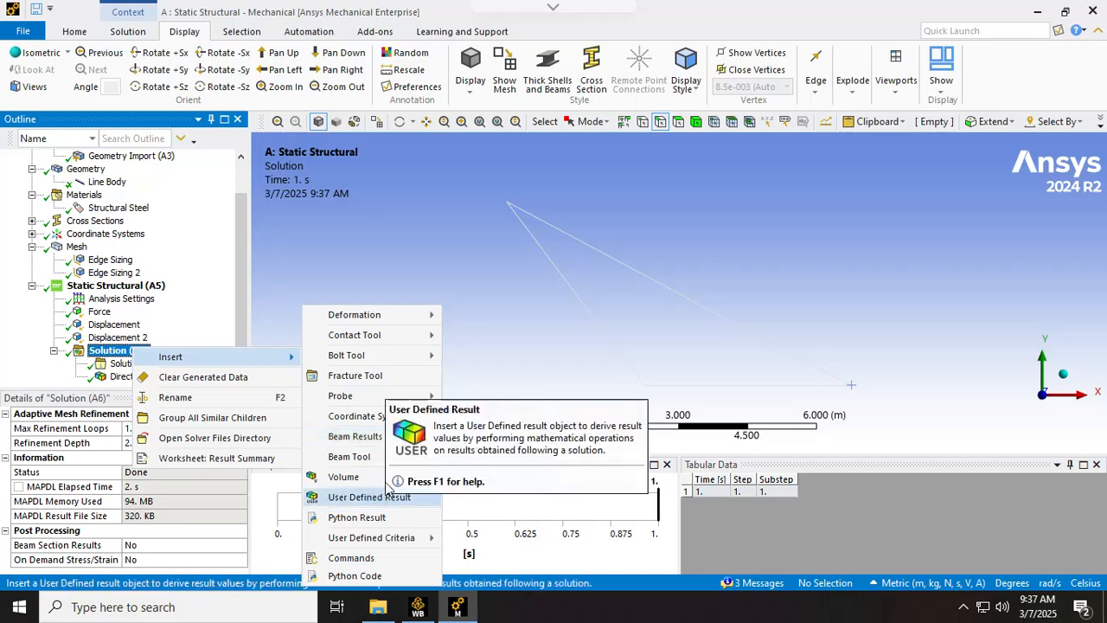
{"action": "mouse_move", "coordinate": [394, 327]}
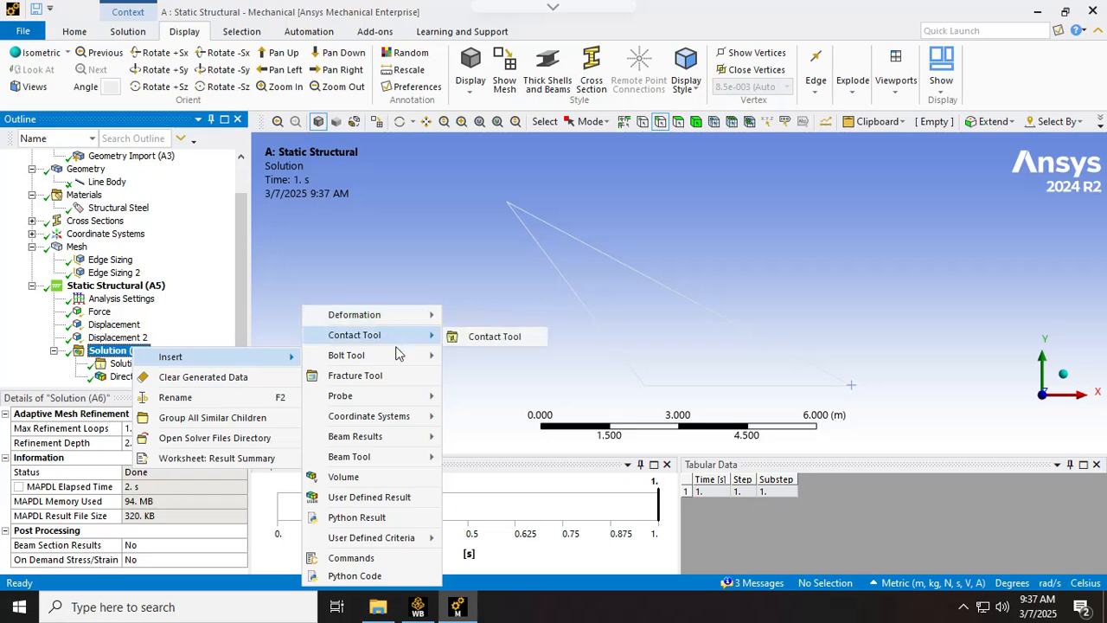
{"action": "mouse_move", "coordinate": [400, 364]}
{"action": "mouse_move", "coordinate": [404, 400]}
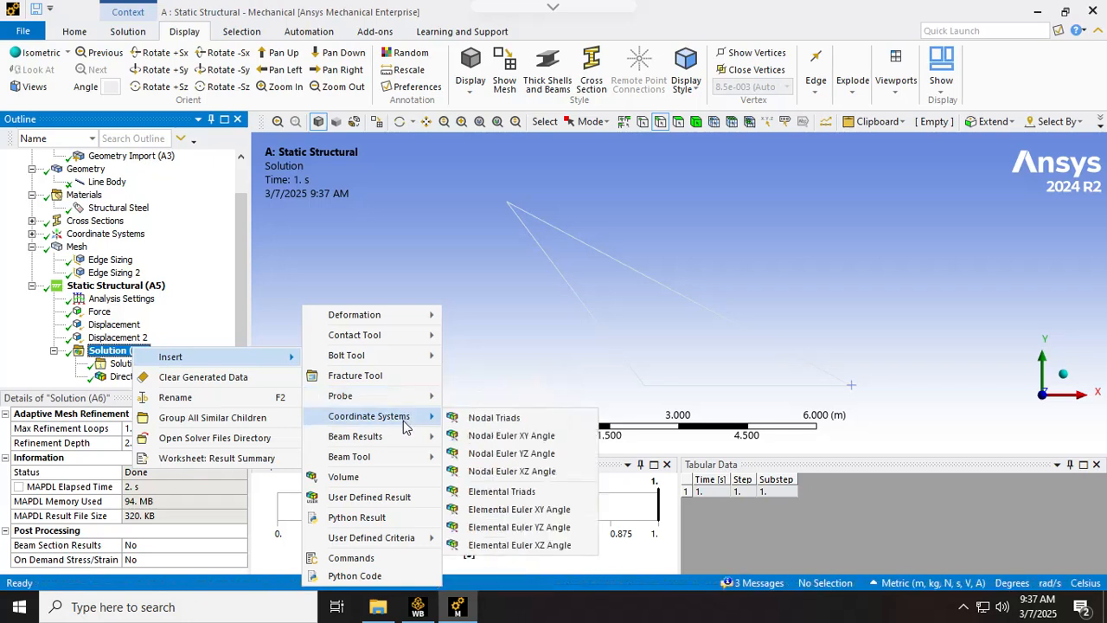
{"action": "mouse_move", "coordinate": [401, 443]}
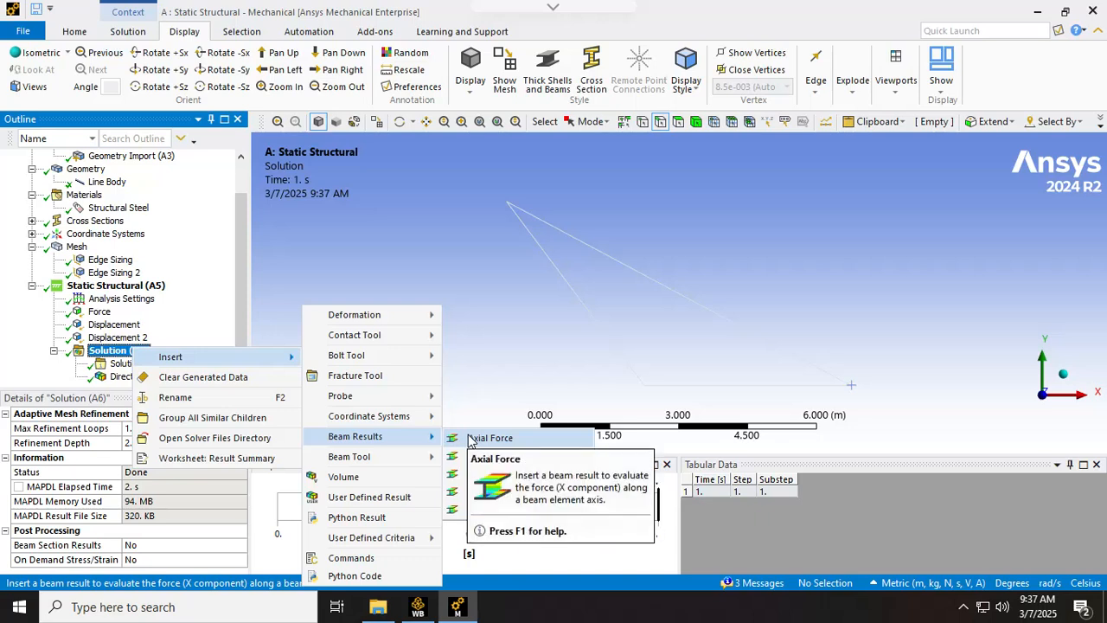
{"action": "left_click", "coordinate": [472, 439]}
{"action": "left_click", "coordinate": [129, 378]}
{"action": "right_click", "coordinate": [131, 382]}
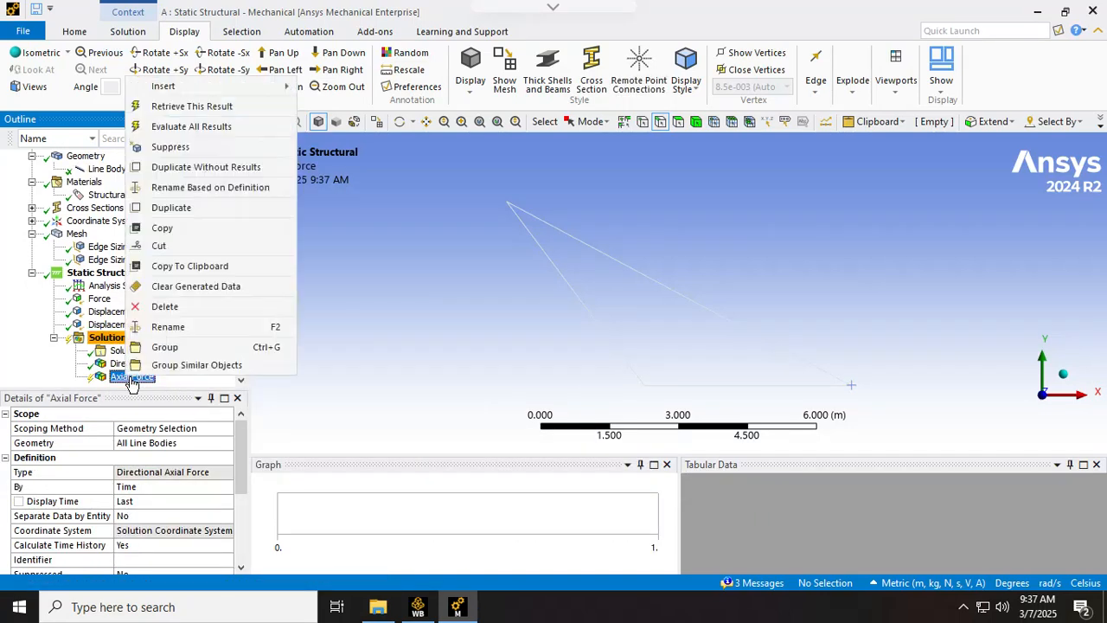
{"action": "left_click", "coordinate": [190, 127]}
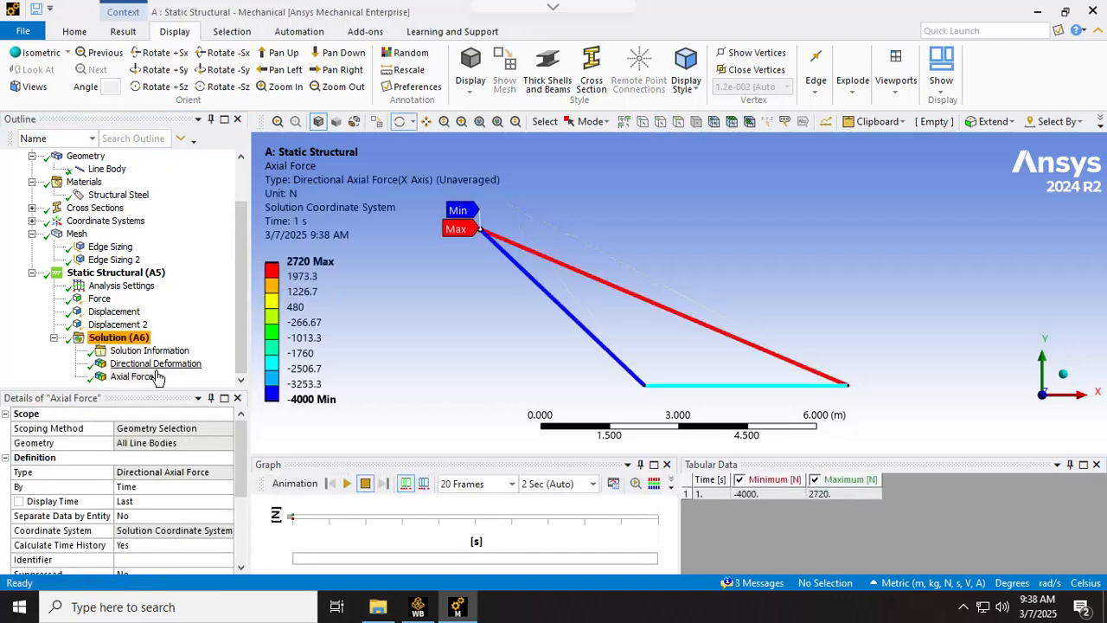
Review the directional deformation and the axial force plot, and turn on the Probe tool for the axial force result
{"action": "left_click", "coordinate": [154, 365]}
{"action": "left_click", "coordinate": [152, 377]}
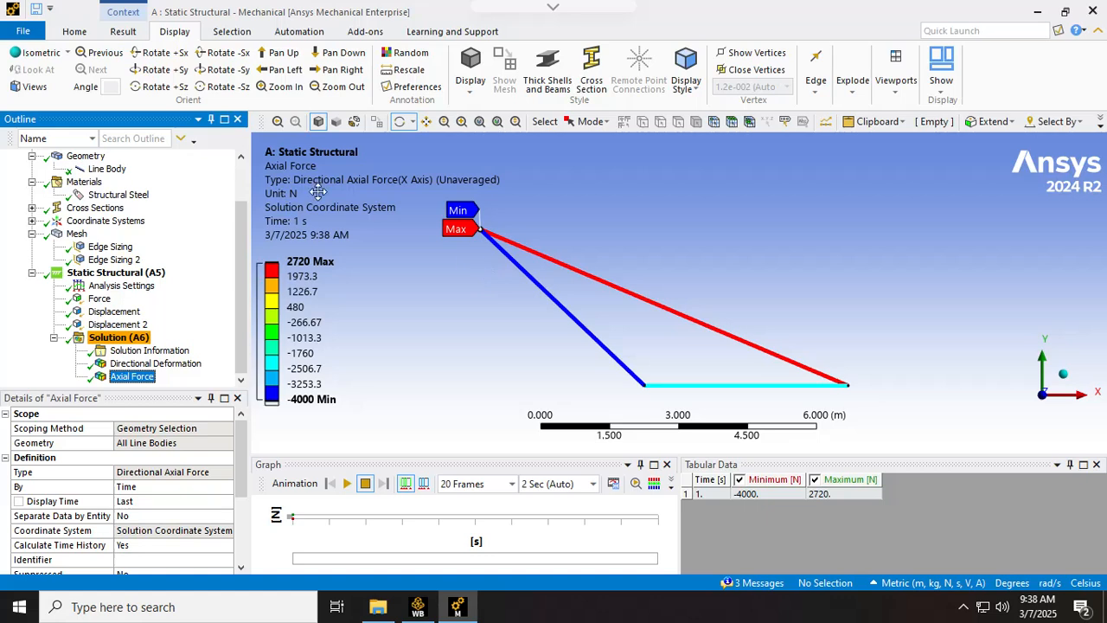
{"action": "left_click", "coordinate": [130, 33]}
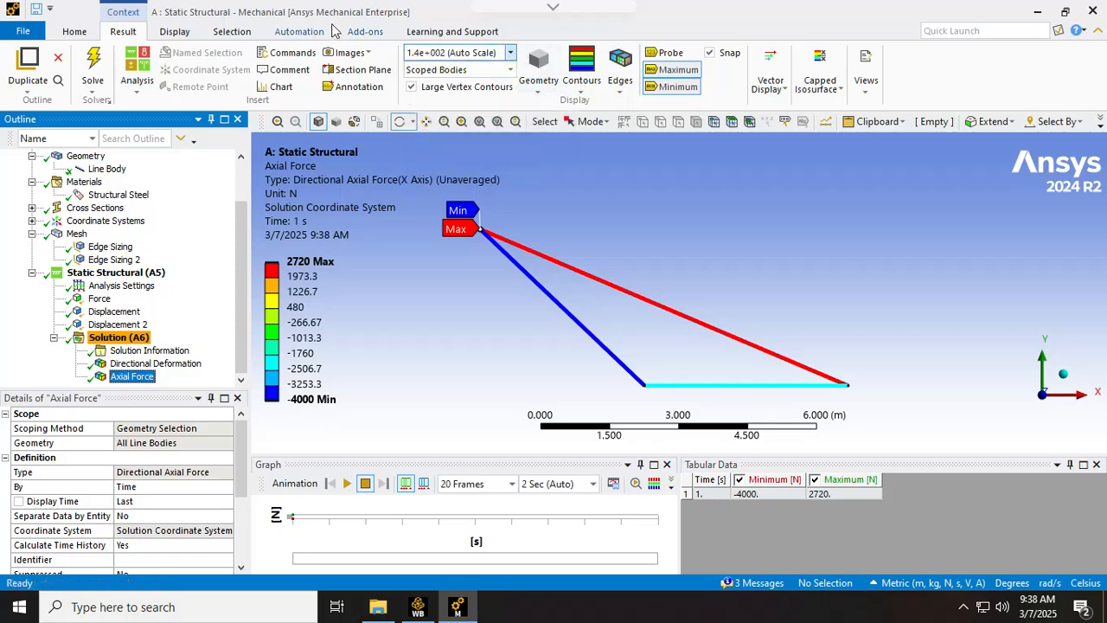
{"action": "left_click", "coordinate": [666, 55]}
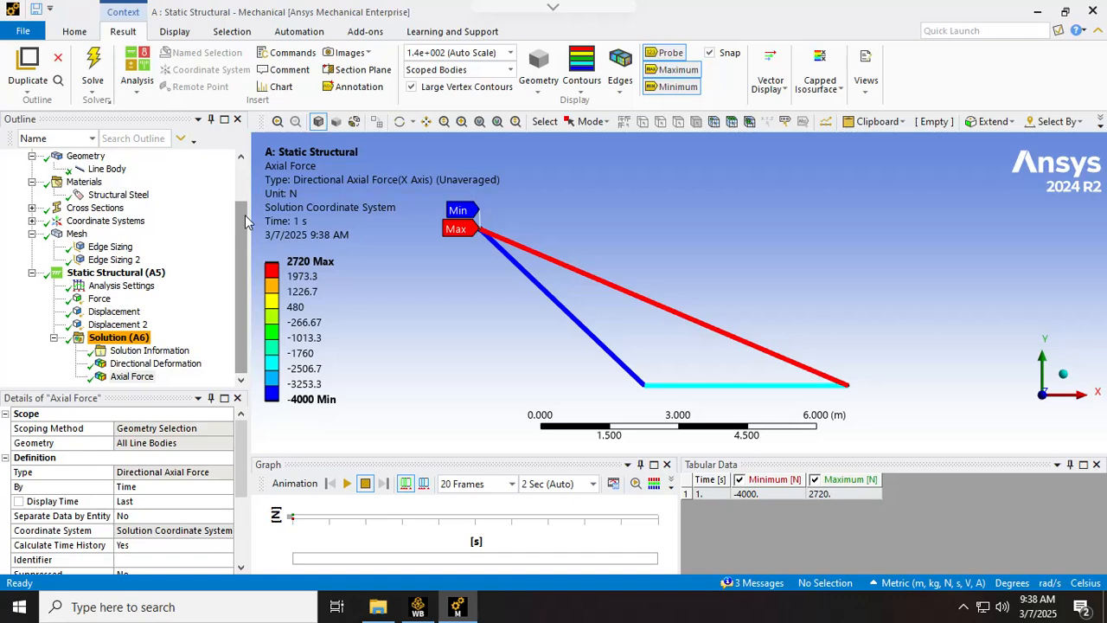
{"action": "right_click", "coordinate": [143, 337]}
{"action": "mouse_move", "coordinate": [201, 346]}
{"action": "mouse_move", "coordinate": [406, 336]}
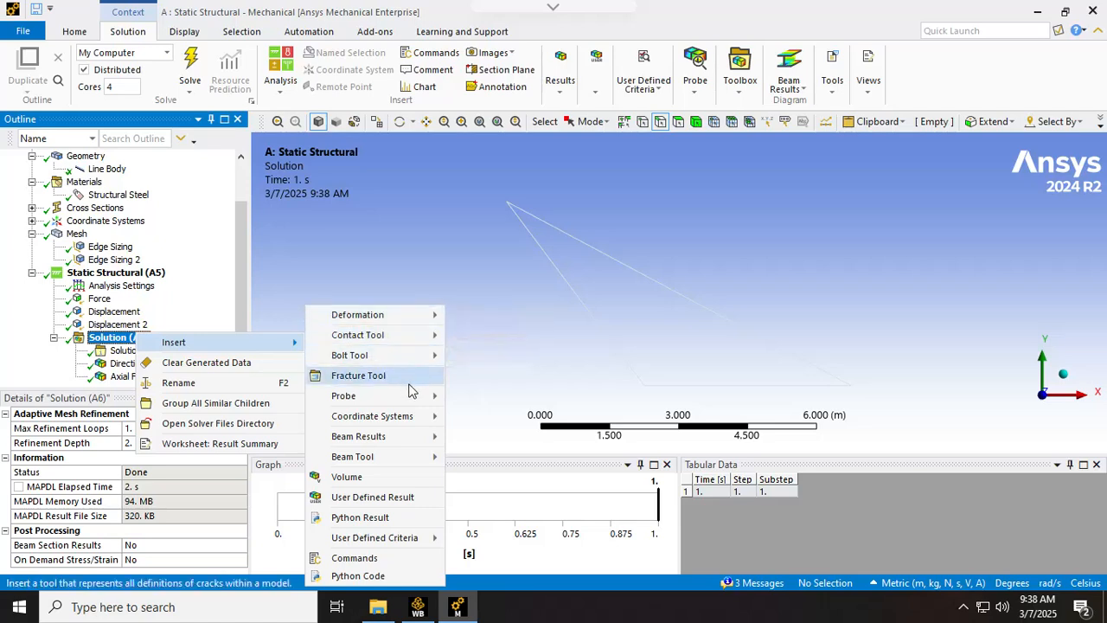
{"action": "mouse_move", "coordinate": [413, 438]}
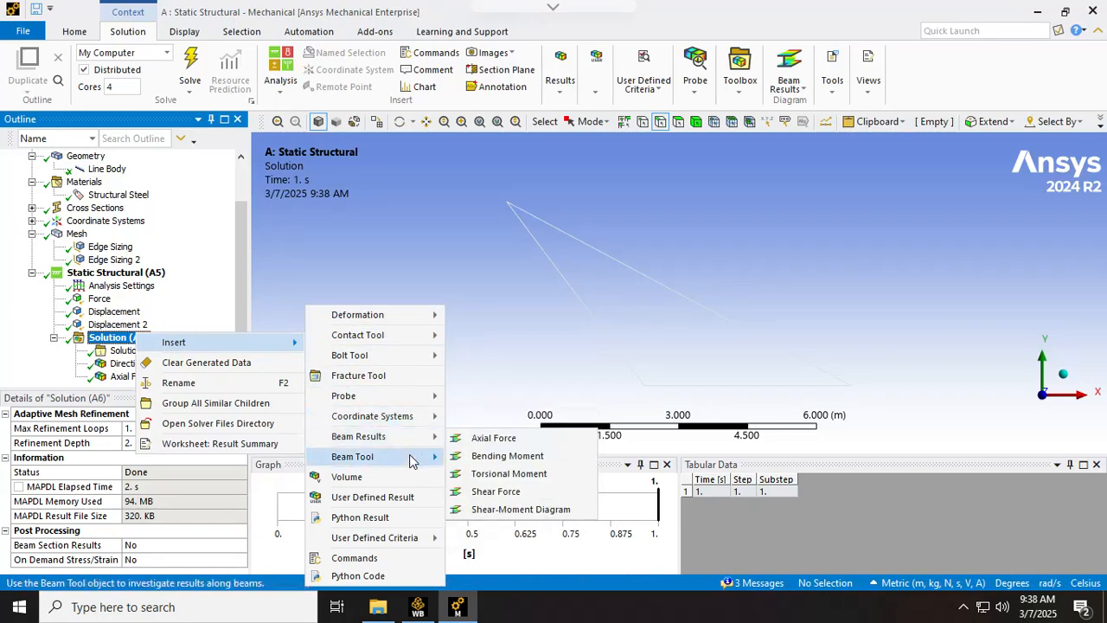
{"action": "mouse_move", "coordinate": [411, 461]}
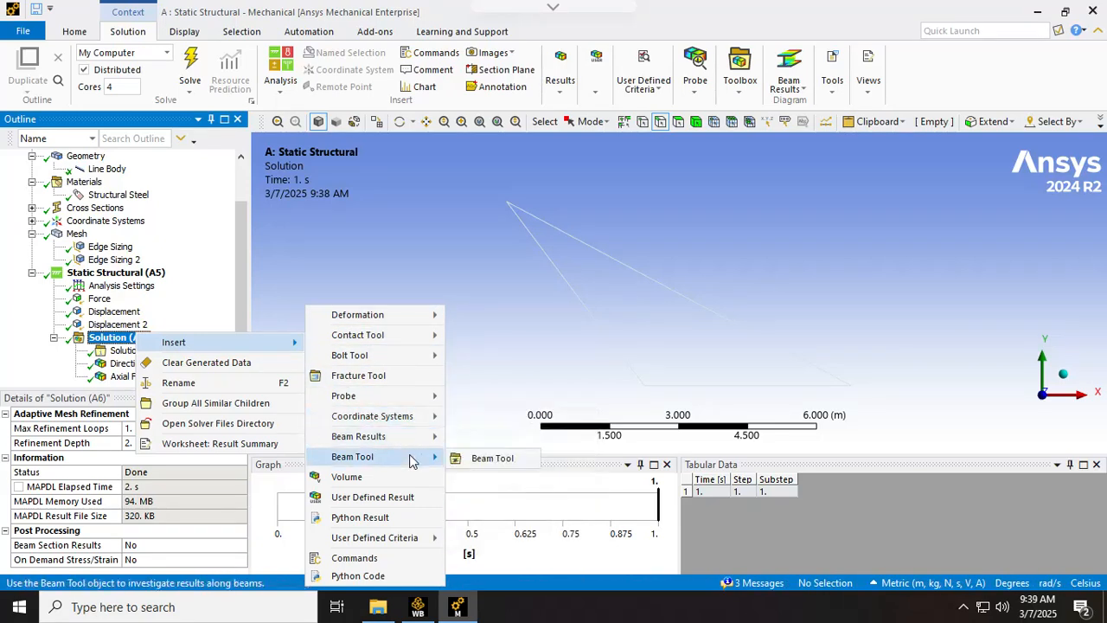
{"action": "left_click", "coordinate": [404, 499]}
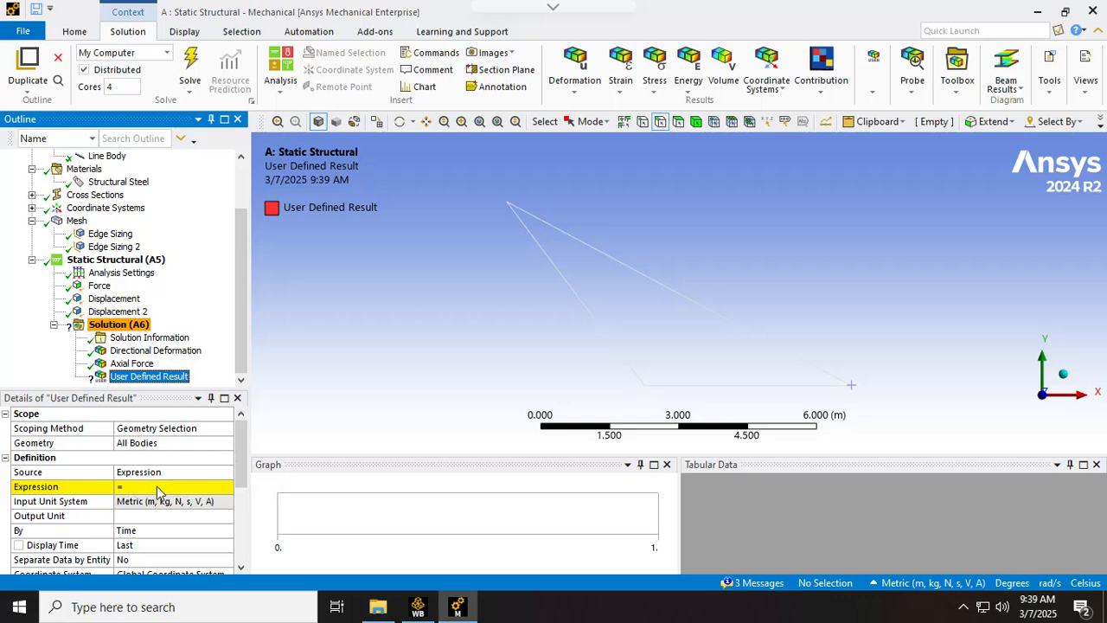
{"action": "right_click", "coordinate": [151, 378]}
{"action": "left_click", "coordinate": [255, 300]}
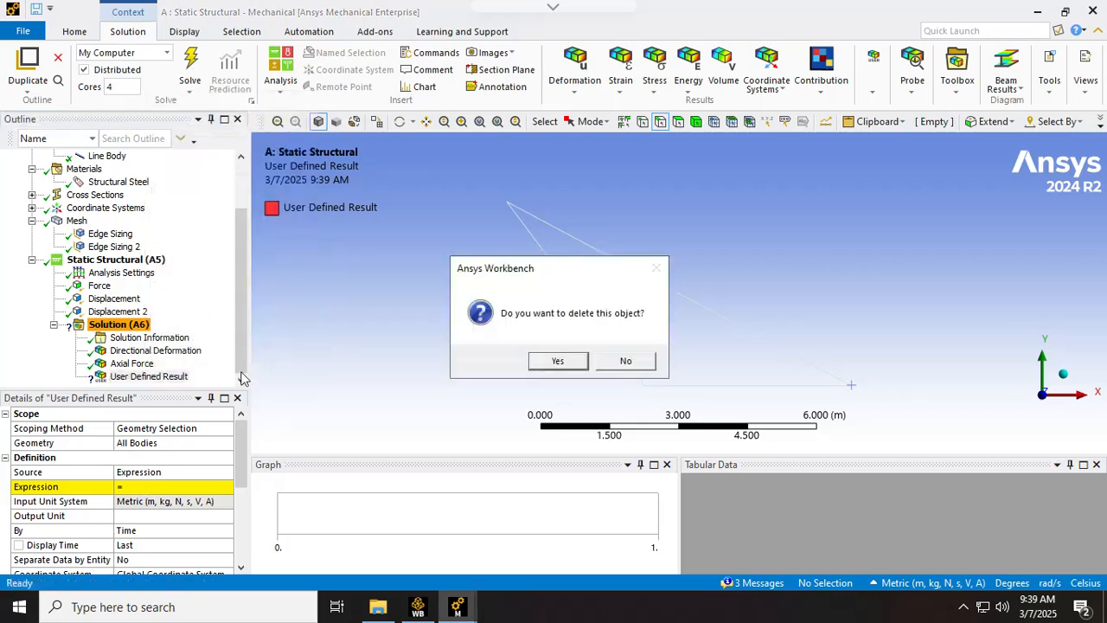
{"action": "left_click", "coordinate": [557, 360]}
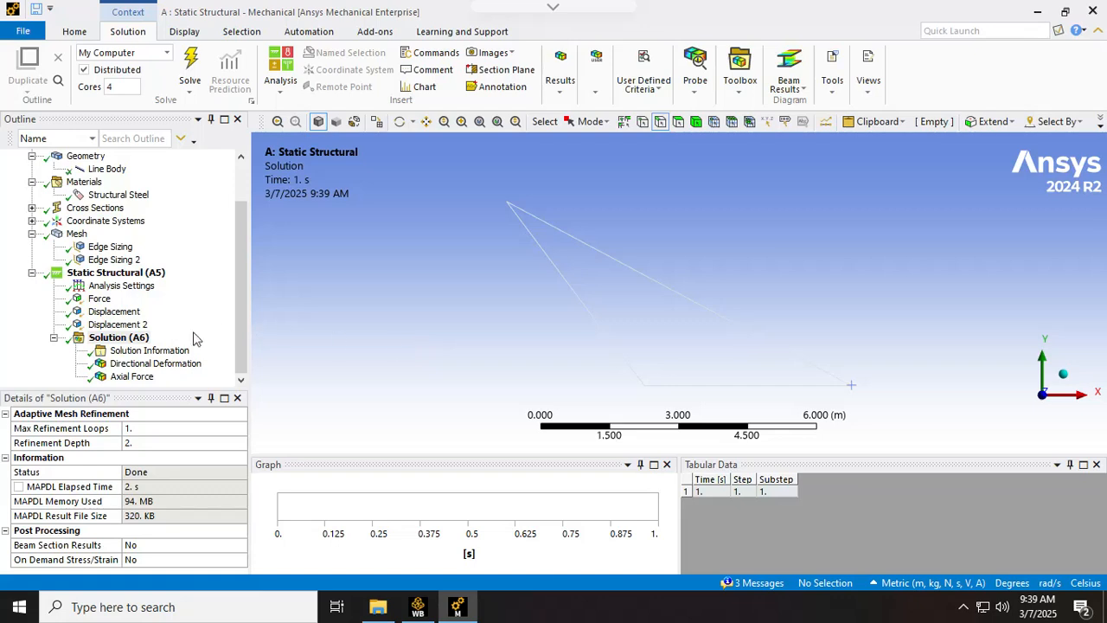
Display the directional deformation and axial force results again and look through the result types available for the solution
{"action": "left_click", "coordinate": [154, 364]}
{"action": "left_click", "coordinate": [138, 377]}
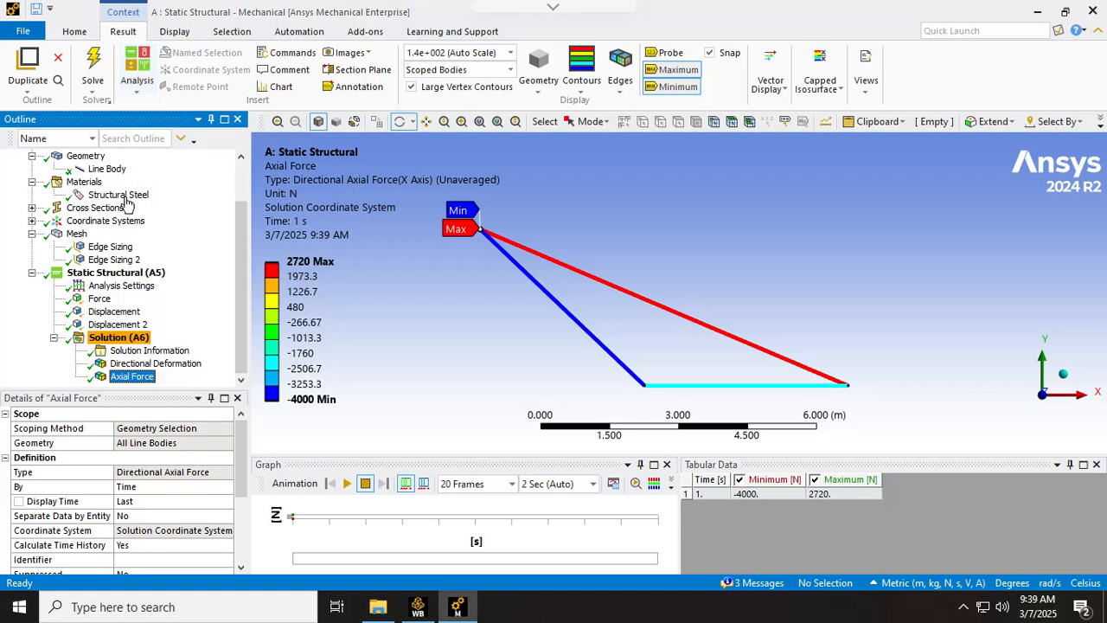
{"action": "right_click", "coordinate": [149, 327]}
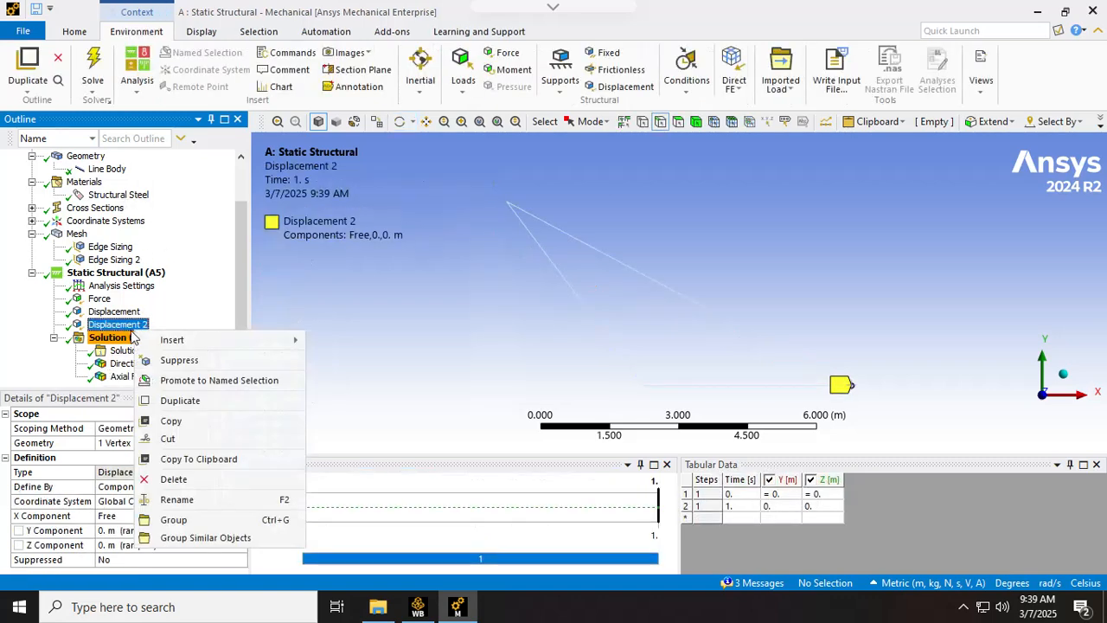
{"action": "left_click", "coordinate": [132, 338]}
{"action": "right_click", "coordinate": [131, 337]}
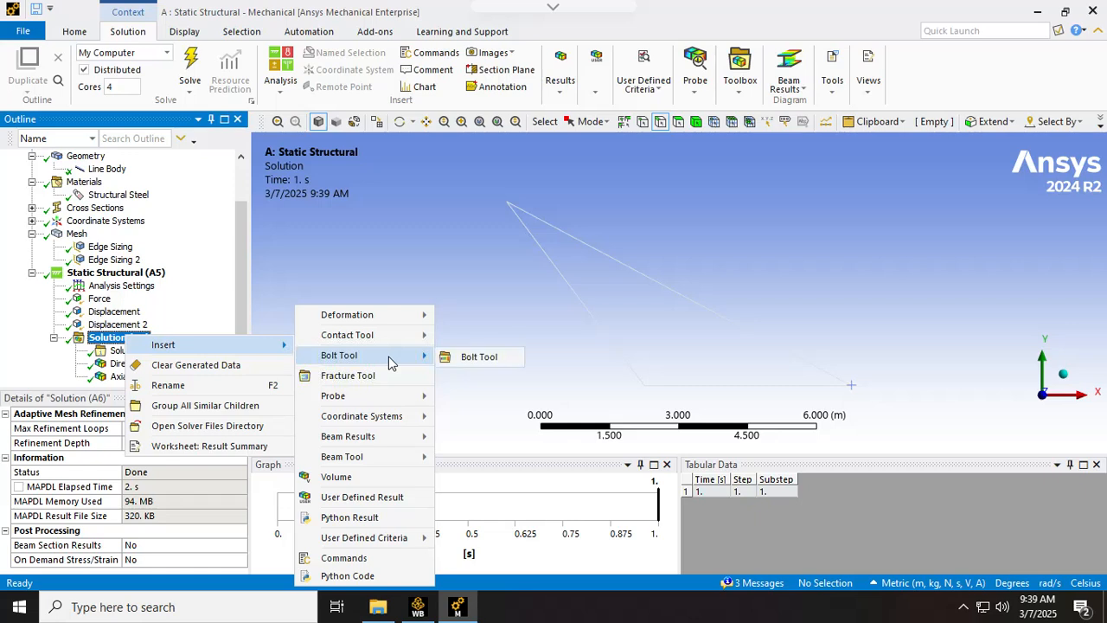
{"action": "mouse_move", "coordinate": [394, 319]}
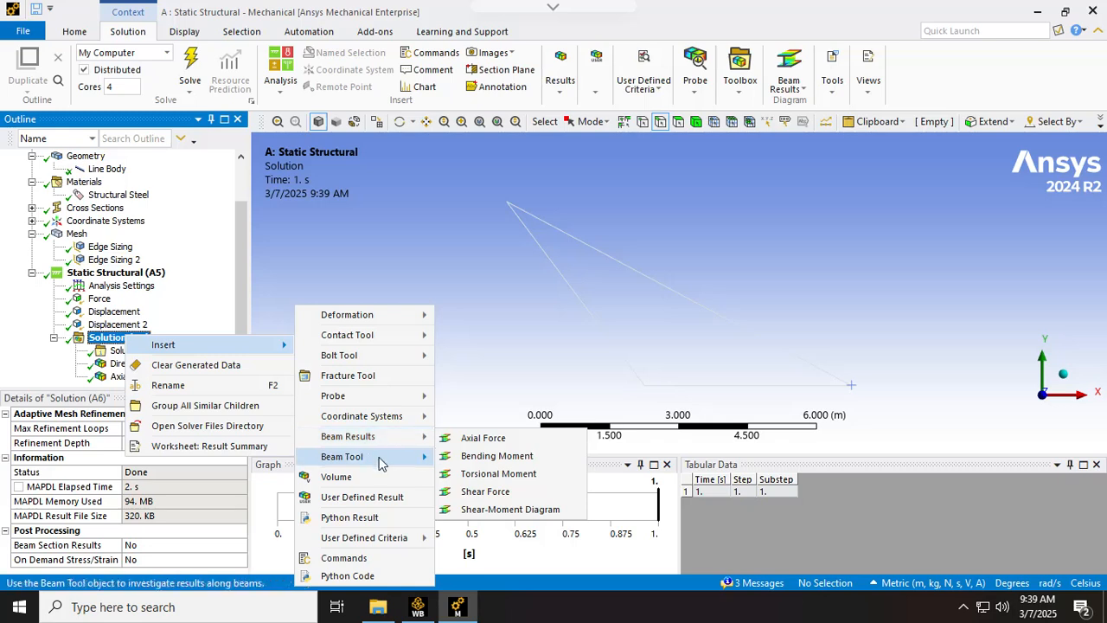
{"action": "mouse_move", "coordinate": [378, 537]}
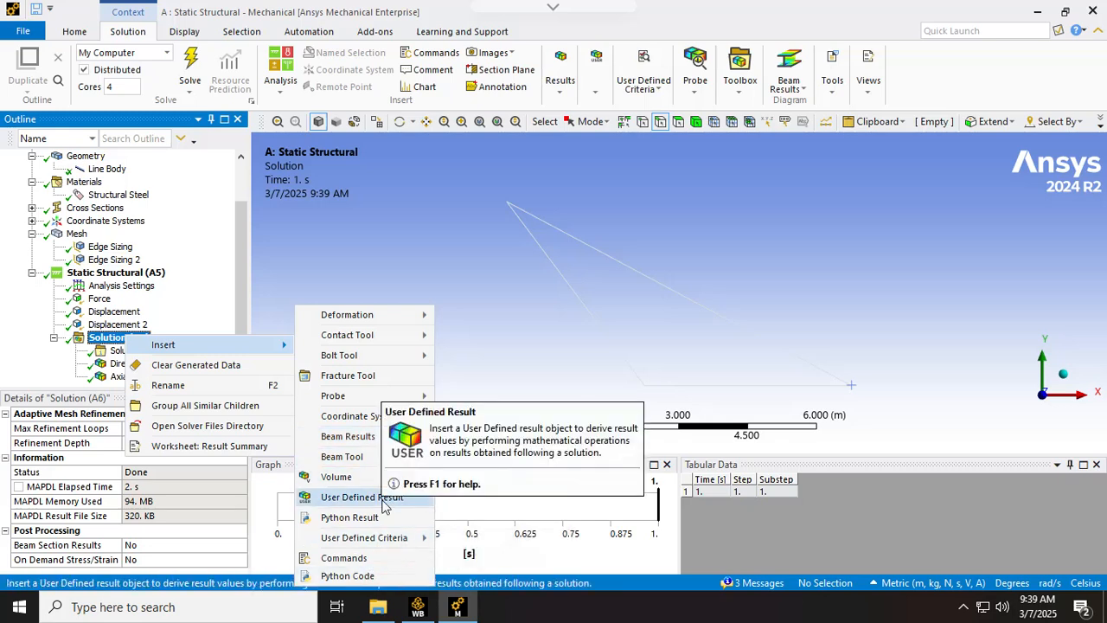
{"action": "left_click", "coordinate": [342, 256]}
Examine the Y-axis directional deformation and the axial force in the truss members from several viewing angles
{"action": "left_click", "coordinate": [143, 364]}
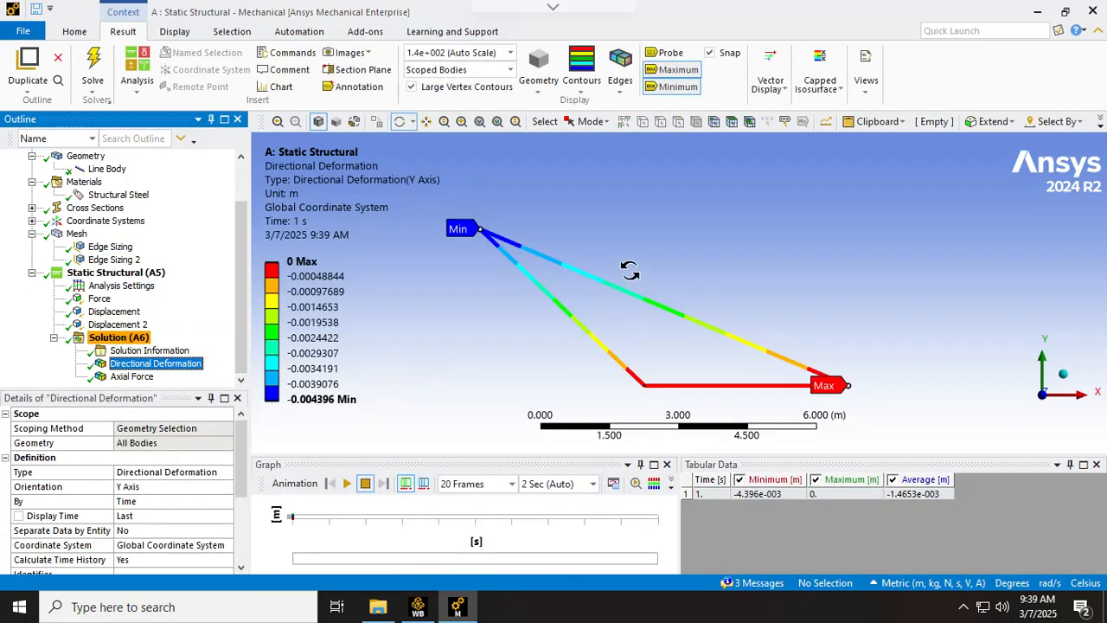
{"action": "left_click_drag", "start_coordinate": [620, 289], "coordinate": [571, 371]}
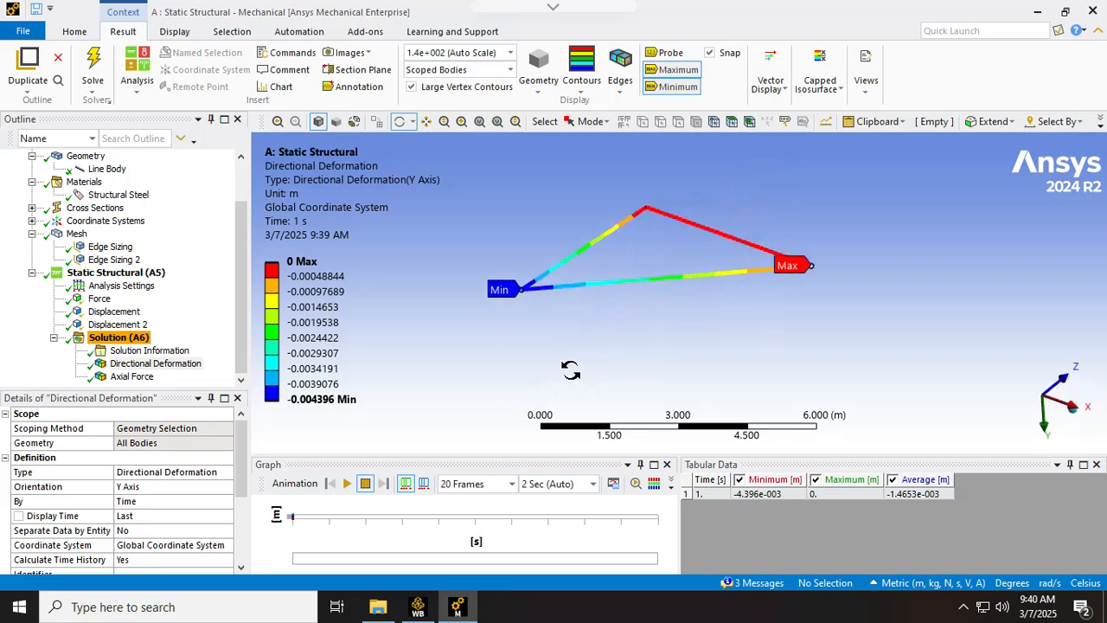
{"action": "left_click", "coordinate": [136, 377]}
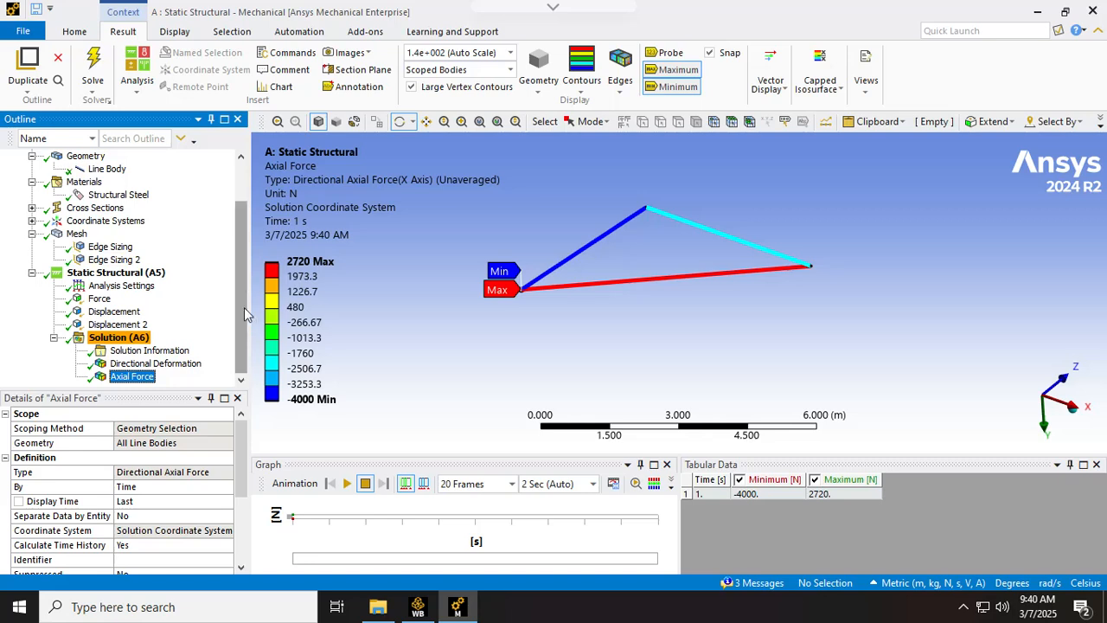
{"action": "left_click", "coordinate": [135, 87]}
{"action": "left_click", "coordinate": [134, 86]}
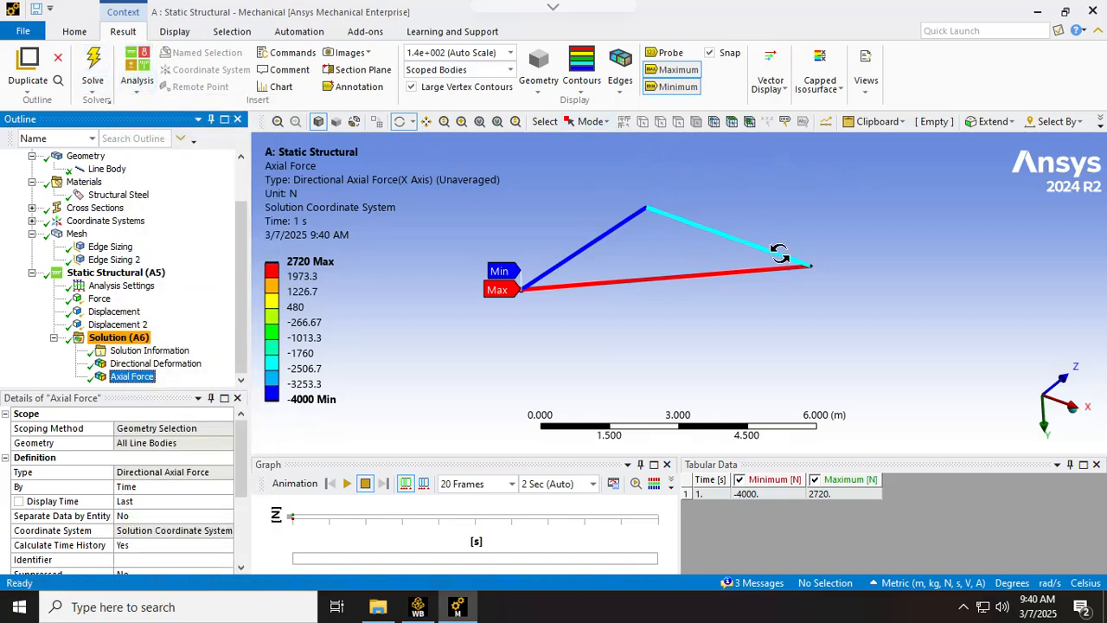
{"action": "left_click_drag", "start_coordinate": [779, 242], "coordinate": [510, 208]}
{"action": "left_click_drag", "start_coordinate": [498, 270], "coordinate": [796, 186]}
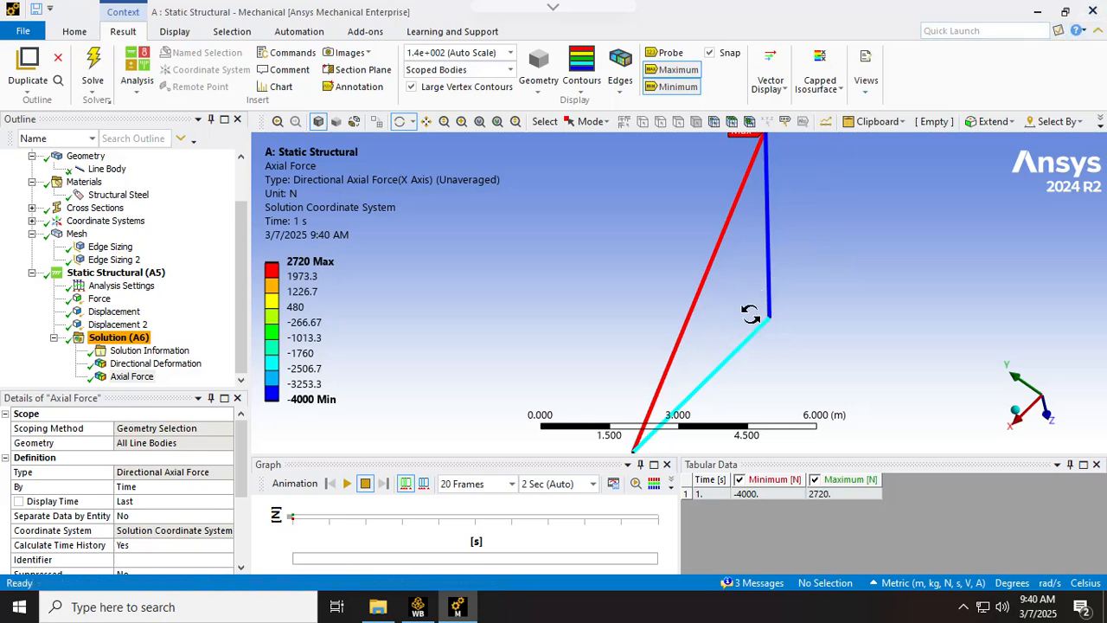
{"action": "left_click_drag", "start_coordinate": [870, 284], "coordinate": [567, 282]}
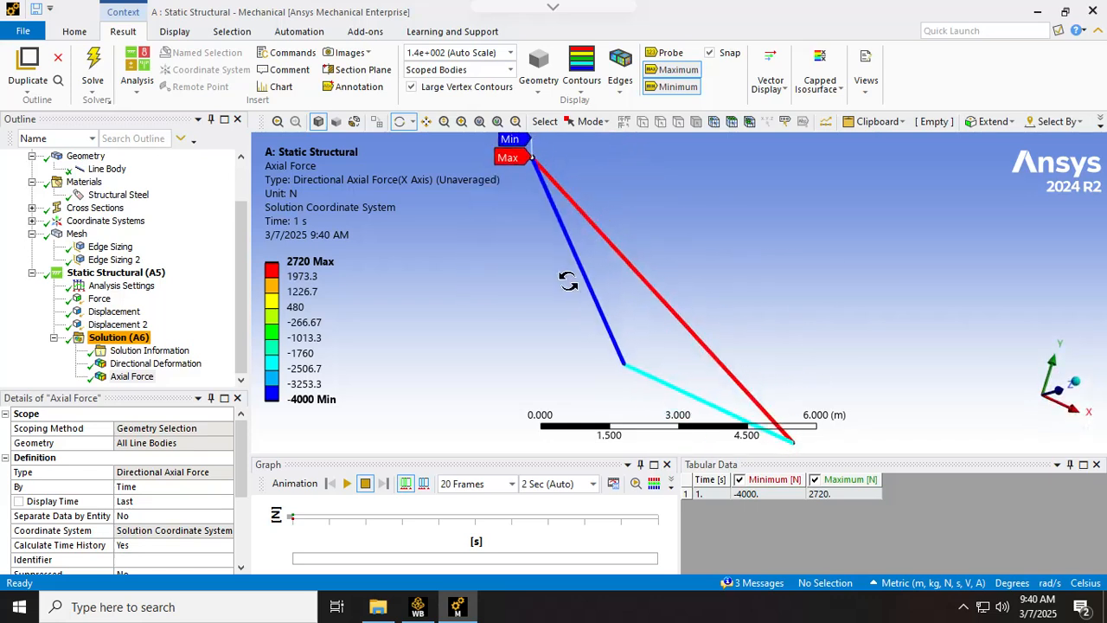
{"action": "left_click_drag", "start_coordinate": [242, 299], "coordinate": [239, 358]}
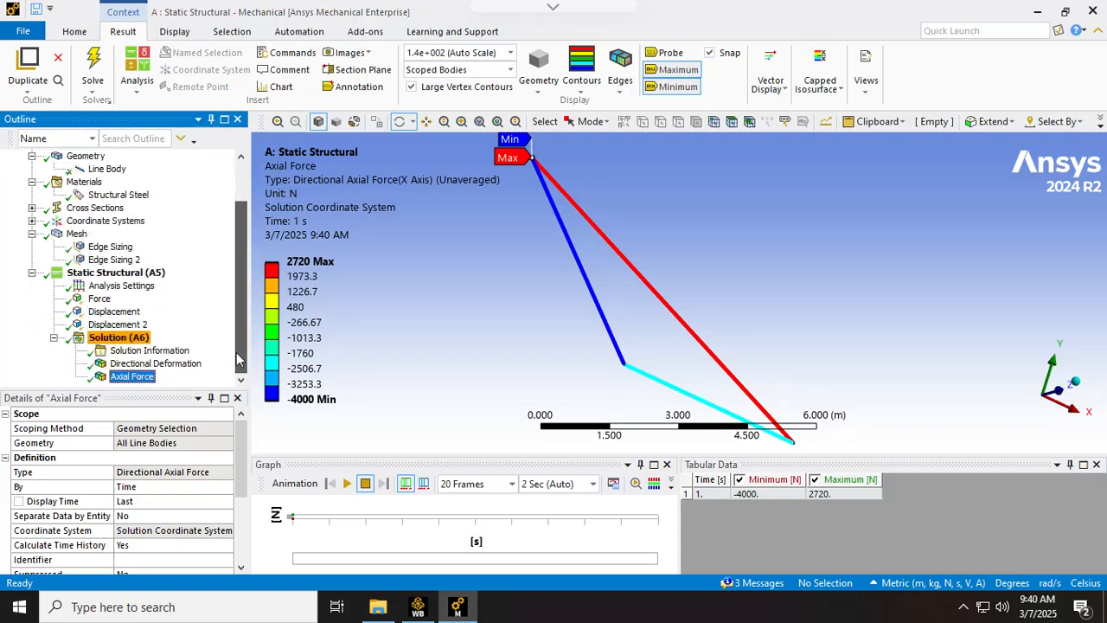
Check which beam results can be inserted under Solution, including the Shear-Moment Diagram
{"action": "right_click", "coordinate": [130, 337]}
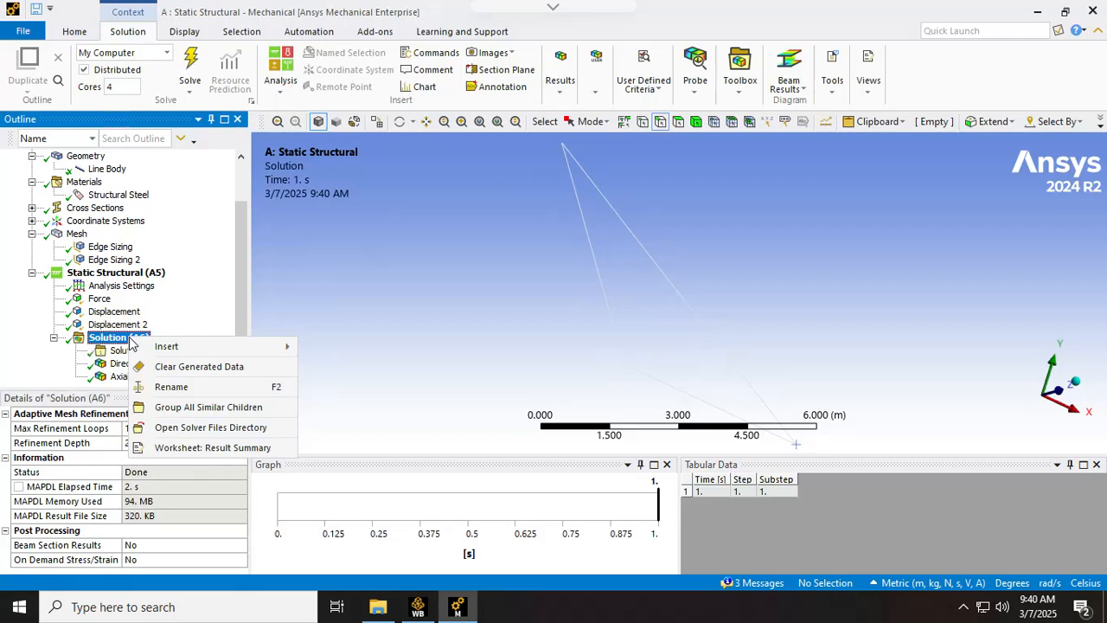
{"action": "mouse_move", "coordinate": [168, 350]}
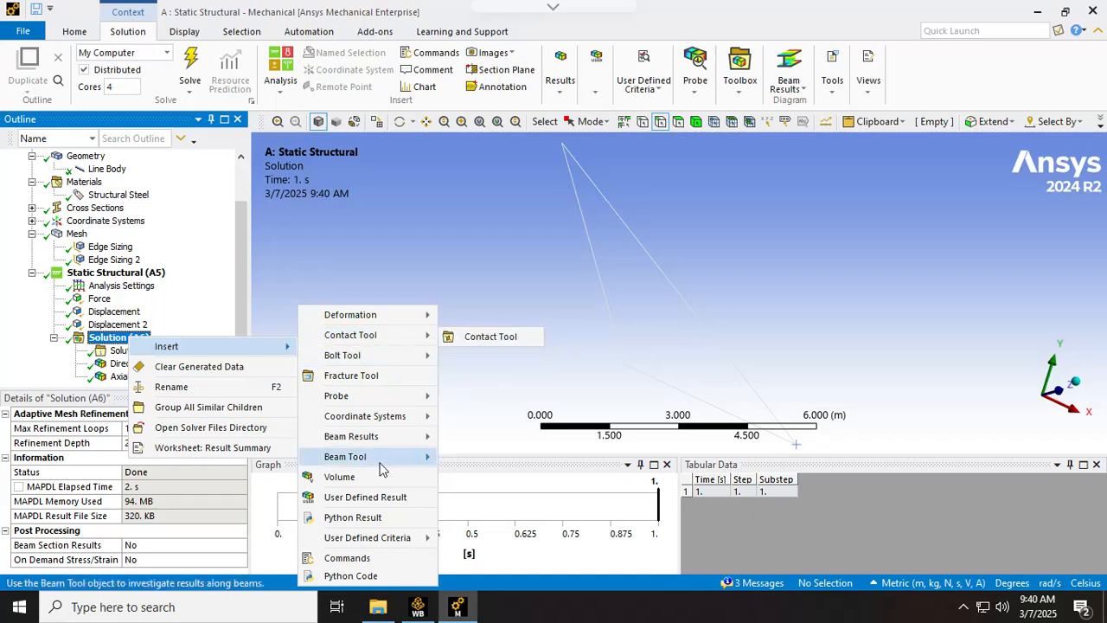
{"action": "mouse_move", "coordinate": [375, 441]}
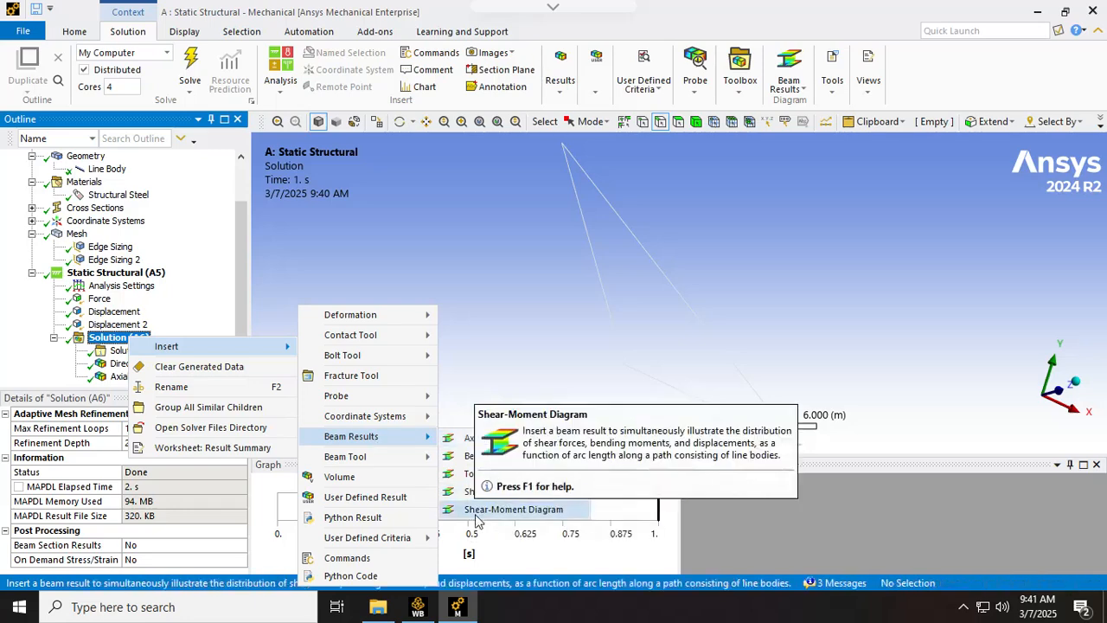
{"action": "left_click", "coordinate": [236, 206]}
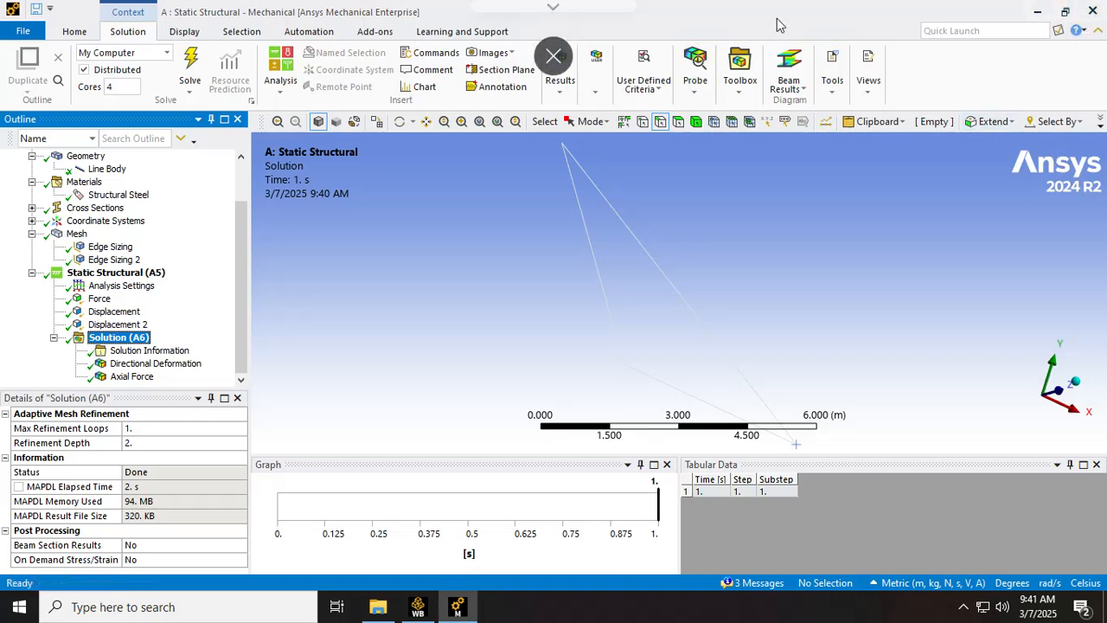
Leave the full-screen remote desktop and switch to the My Courses page of McGraw Hill Connect in the browser
{"action": "key", "text": "Escape"}
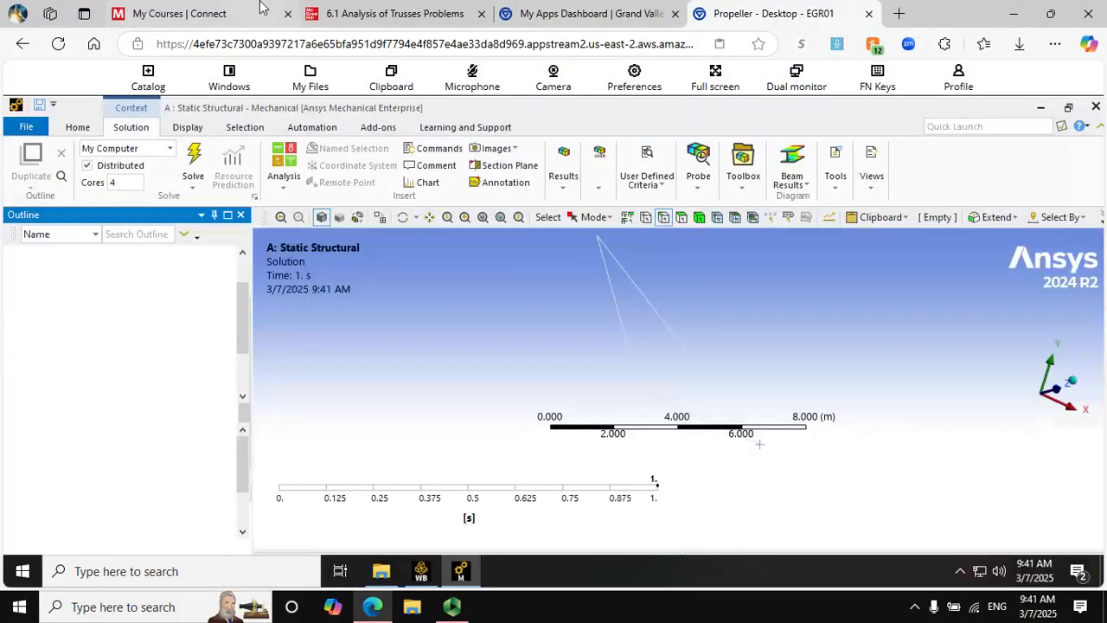
{"action": "left_click", "coordinate": [240, 10]}
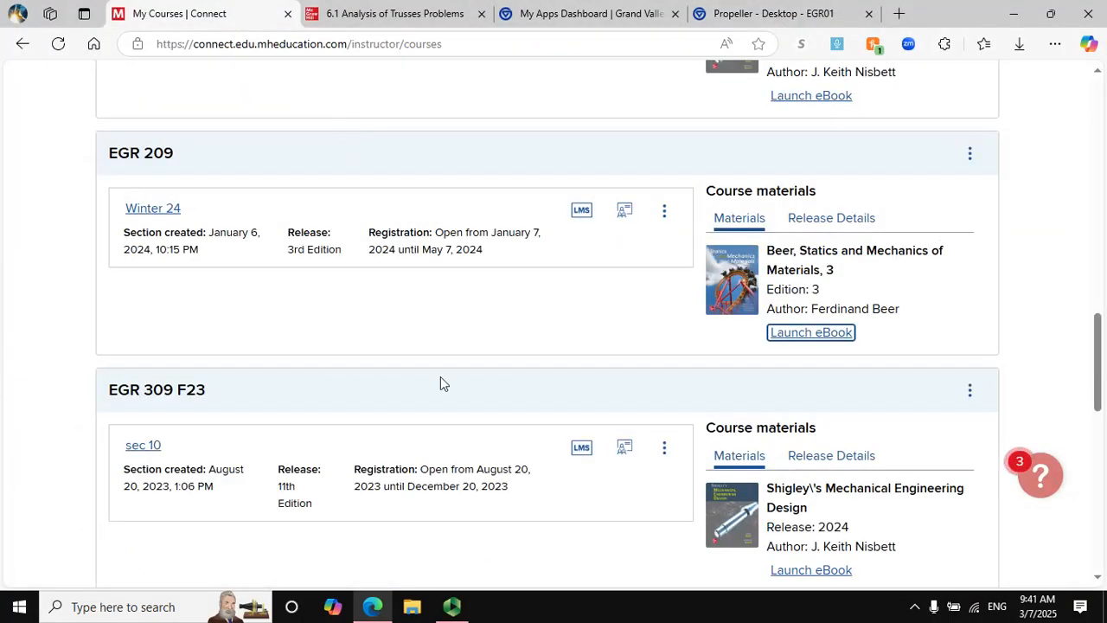